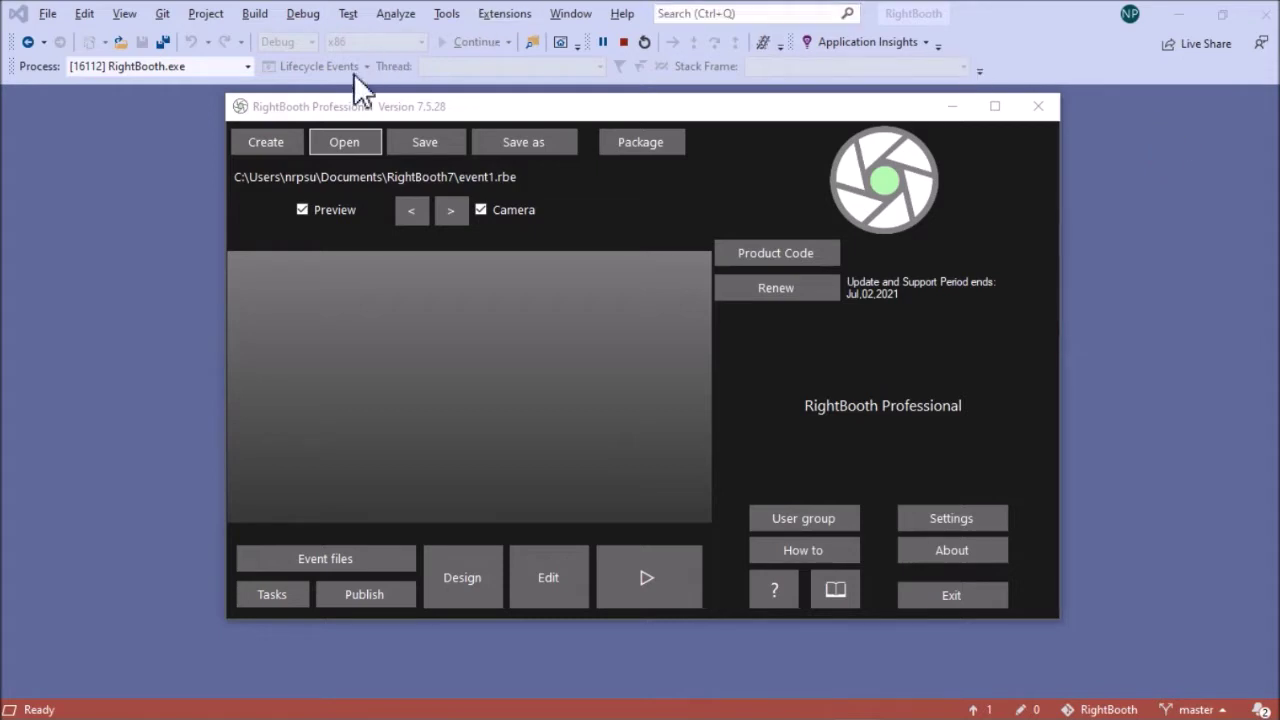
Create an information event with the wizard, keeping the default background, Book Antiqua font, English language, title and Logitech webcam
left_click(279, 139)
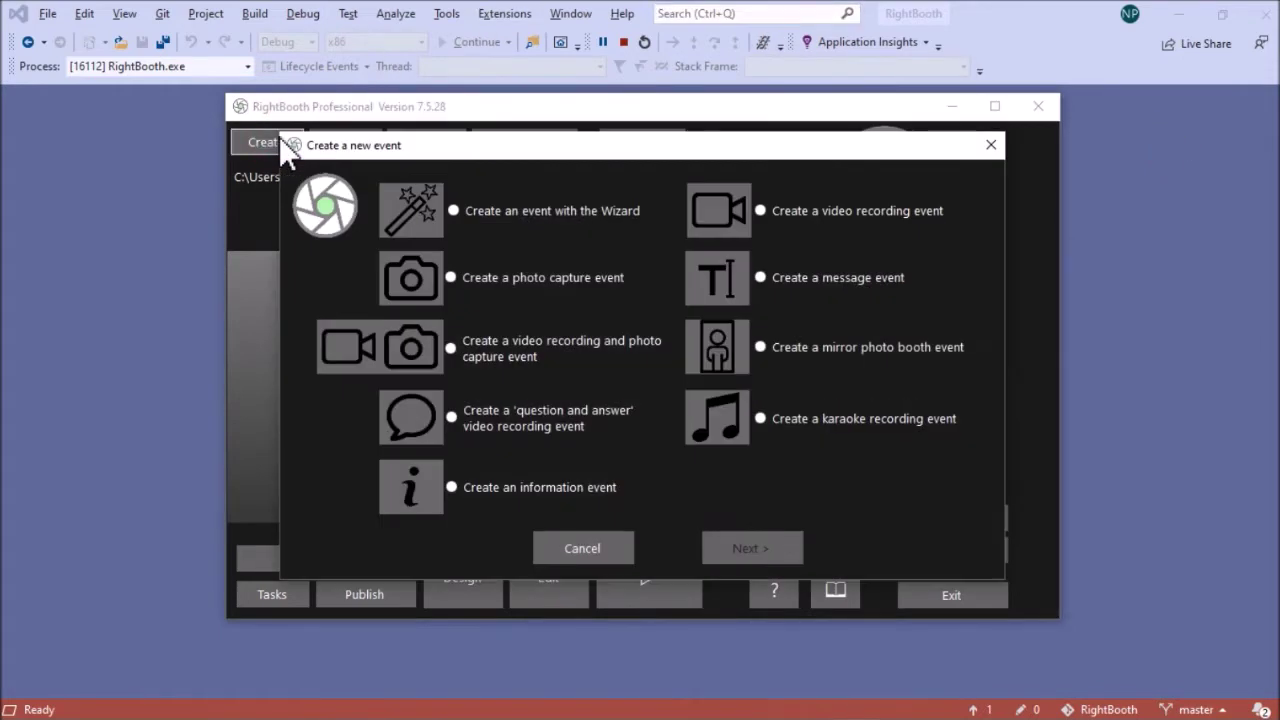
left_click(506, 491)
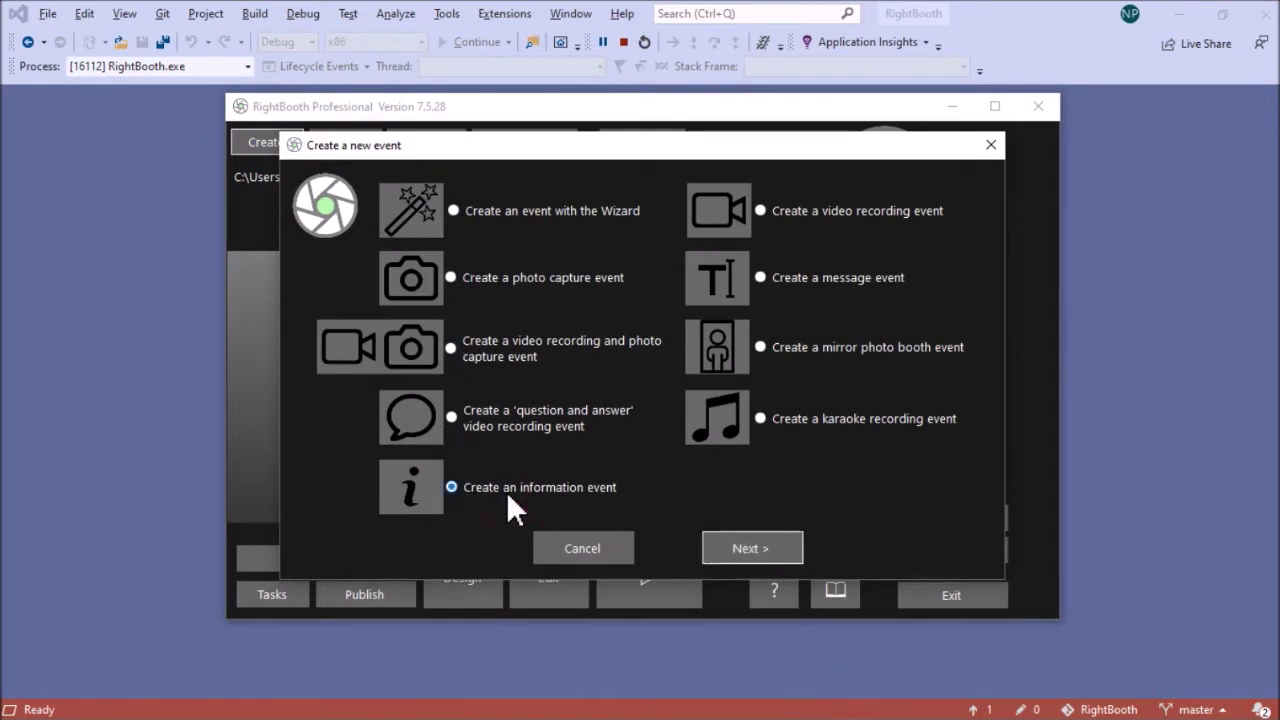
left_click(757, 549)
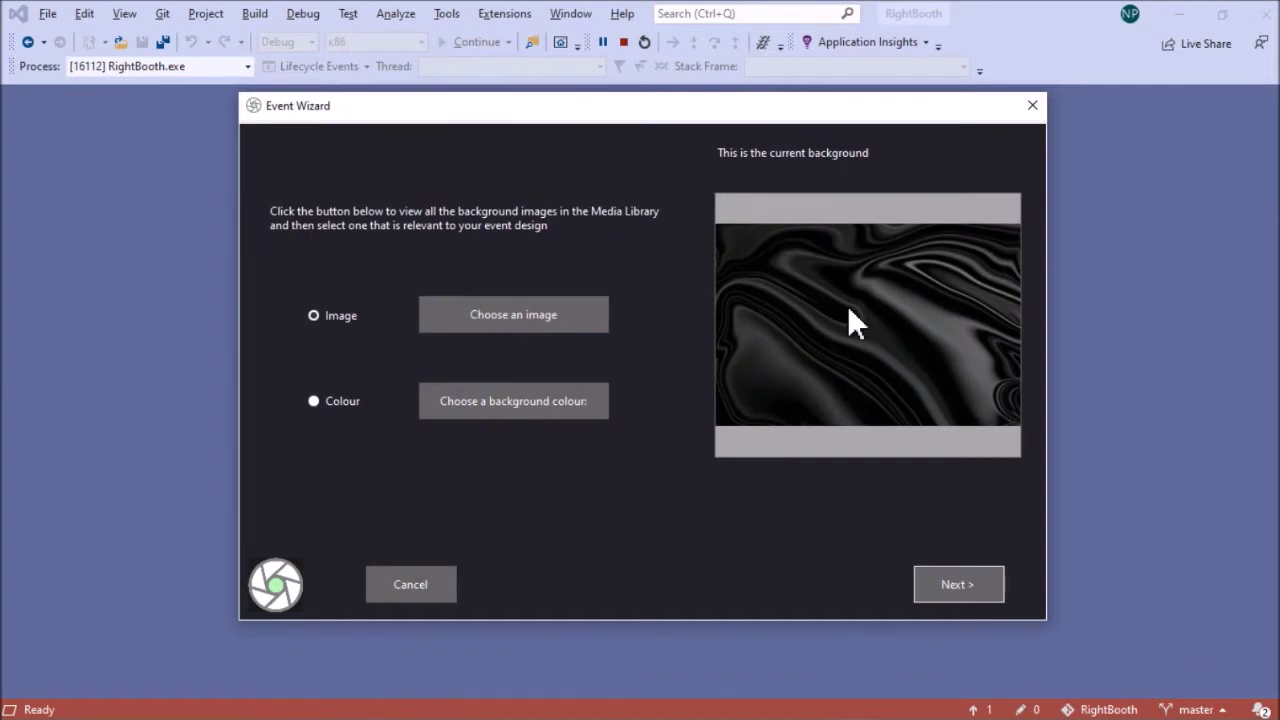
left_click(975, 581)
left_click(955, 584)
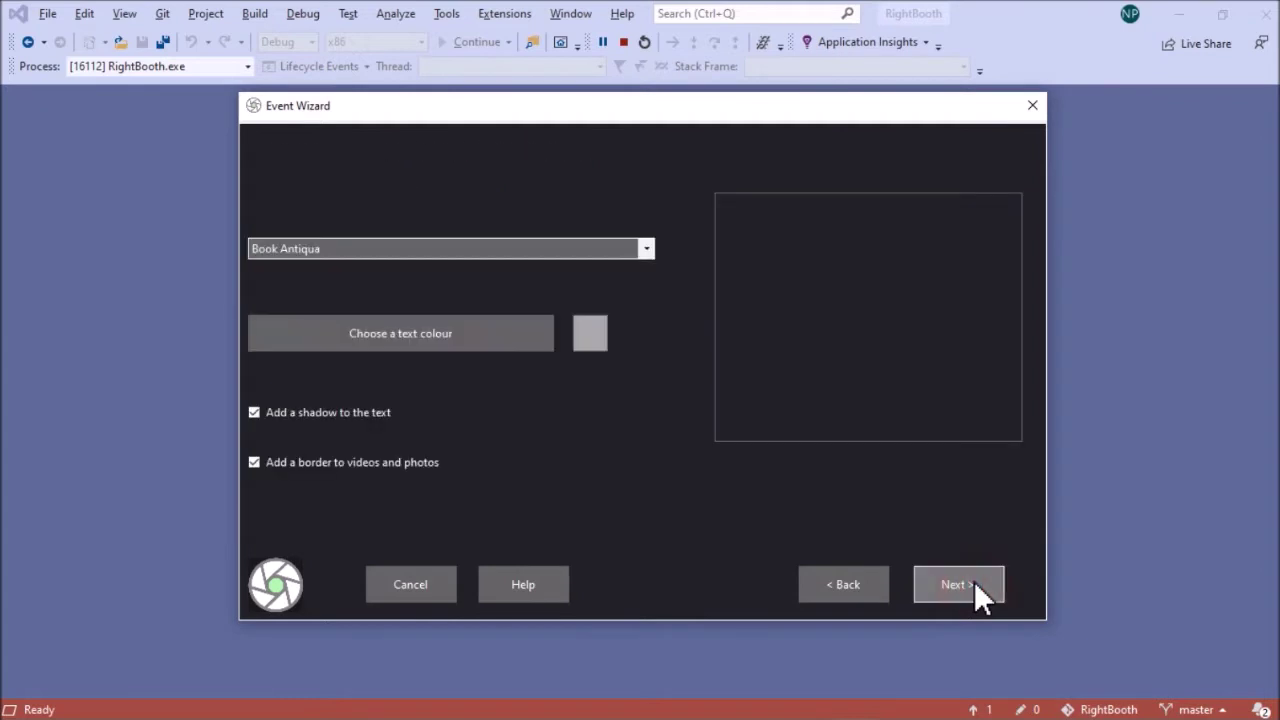
left_click(974, 584)
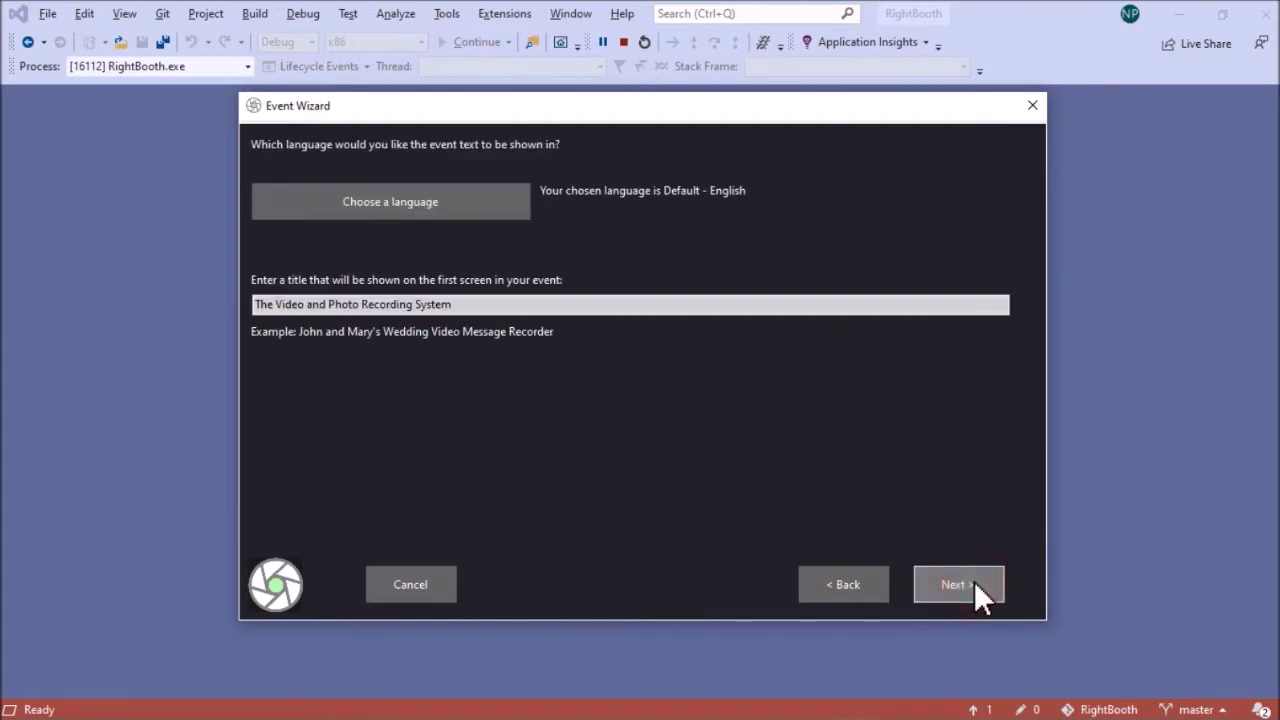
left_click(975, 585)
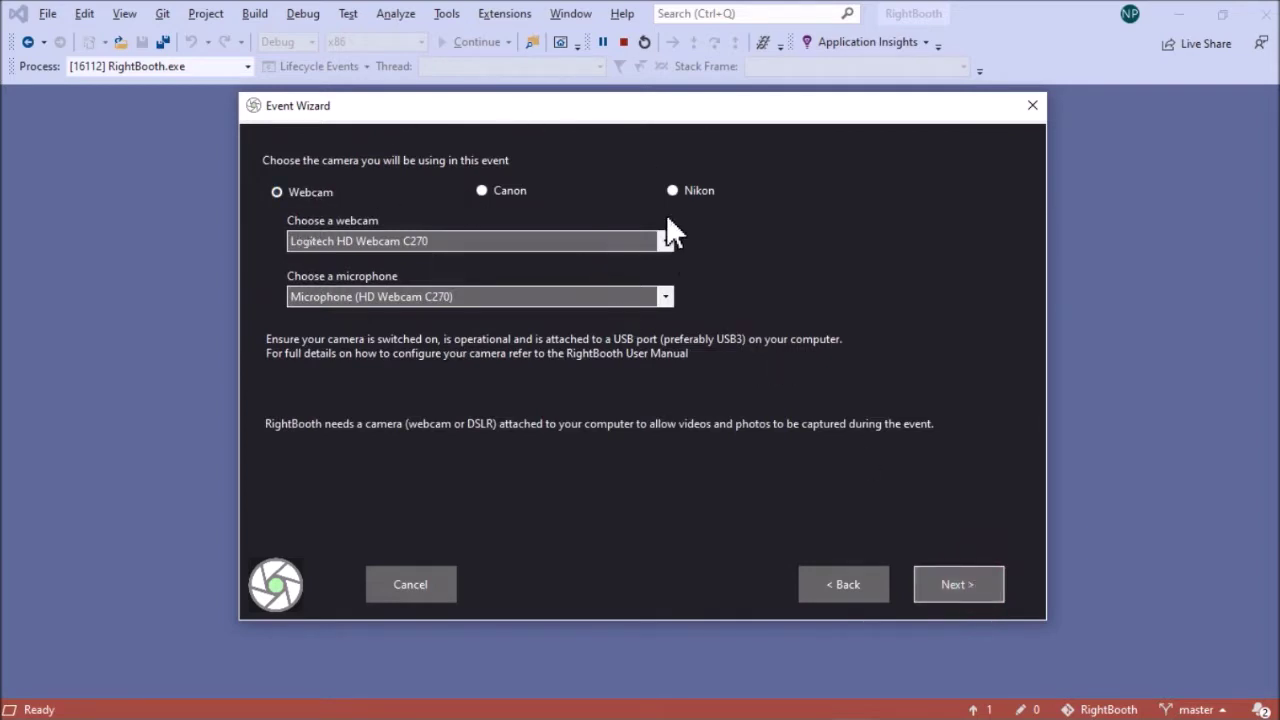
left_click(975, 588)
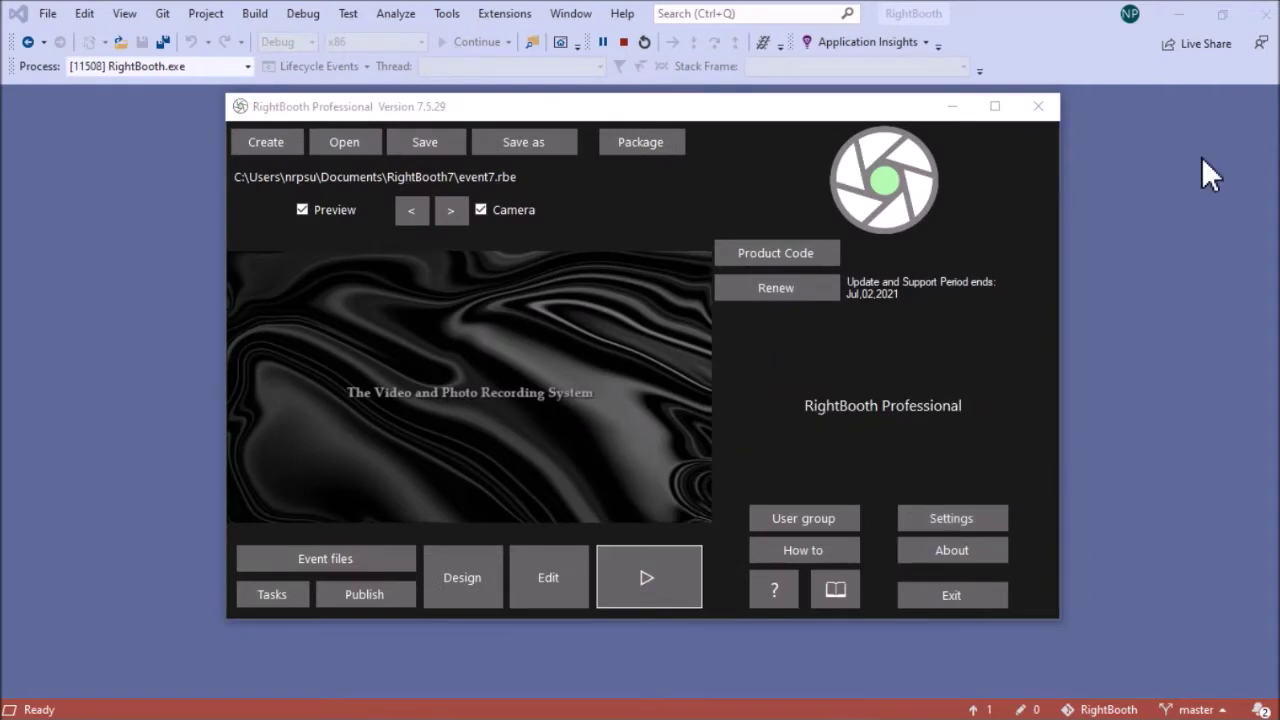
Open the new event in the screen editor and move the Start screen's title to the upper edge of the screen
left_click(549, 578)
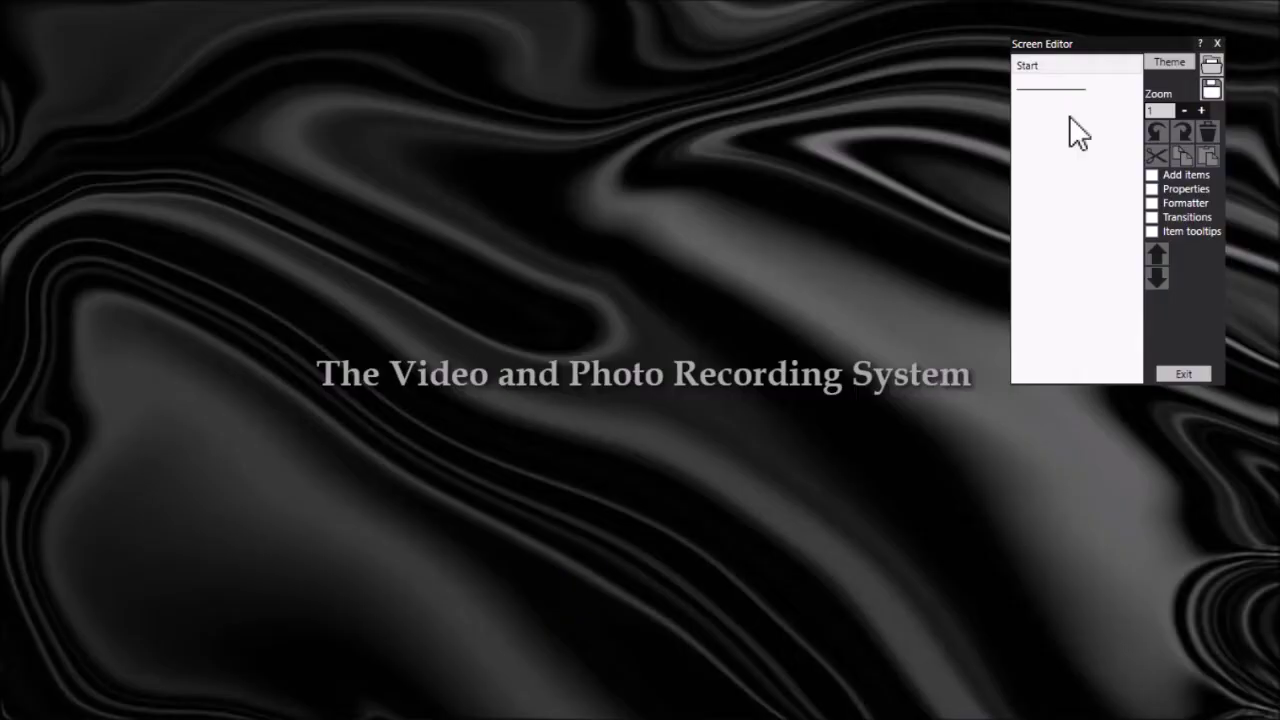
left_click_drag(1164, 43, 645, 98)
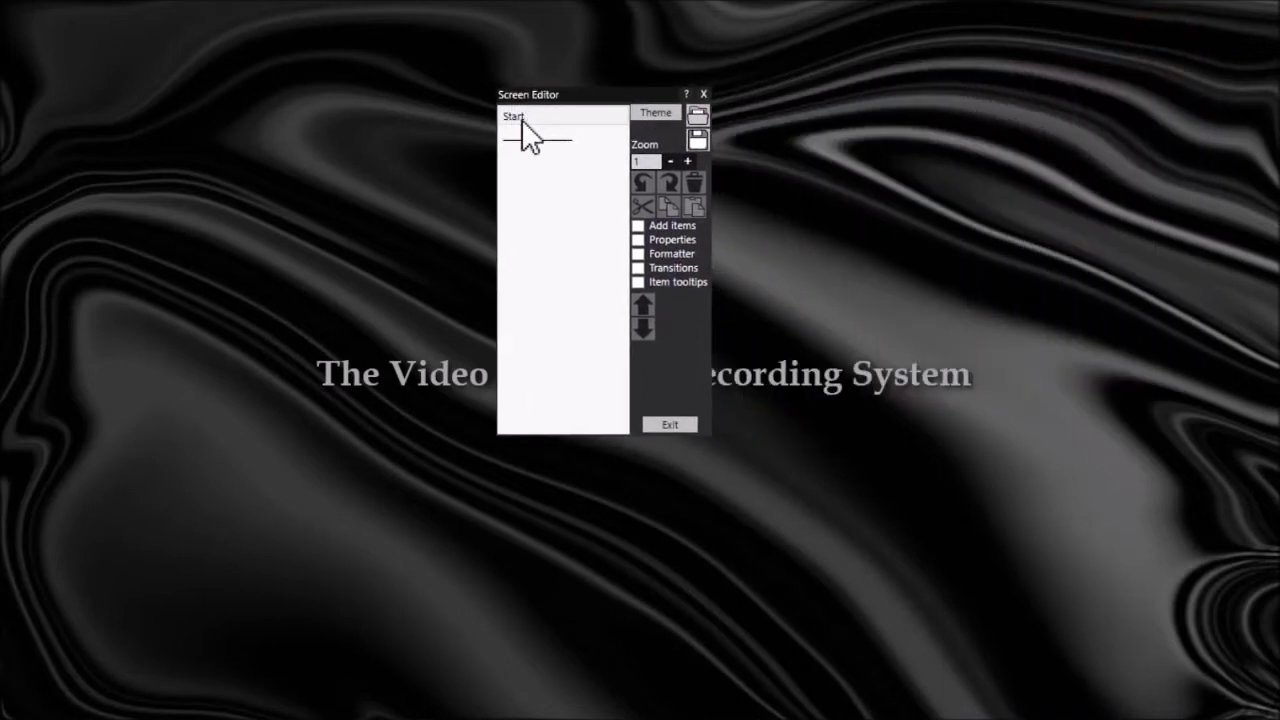
left_click_drag(826, 386, 808, 40)
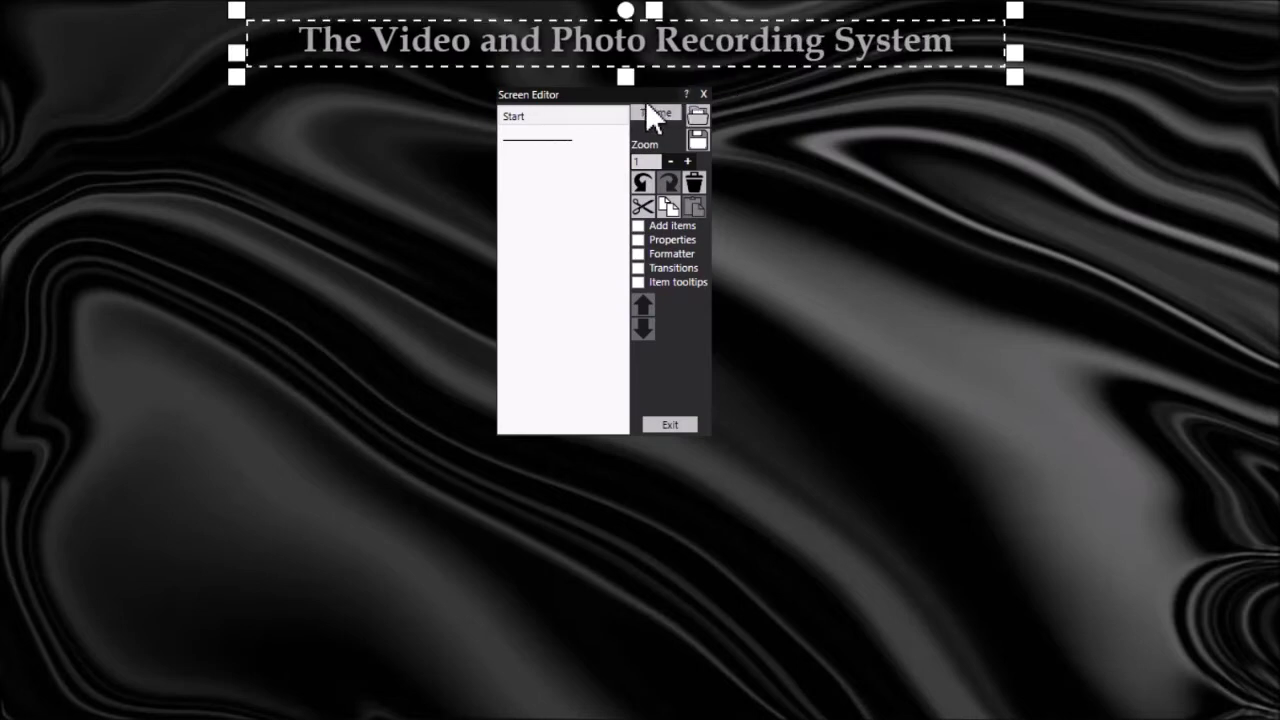
left_click_drag(646, 101, 717, 122)
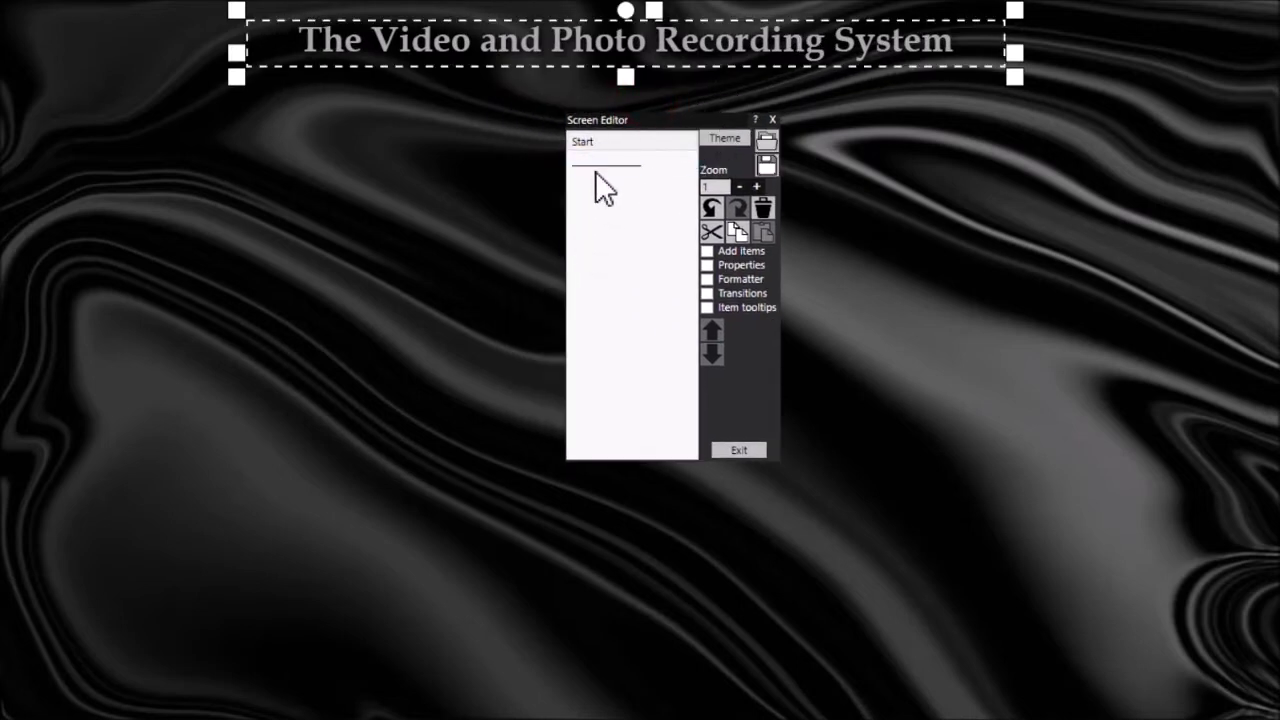
Change the Start screen's title text to "Please select a game" and close the text editor
left_click(757, 37)
double_click(757, 37)
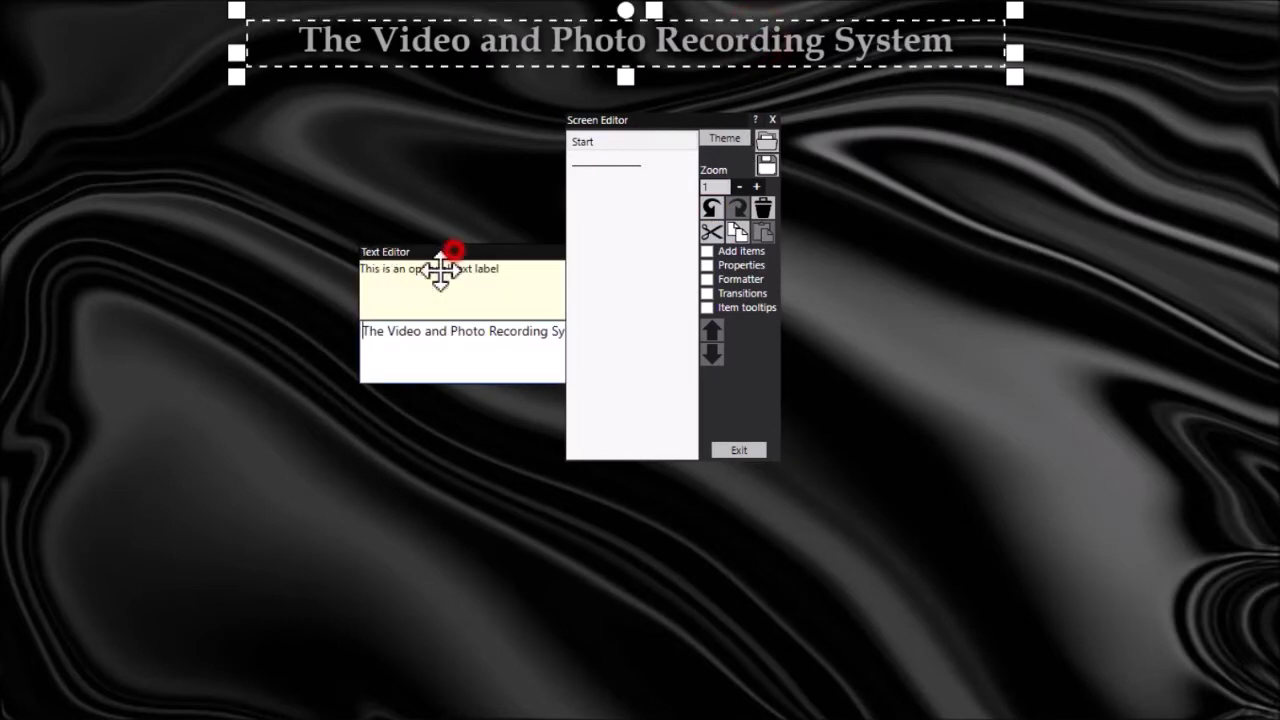
left_click_drag(452, 250, 300, 413)
left_click_drag(457, 497, 144, 486)
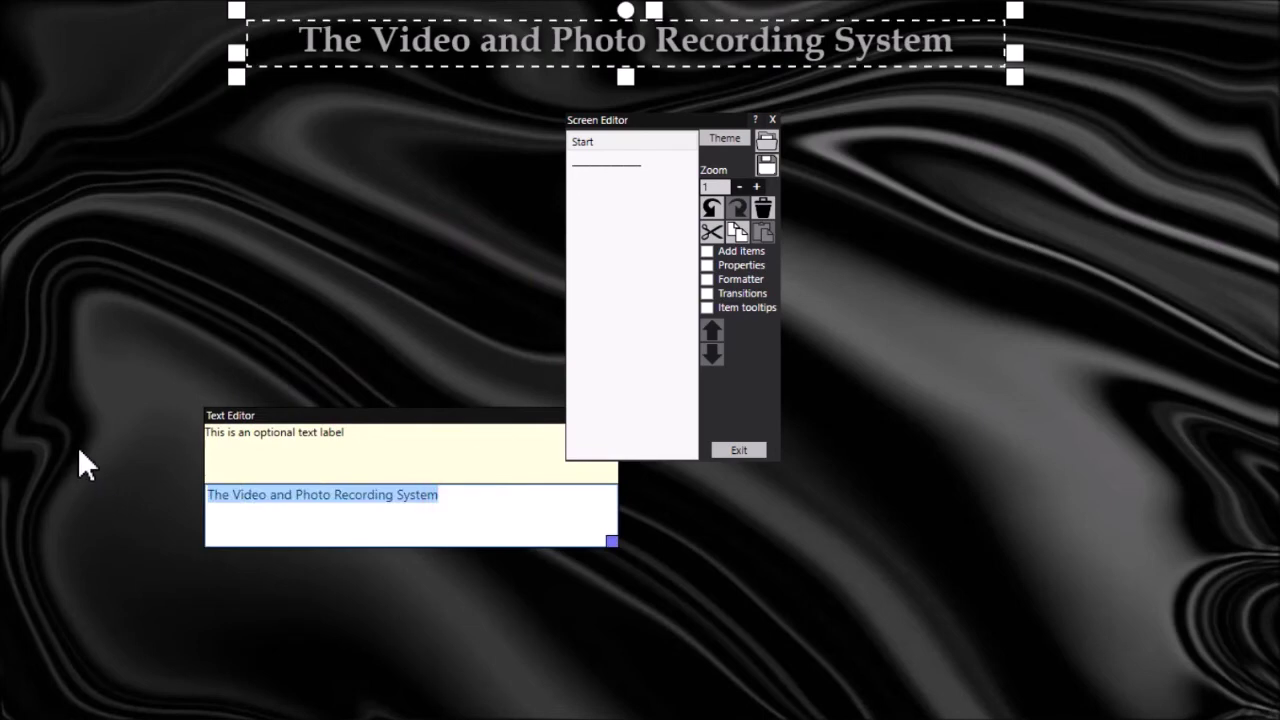
type("Please se")
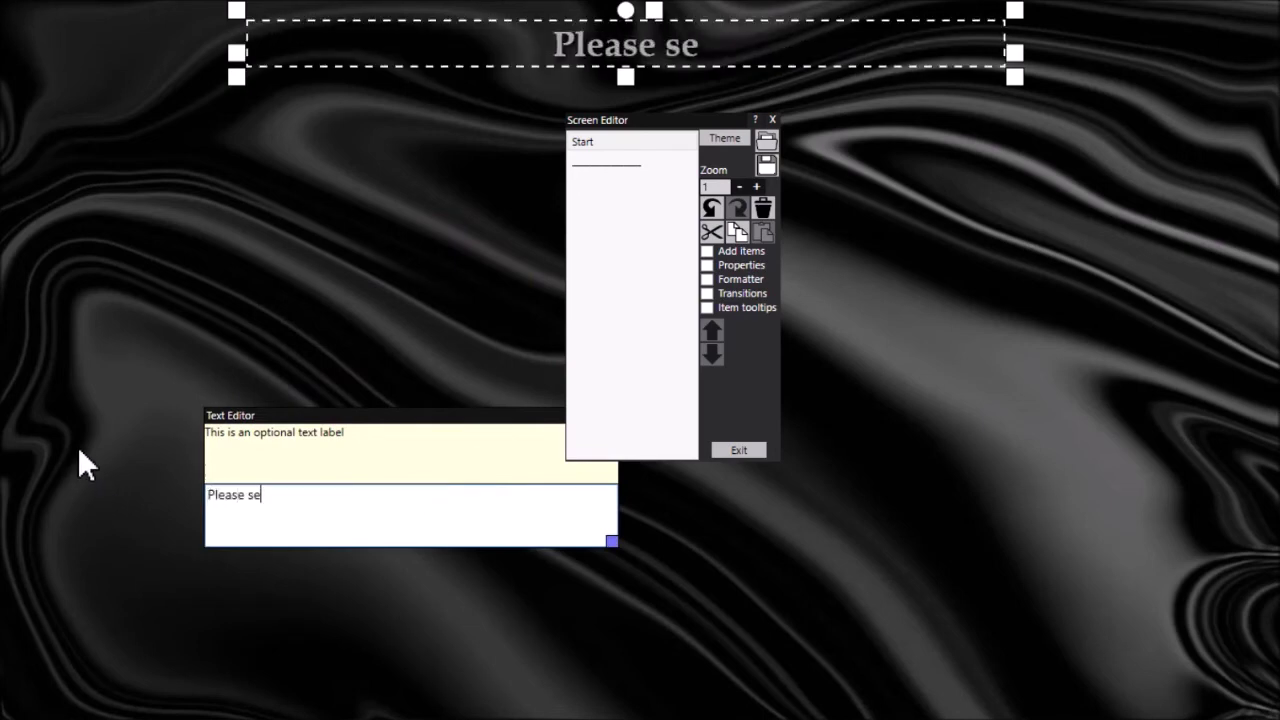
type("lect a gam3e")
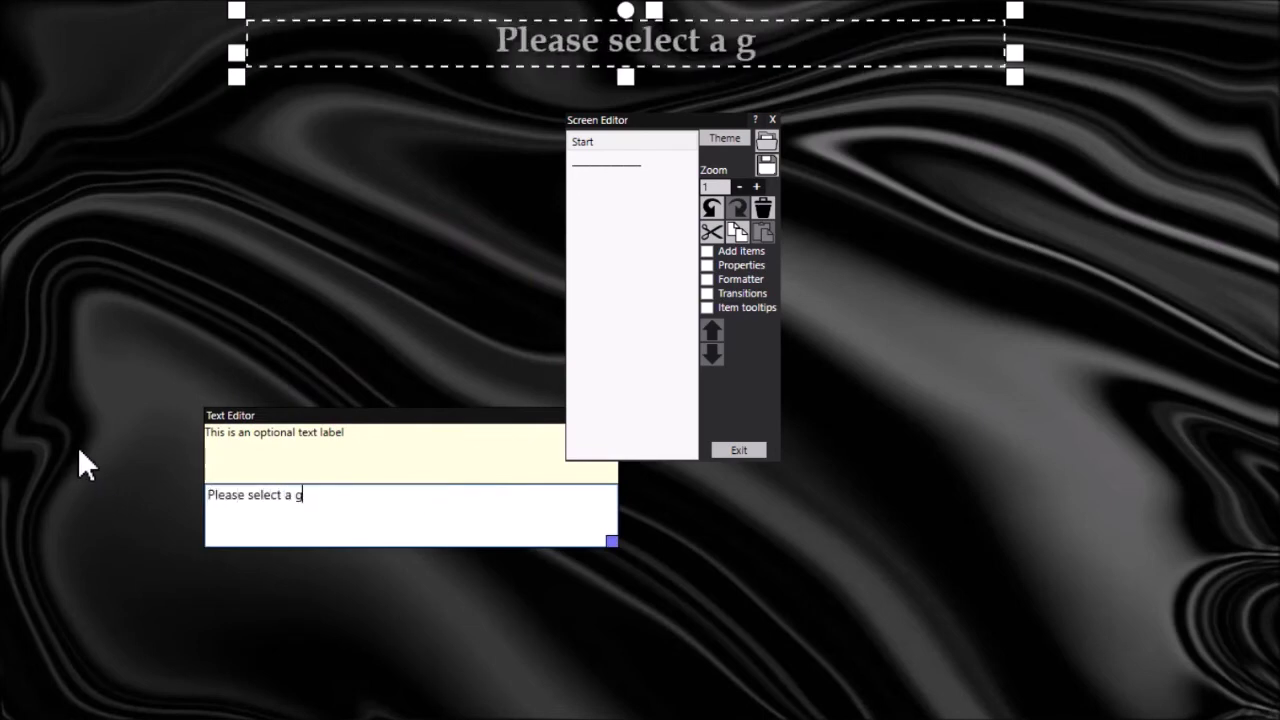
key("BackSpace")
key("BackSpace")
type("e")
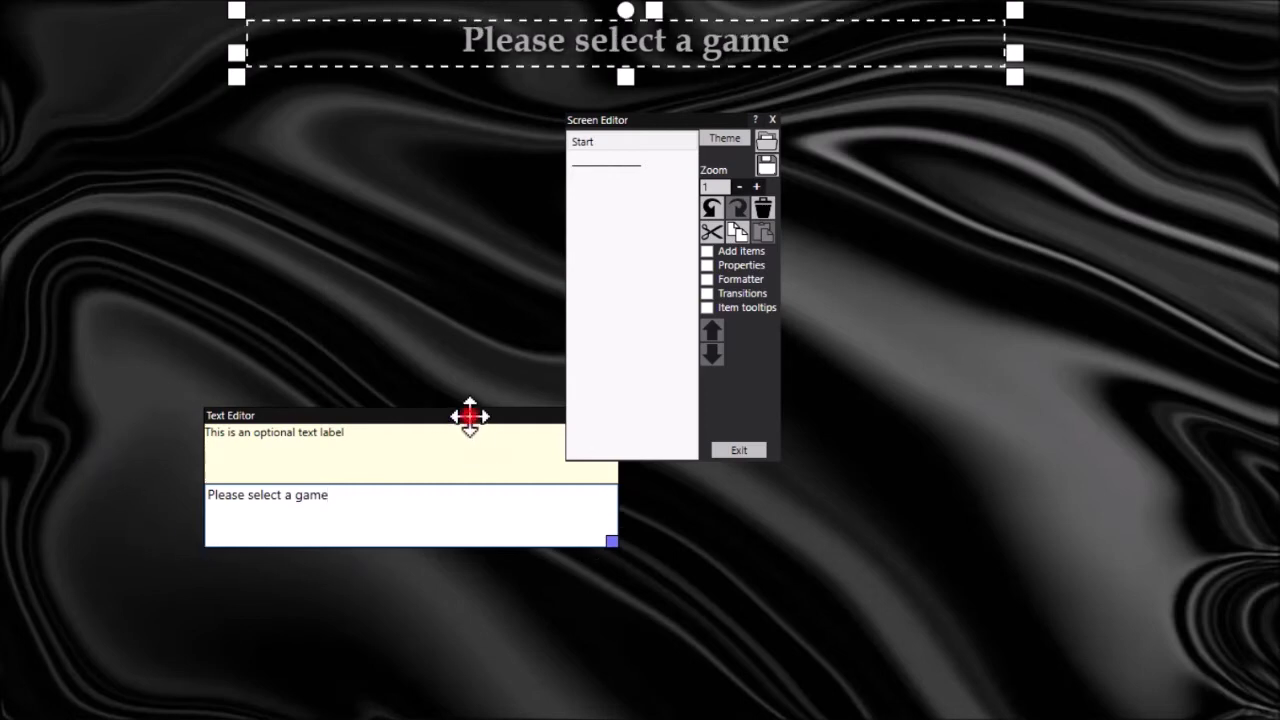
left_click_drag(469, 417, 374, 355)
left_click(506, 359)
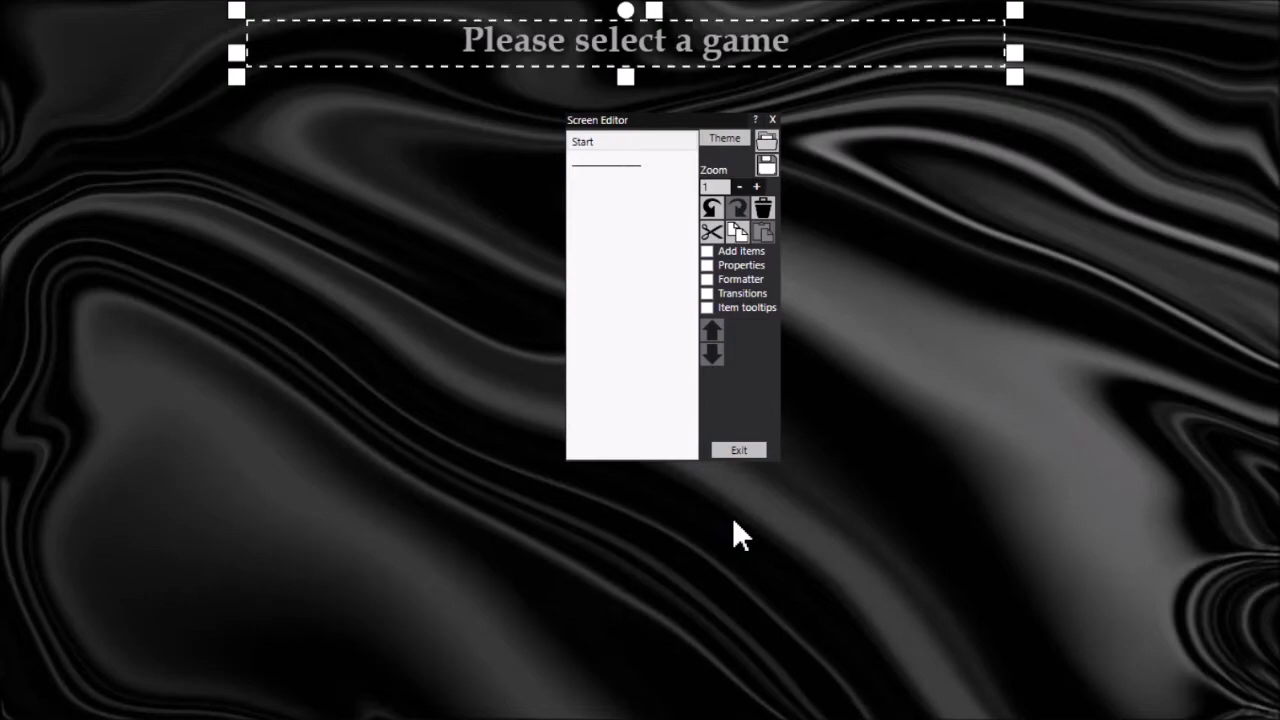
Switch to the h5games.online catalogue in the browser and examine the available games and their play and embed options
key("alt+Tab")
key("alt+Tab")
key("alt+Tab")
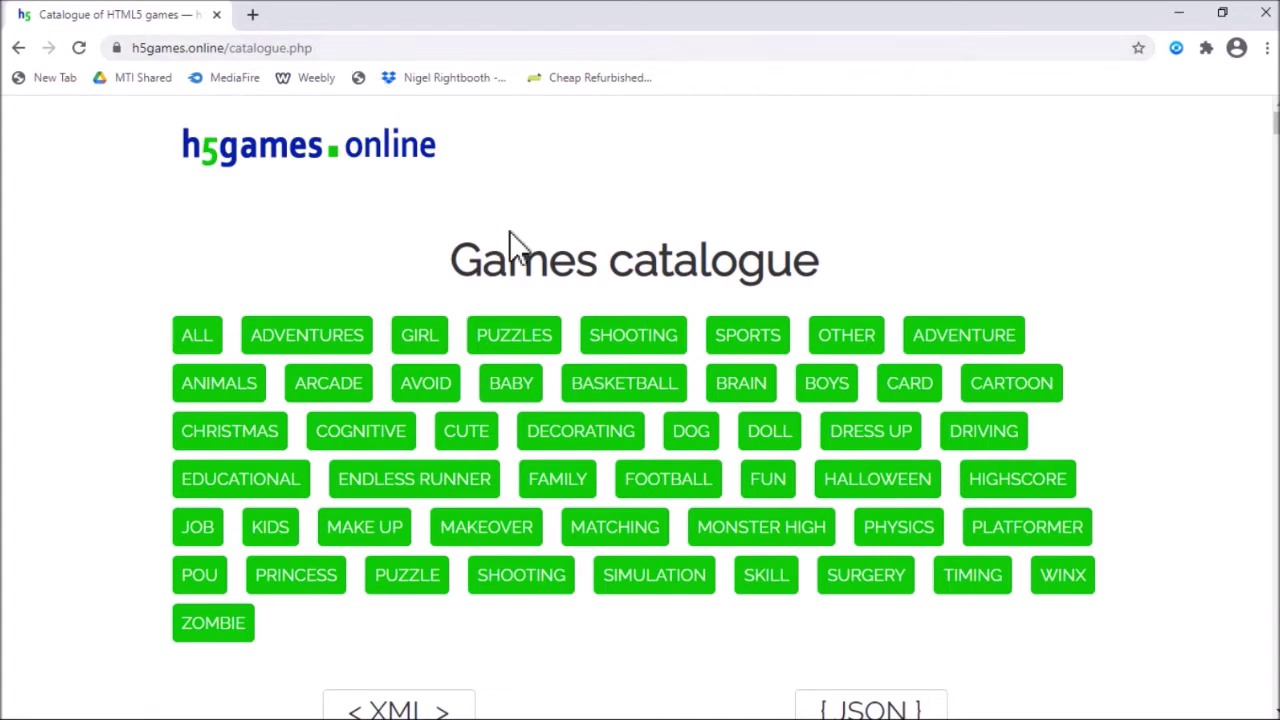
scroll(1040, 305, "down", 1)
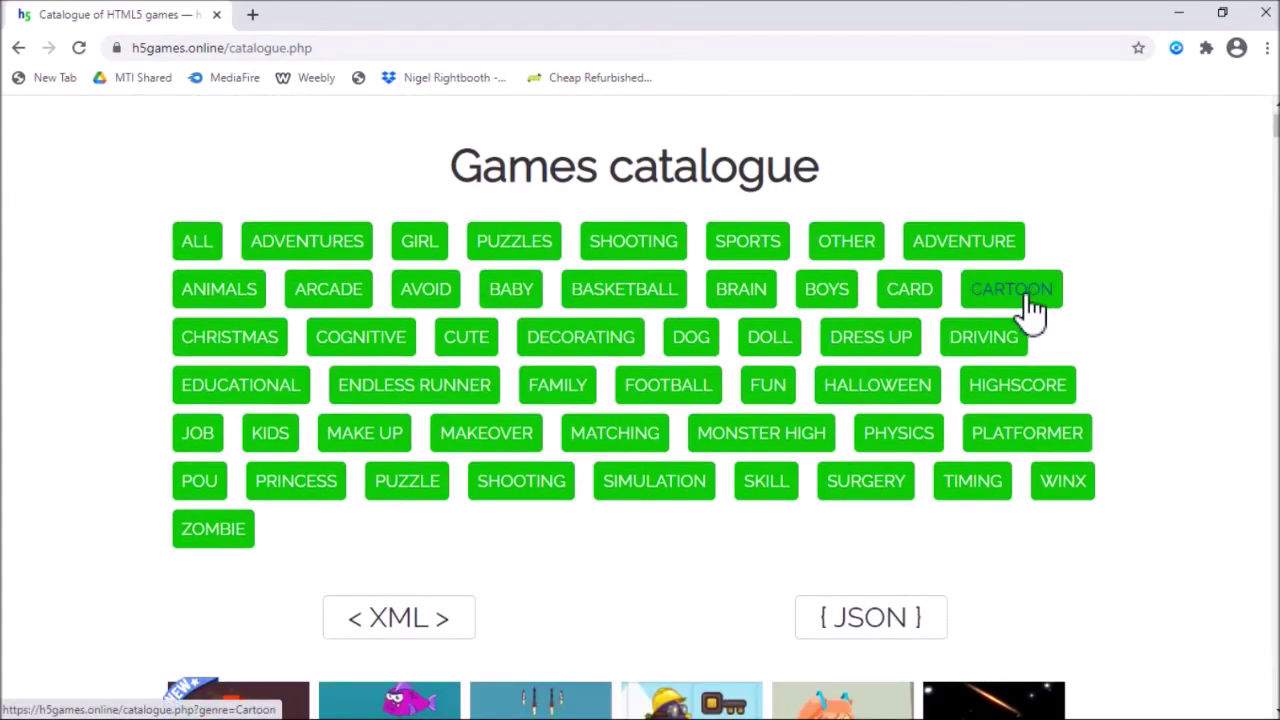
scroll(1157, 315, "down", 6)
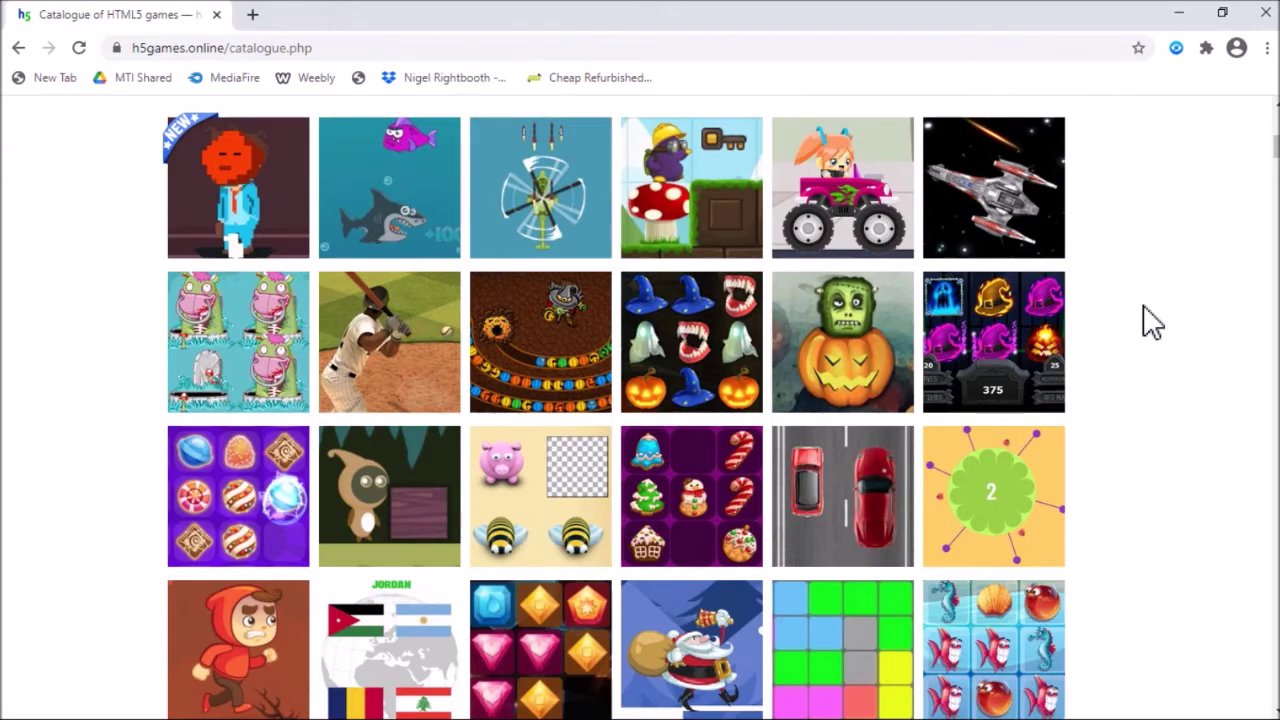
scroll(1153, 320, "down", 5)
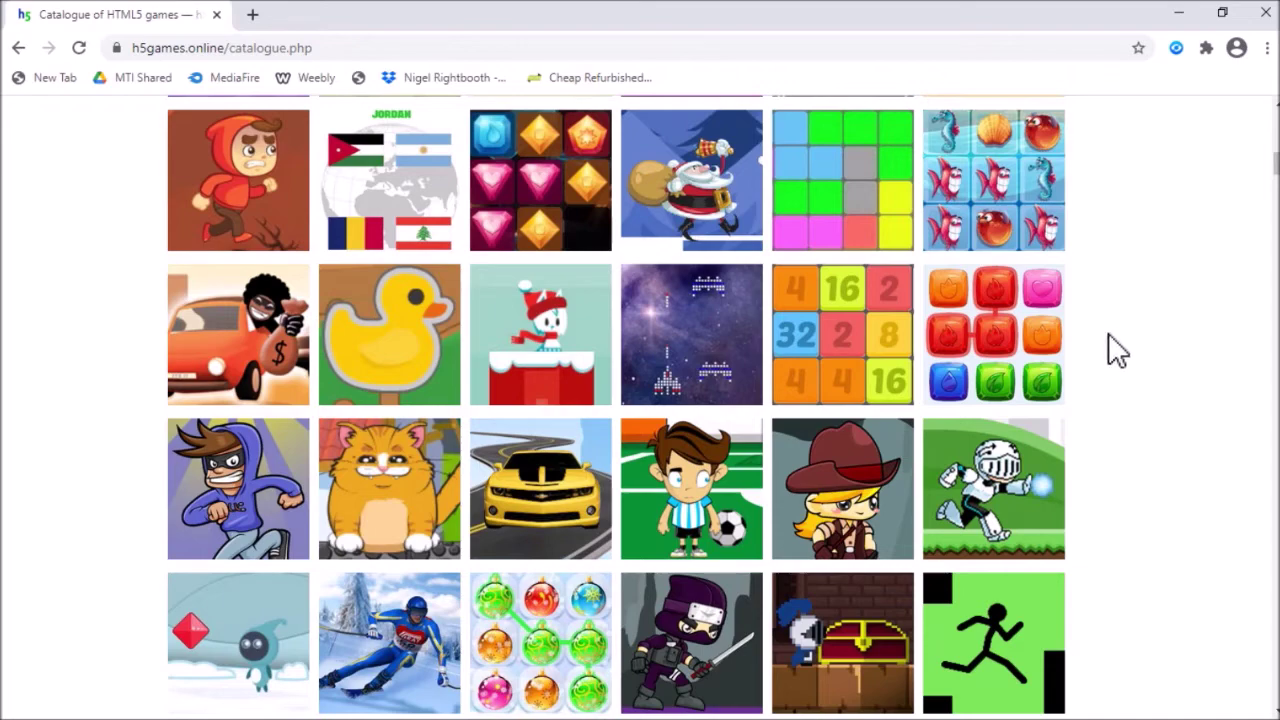
scroll(1119, 350, "down", 5)
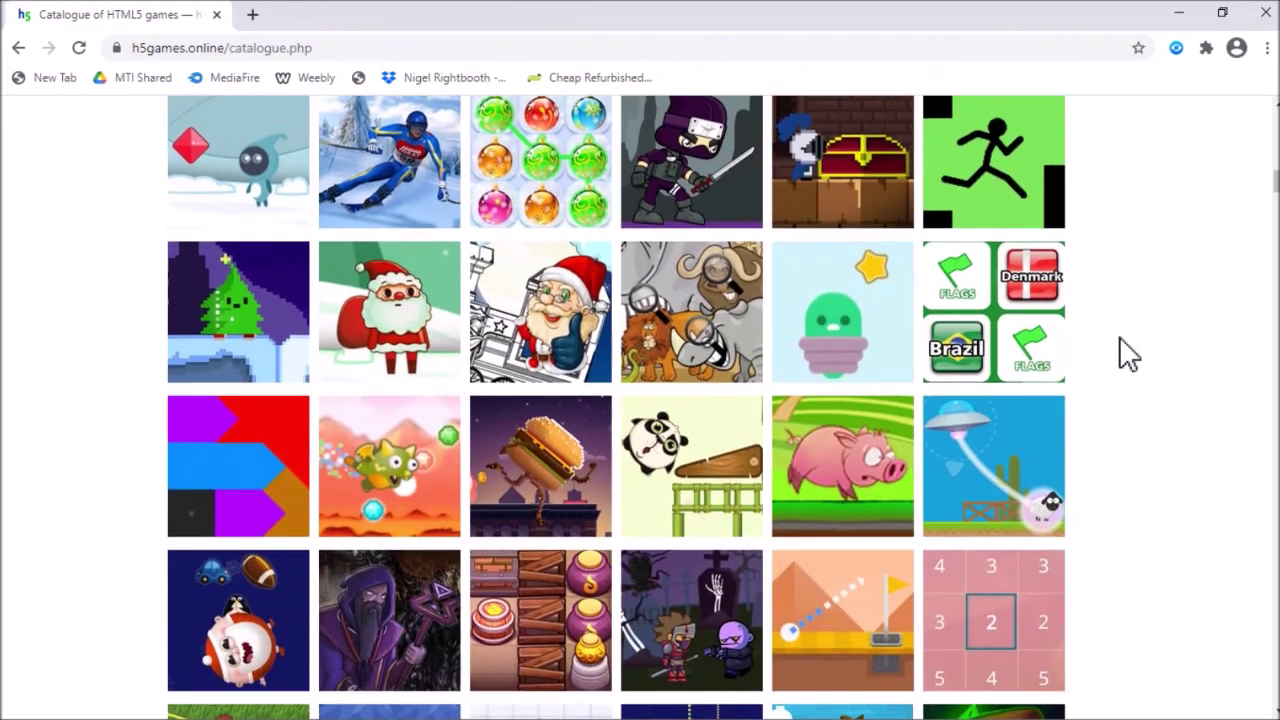
scroll(1120, 338, "down", 4)
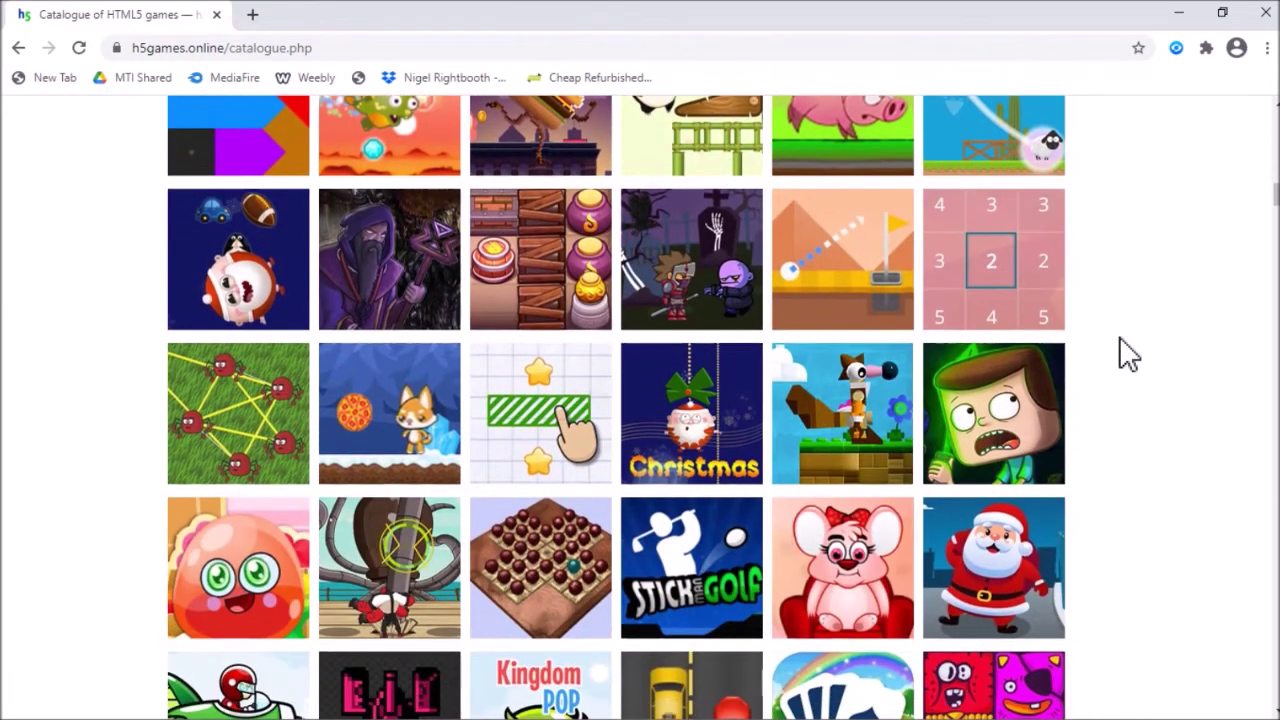
scroll(1119, 336, "down", 4)
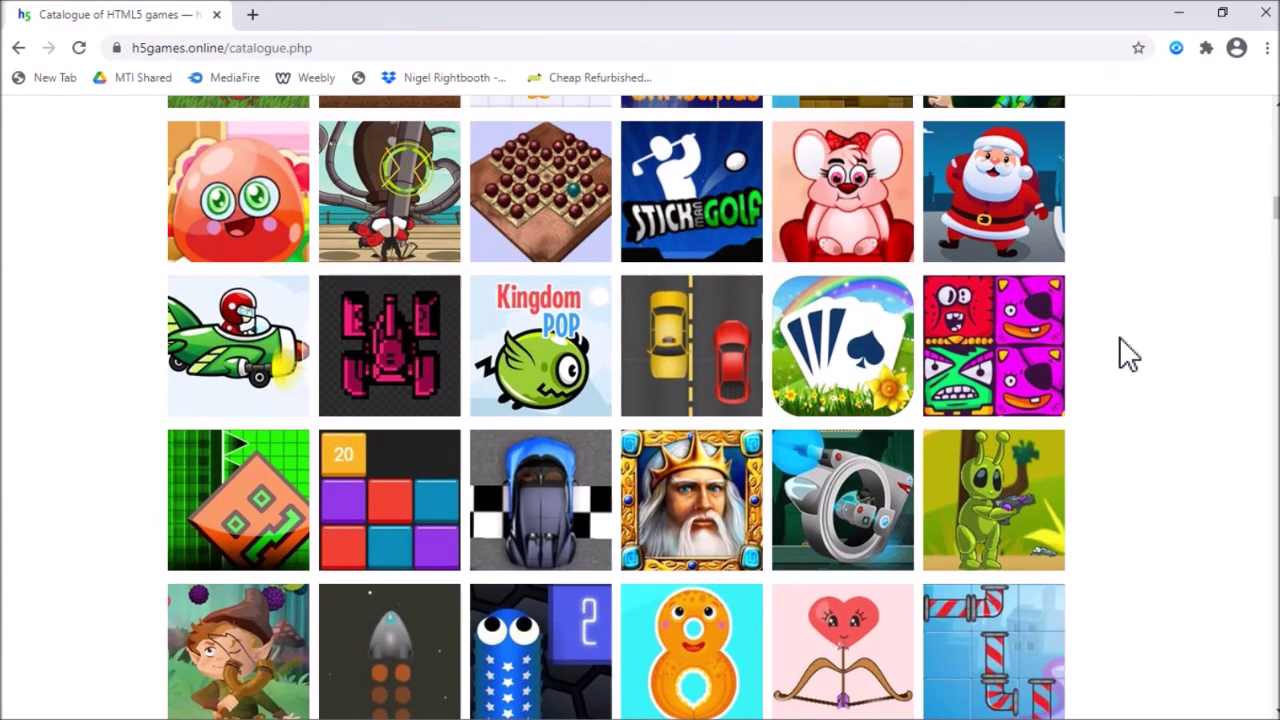
mouse_move(571, 214)
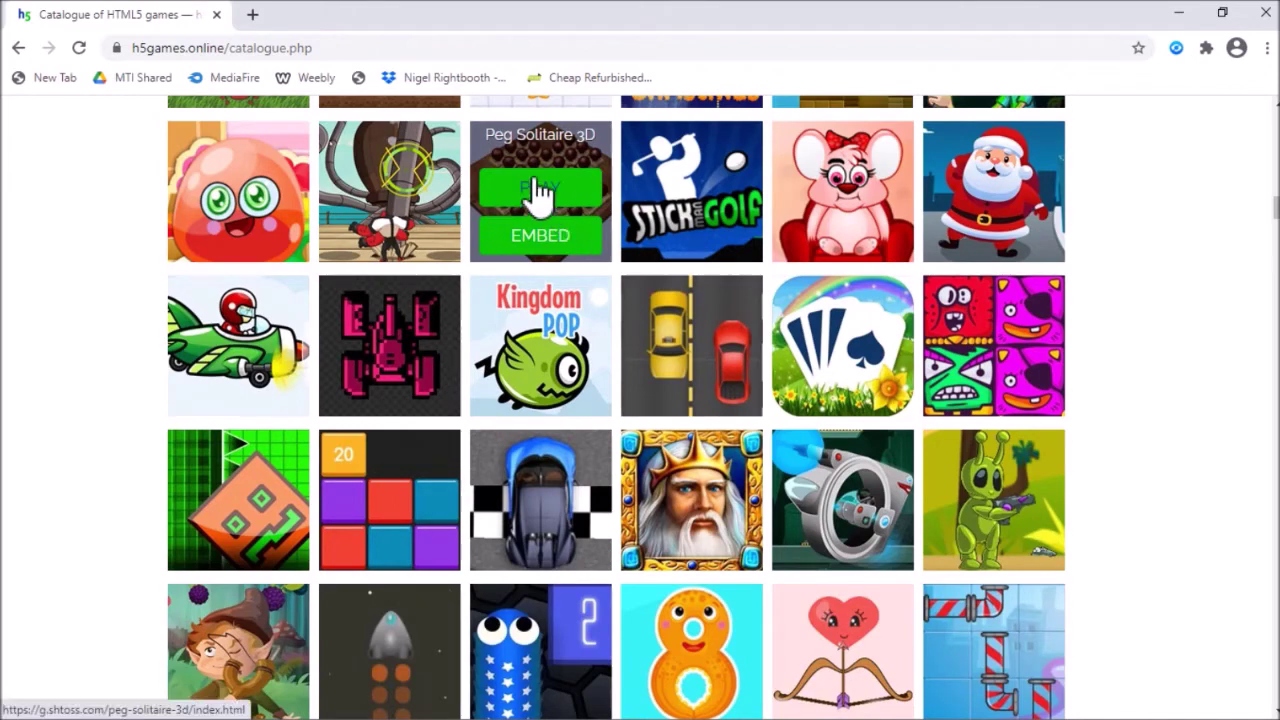
mouse_move(414, 543)
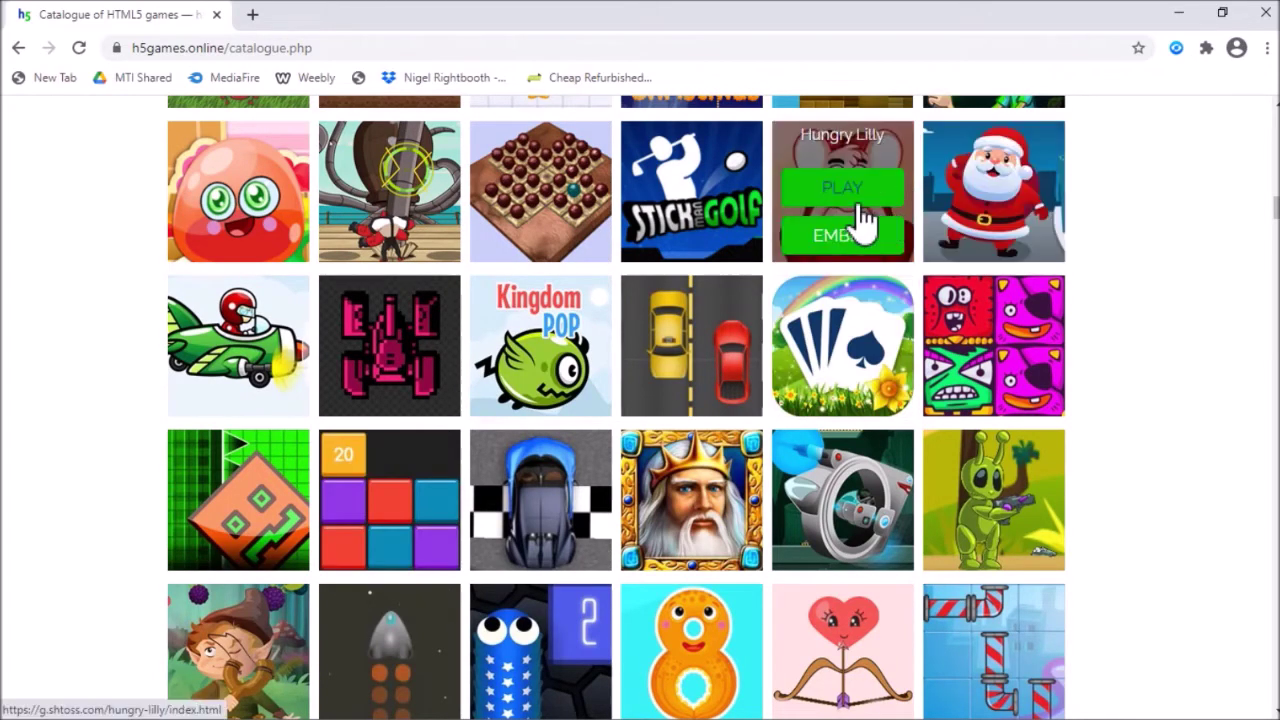
scroll(1196, 334, "up", 1)
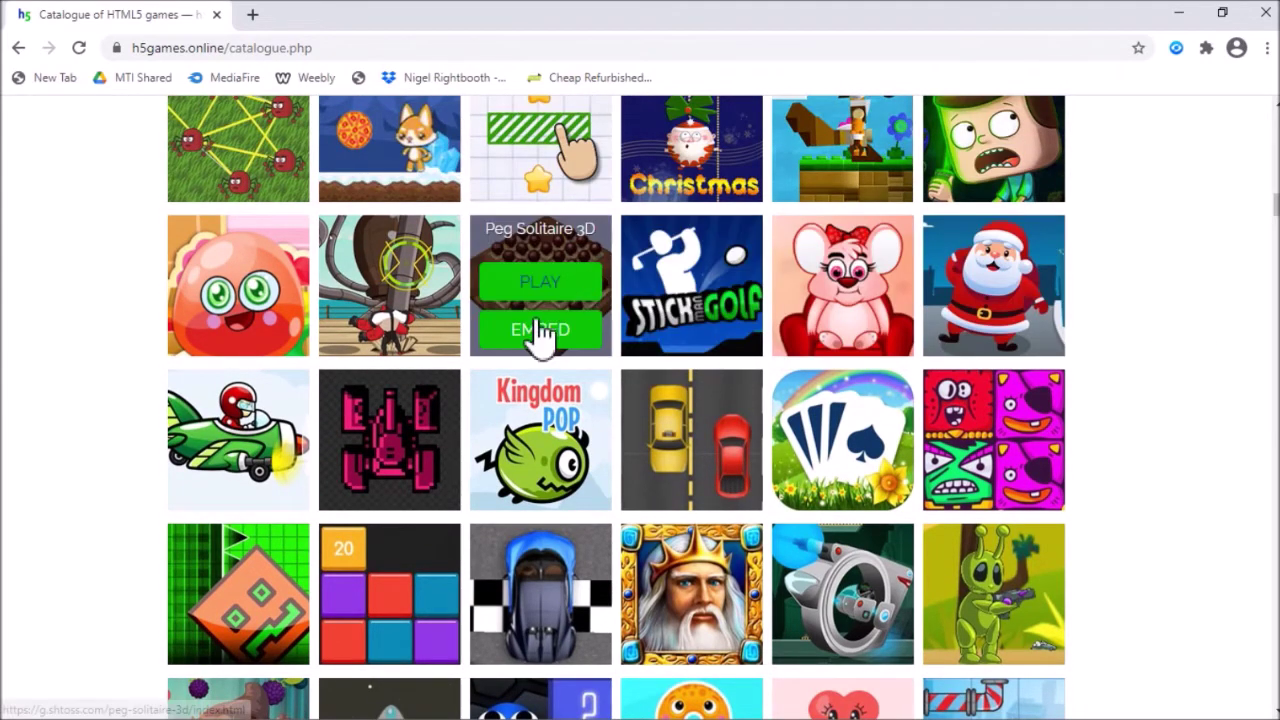
mouse_move(428, 585)
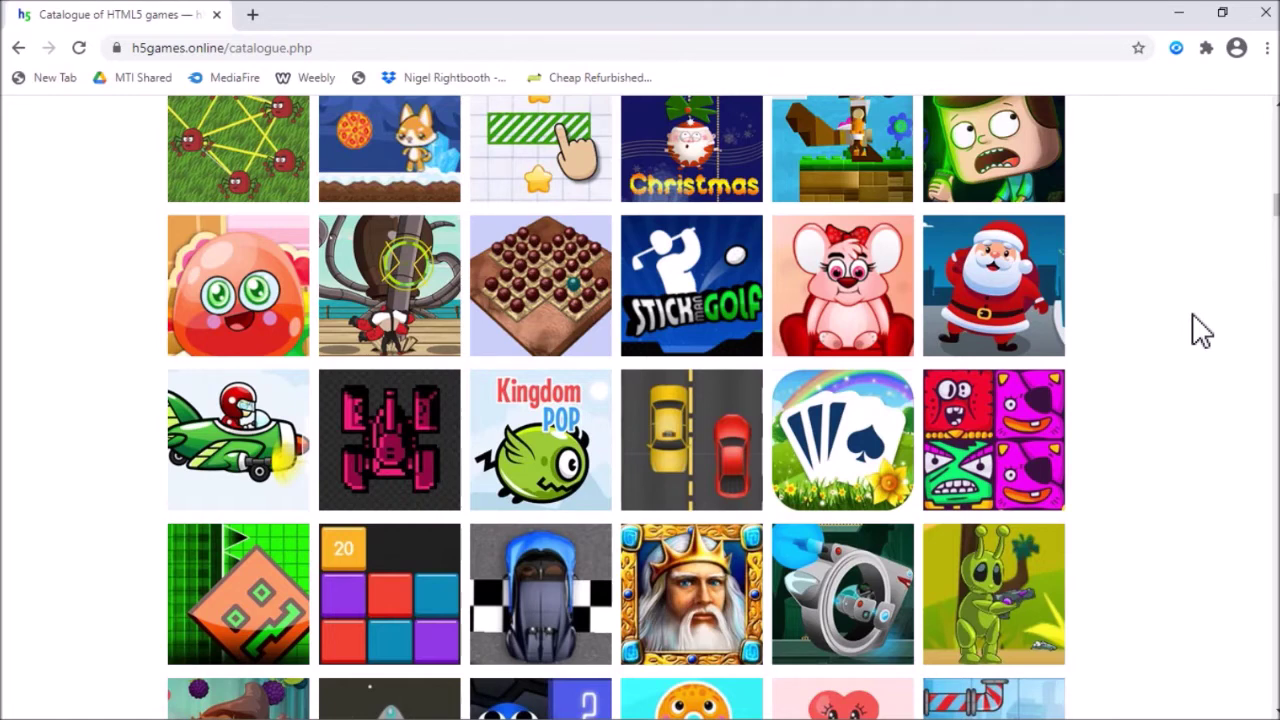
Open Paint and paste the captured screenshot of the games catalogue into the blank canvas
left_click(258, 703)
type("Paint")
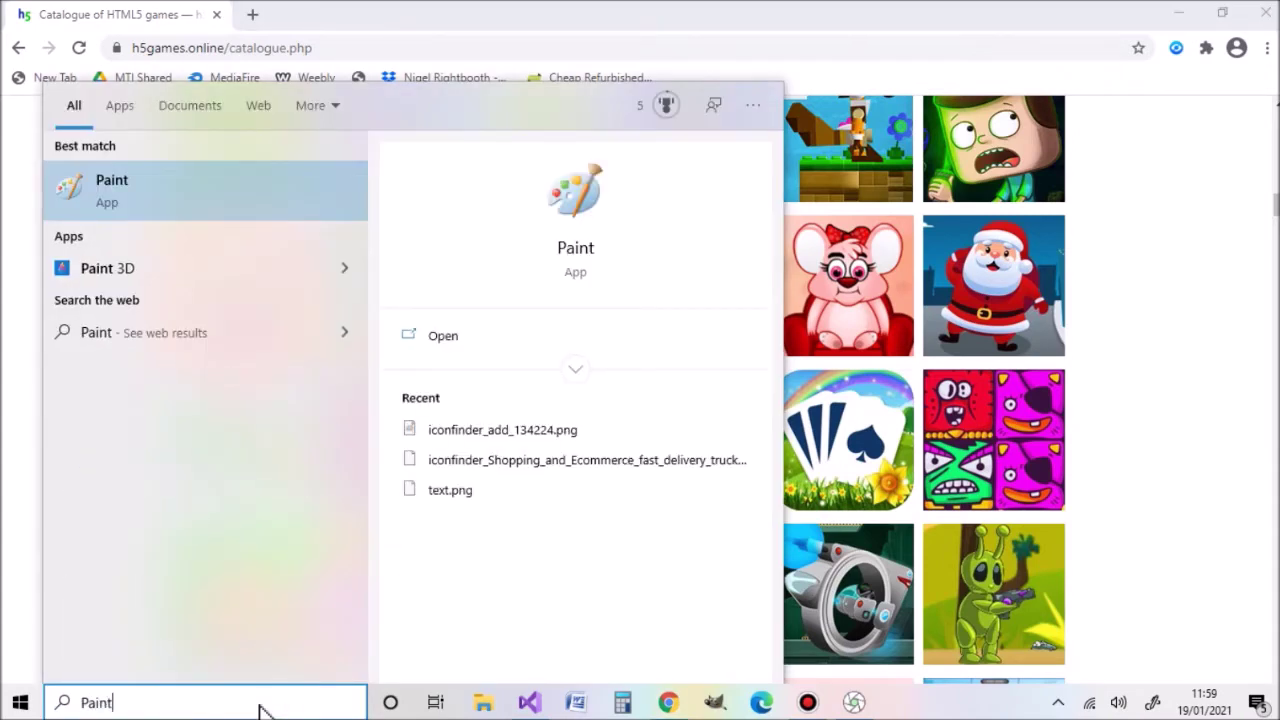
left_click(203, 215)
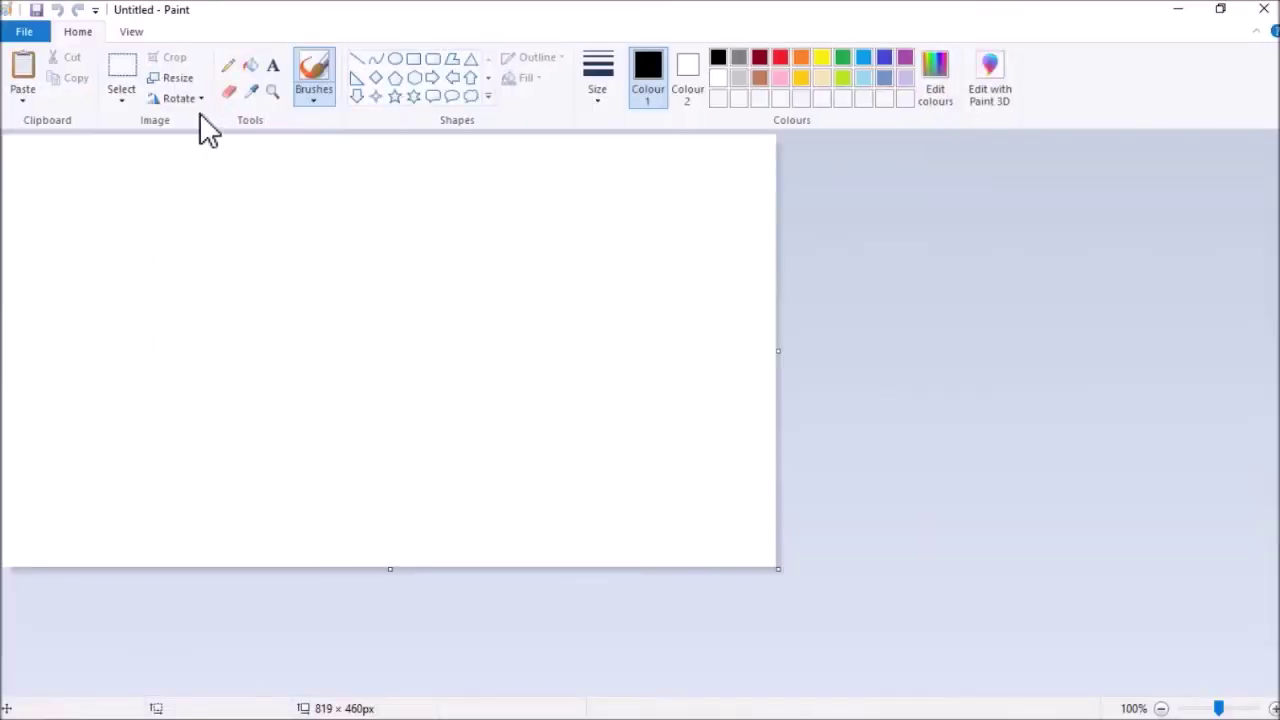
left_click(24, 78)
left_click_drag(1270, 192, 1274, 318)
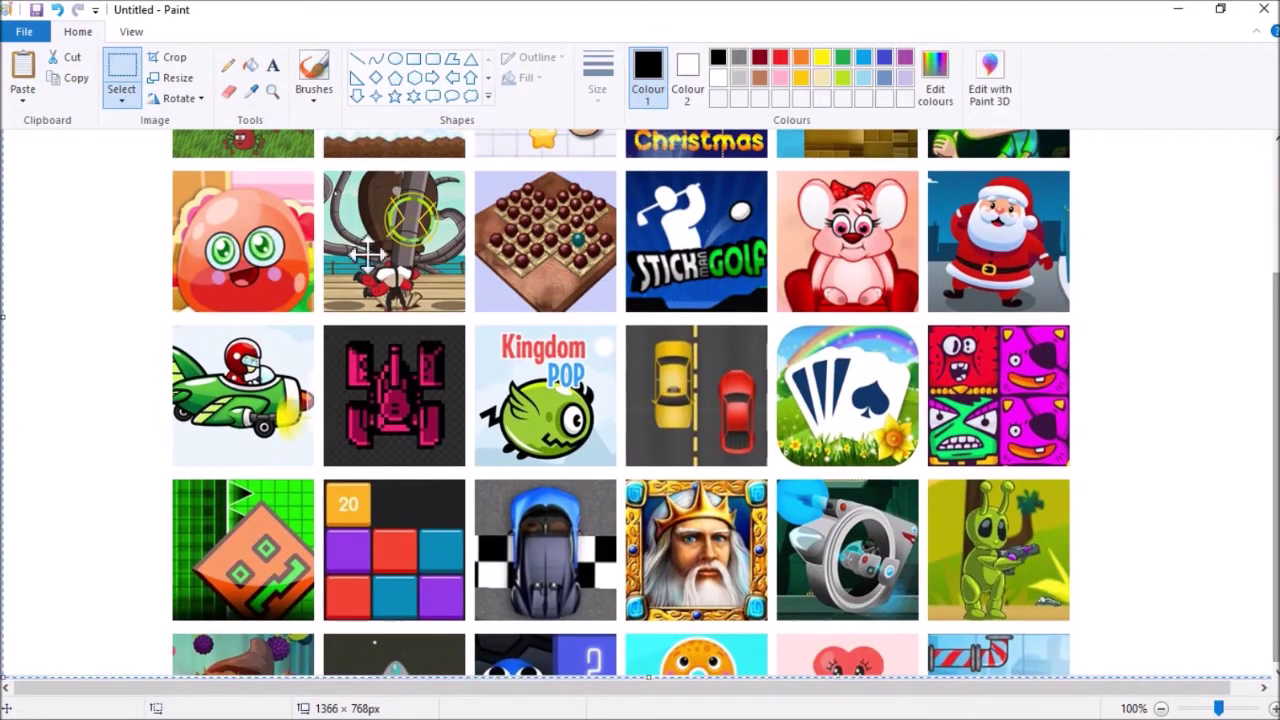
Copy the coloured-blocks game thumbnail marked 20, a selection of about 147 × 149 px, and return to the RightBooth screen editor
left_click(121, 65)
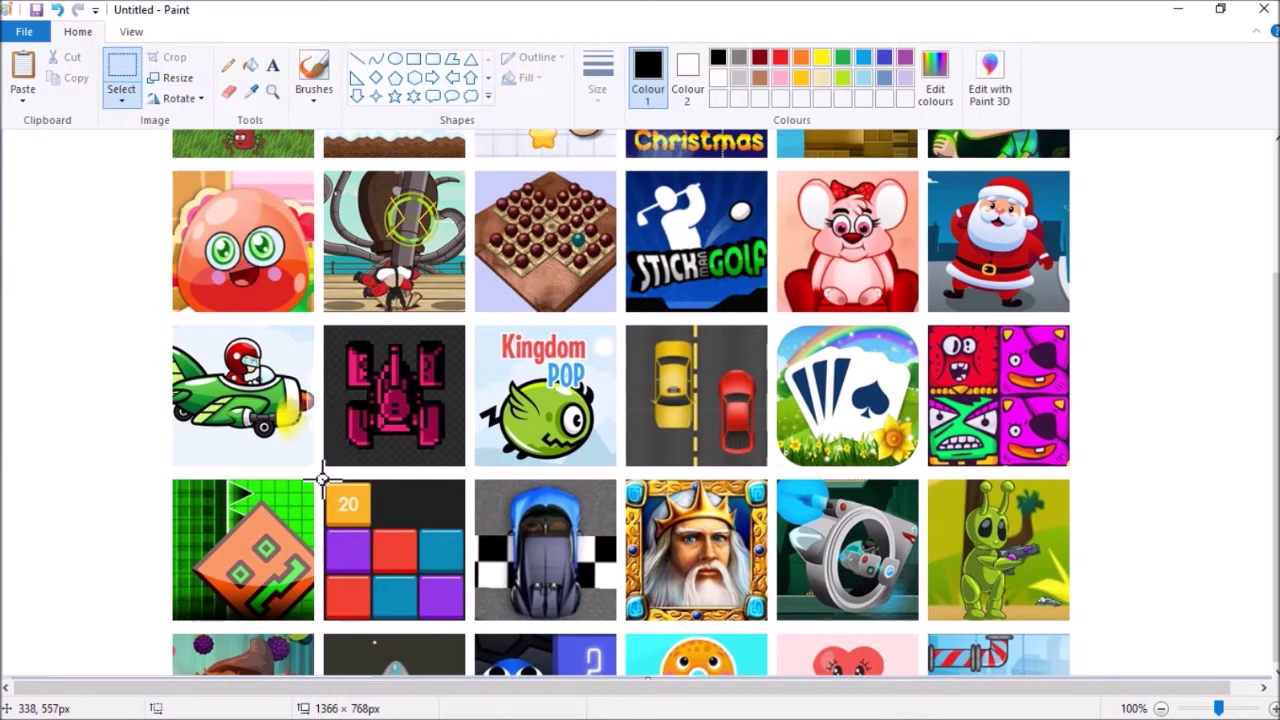
left_click_drag(326, 478, 464, 620)
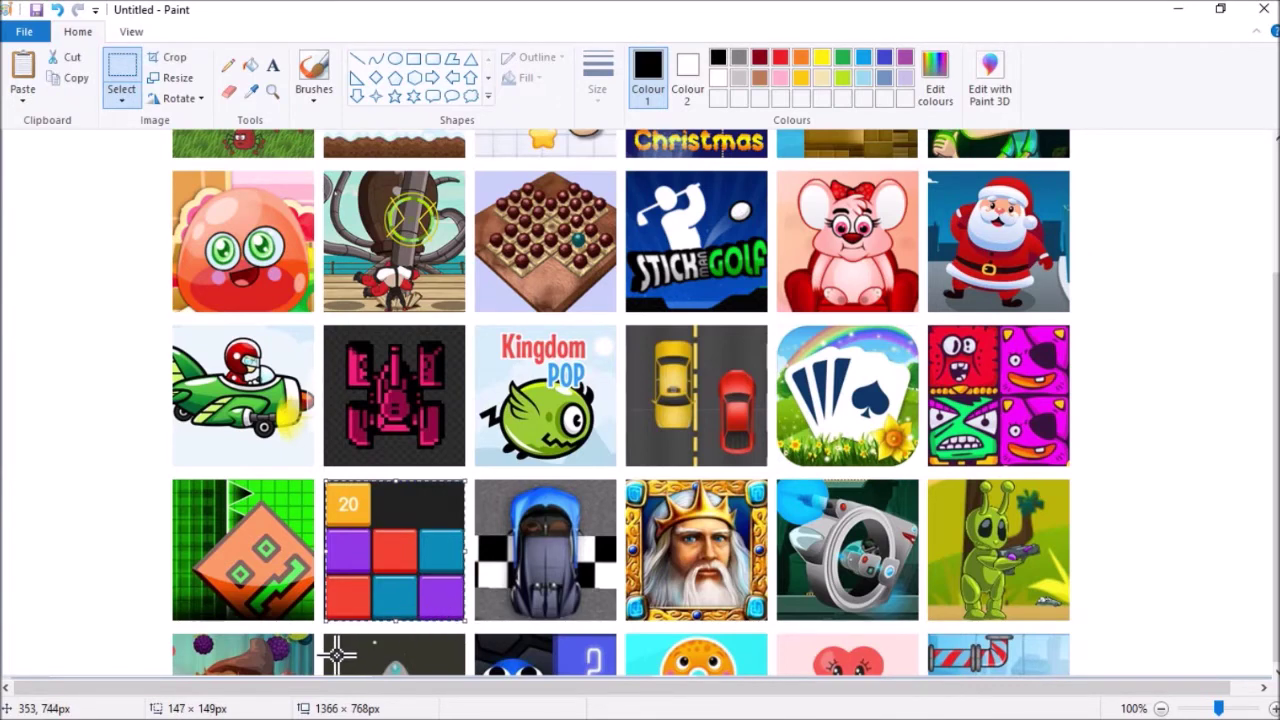
left_click(72, 79)
left_click(72, 80)
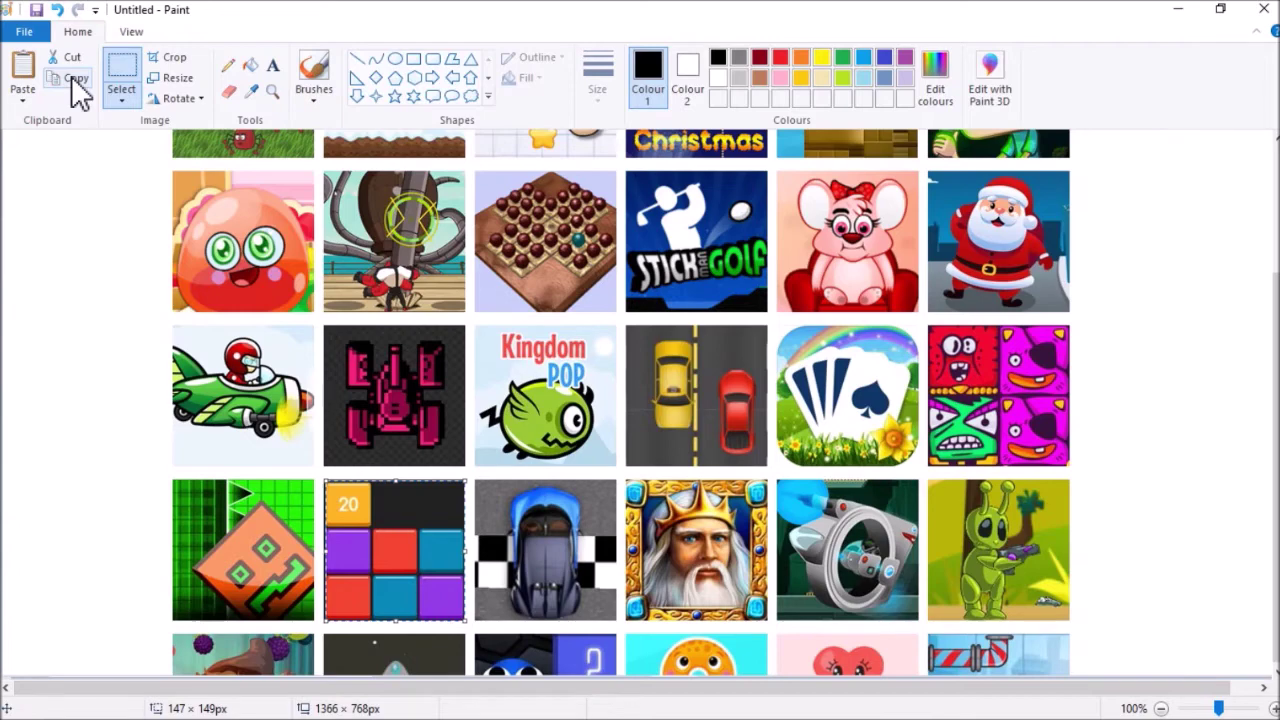
key("alt+Tab")
key("alt+Tab")
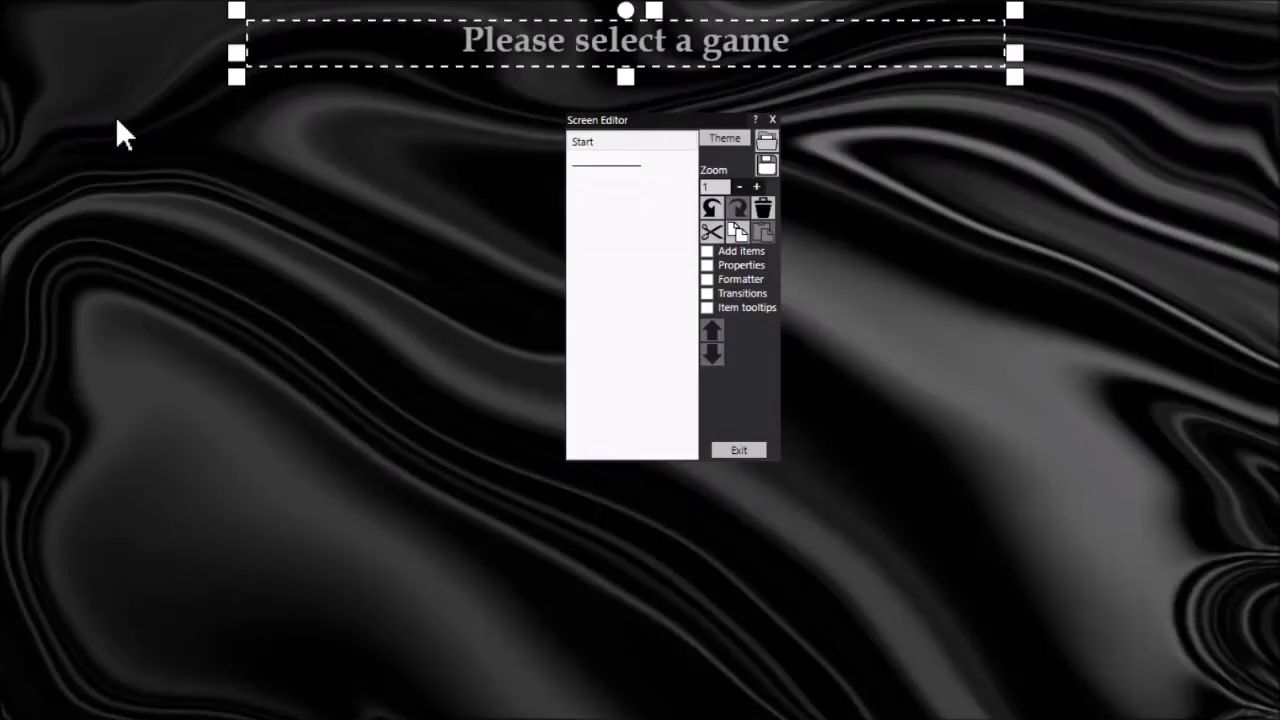
Create an image item on the Start screen from the copied coloured-blocks thumbnail, naming its file game1.png
right_click(252, 312)
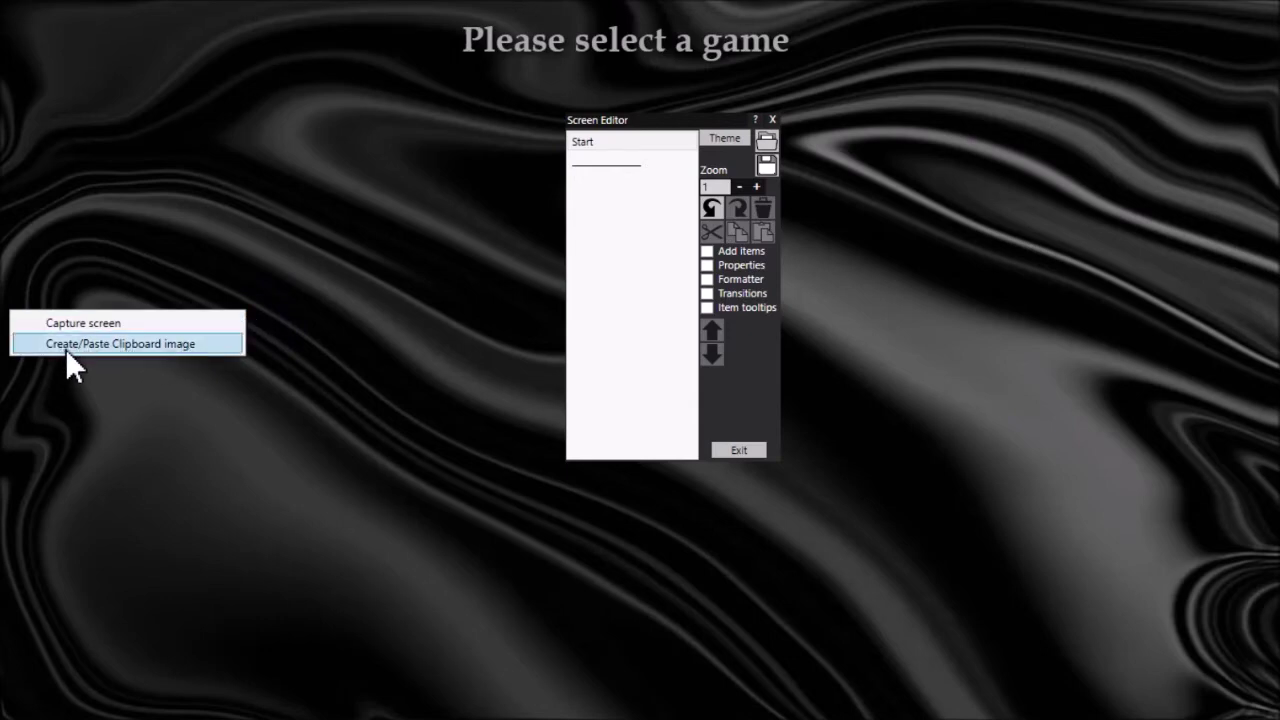
left_click(201, 346)
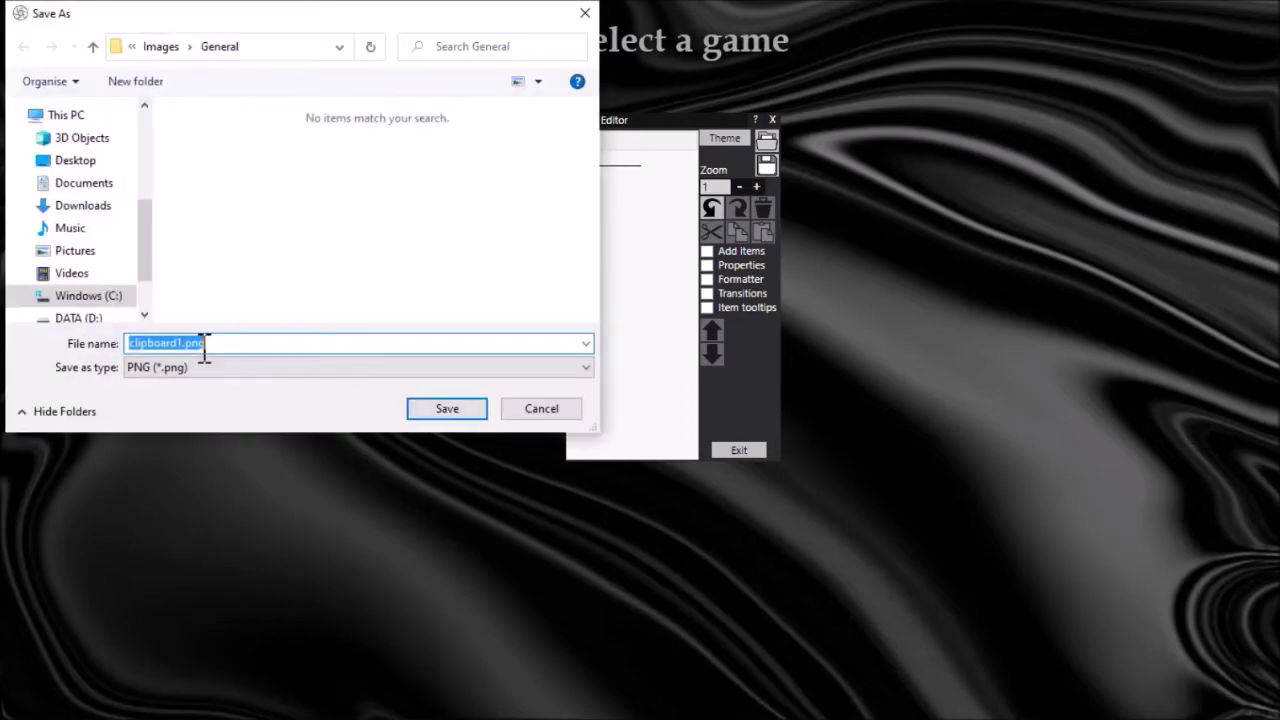
key("Home")
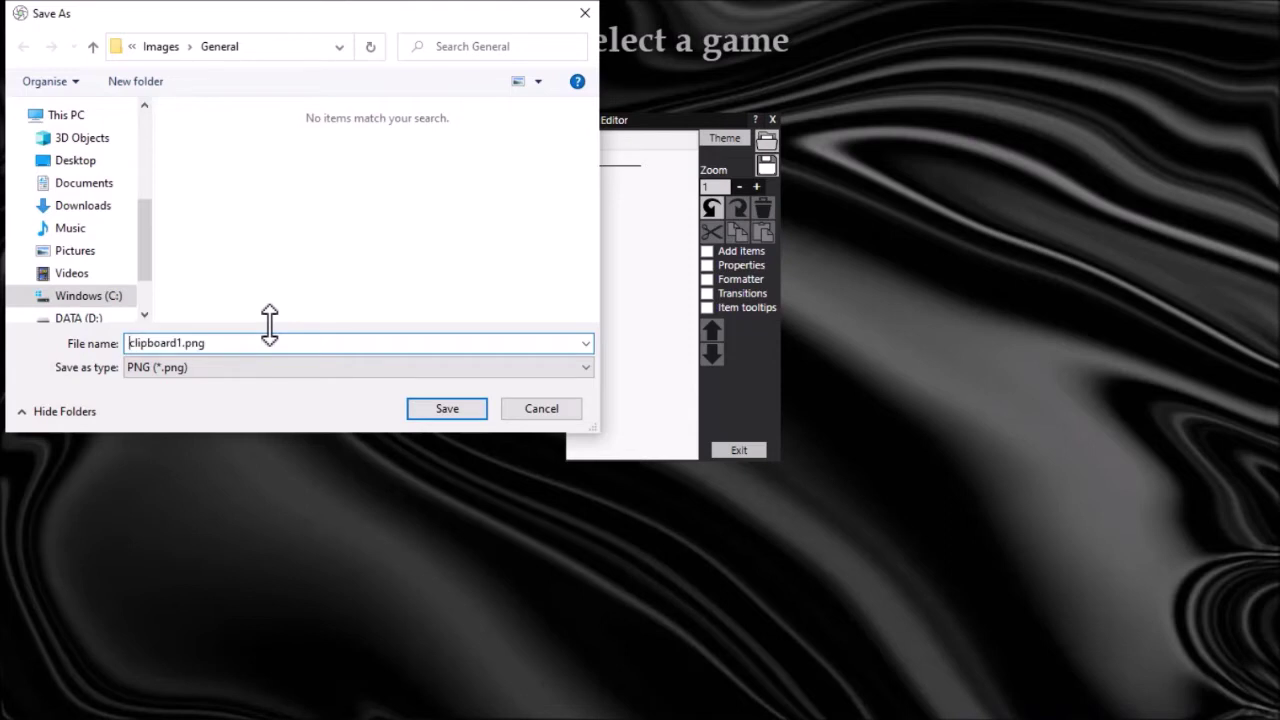
type("game")
key("Delete")
key("Delete")
key("Delete")
key("Delete")
key("Delete")
key("Delete")
key("Delete")
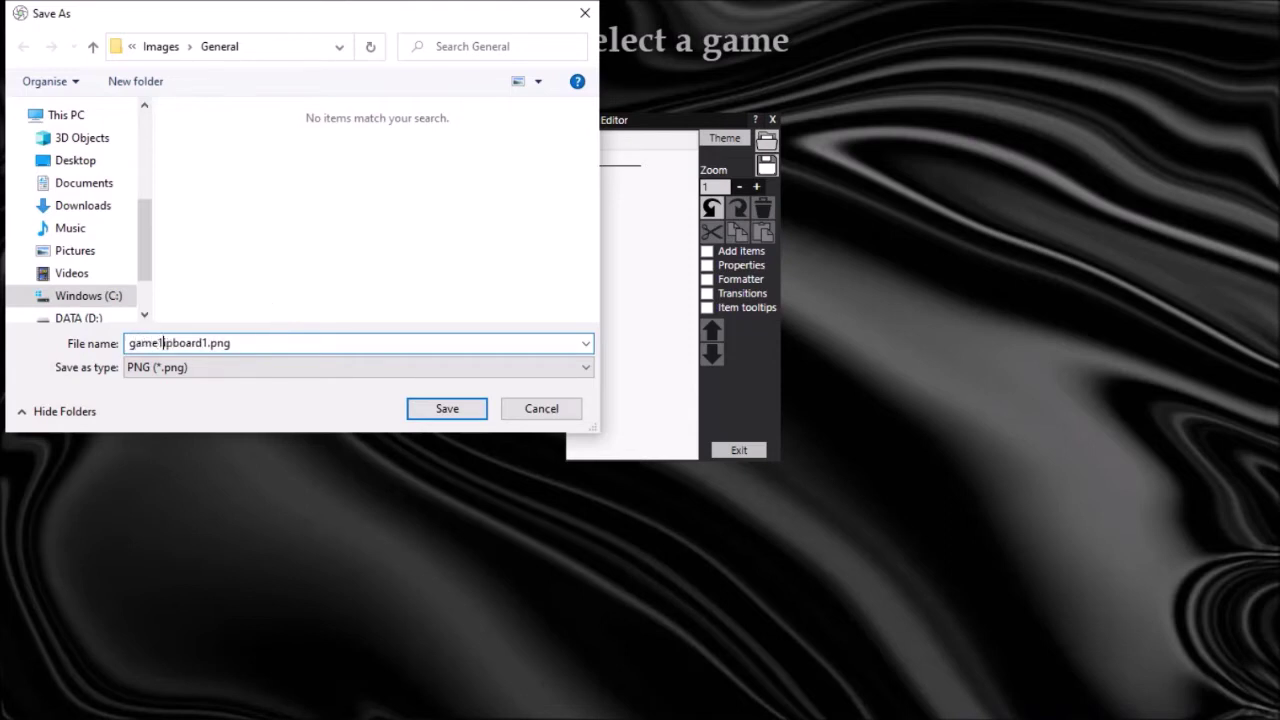
key("Delete")
key("Delete")
Save the image in the library's Images\General folder and place the coloured-blocks thumbnail in the upper-left area of the Start screen
left_click(340, 48)
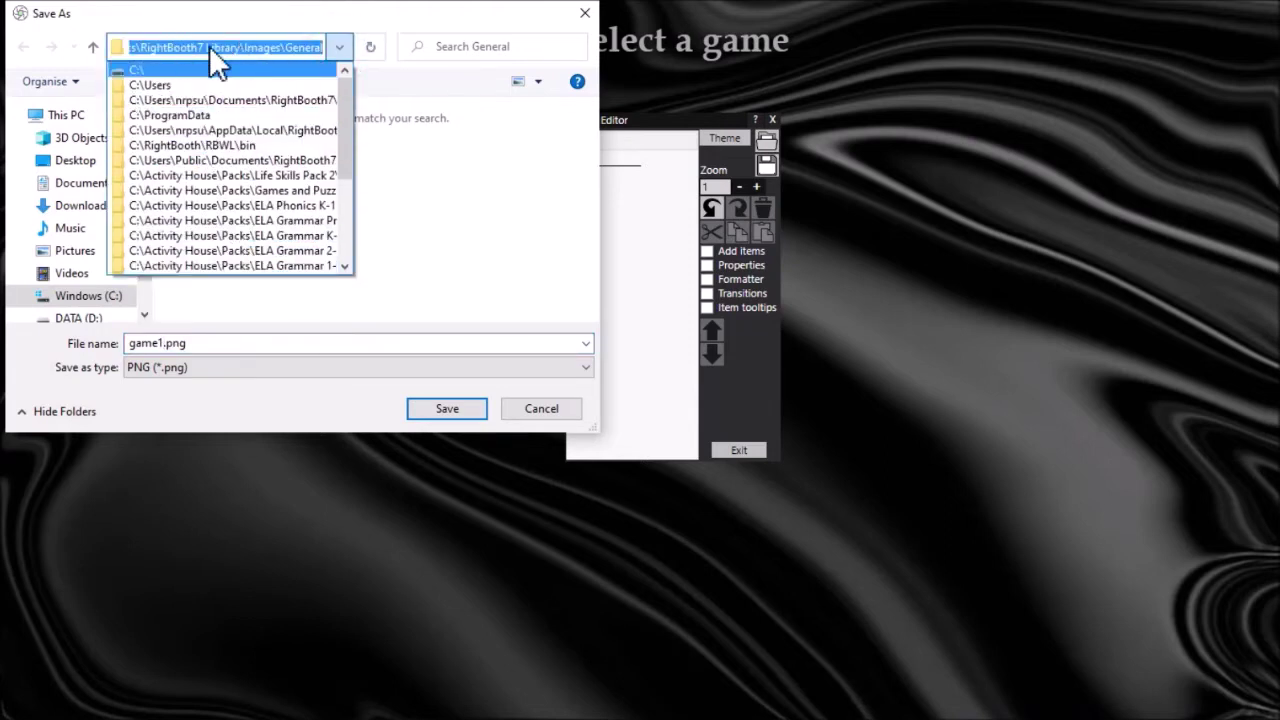
left_click(390, 50)
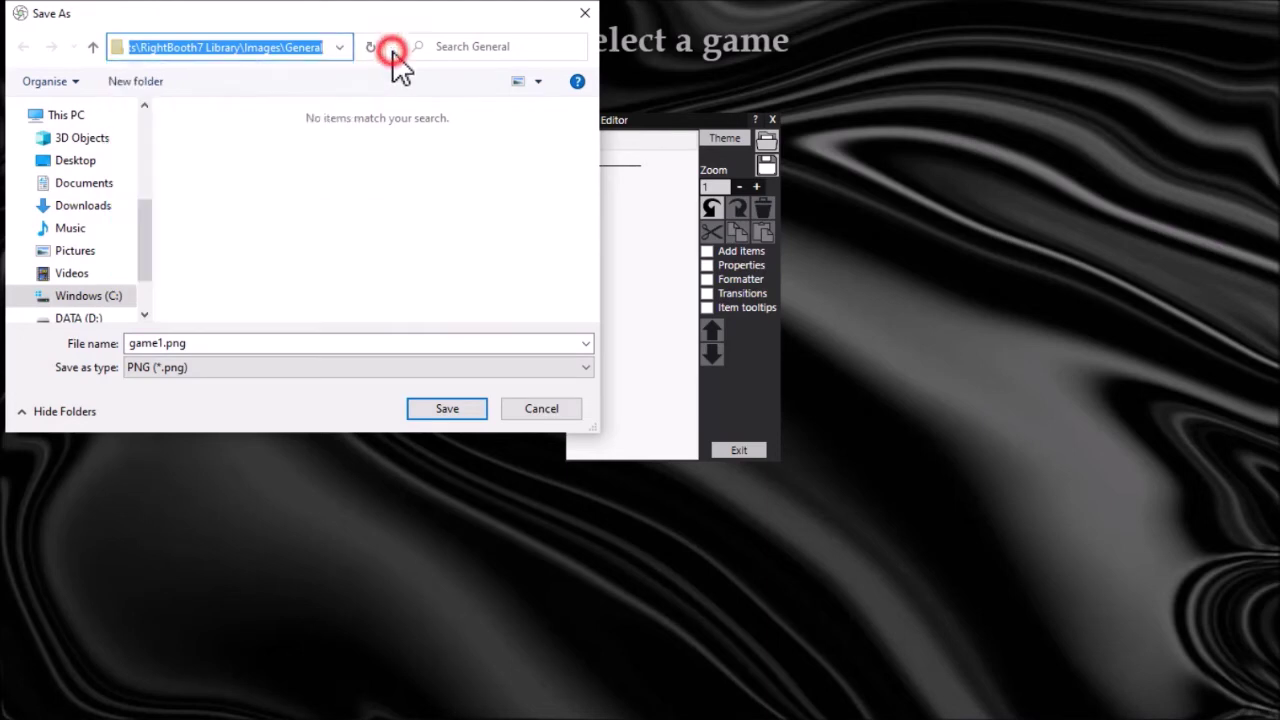
left_click(463, 410)
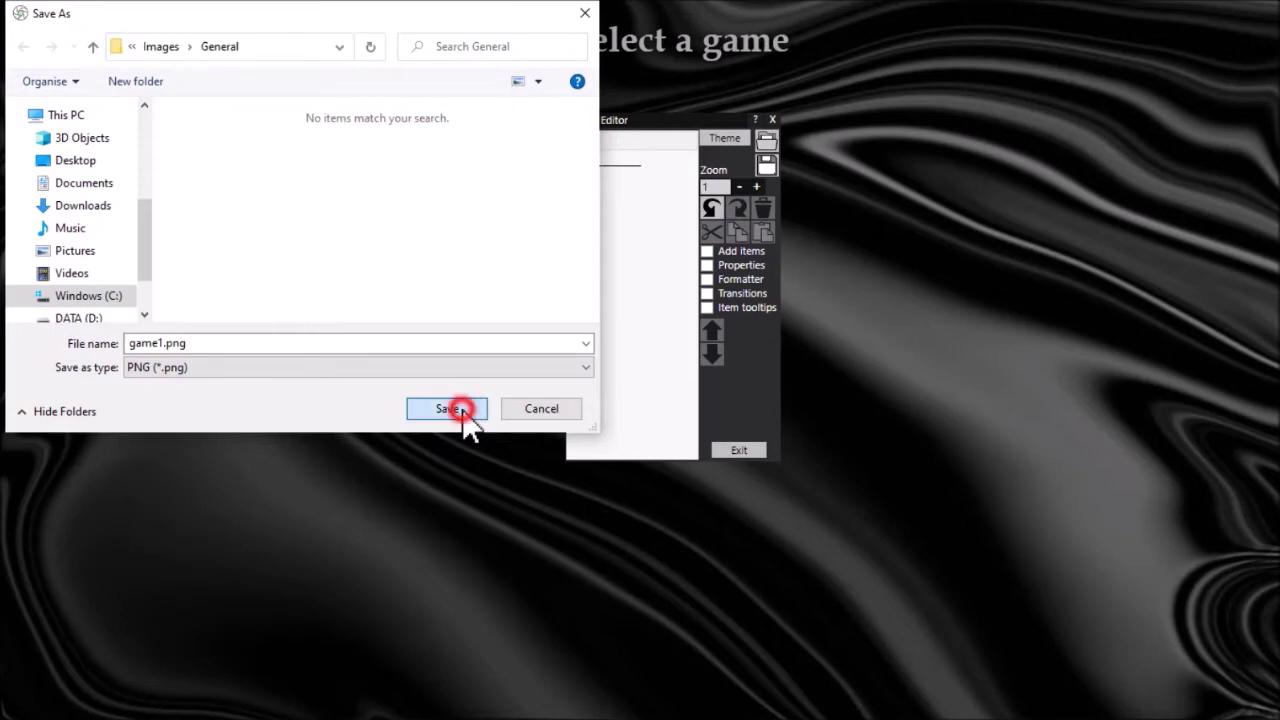
left_click_drag(668, 124, 946, 113)
left_click_drag(673, 330, 271, 180)
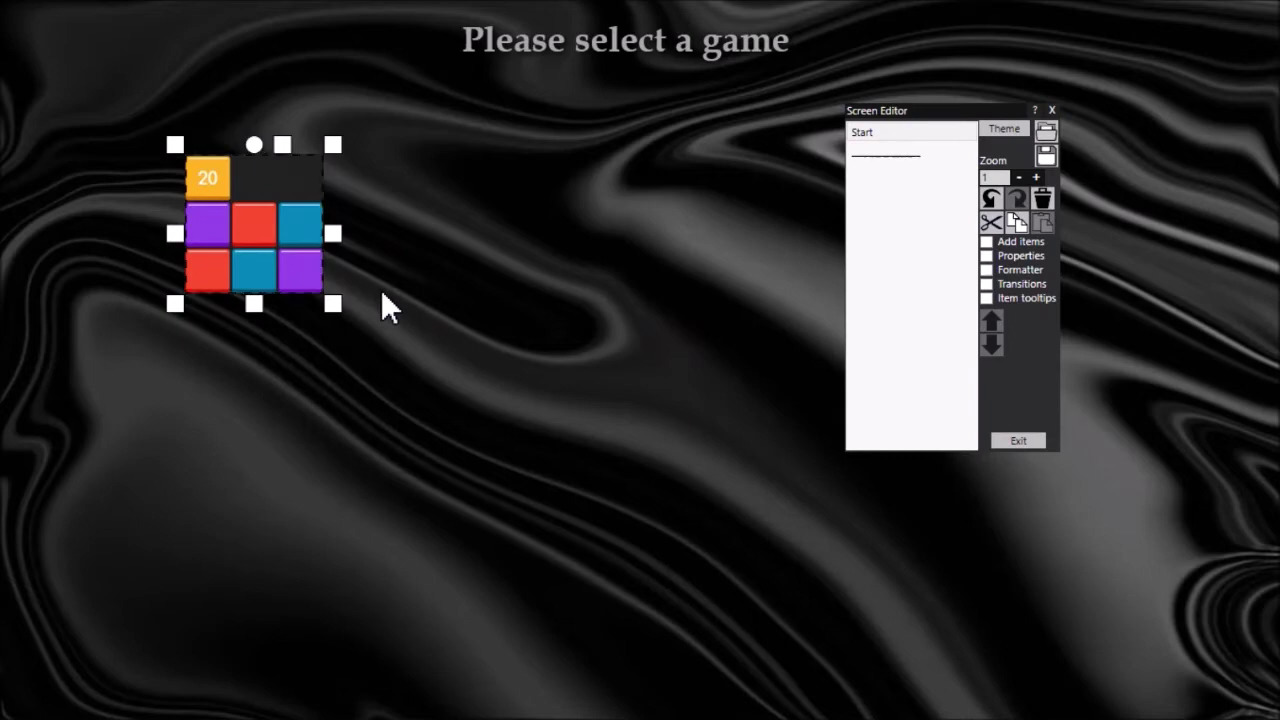
Switch to Paint, copy the marble-board game thumbnail with a selection of about 150 × 149 px, and return to the RightBooth screen editor
key("alt+Tab")
left_click(622, 256)
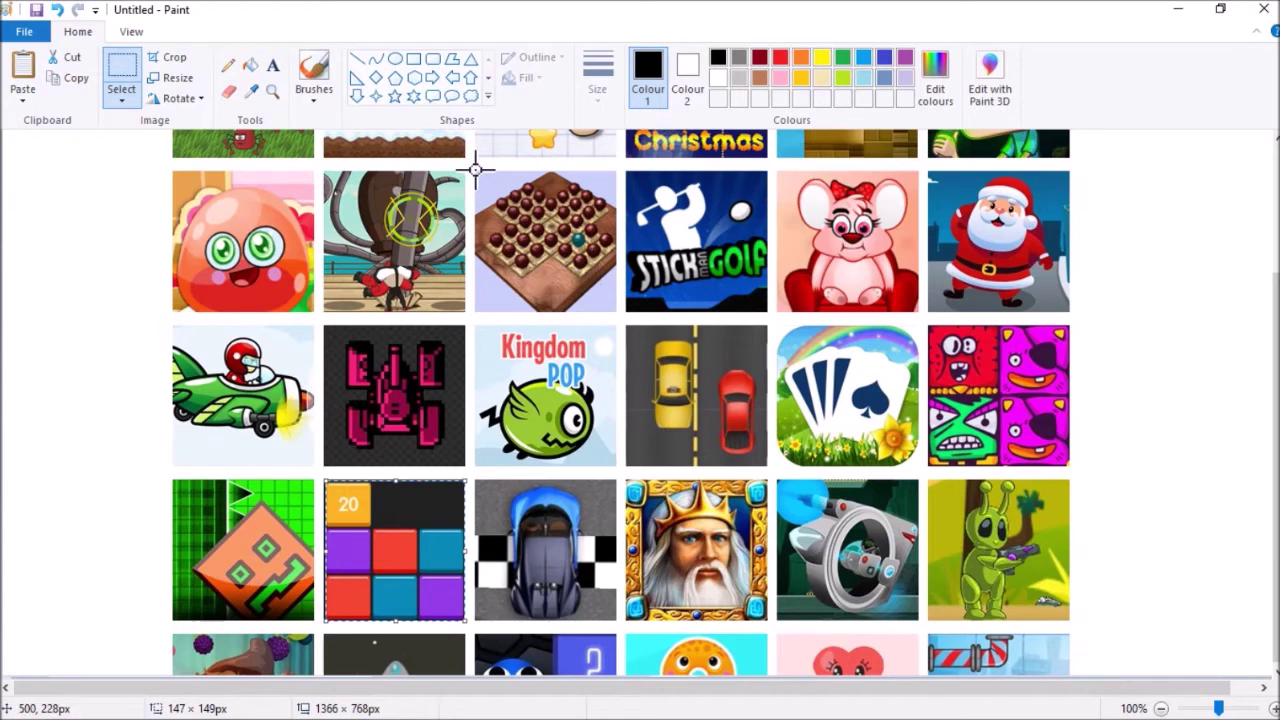
left_click_drag(475, 171, 616, 310)
left_click(74, 80)
key("alt+Tab")
key("alt+Tab")
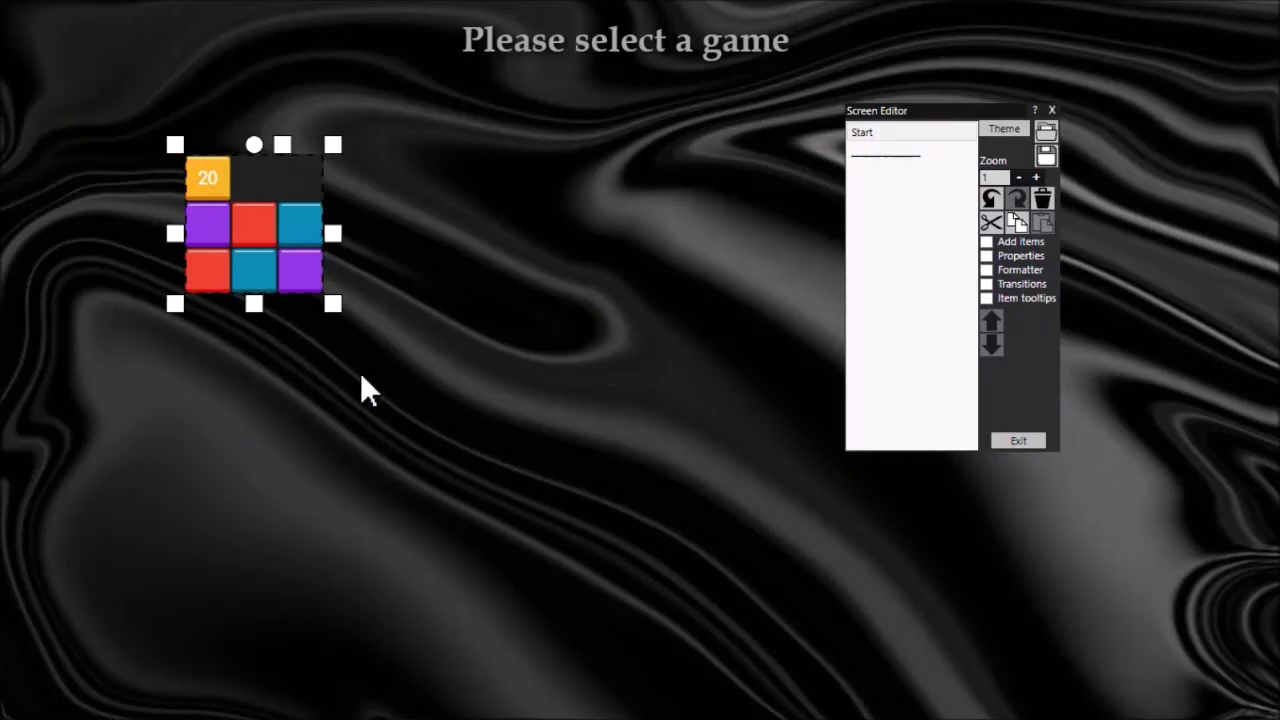
Create an image item from the copied marble-board thumbnail, save it as game2.png, and place it beside the coloured-blocks thumbnail
right_click(393, 427)
left_click(339, 461)
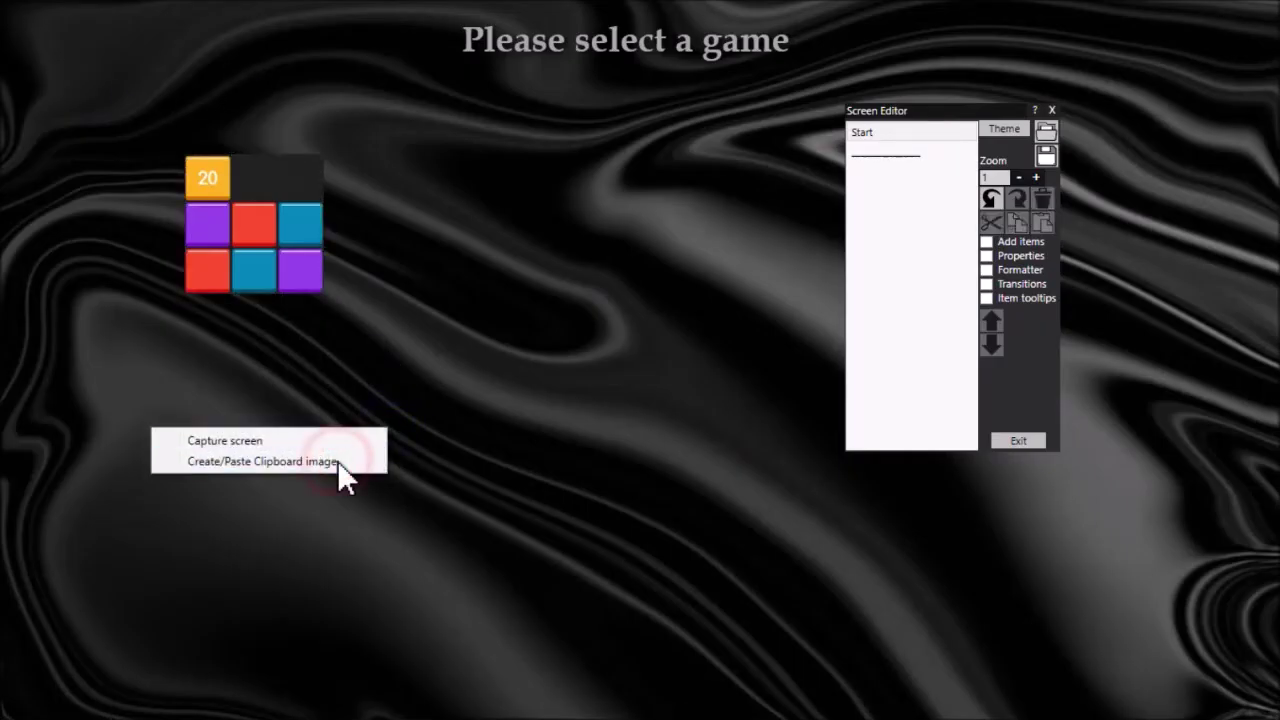
left_click(240, 341)
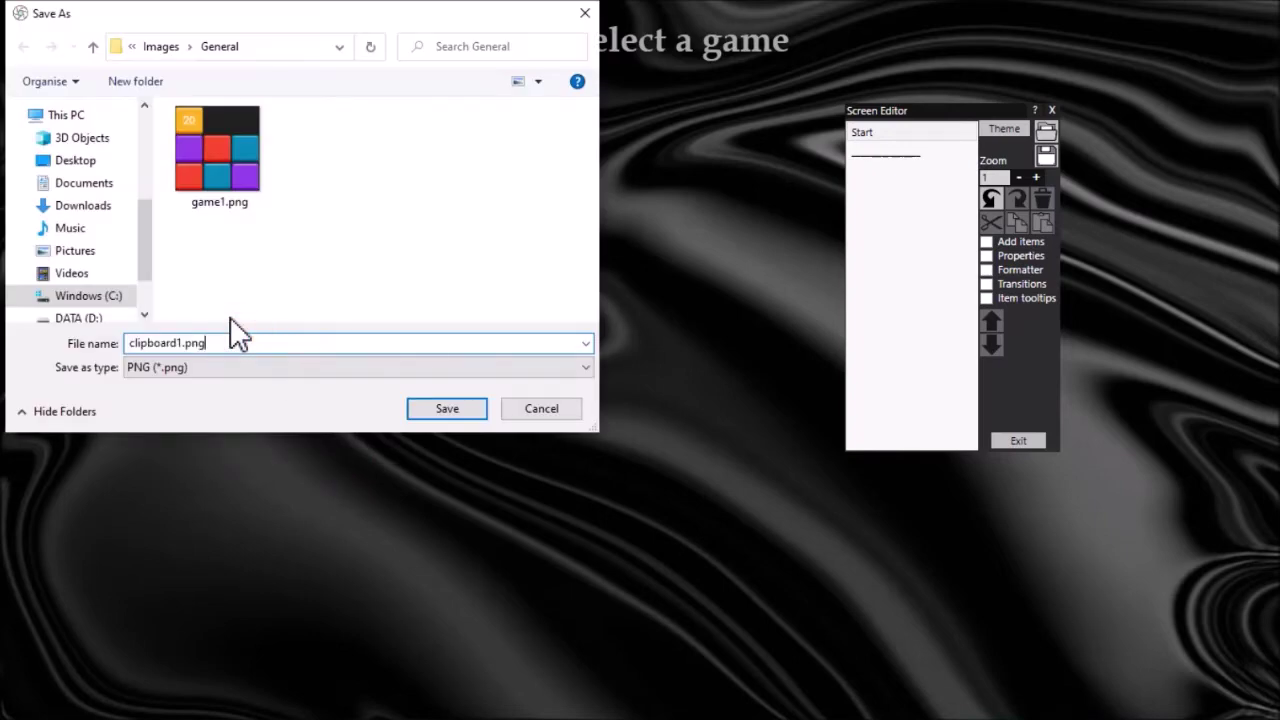
key("Left")
key("Left")
key("Left")
key("Left")
key("BackSpace")
key("BackSpace")
key("BackSpace")
key("BackSpace")
key("BackSpace")
key("BackSpace")
key("BackSpace")
key("BackSpace")
key("BackSpace")
key("BackSpace")
type("game2")
left_click(473, 408)
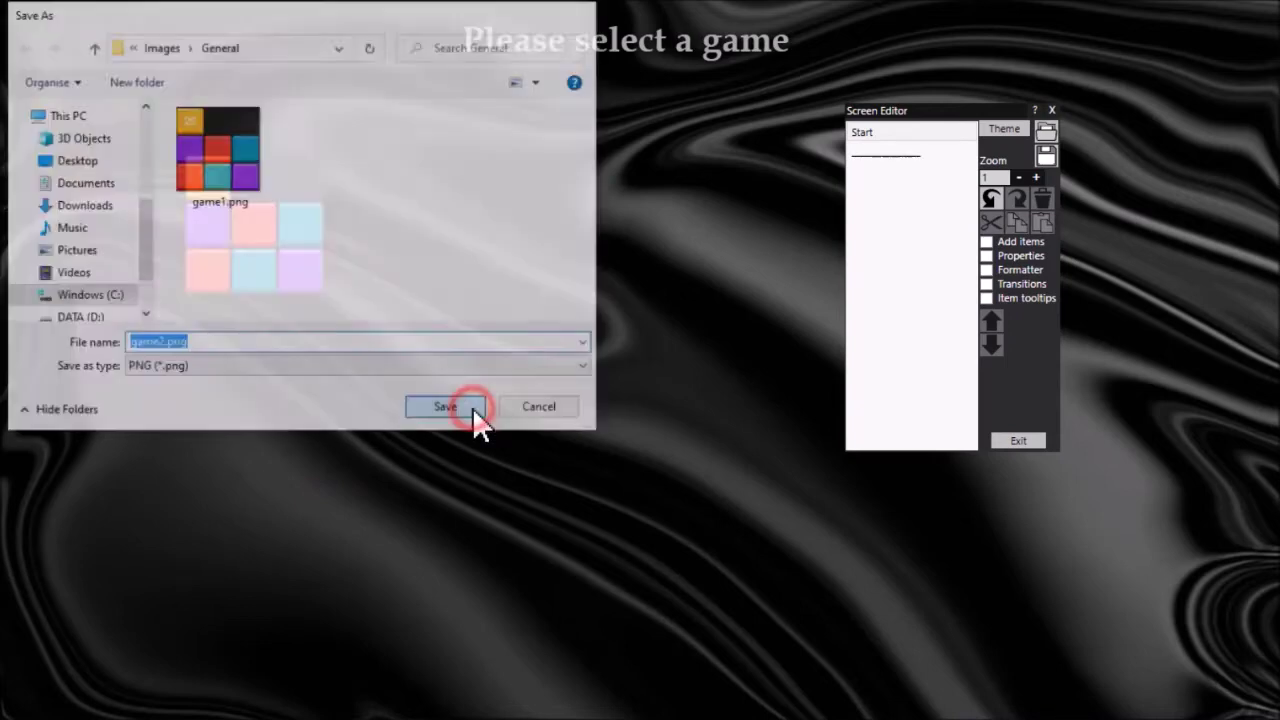
left_click_drag(654, 363, 507, 215)
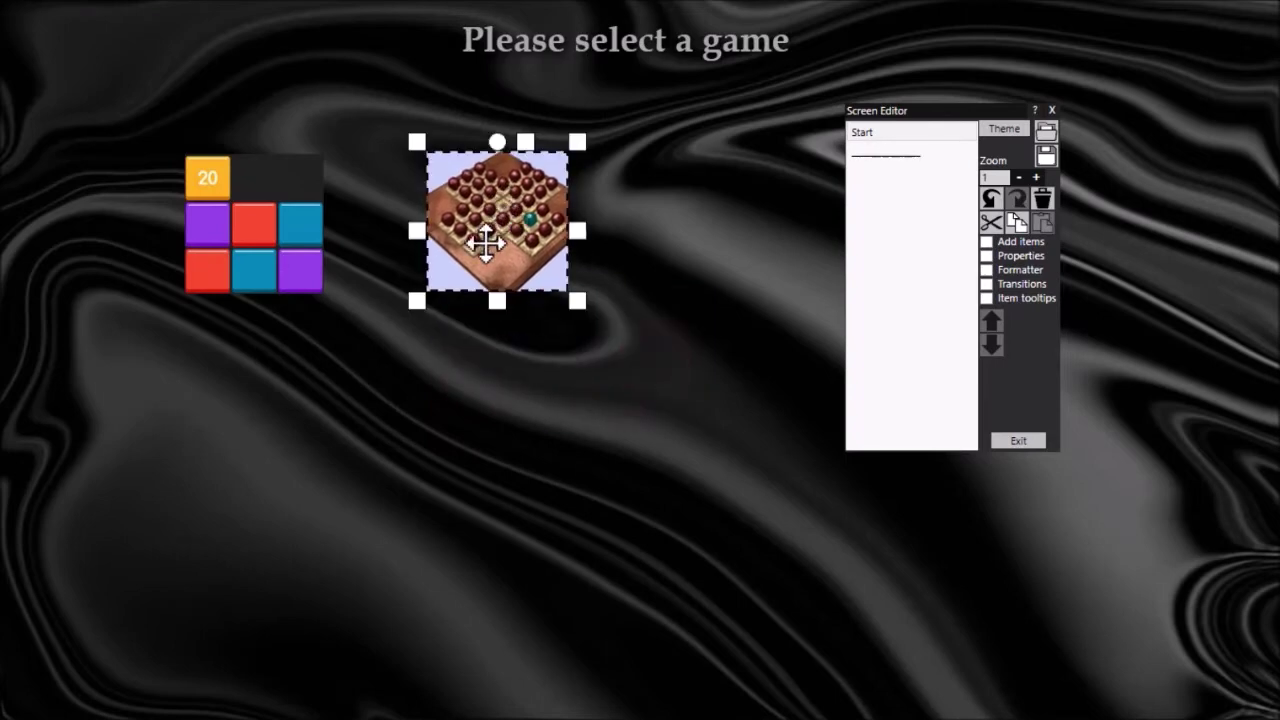
Switch to Paint, copy the pink mouse thumbnail with a selection of about 148 × 150 px, and return to the RightBooth screen editor
key("alt+Tab")
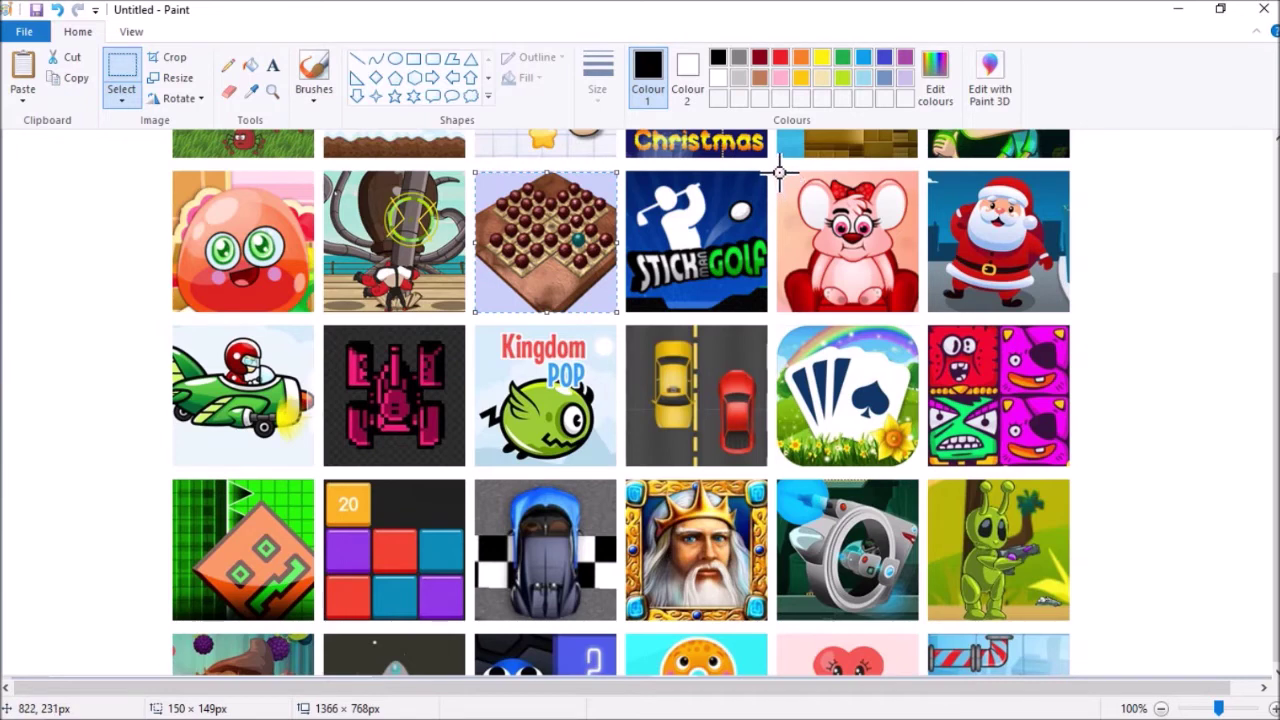
left_click_drag(779, 172, 918, 313)
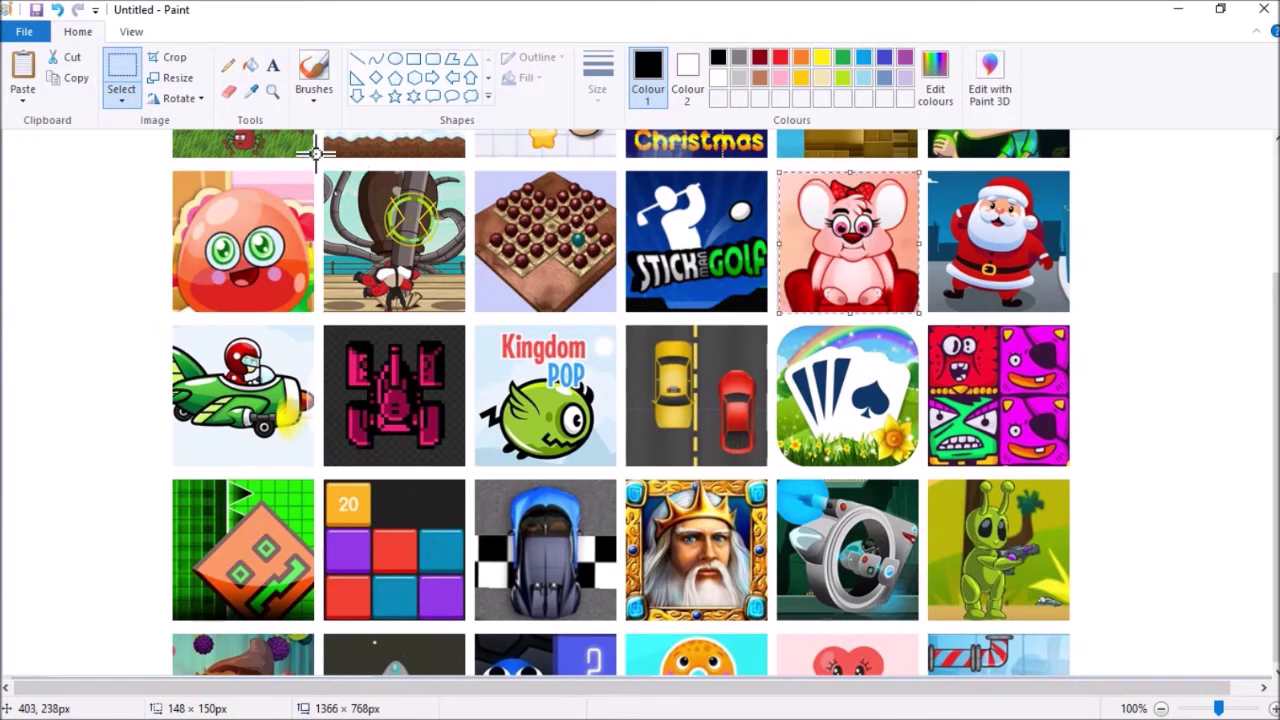
left_click(76, 79)
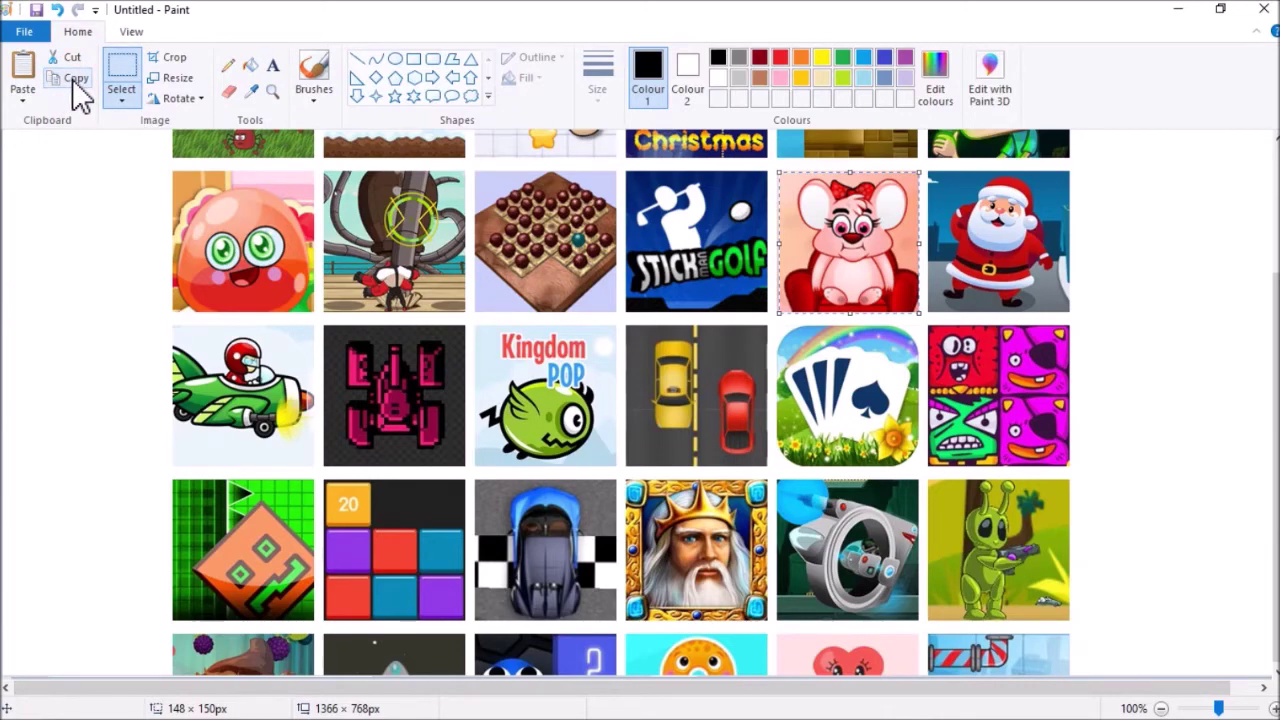
key("alt+Tab")
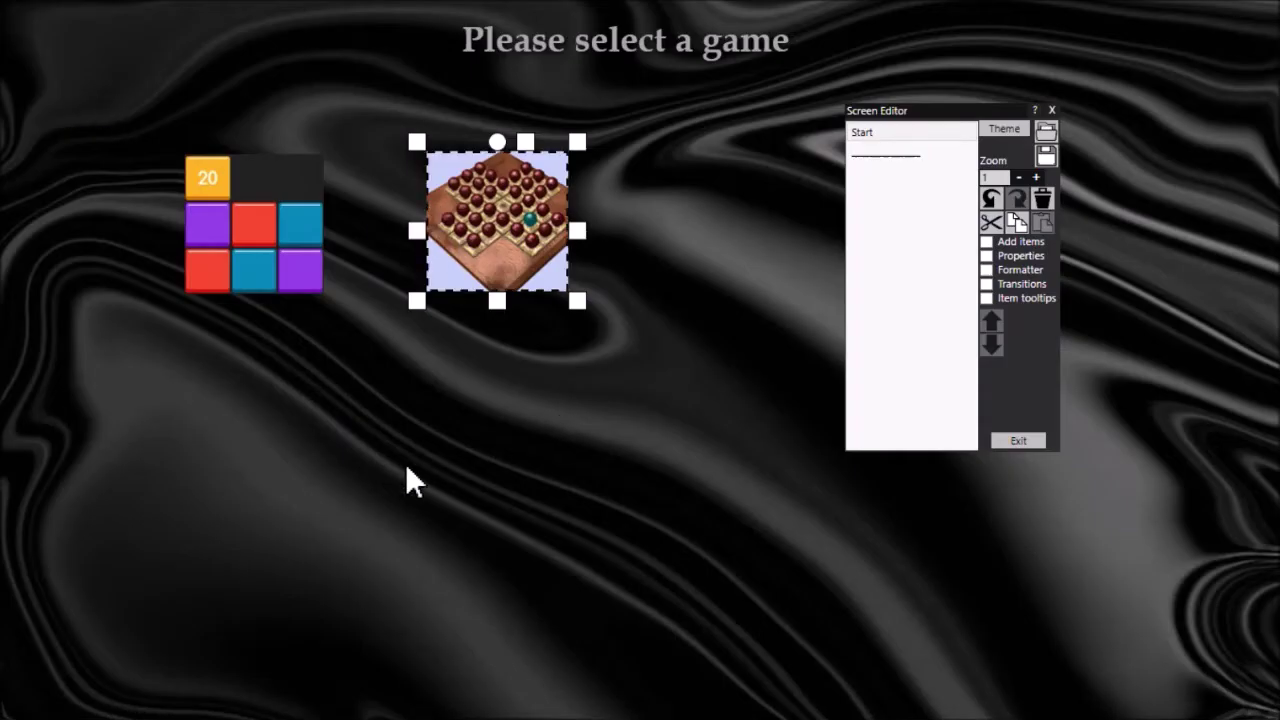
Create an image item from the copied pink mouse thumbnail and save it as game3.png
right_click(393, 460)
left_click(323, 498)
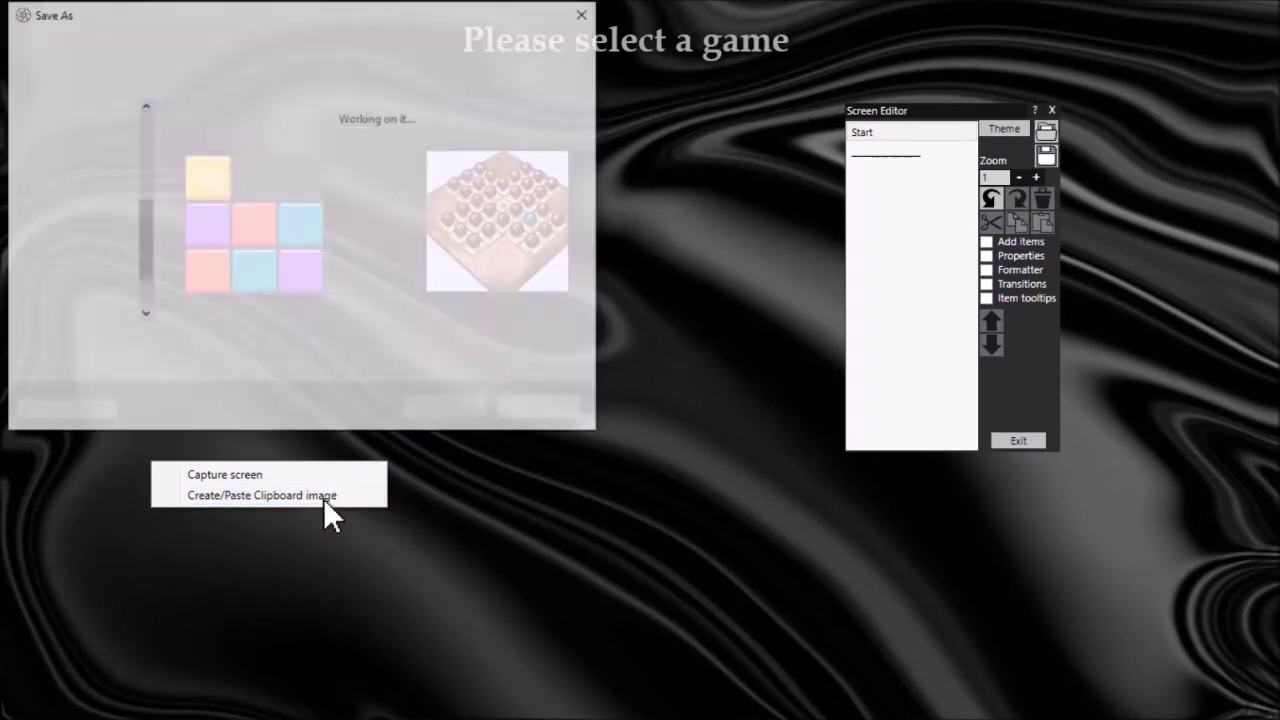
type("g")
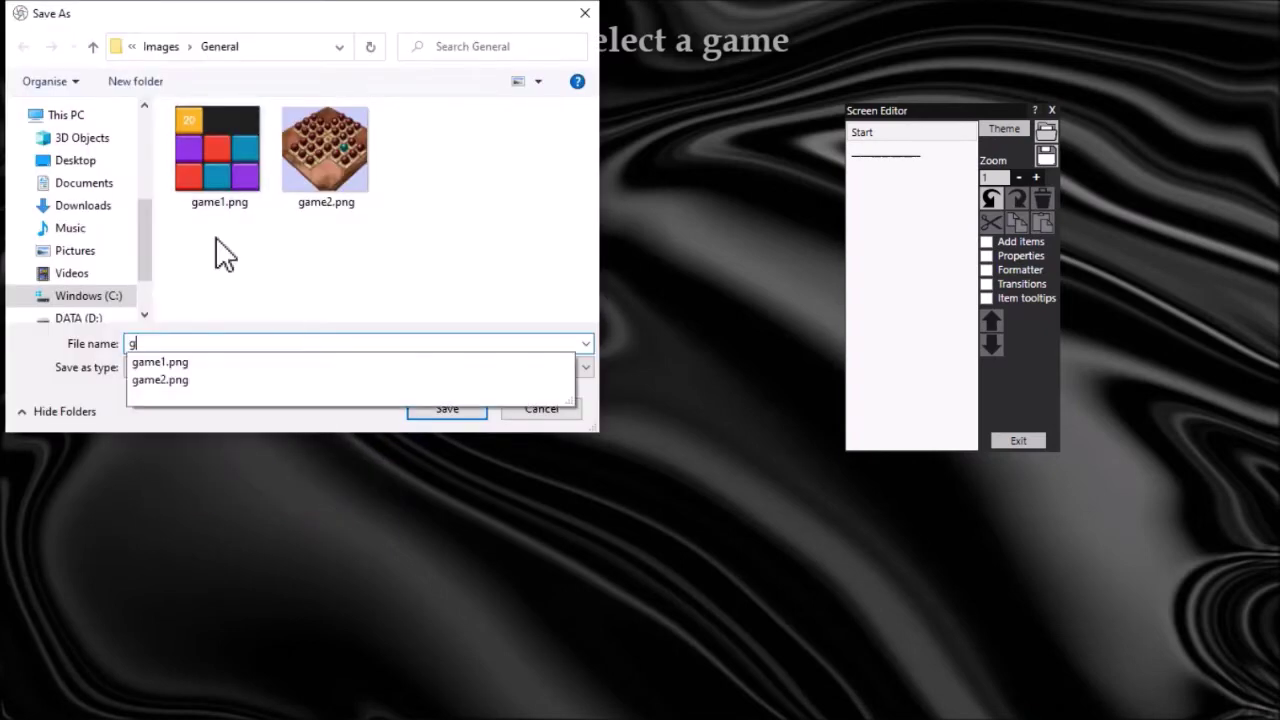
type("ame3.")
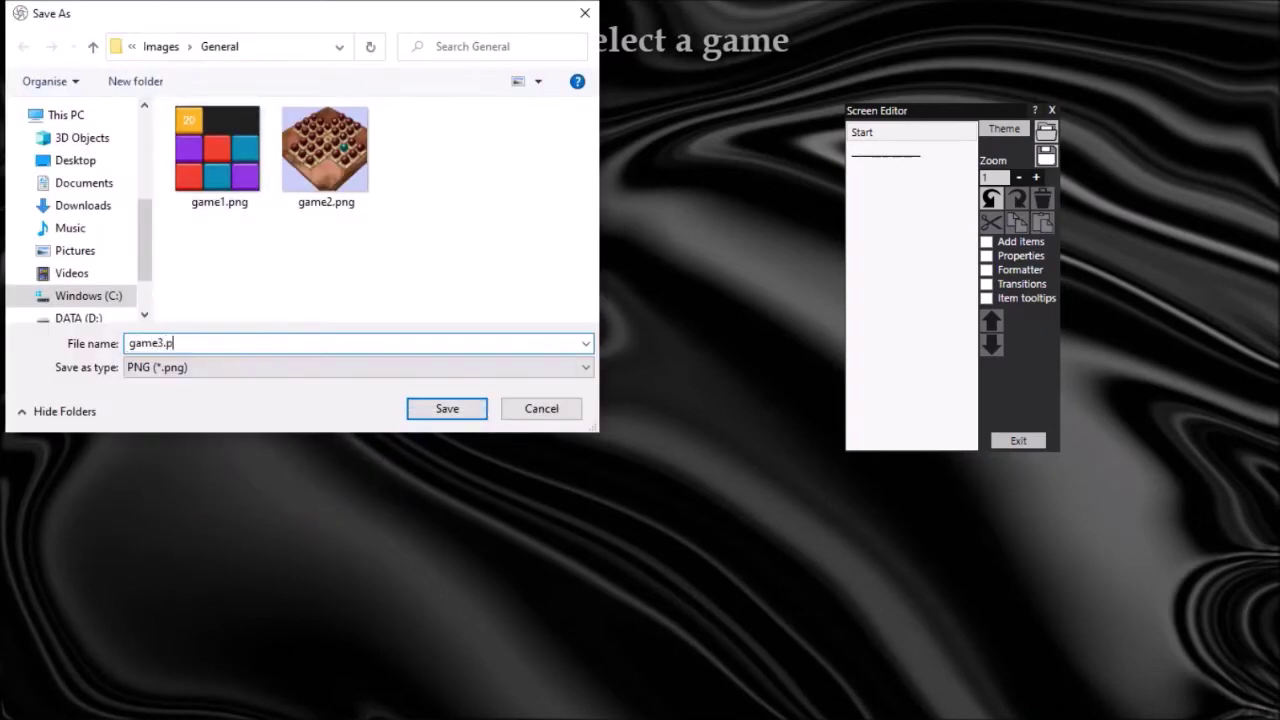
type("png")
key("Return")
Arrange the three thumbnails in a centred column under the title: coloured blocks, marble board, then pink mouse
left_click_drag(971, 107, 1075, 85)
left_click_drag(662, 378, 643, 598)
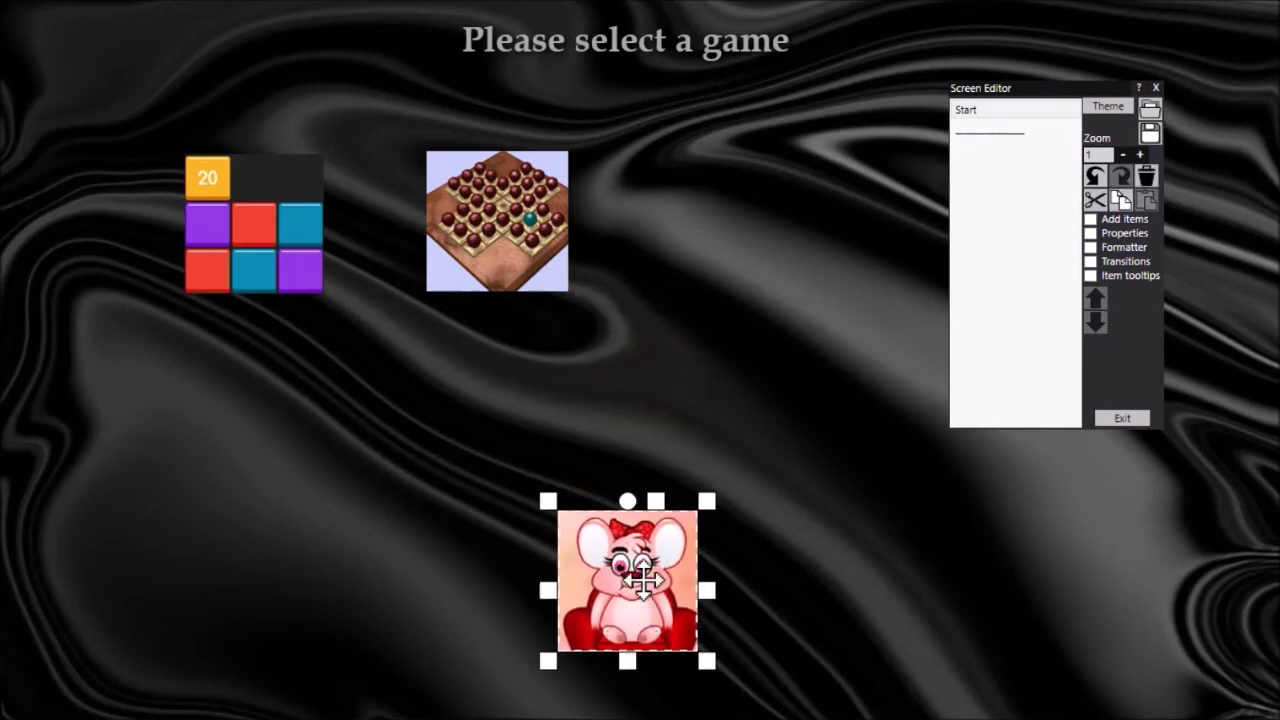
left_click_drag(526, 227, 657, 371)
left_click_drag(298, 224, 669, 171)
left_click_drag(663, 351, 672, 337)
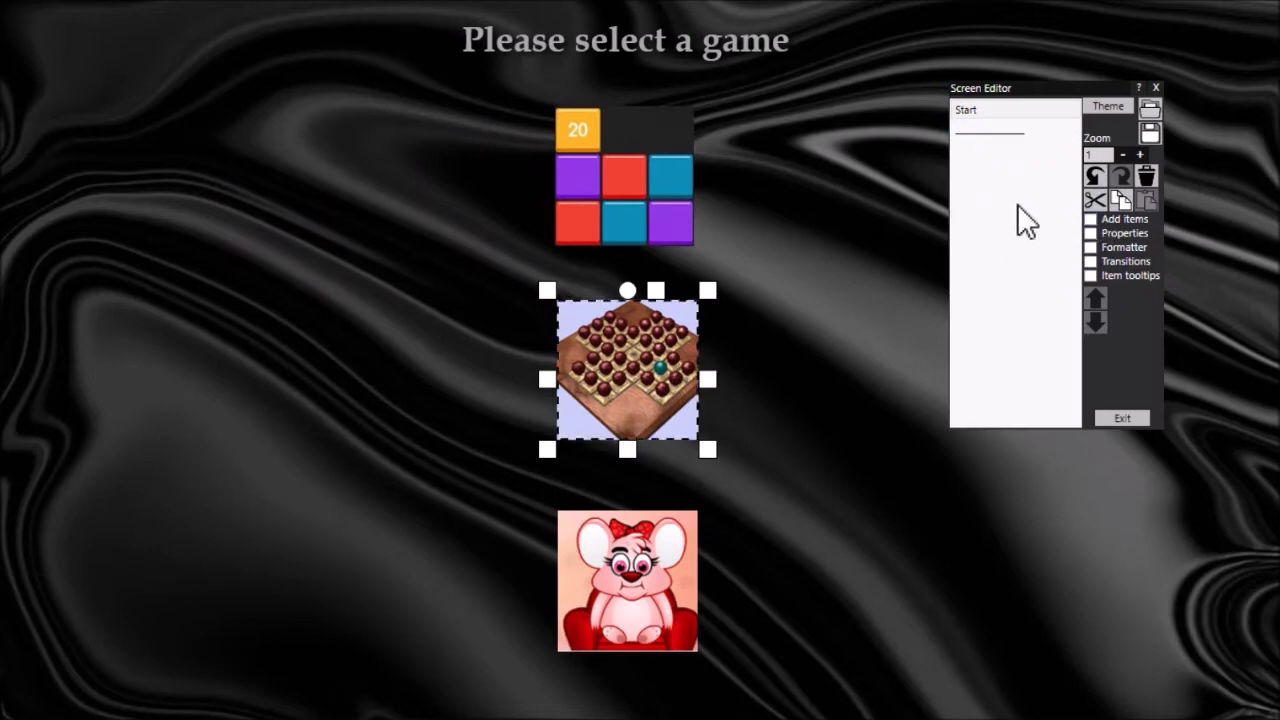
Add a new screen named Game1 and move it below Start in the screen list
left_click(1121, 220)
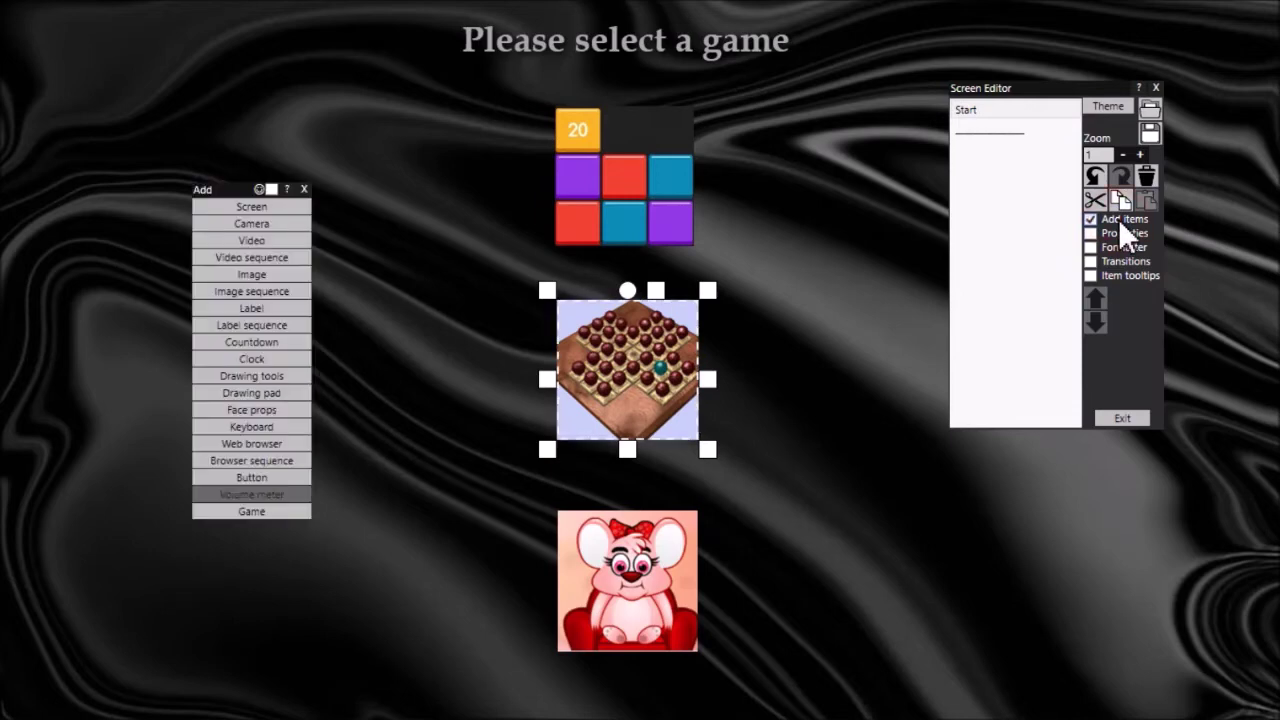
left_click(280, 205)
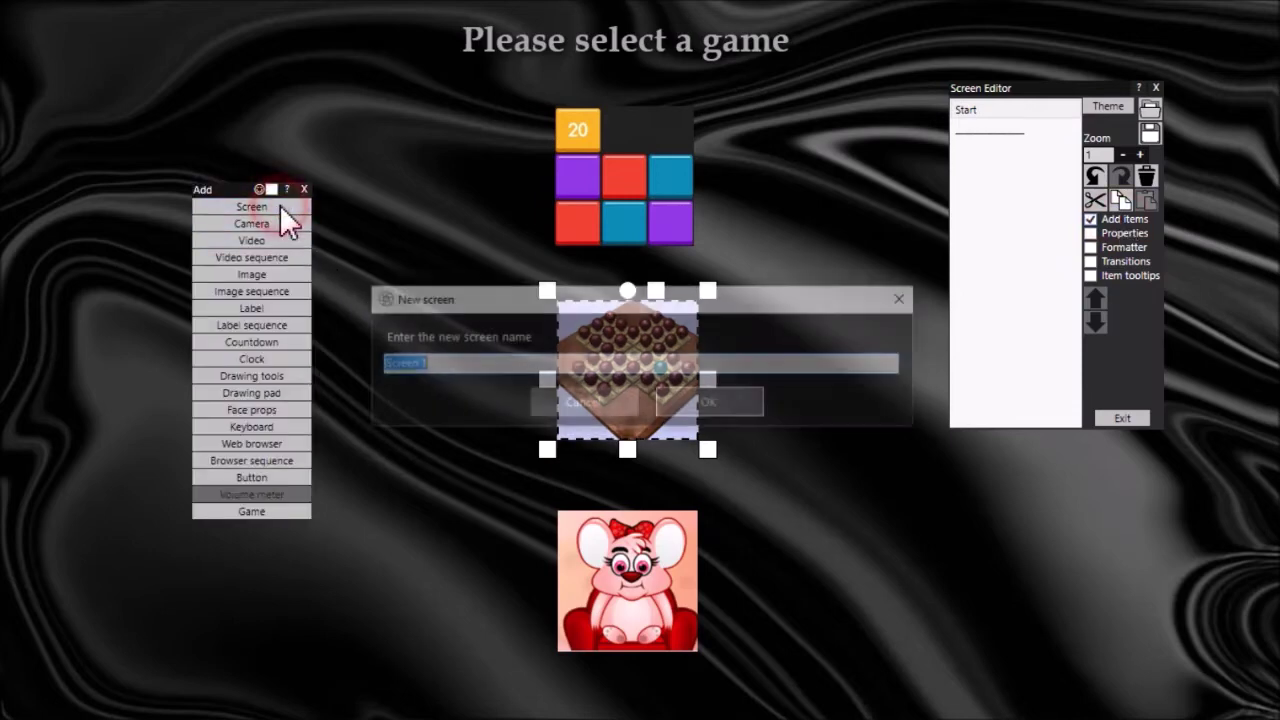
type("Game1")
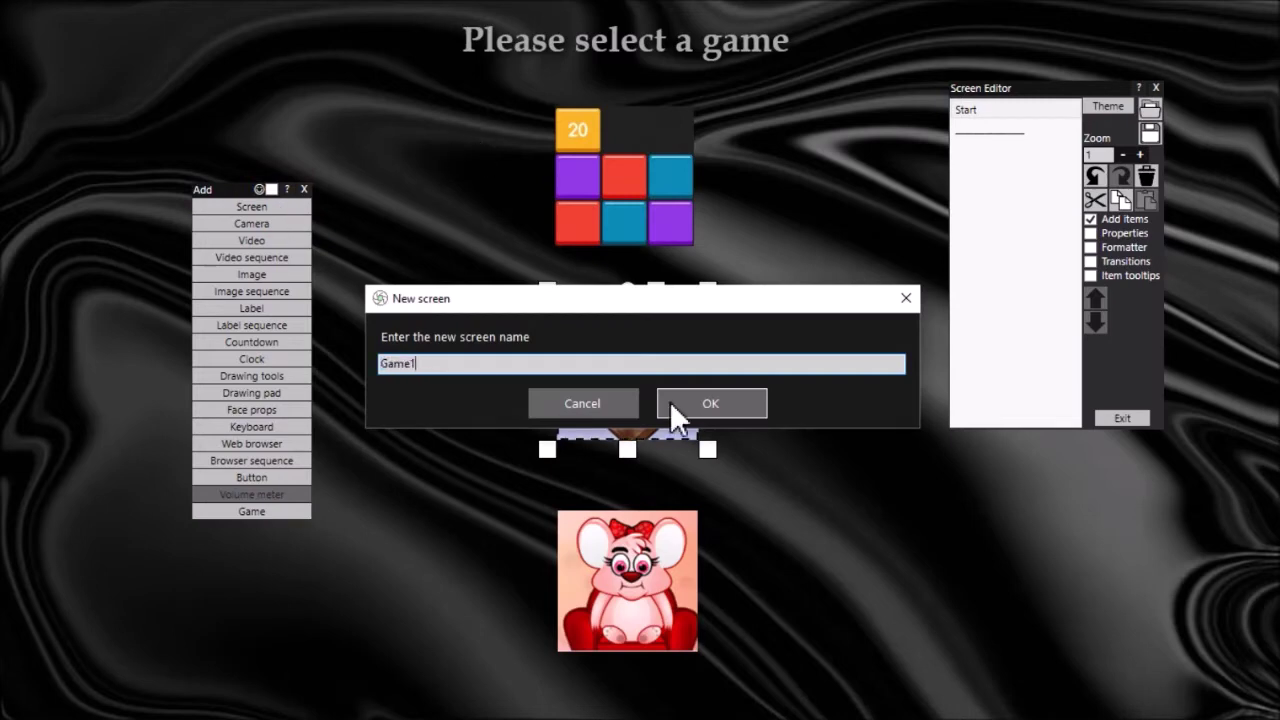
left_click(735, 393)
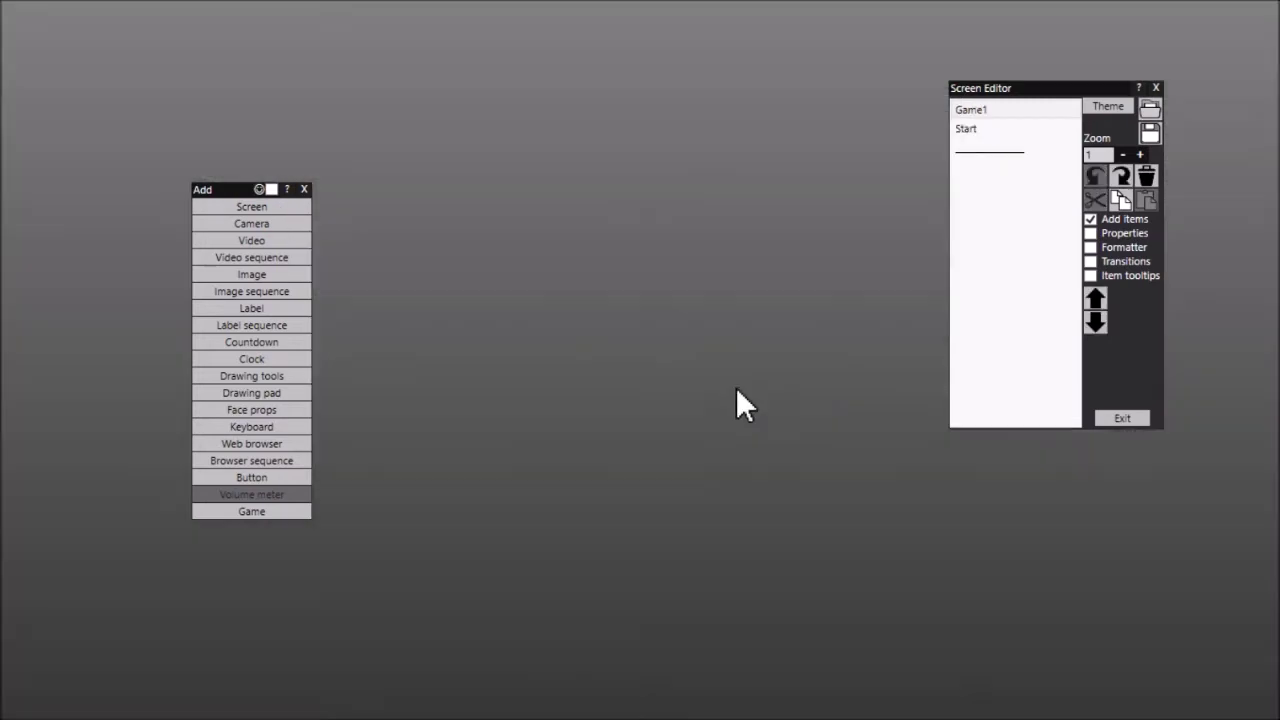
left_click(995, 108)
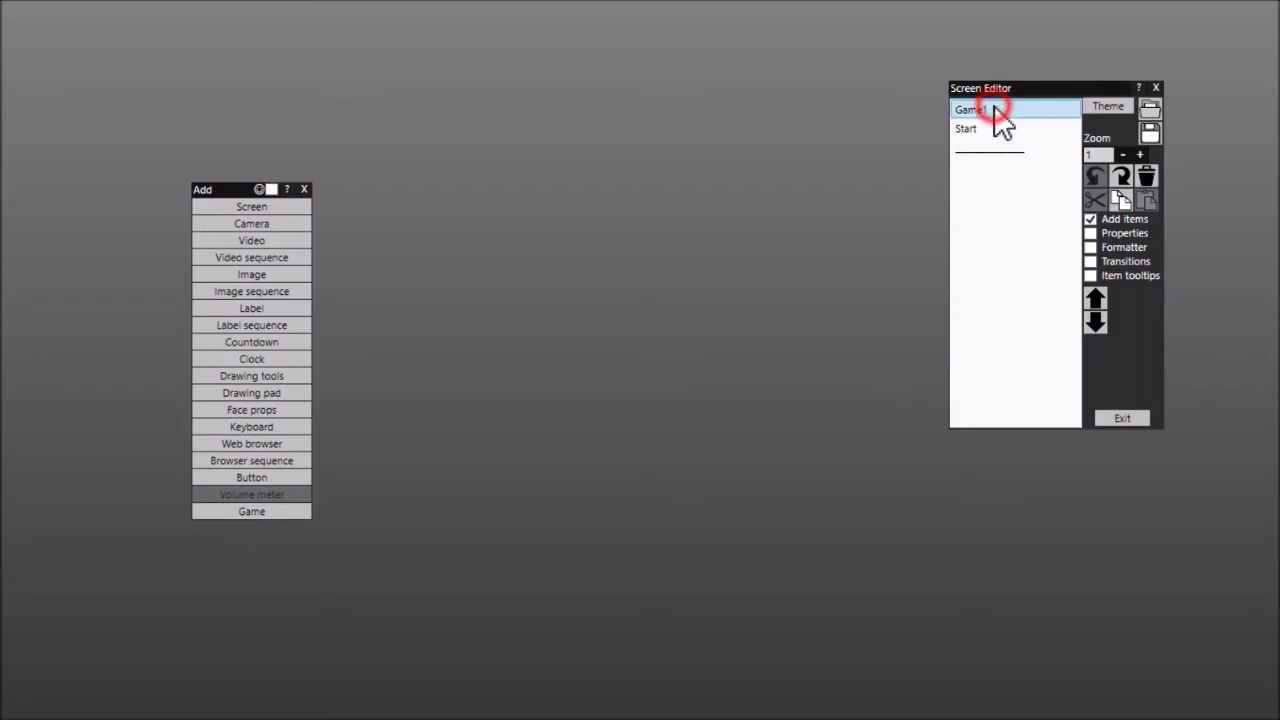
left_click(1099, 321)
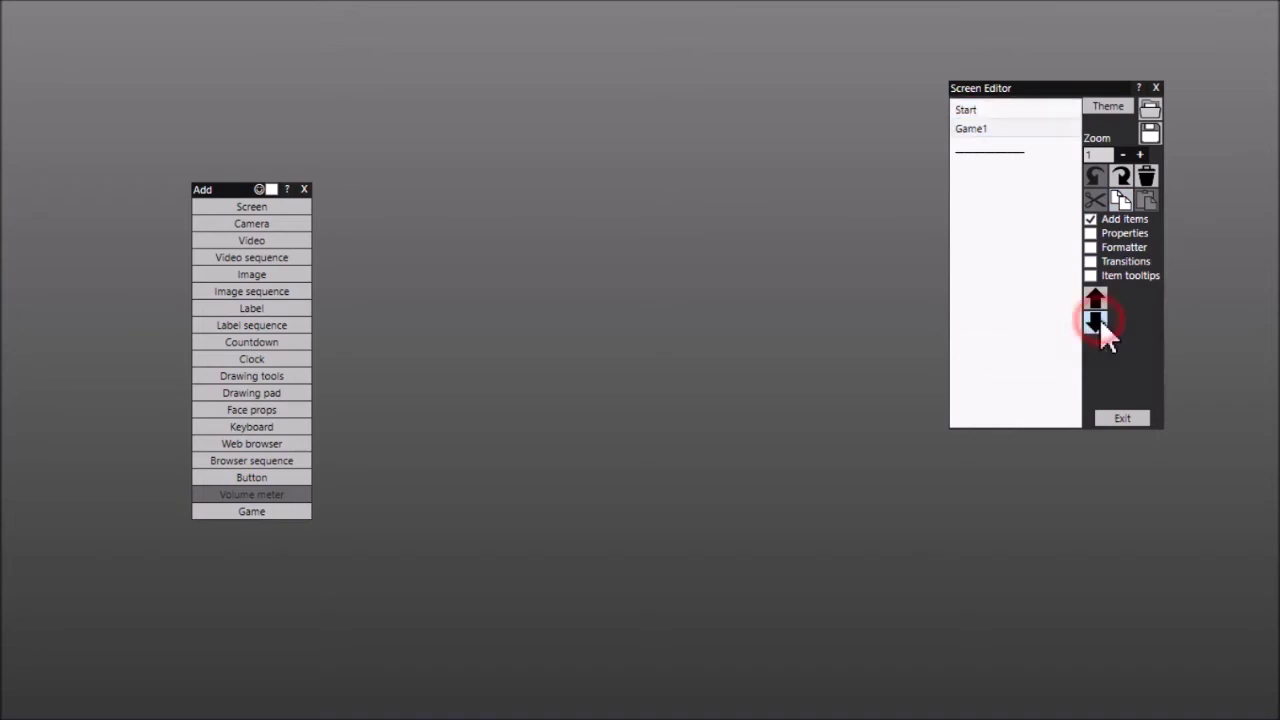
Add a new screen named Game2 and move it below Game1 in the screen list
left_click(264, 208)
type("Game2")
left_click(710, 398)
left_click(1020, 106)
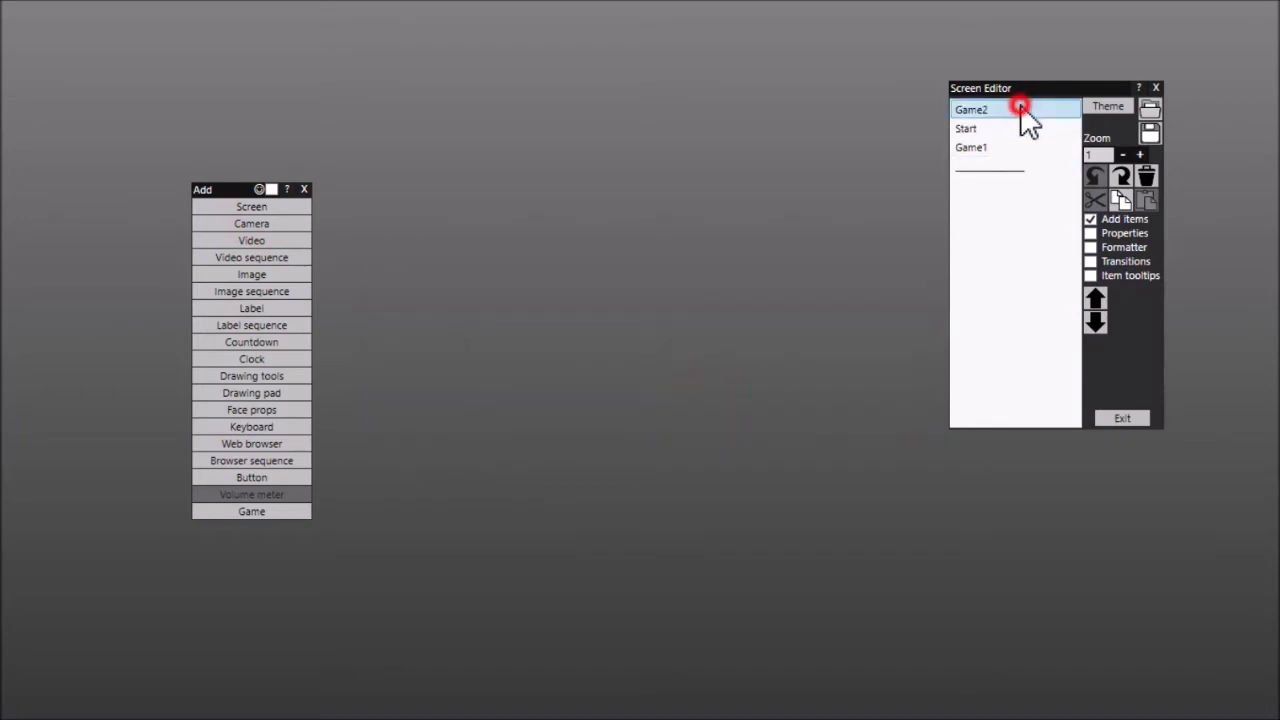
left_click(1097, 321)
left_click(1106, 325)
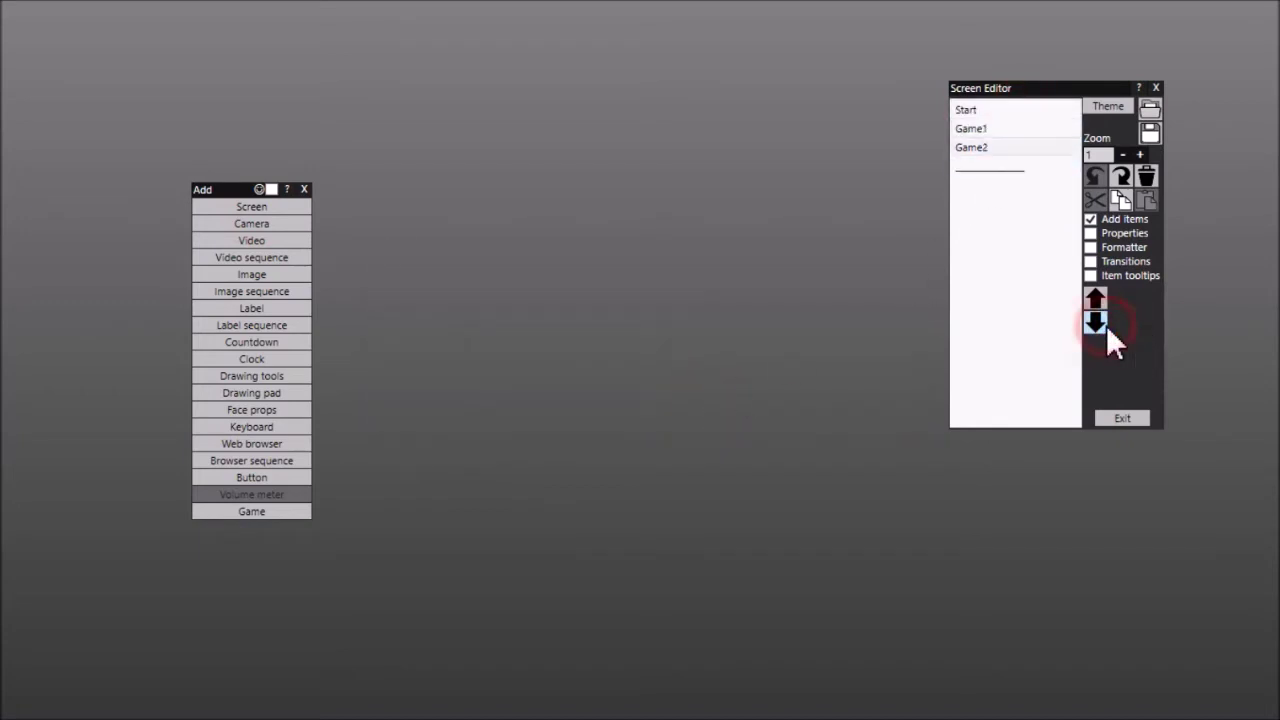
Add a new screen named Game3 and move it to the end of the screen list, below Game2
left_click(267, 207)
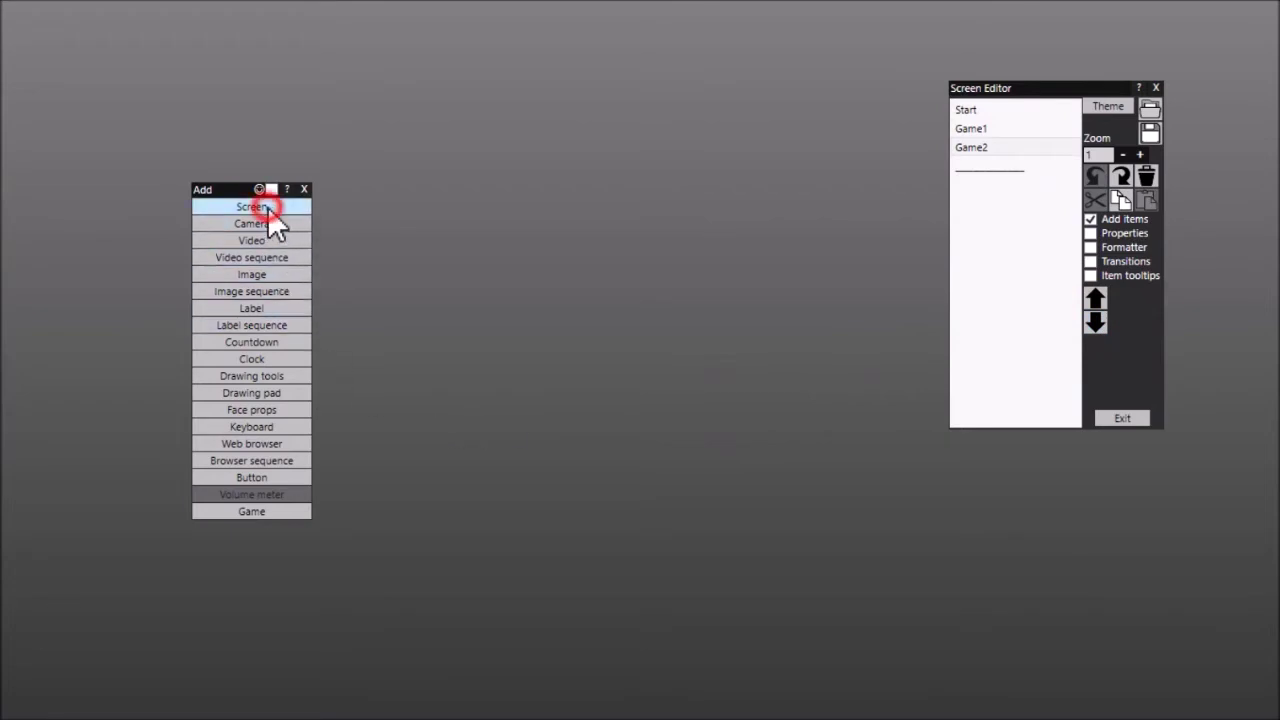
type("Game3")
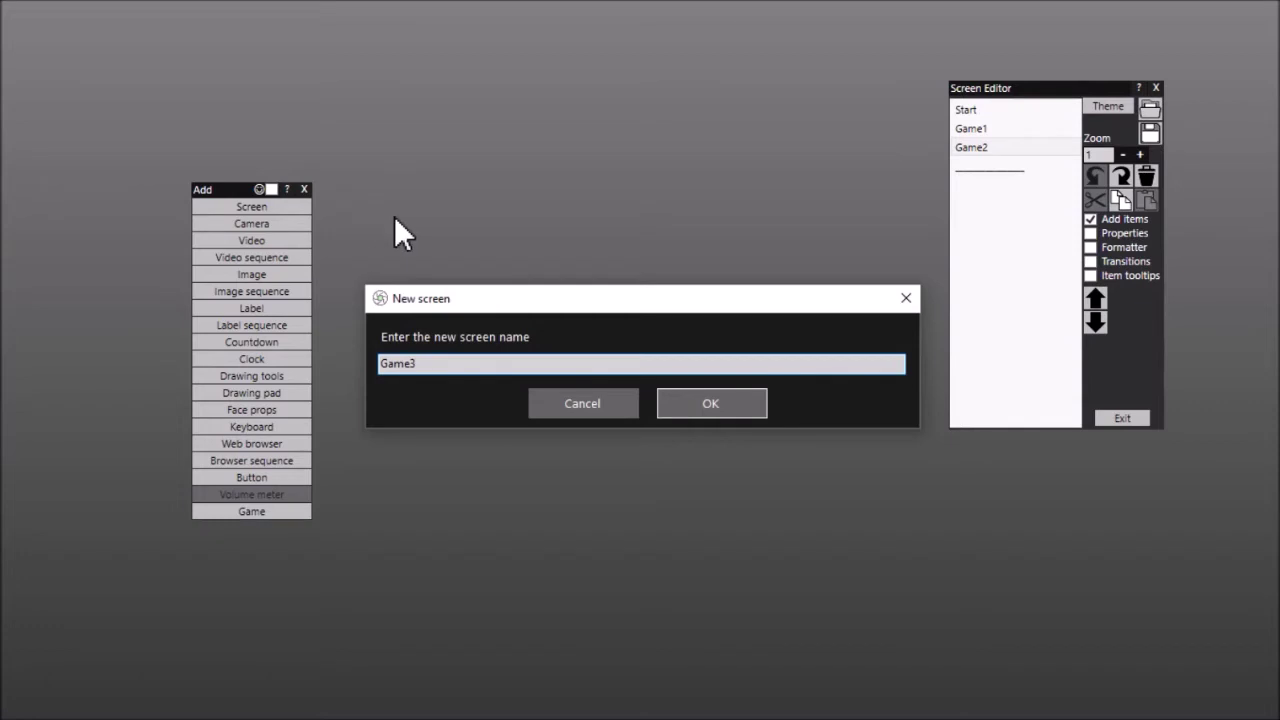
left_click(675, 410)
left_click(1025, 108)
left_click(1096, 320)
left_click(1097, 320)
left_click(1097, 320)
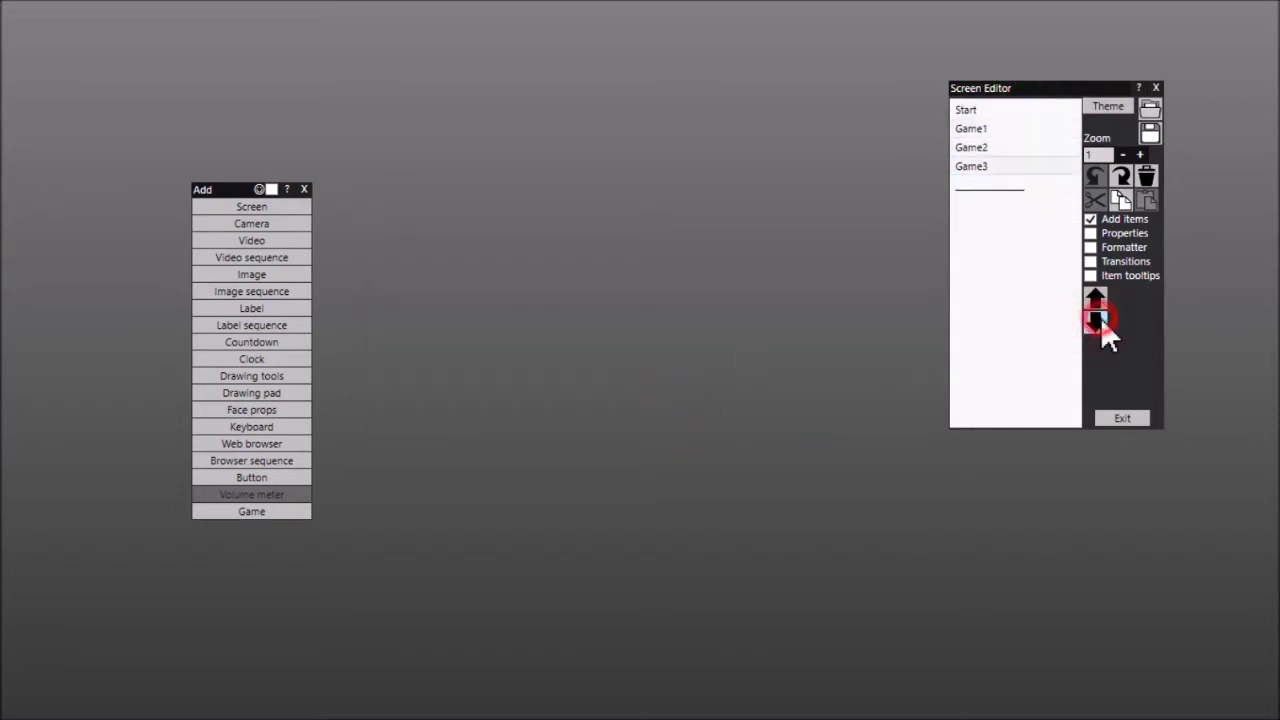
Look through the Start, Game1 and Game3 screens and return to the Start screen
left_click(1010, 108)
left_click(1000, 127)
left_click(1003, 165)
left_click(1008, 108)
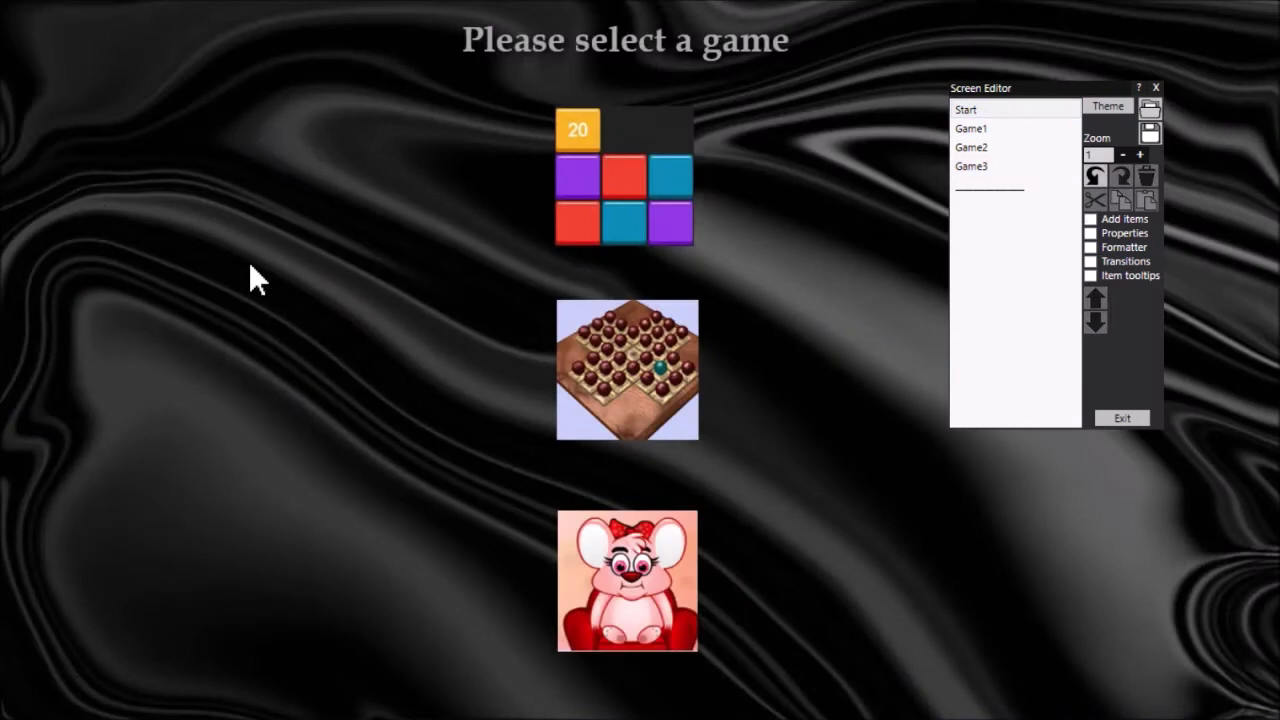
Apply the Start screen's background to all screens with the Formatter and confirm the change
left_click(998, 128)
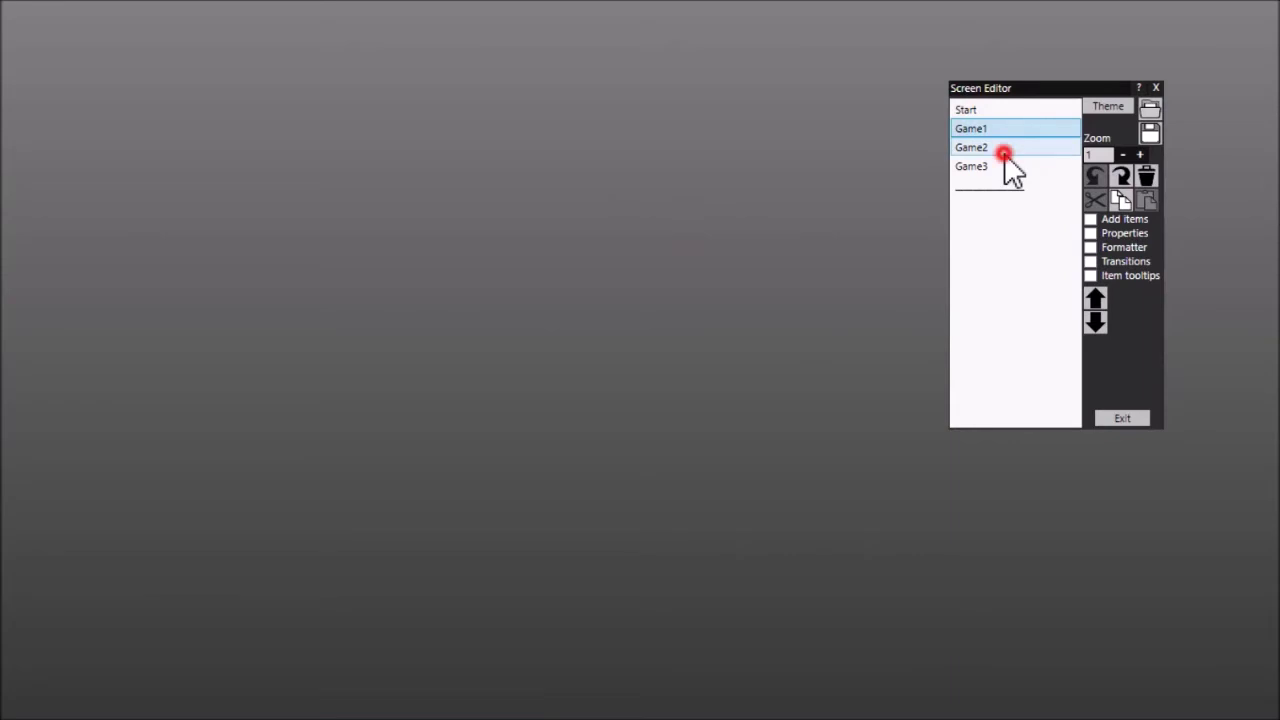
left_click(1004, 150)
left_click(1008, 166)
left_click(1009, 129)
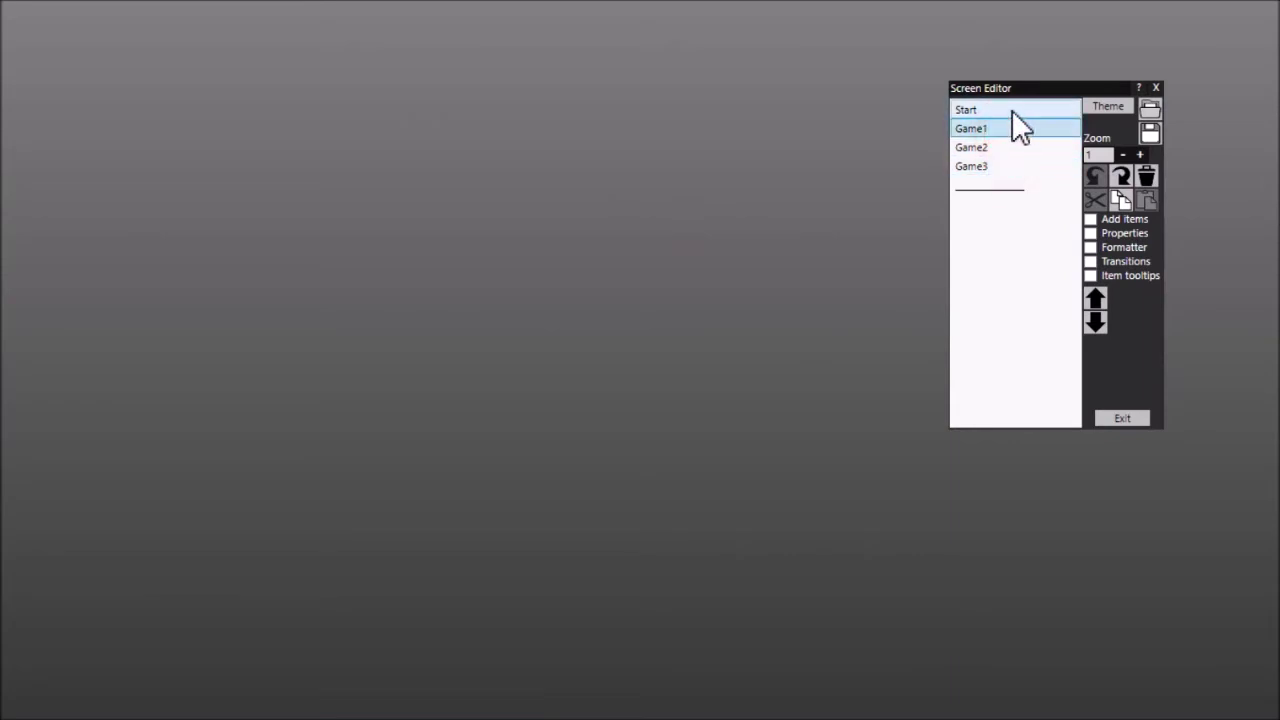
left_click(1012, 112)
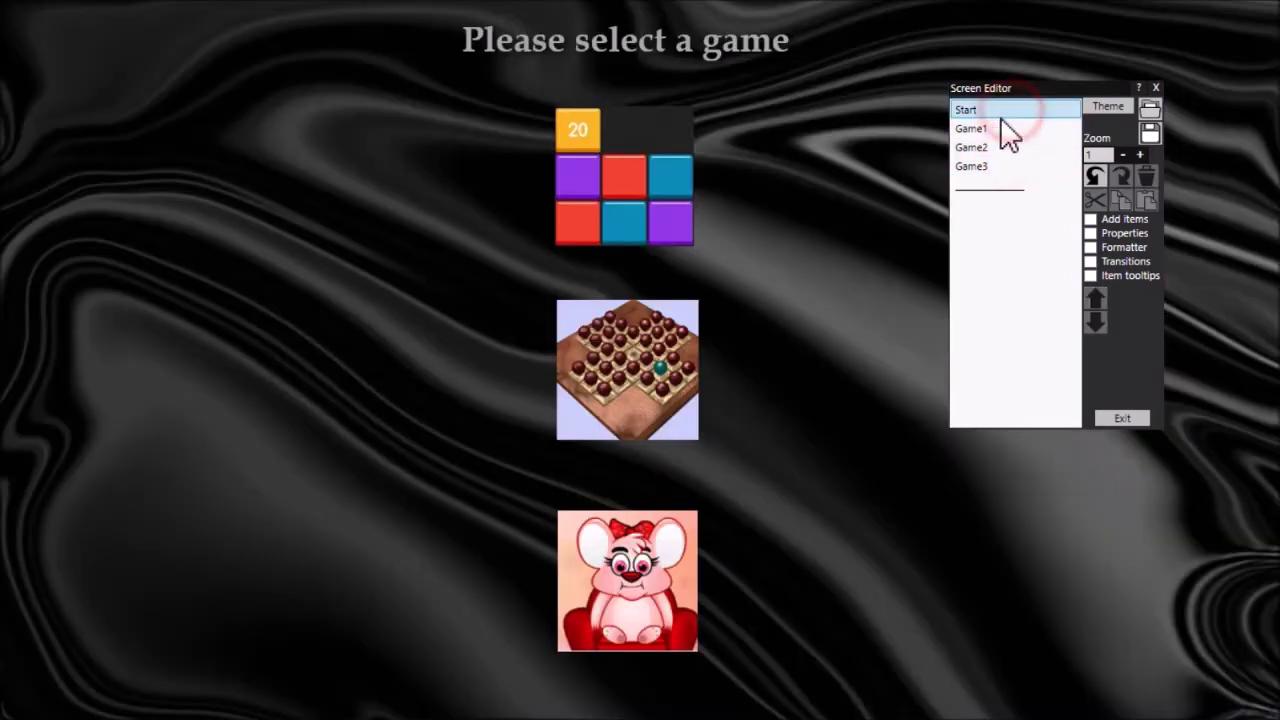
left_click(1125, 248)
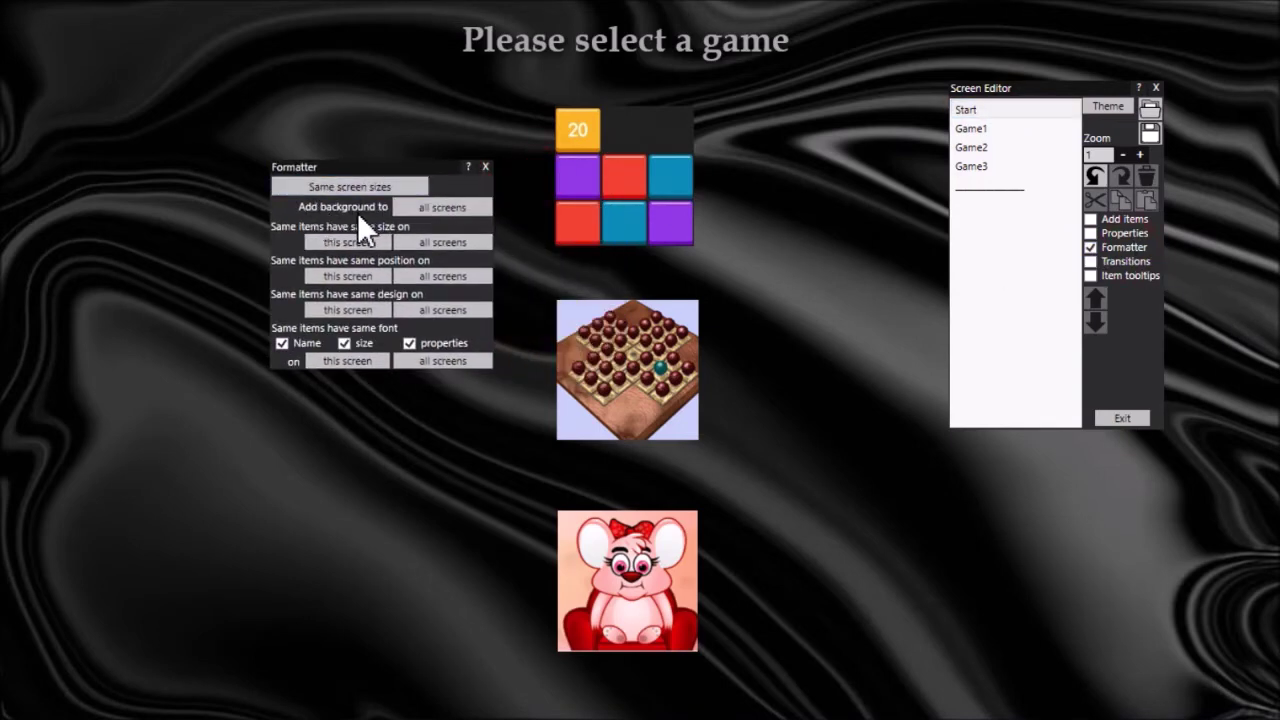
left_click(440, 206)
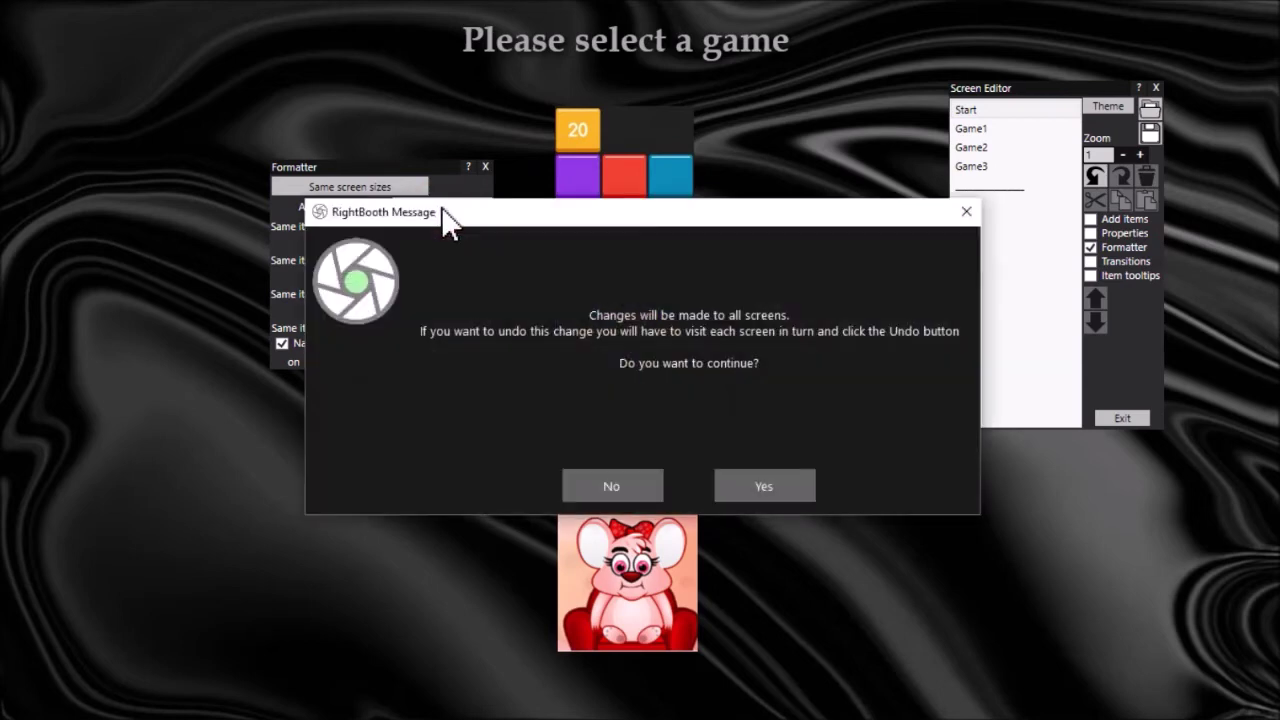
left_click(760, 486)
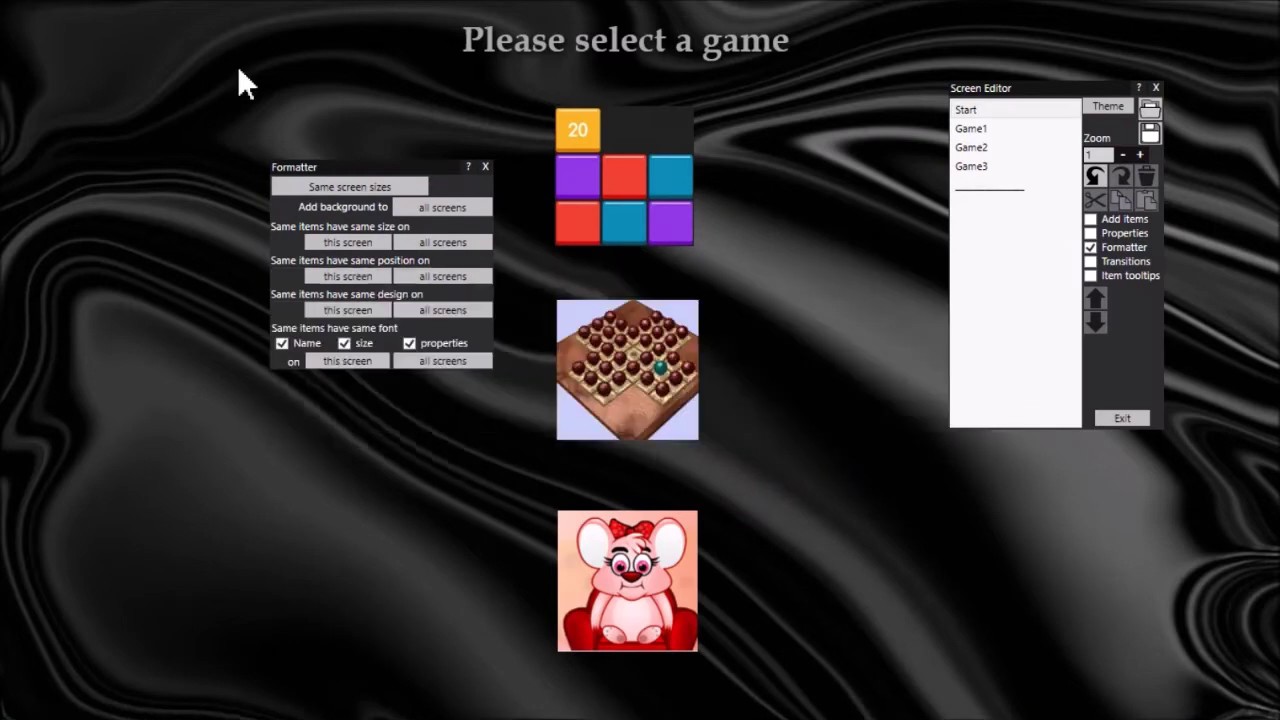
left_click(485, 168)
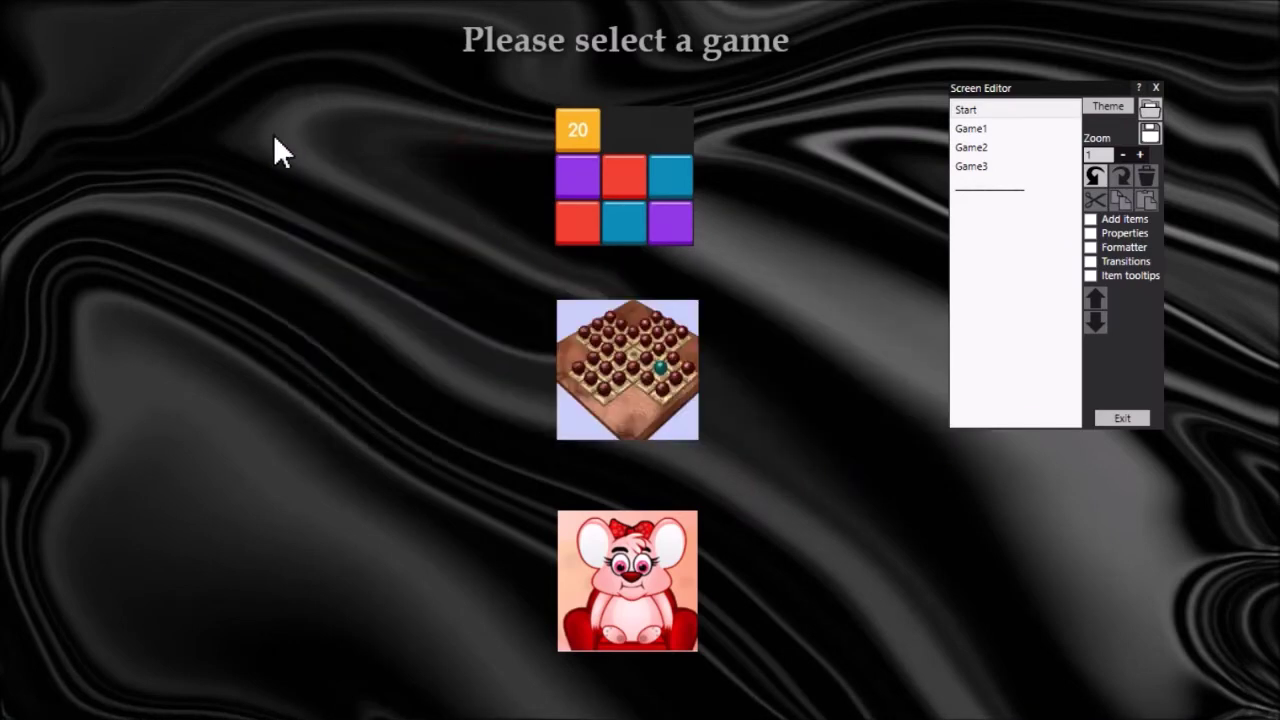
Review the backgrounds of the Start, Game1, Game2 and Game3 screens
left_click(1004, 128)
left_click(1004, 147, "ctrl")
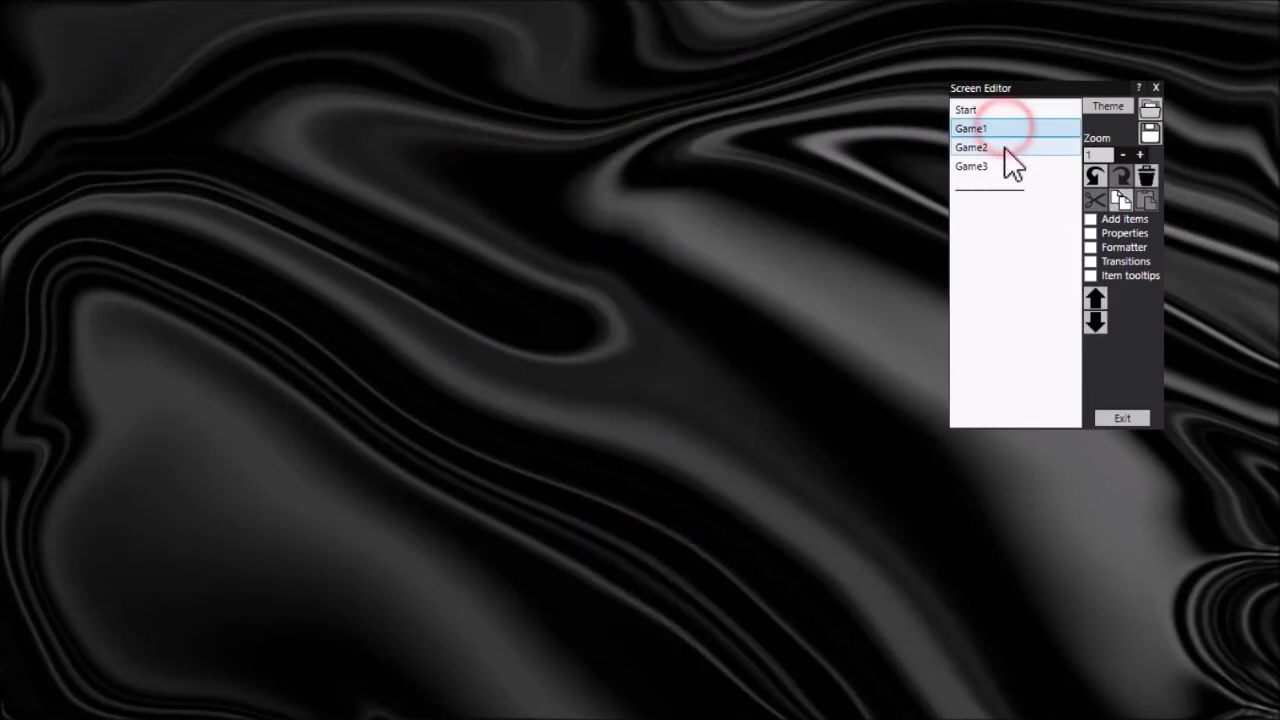
left_click(1006, 170)
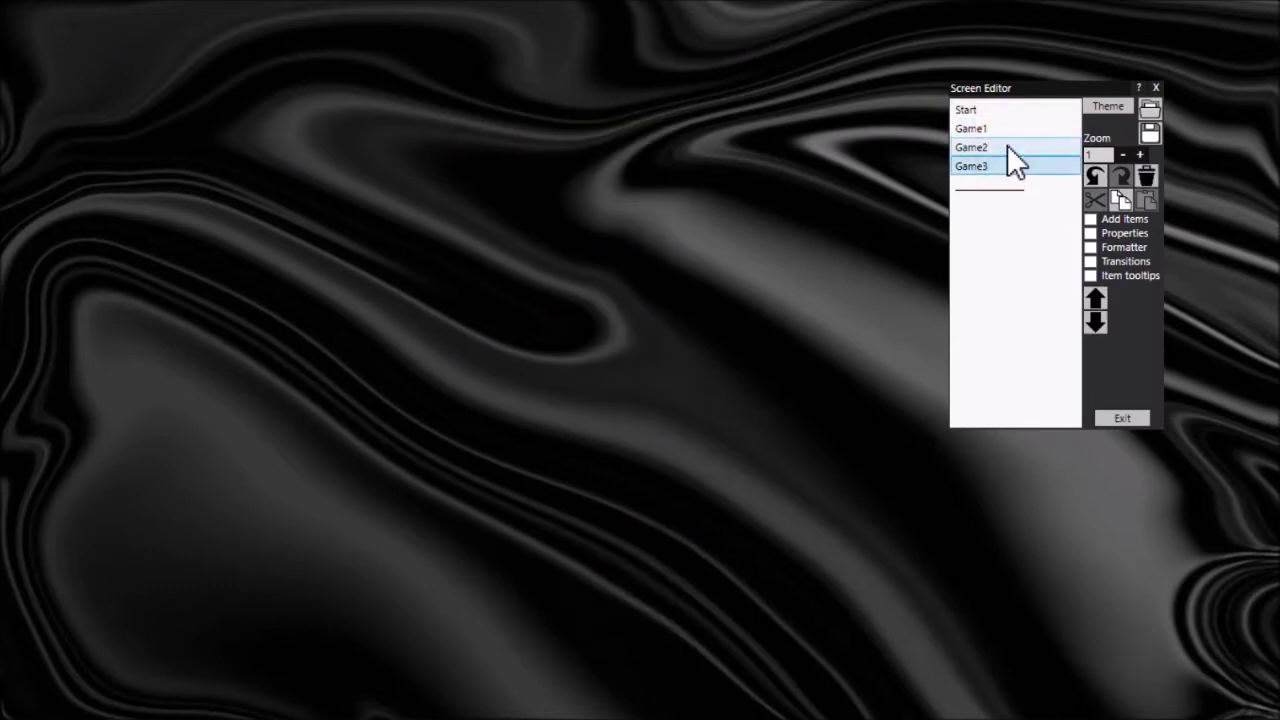
left_click(1008, 145)
left_click(1006, 130)
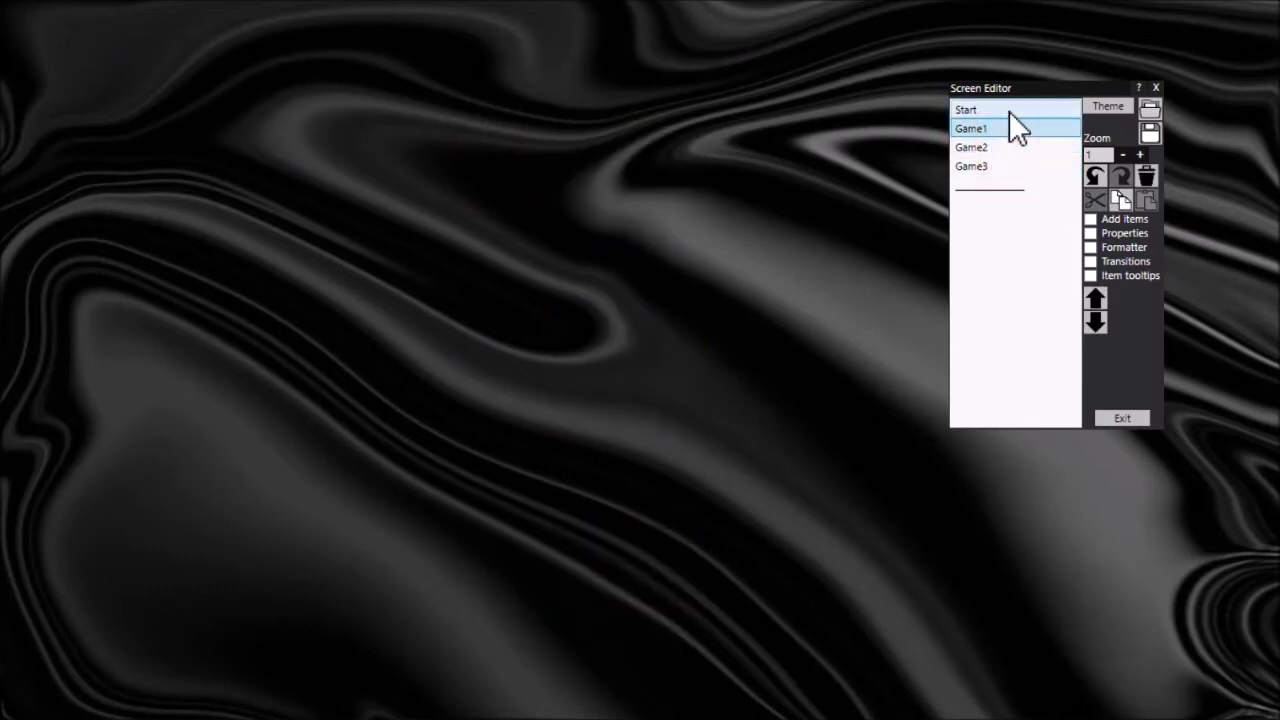
left_click(1009, 111)
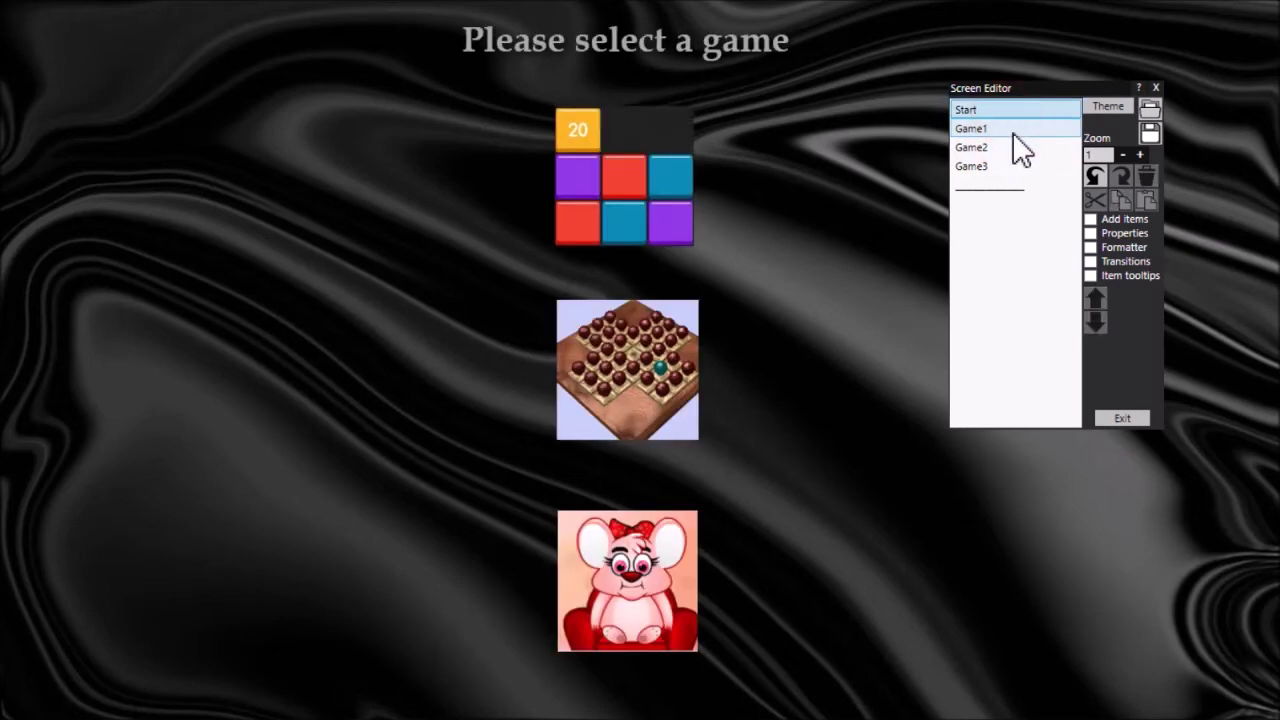
left_click(1019, 128)
left_click(1019, 148)
left_click(1019, 167)
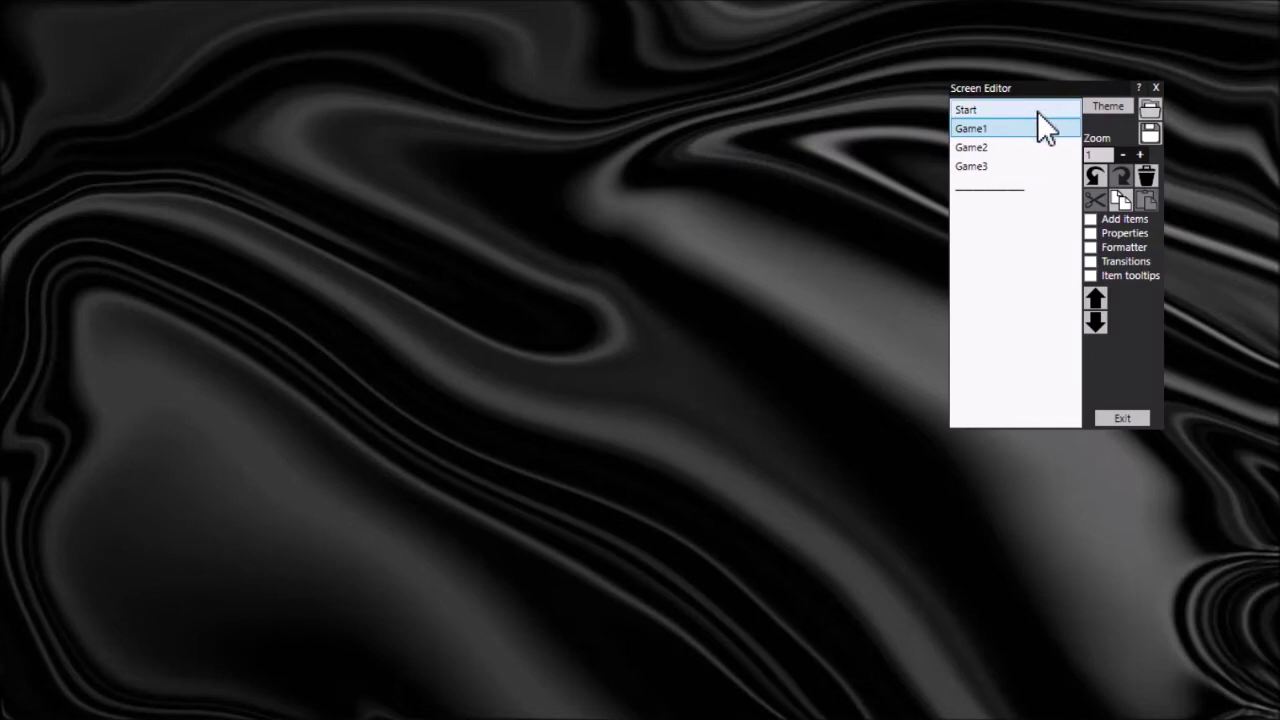
Switch to Chrome, open the Sliding Bricks game from the catalogue with its sound muted, and select its web address
key("alt+Tab")
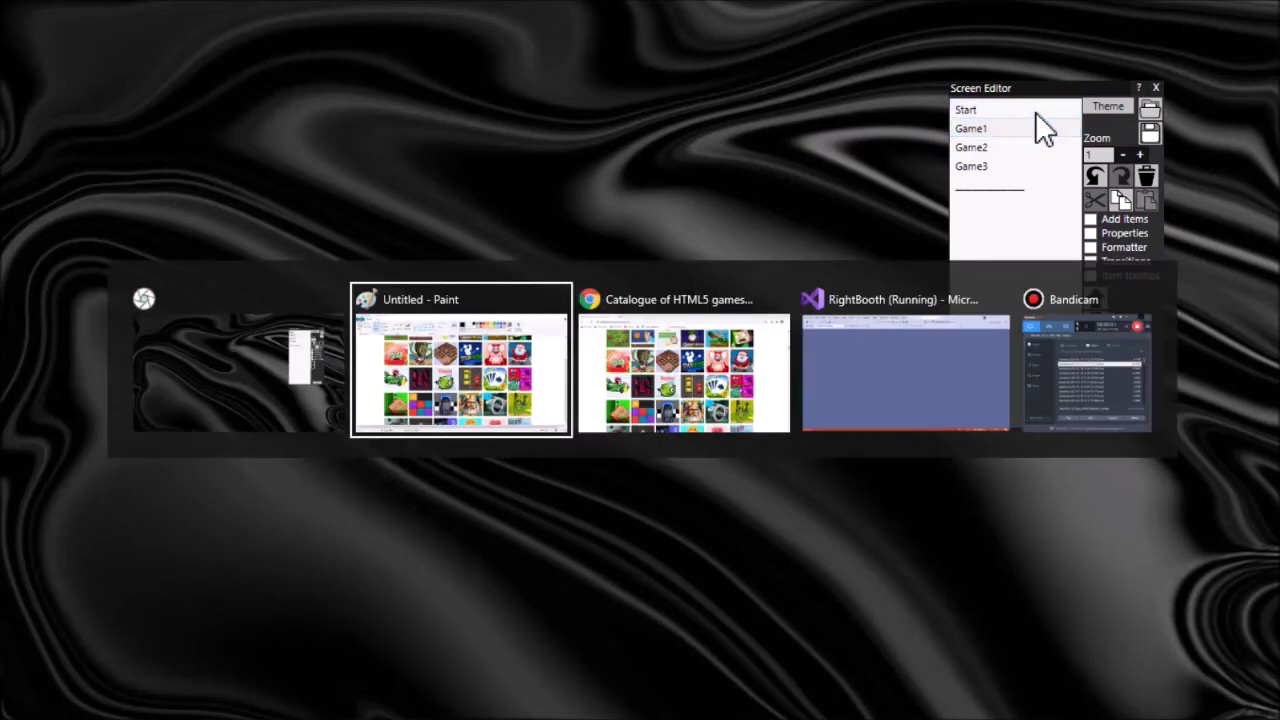
key("alt+Tab")
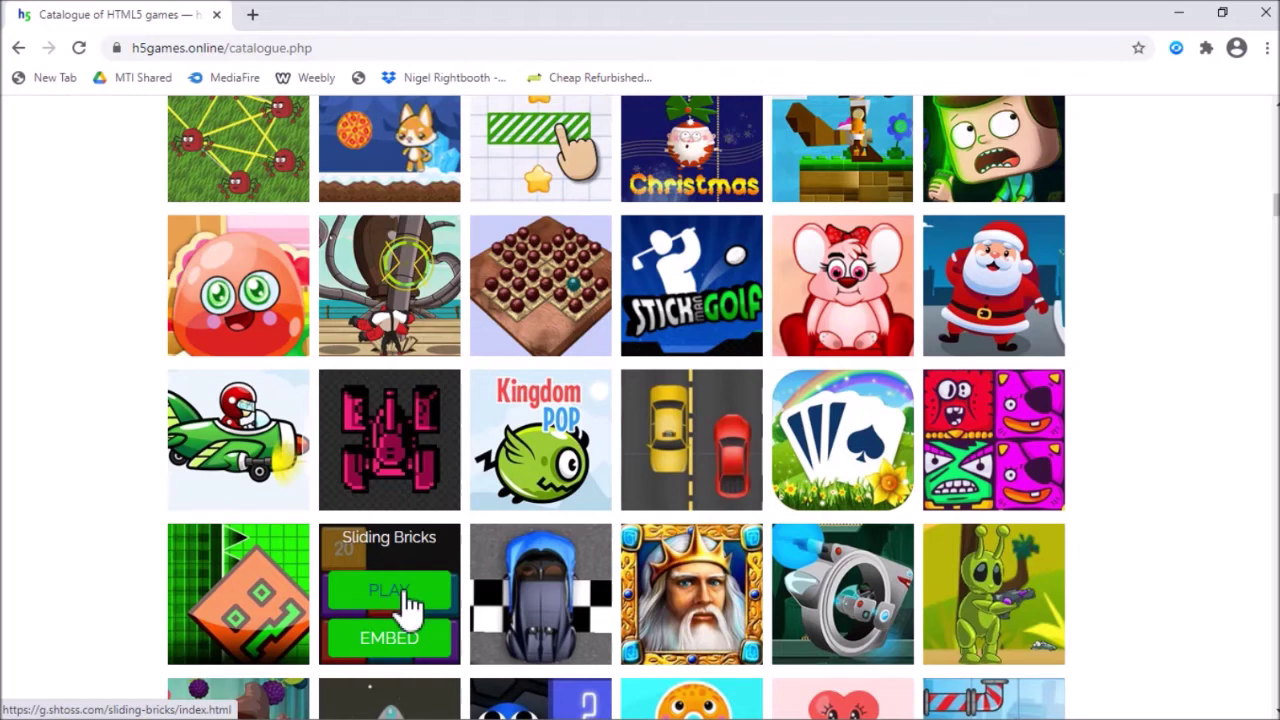
left_click(410, 598)
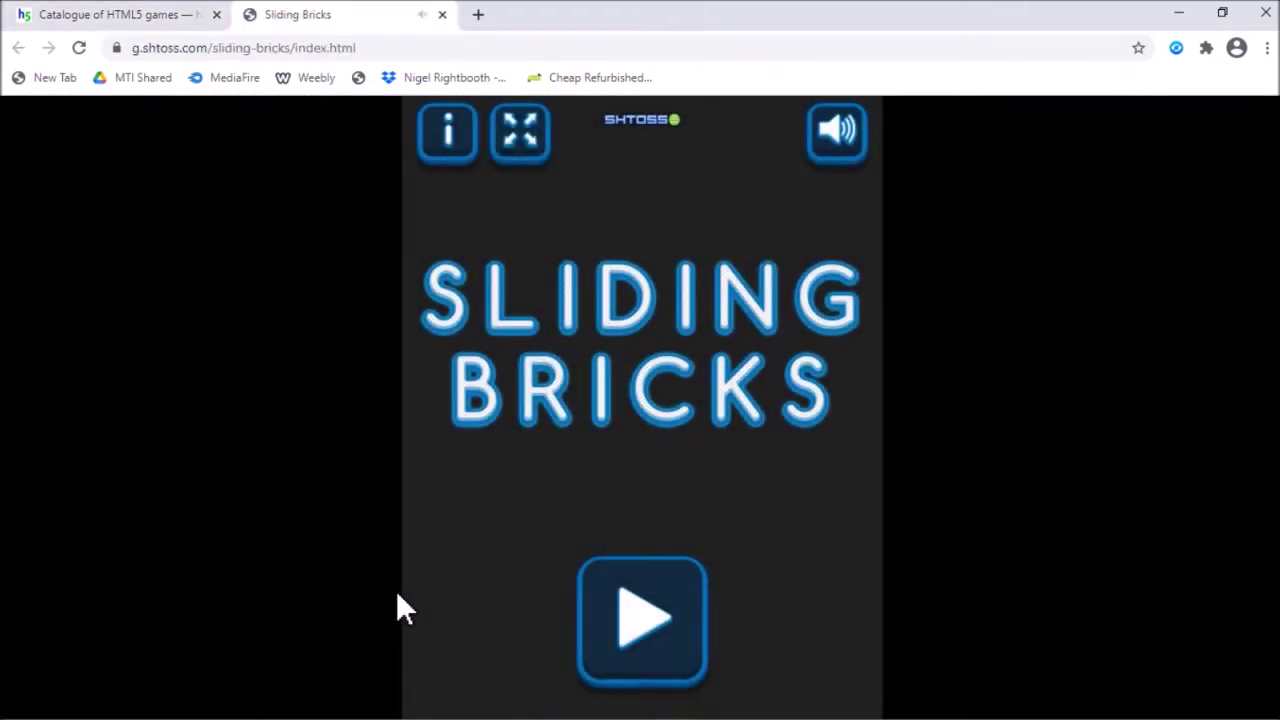
left_click(838, 133)
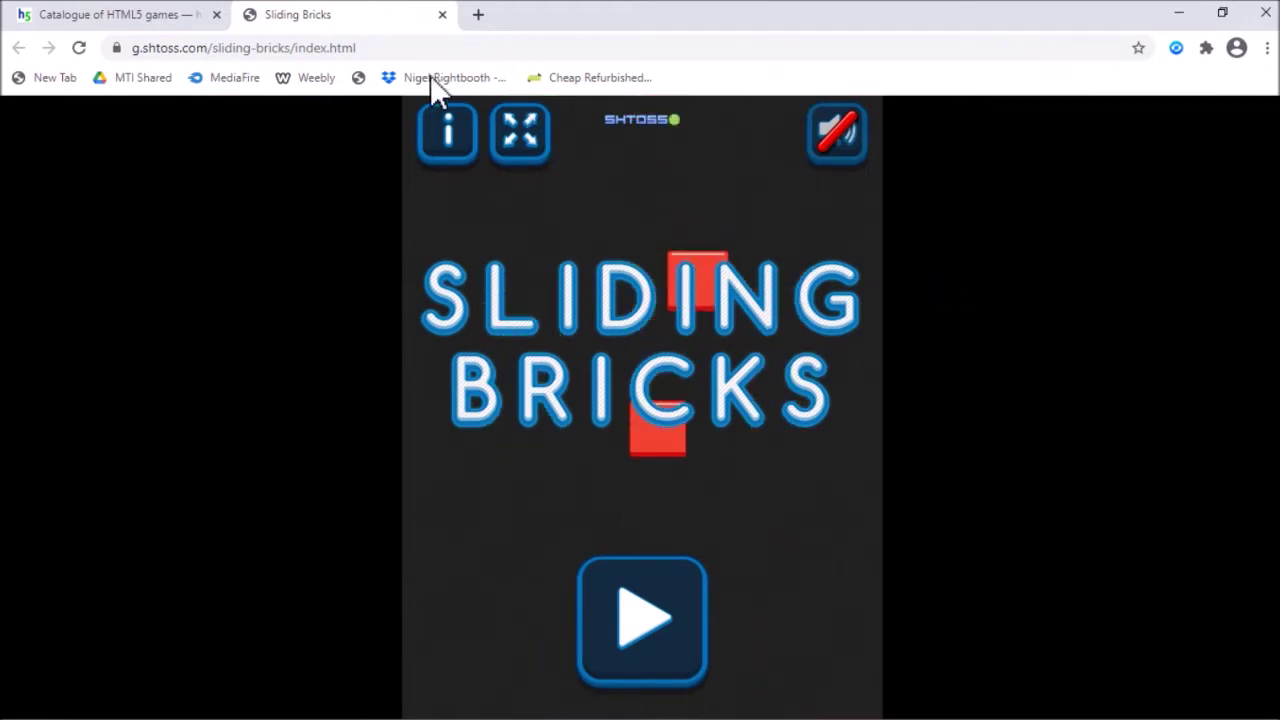
left_click_drag(370, 50, 134, 46)
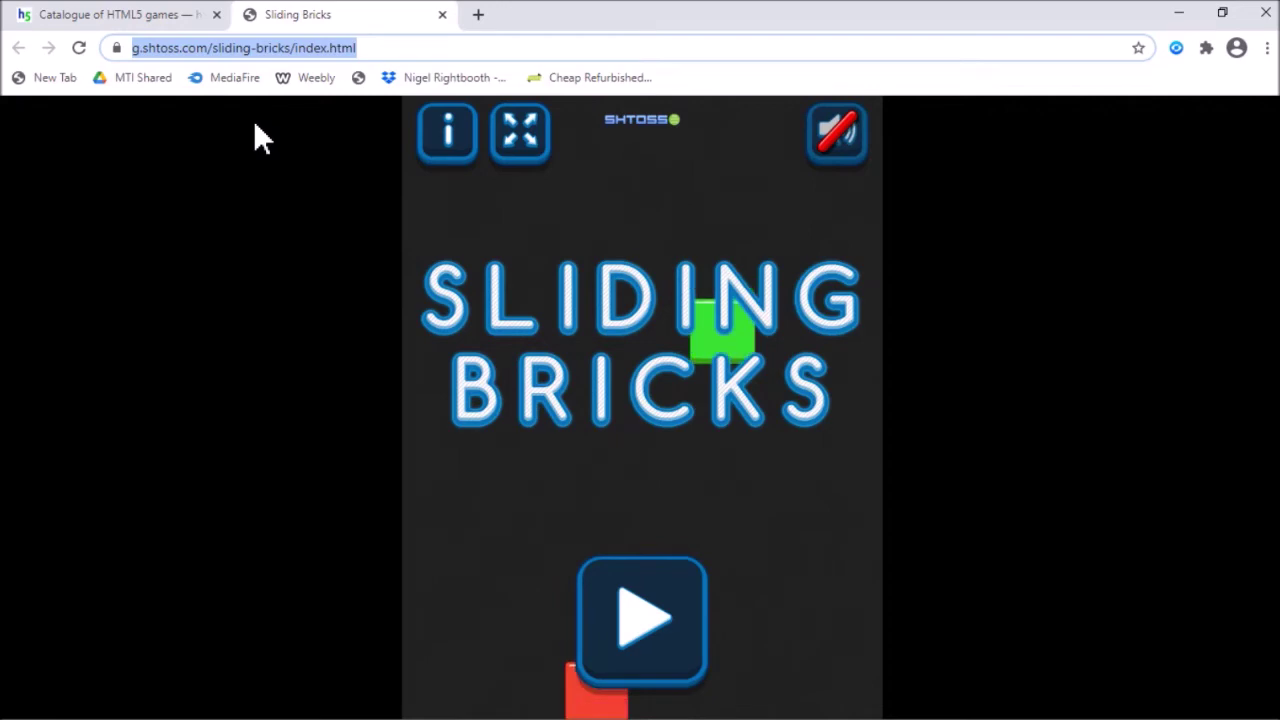
Switch back to RightBooth and add a web browser item to the Game1 screen
key("alt+Tab")
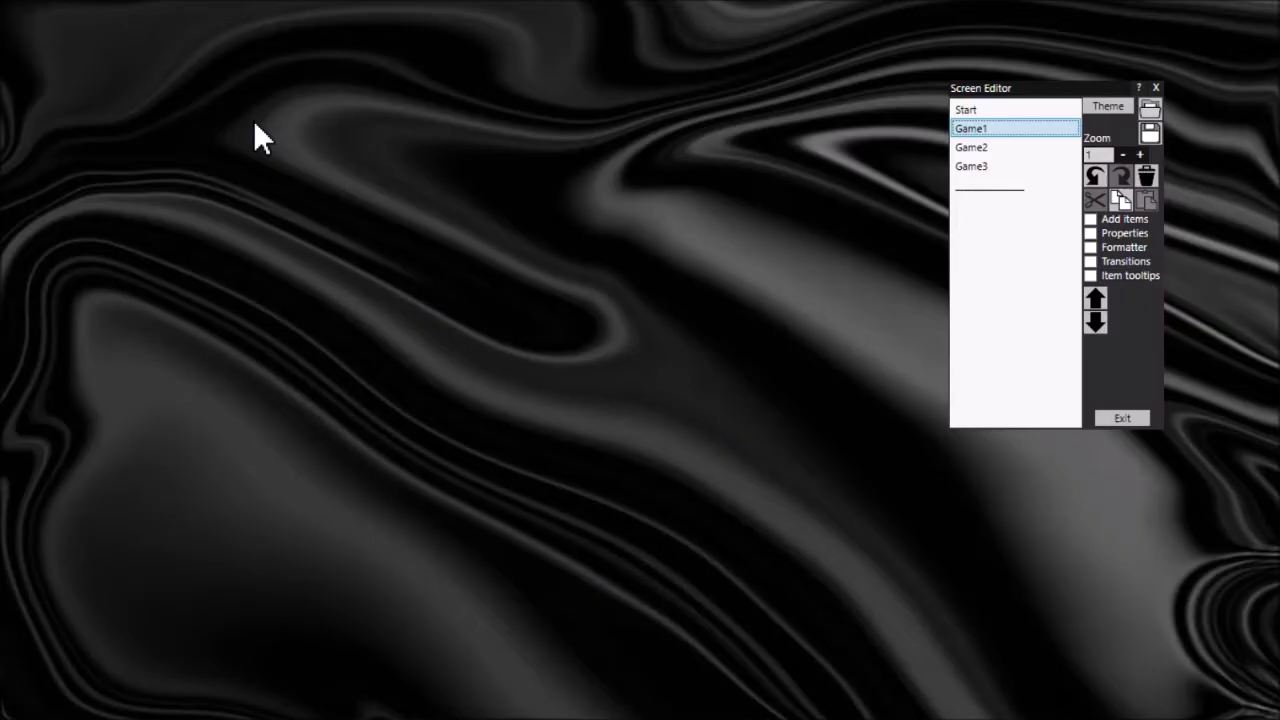
left_click(1117, 222)
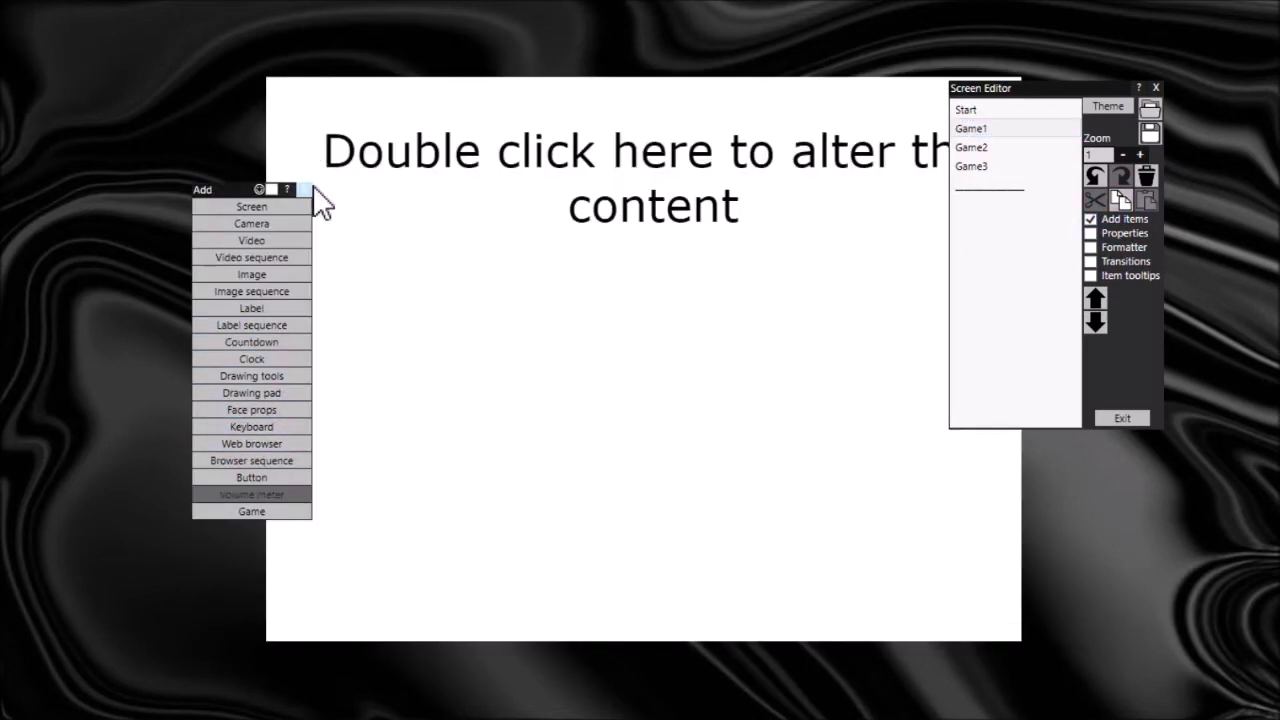
left_click(304, 188)
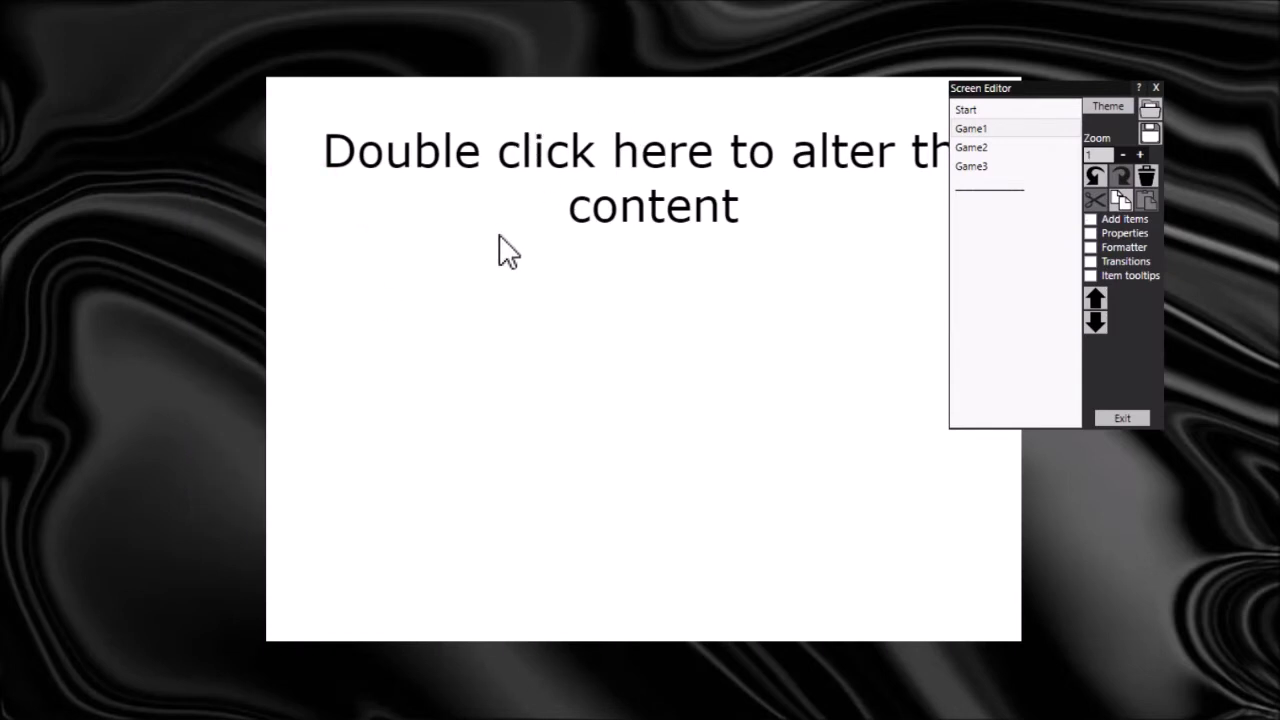
Switch to Chrome and copy the web address of the Sliding Bricks game
key("alt+Tab")
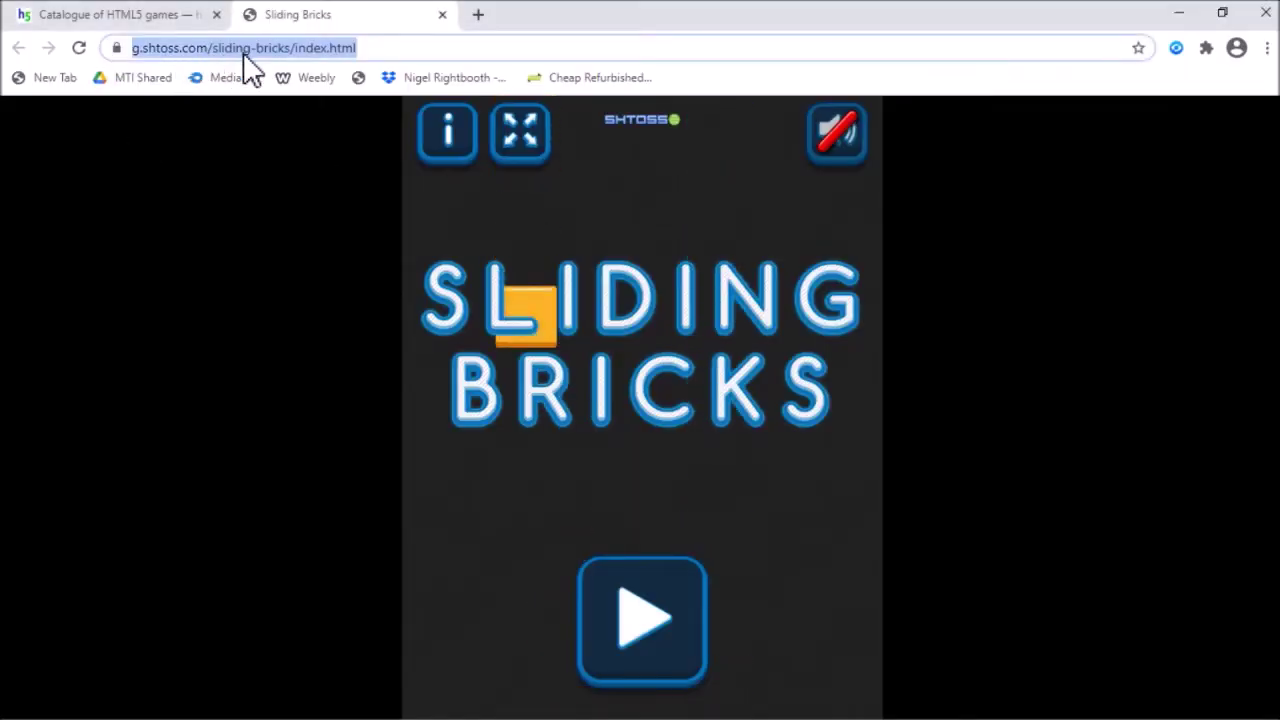
right_click(269, 47)
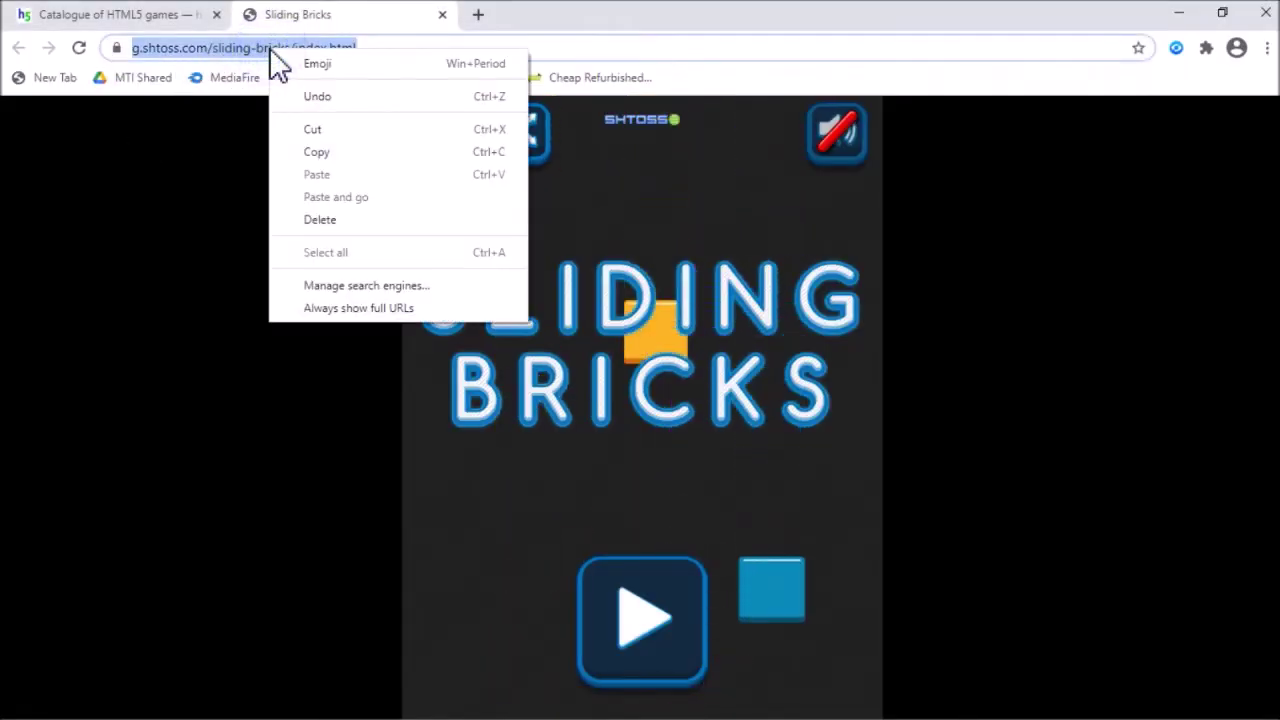
left_click(334, 155)
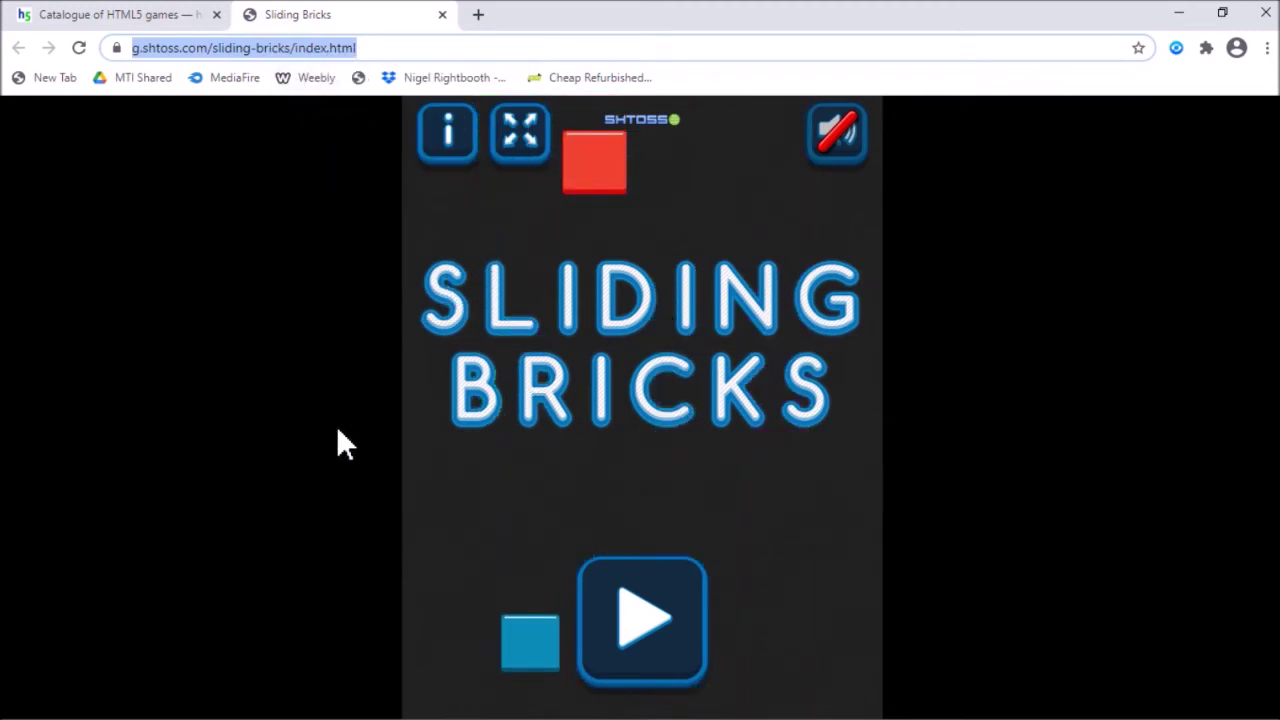
key("alt+Tab")
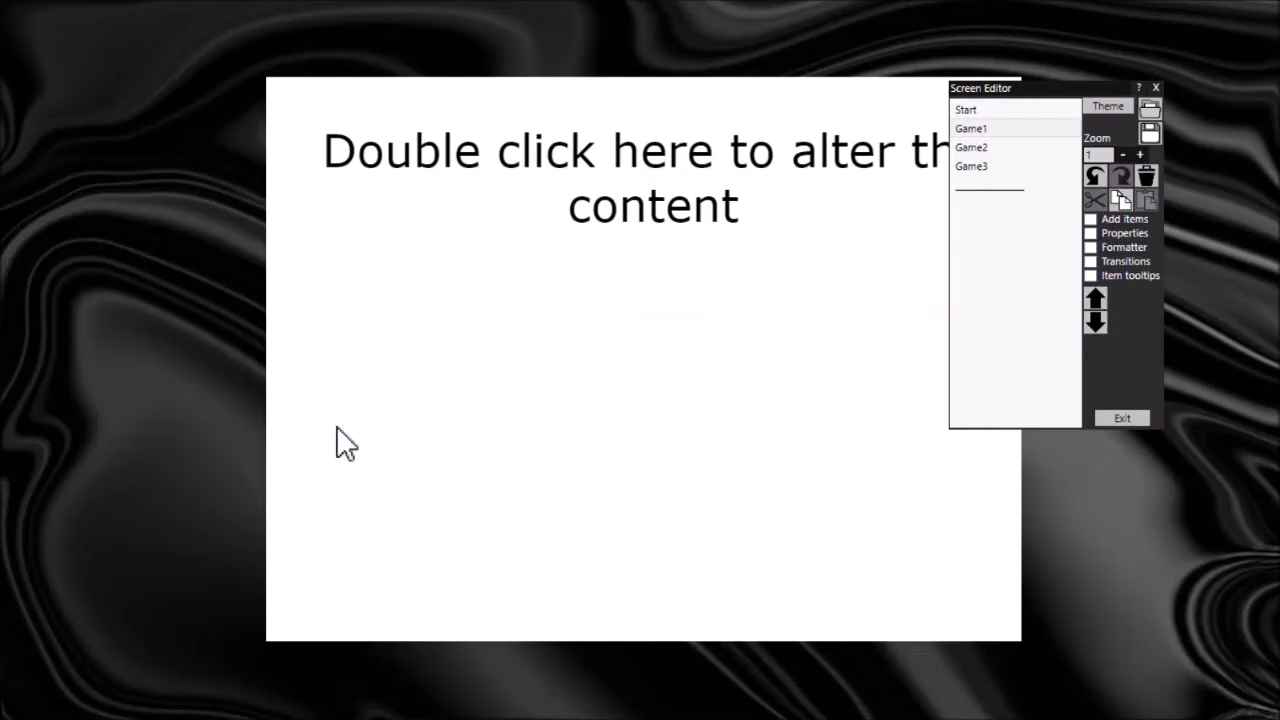
double_click(562, 299)
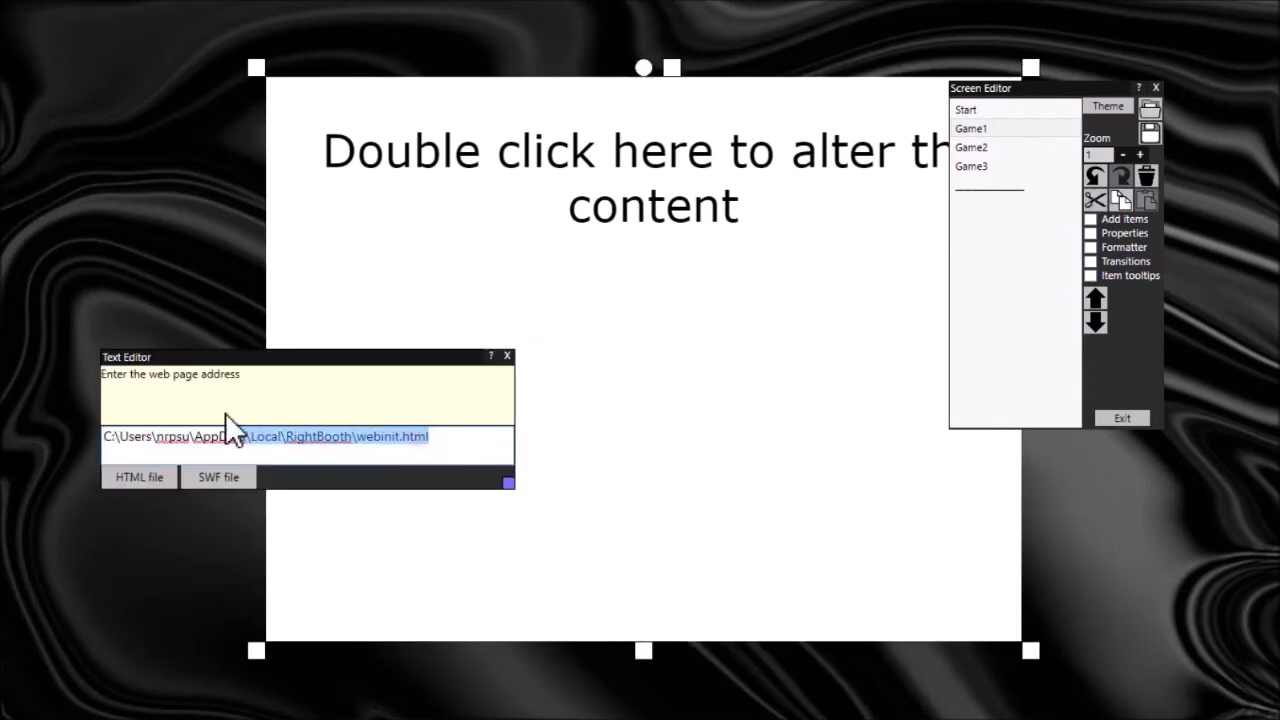
right_click(246, 437)
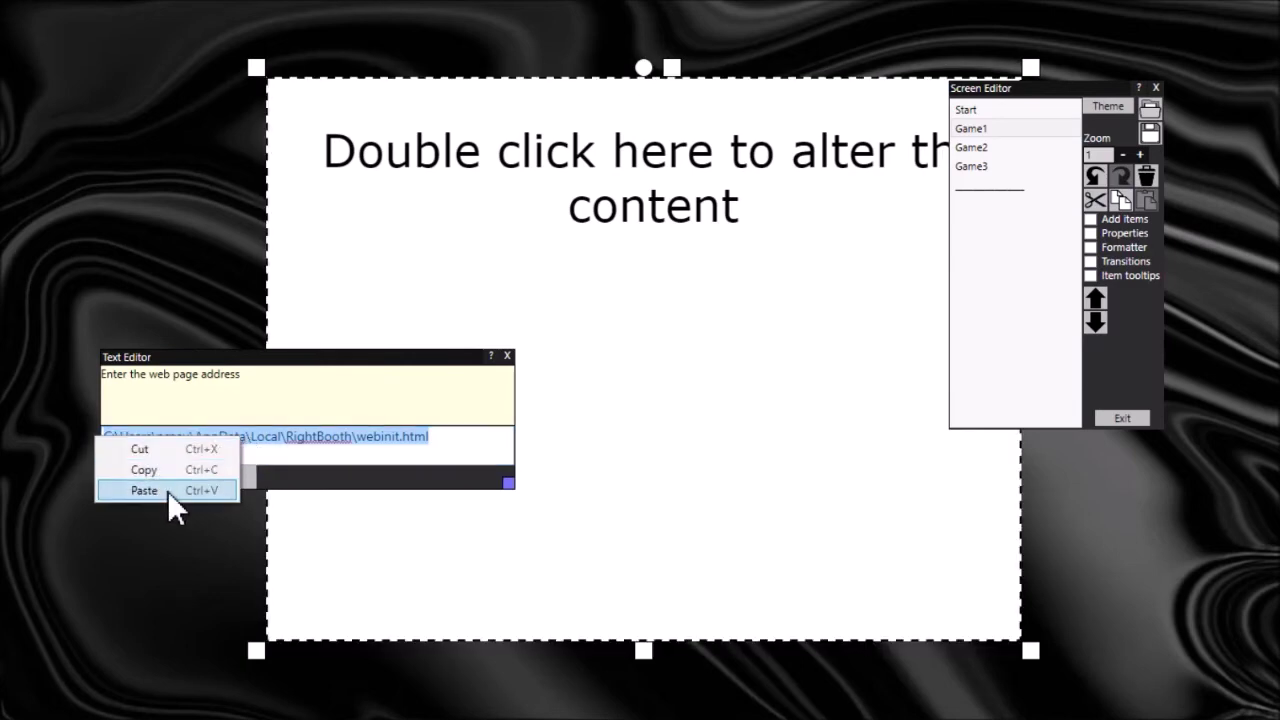
left_click(167, 490)
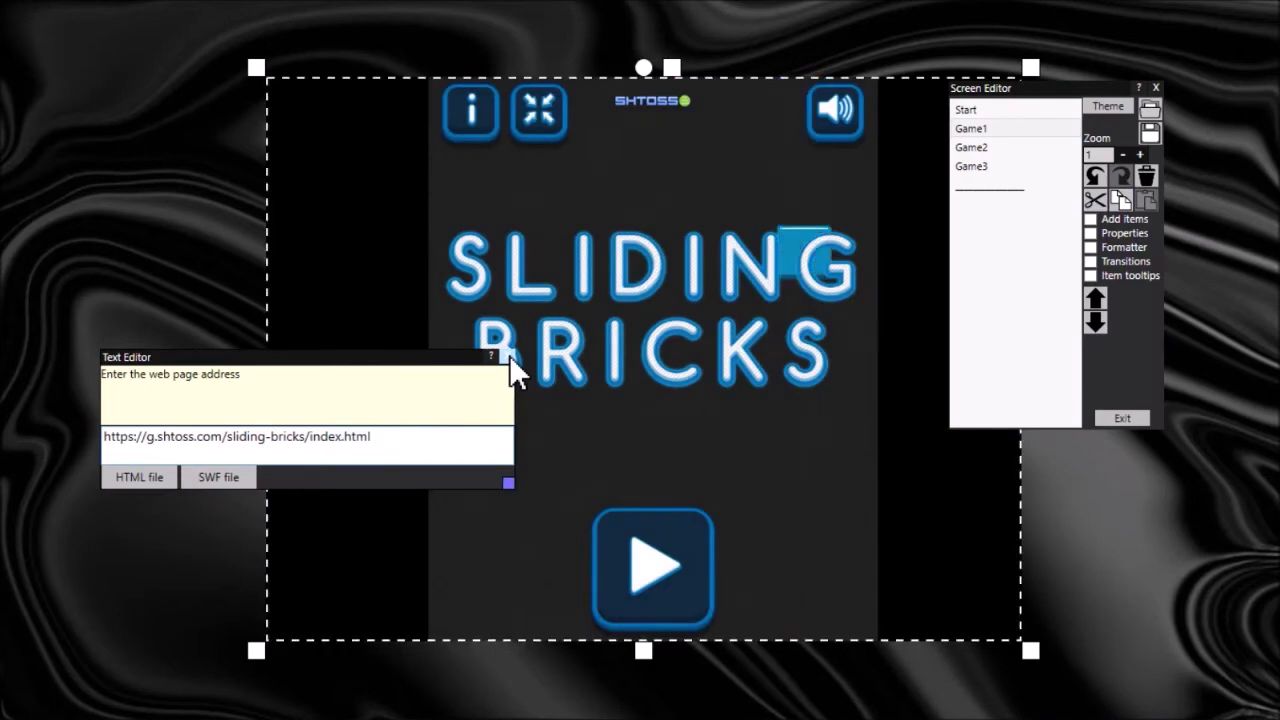
left_click(509, 355)
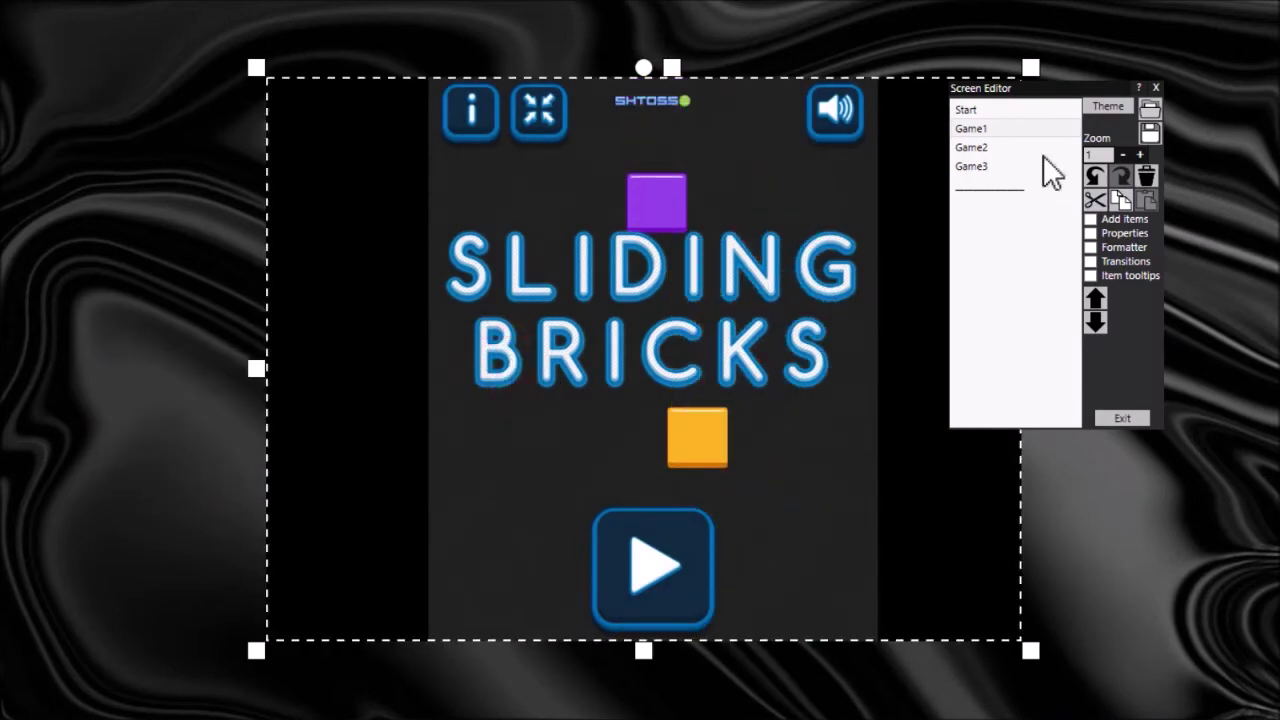
Resize the Game1 web browser item to the game's portrait area at nearly full screen height and centre it
left_click_drag(1055, 96, 1171, 120)
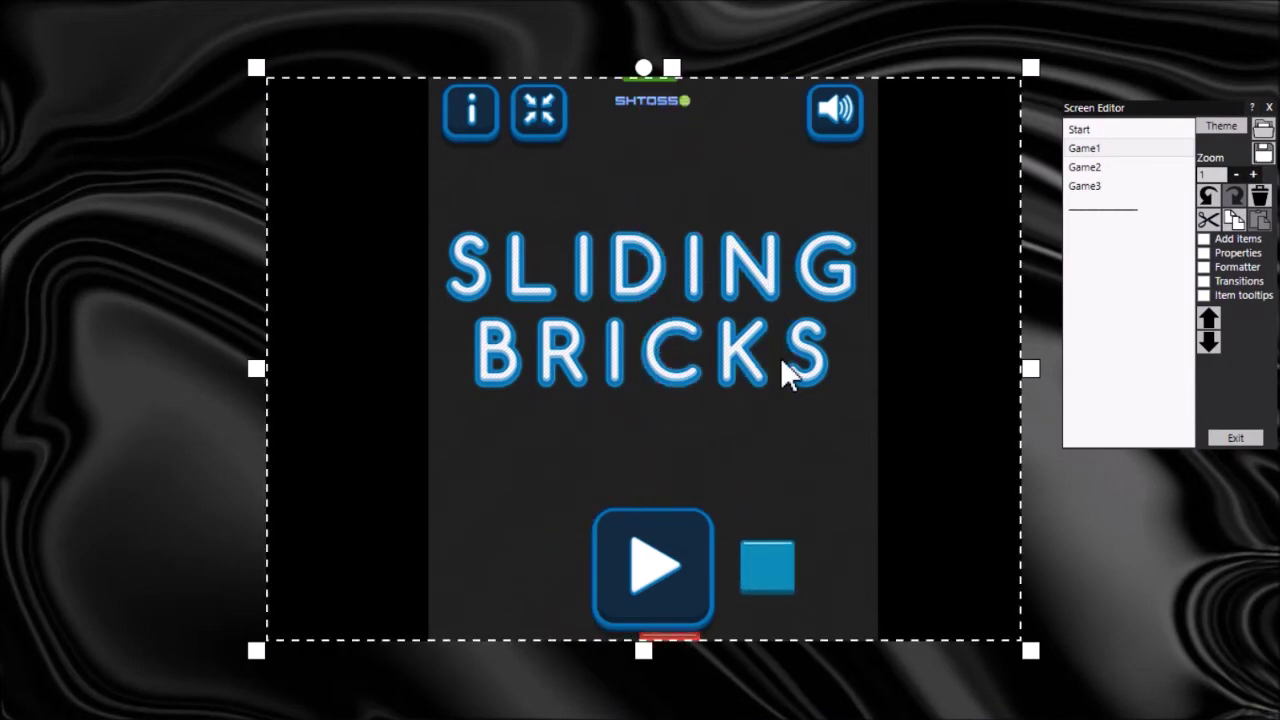
left_click_drag(1030, 368, 838, 313)
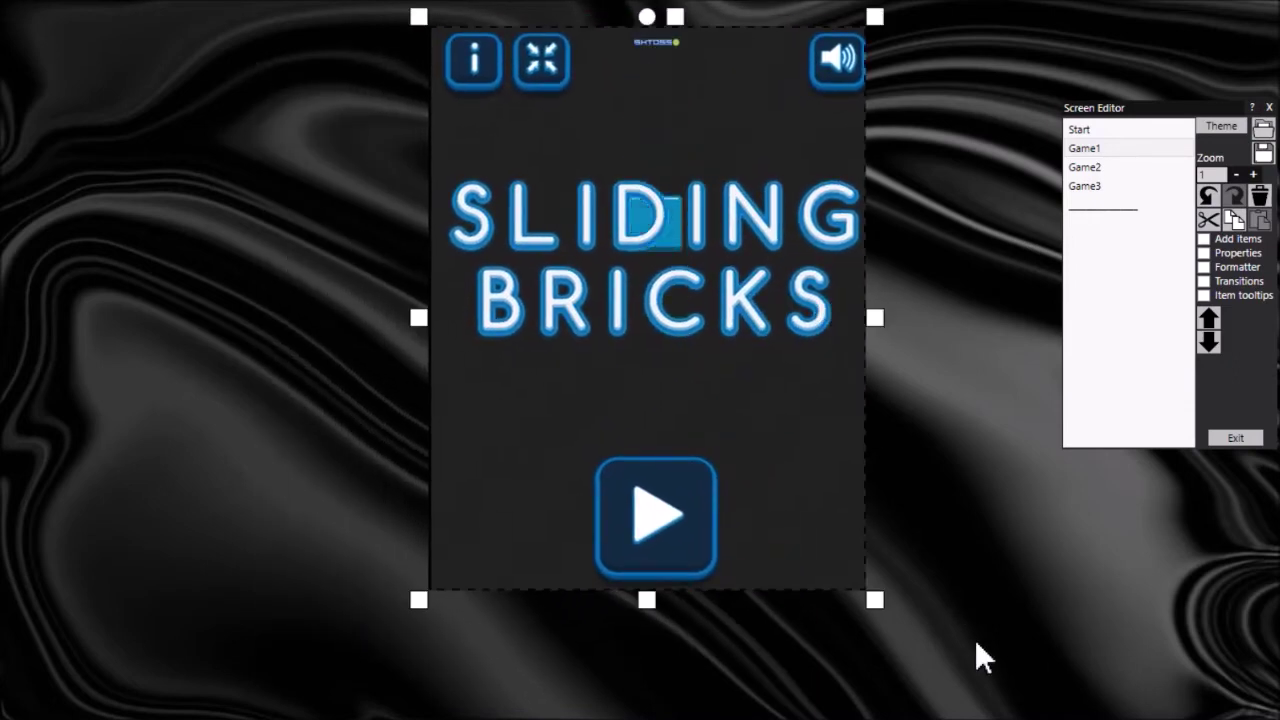
left_click_drag(882, 612, 920, 694)
left_click_drag(788, 460, 751, 460)
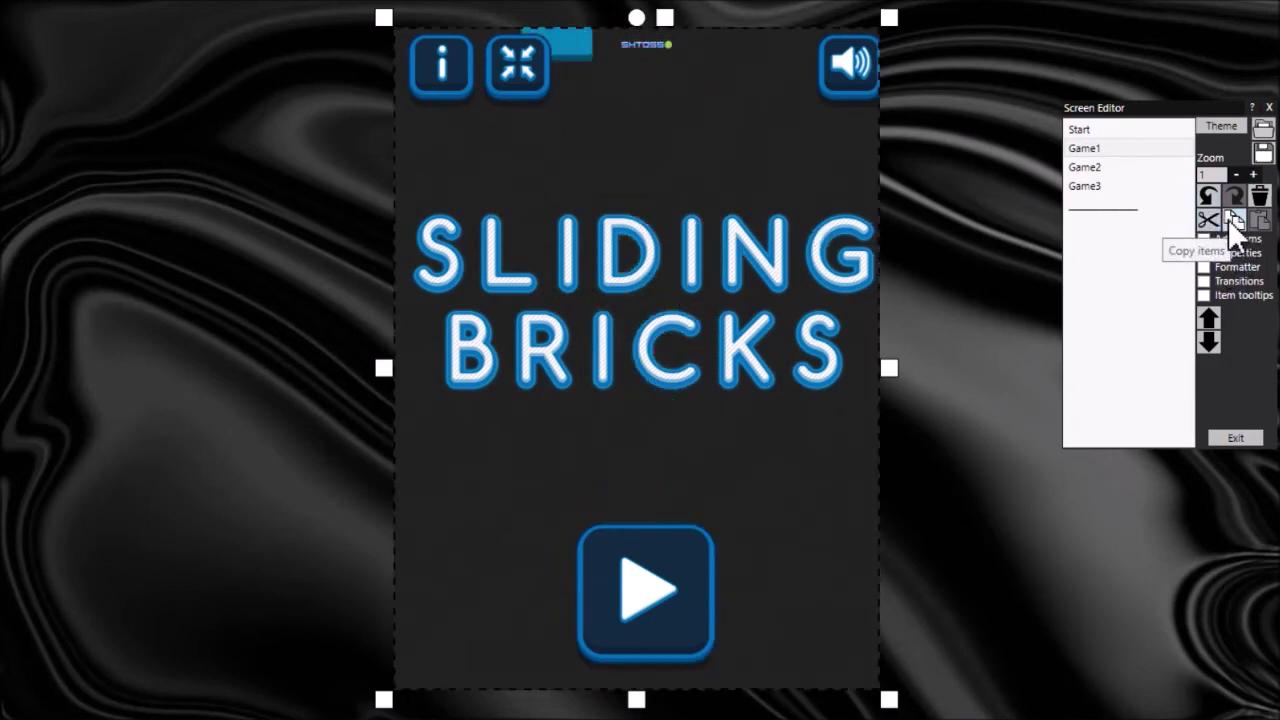
Copy the web browser item from Game1 onto the Game2 and Game3 screens
left_click(1115, 168)
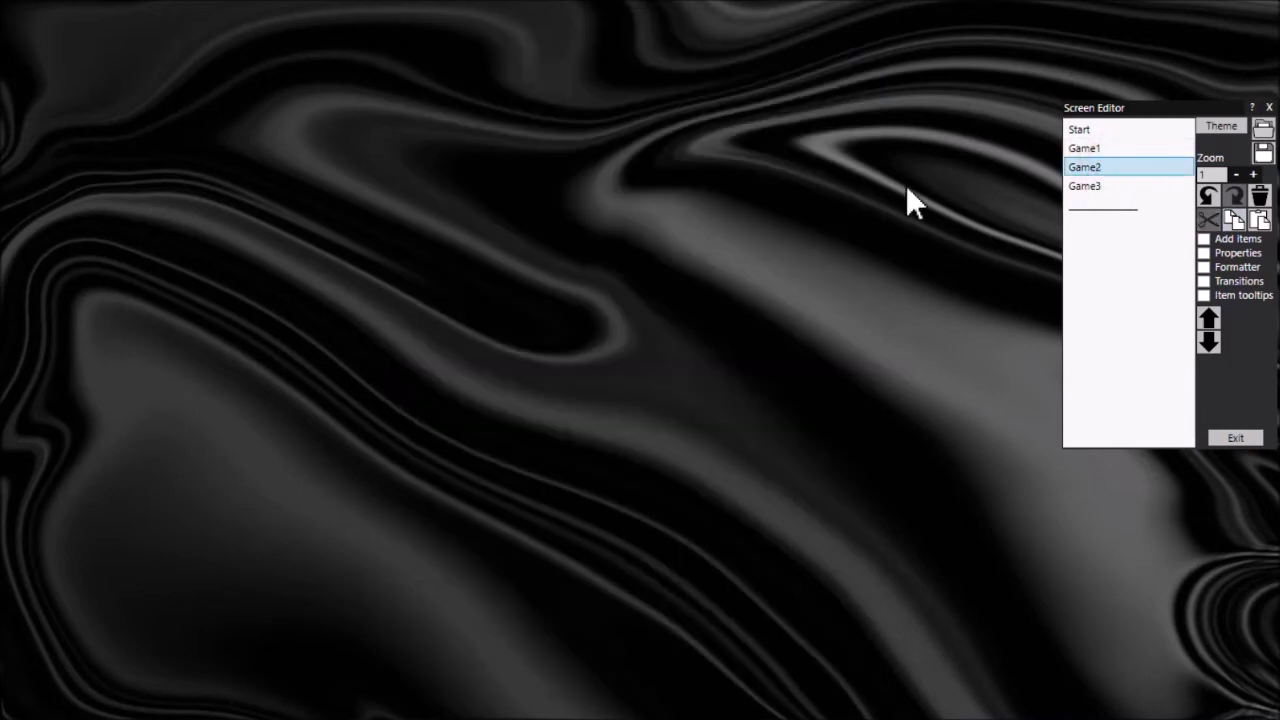
left_click(1259, 220)
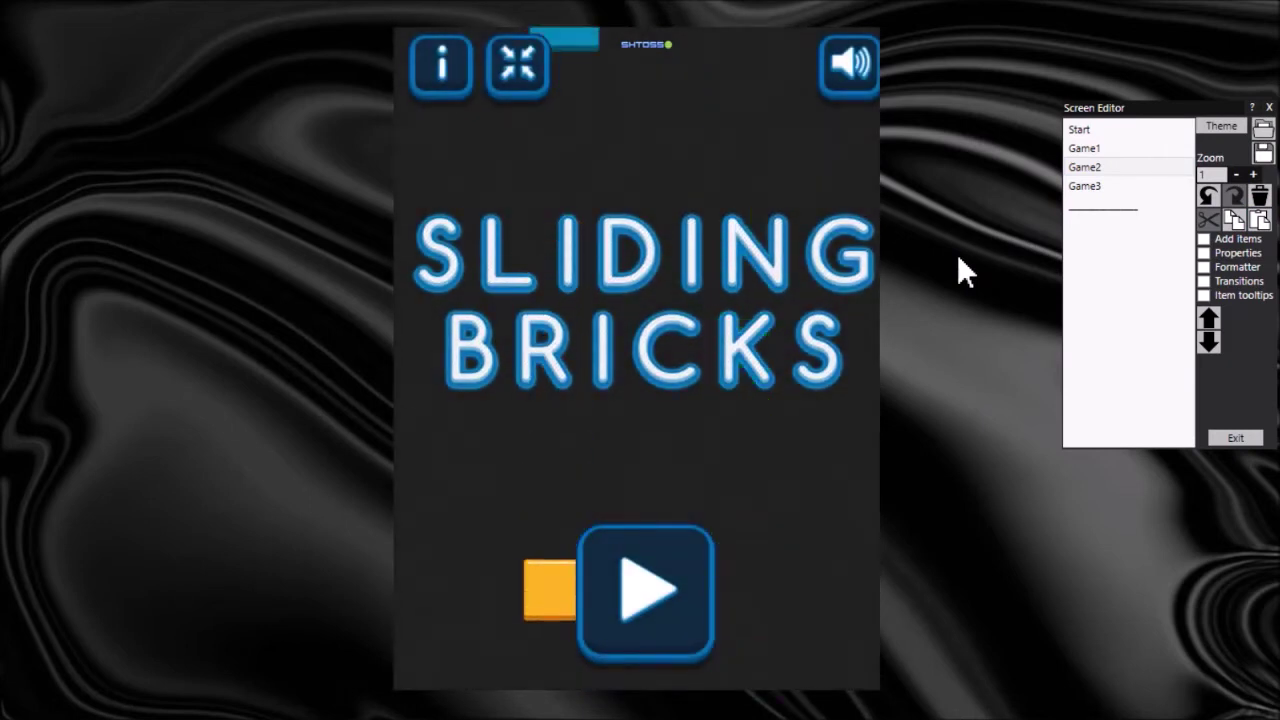
left_click(1141, 183)
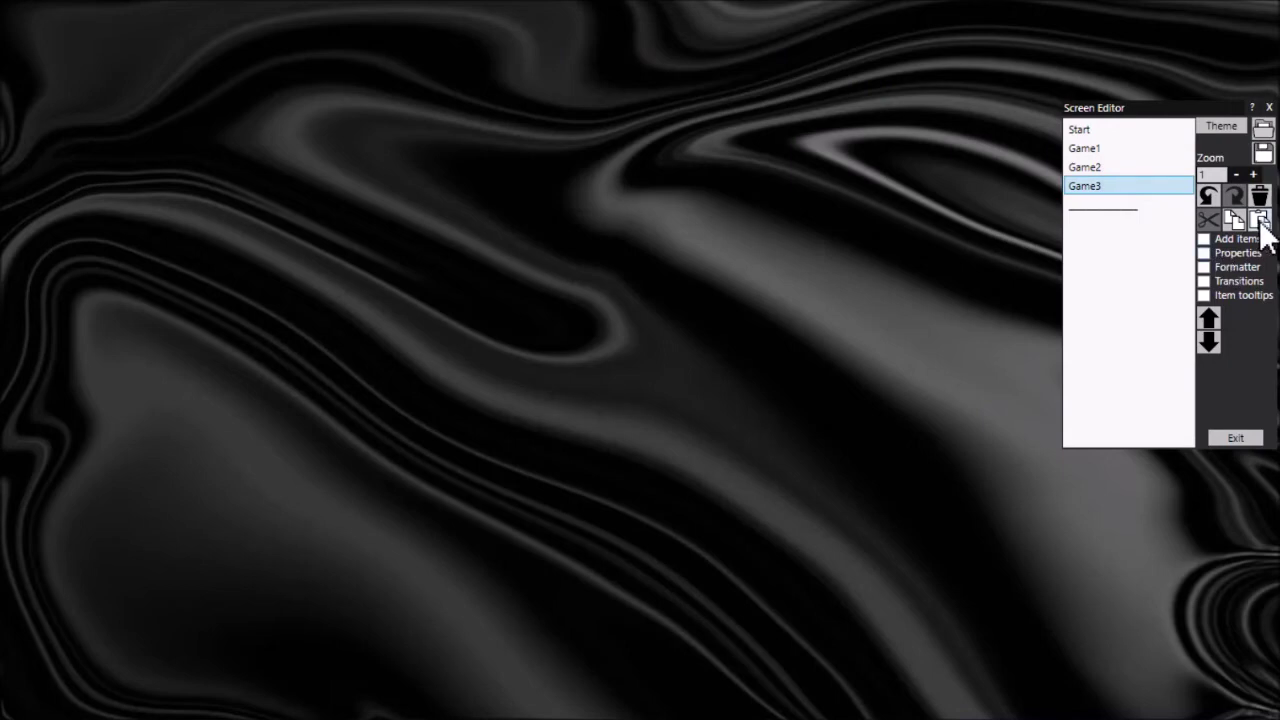
left_click(1261, 224)
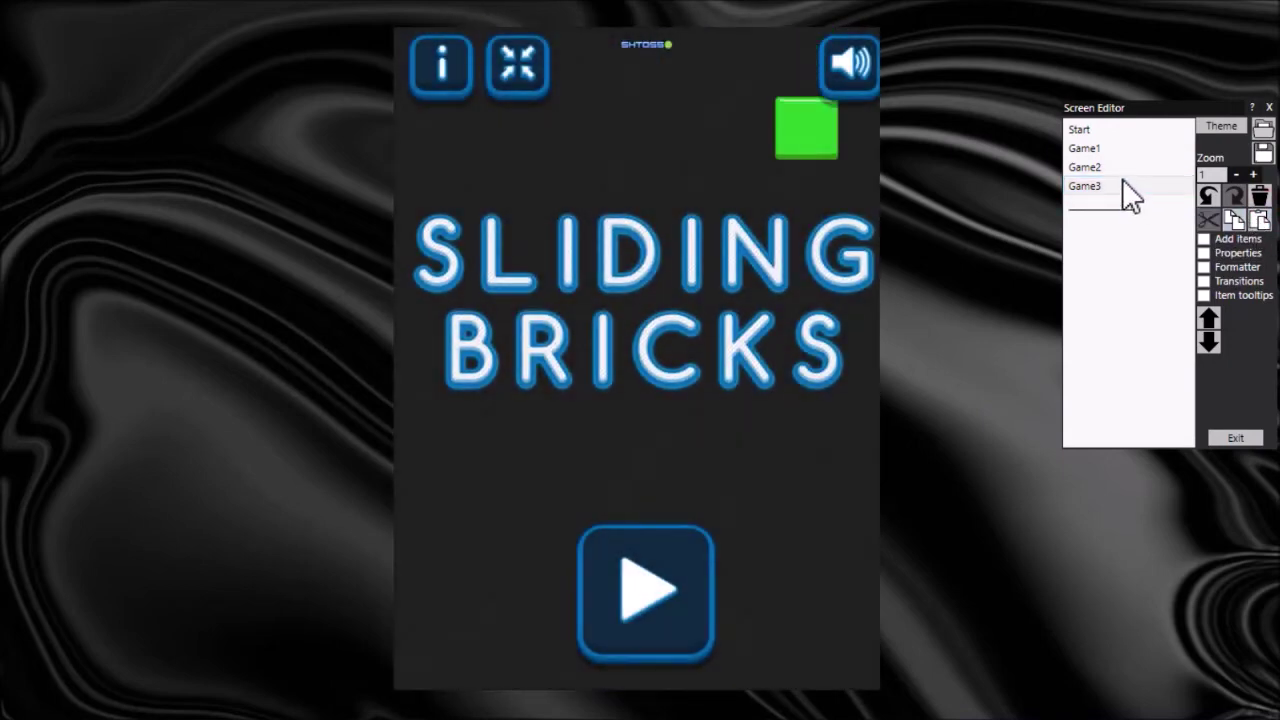
Check the web browser items on the game screens against the Start screen's thumbnails and return to the Game2 screen
left_click(1128, 167)
left_click(1128, 148)
left_click(1122, 167)
left_click(1120, 148)
left_click(1117, 131)
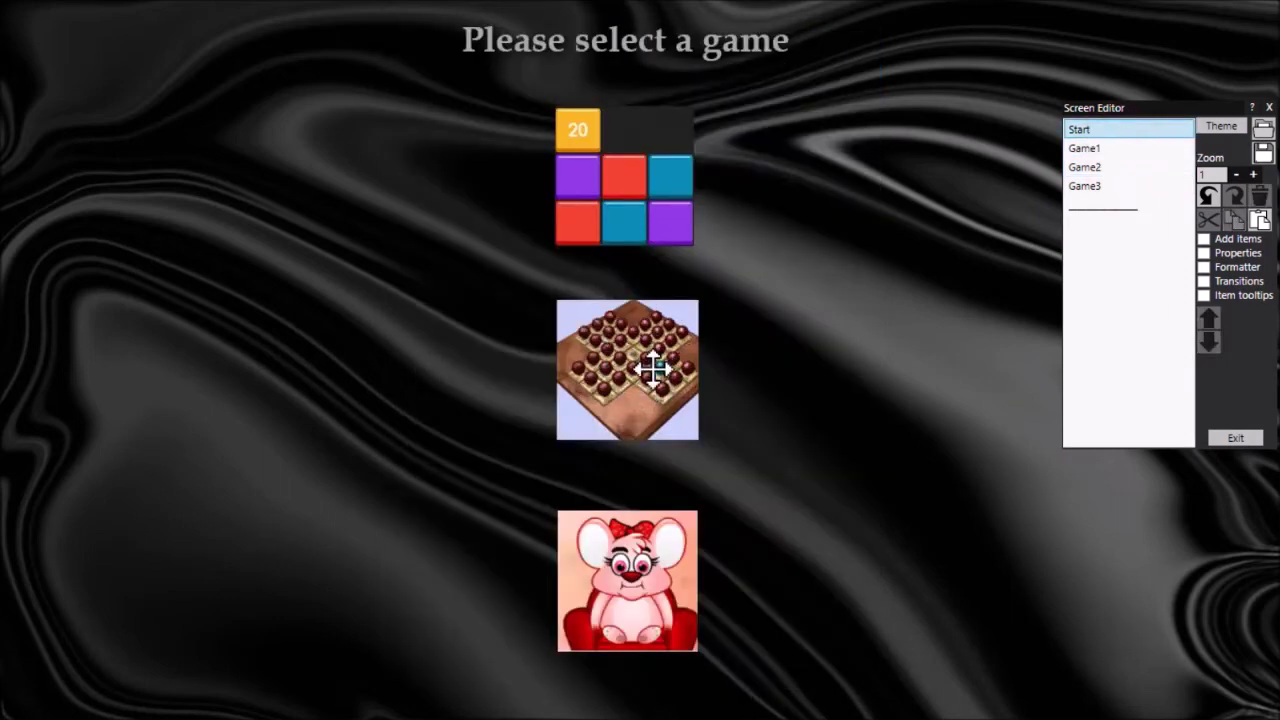
left_click(1121, 168)
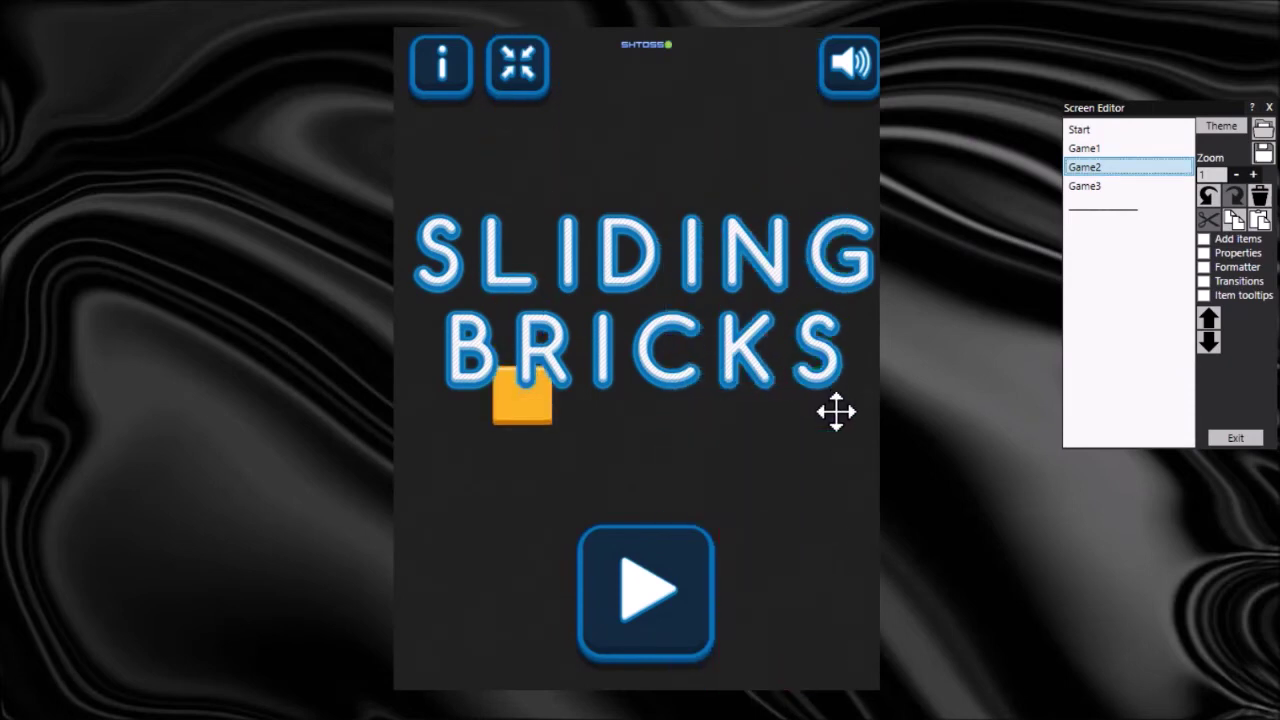
Switch to Chrome, open the Peg Solitaire 3D game from the catalogue and copy its web address
key("alt+Tab")
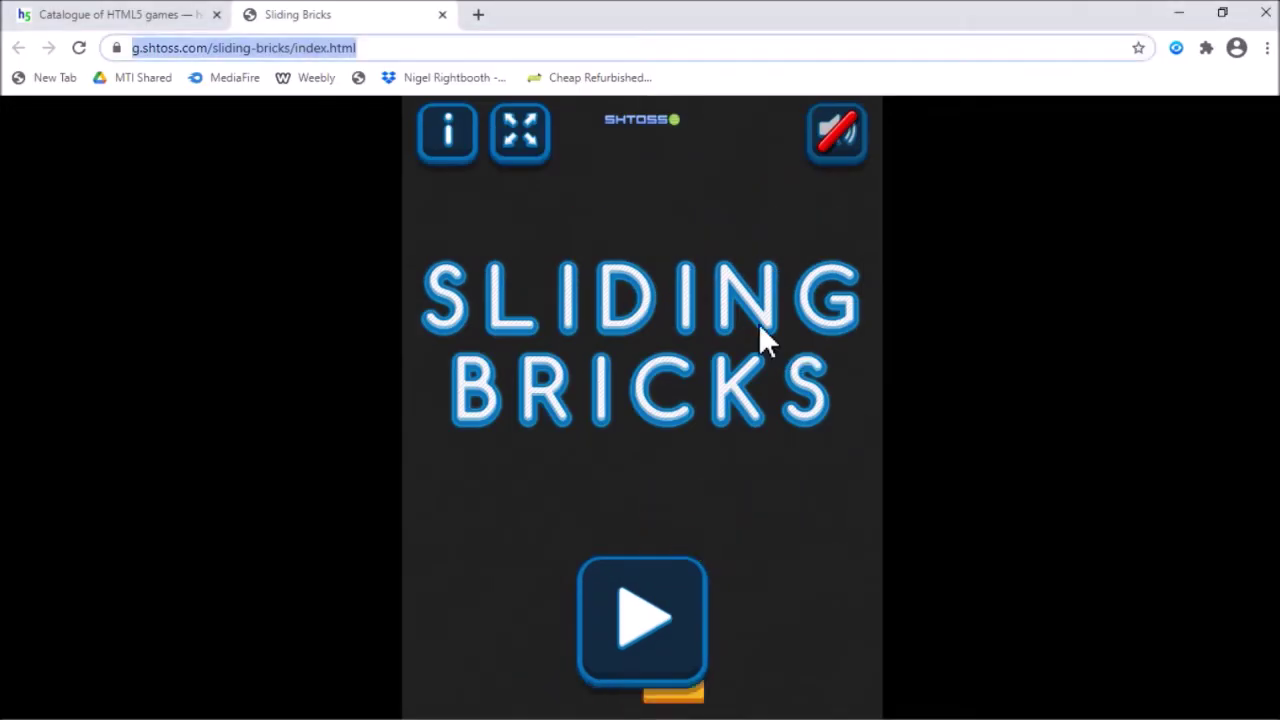
left_click(442, 15)
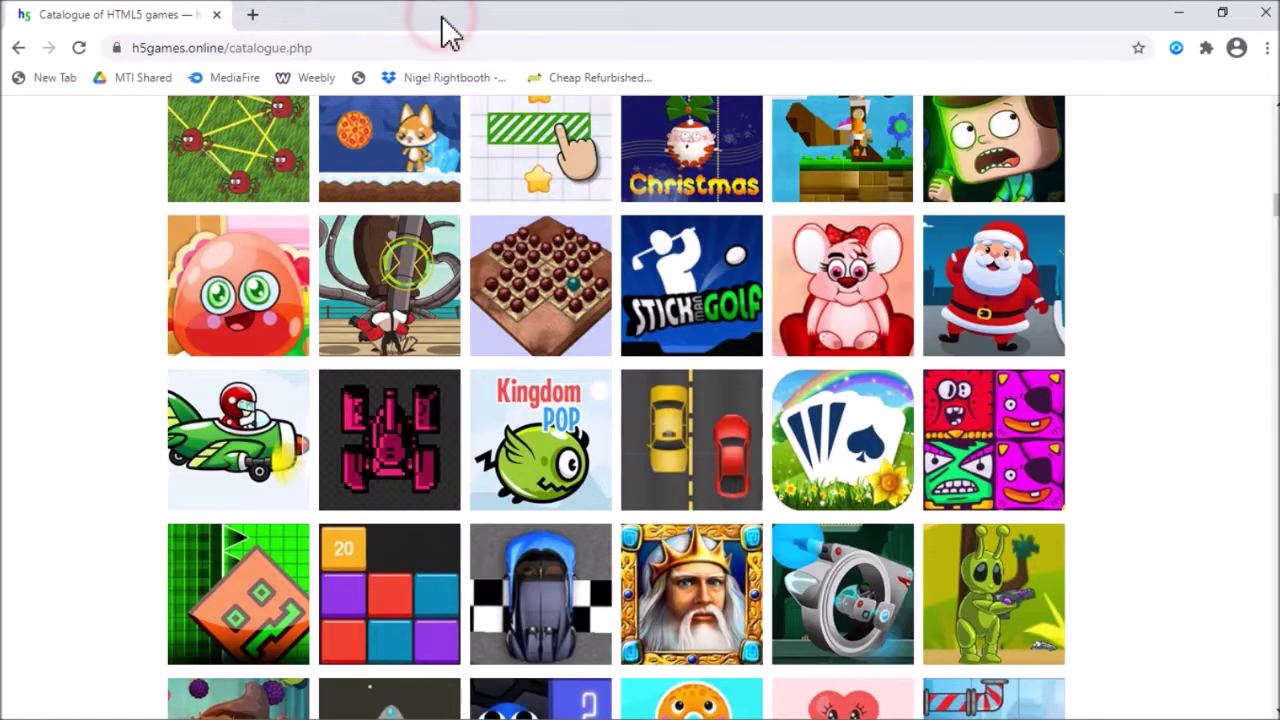
left_click(560, 285)
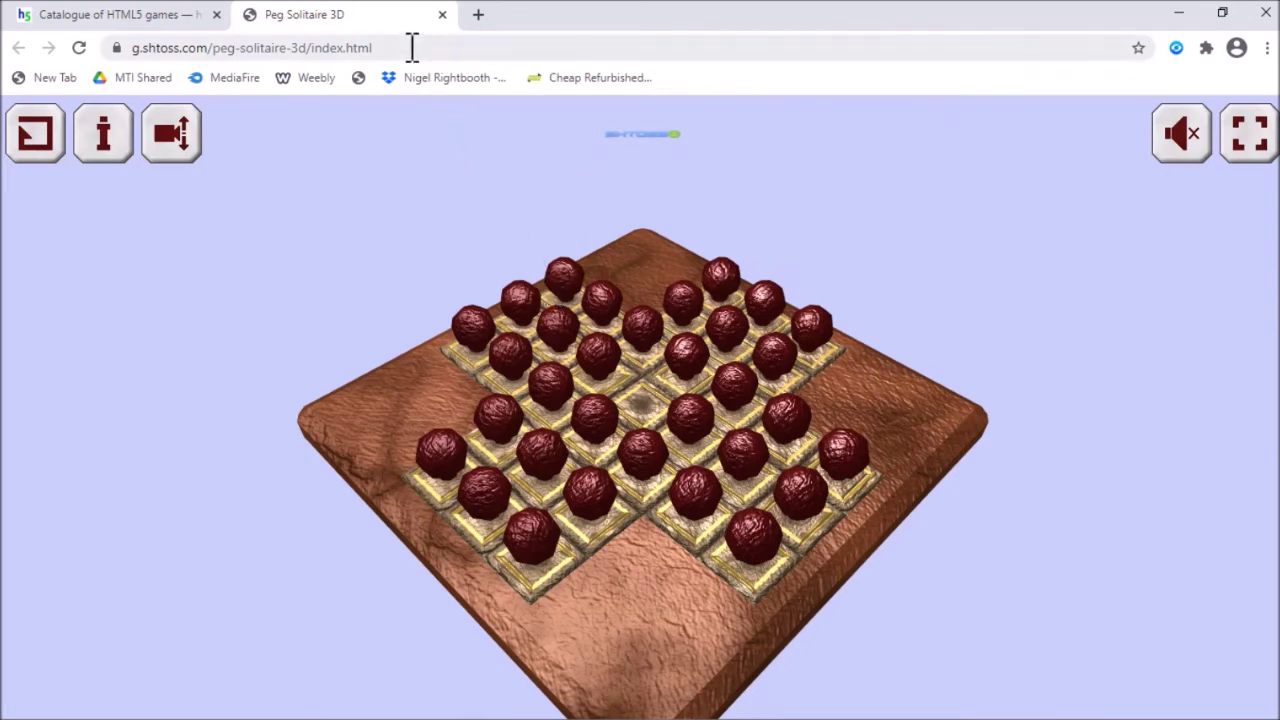
left_click_drag(410, 47, 297, 52)
right_click(282, 53)
left_click(335, 152)
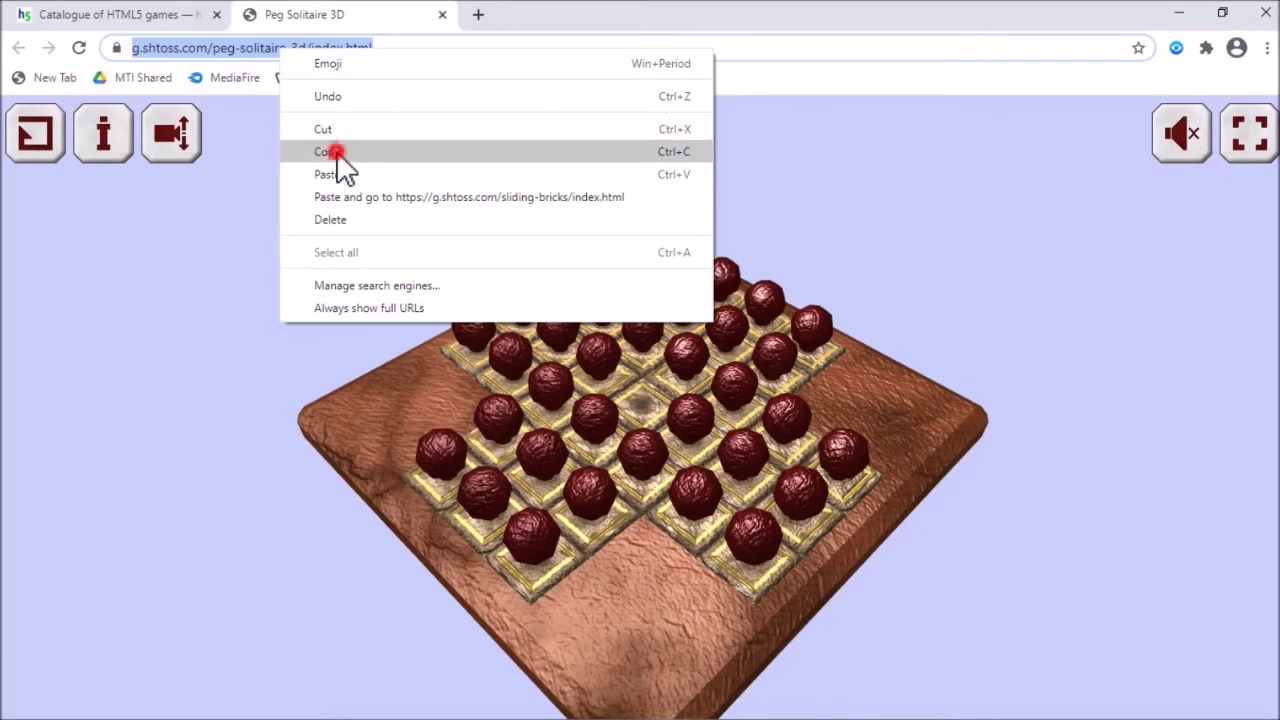
key("alt+Tab")
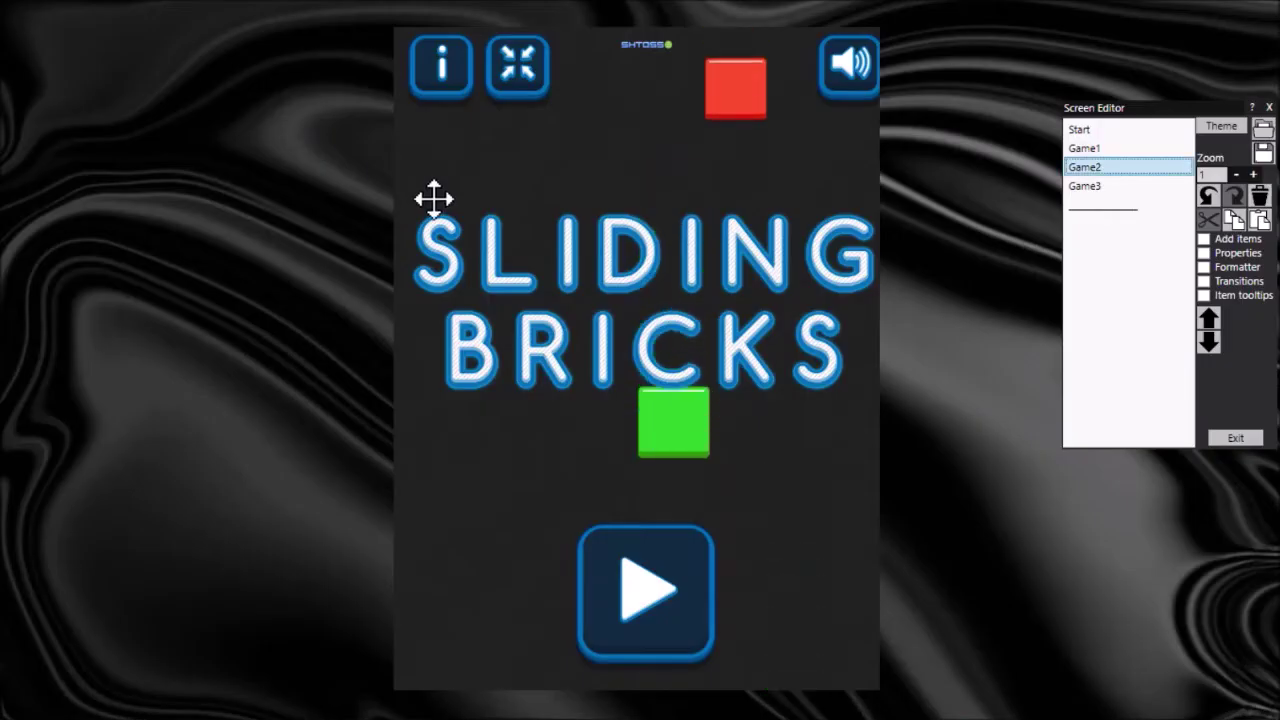
double_click(618, 272)
left_click_drag(386, 437, 94, 429)
right_click(213, 440)
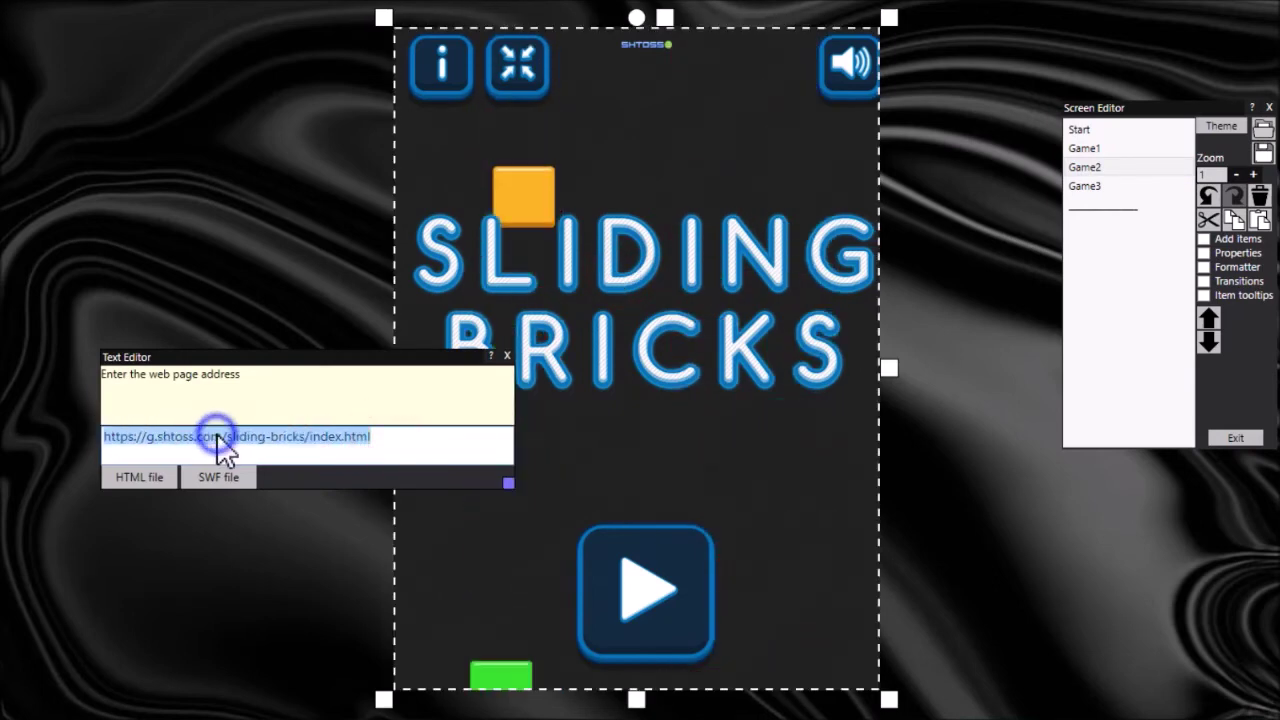
left_click(173, 487)
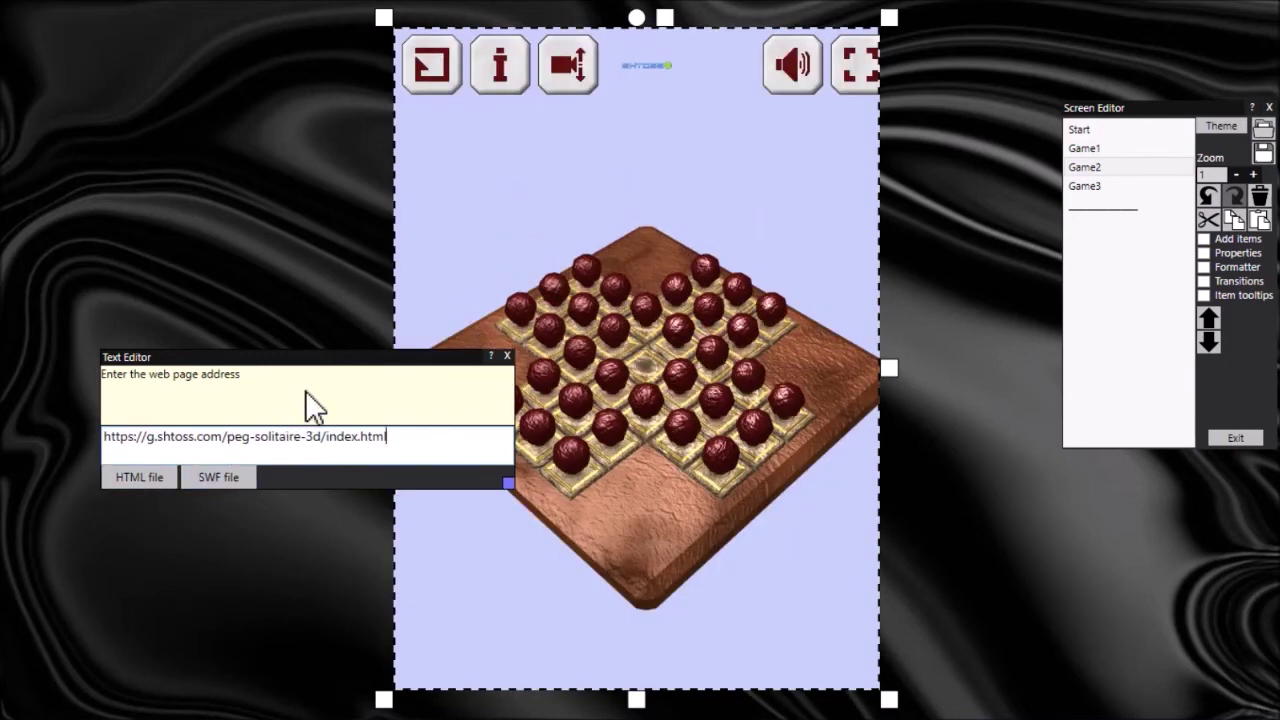
left_click(507, 357)
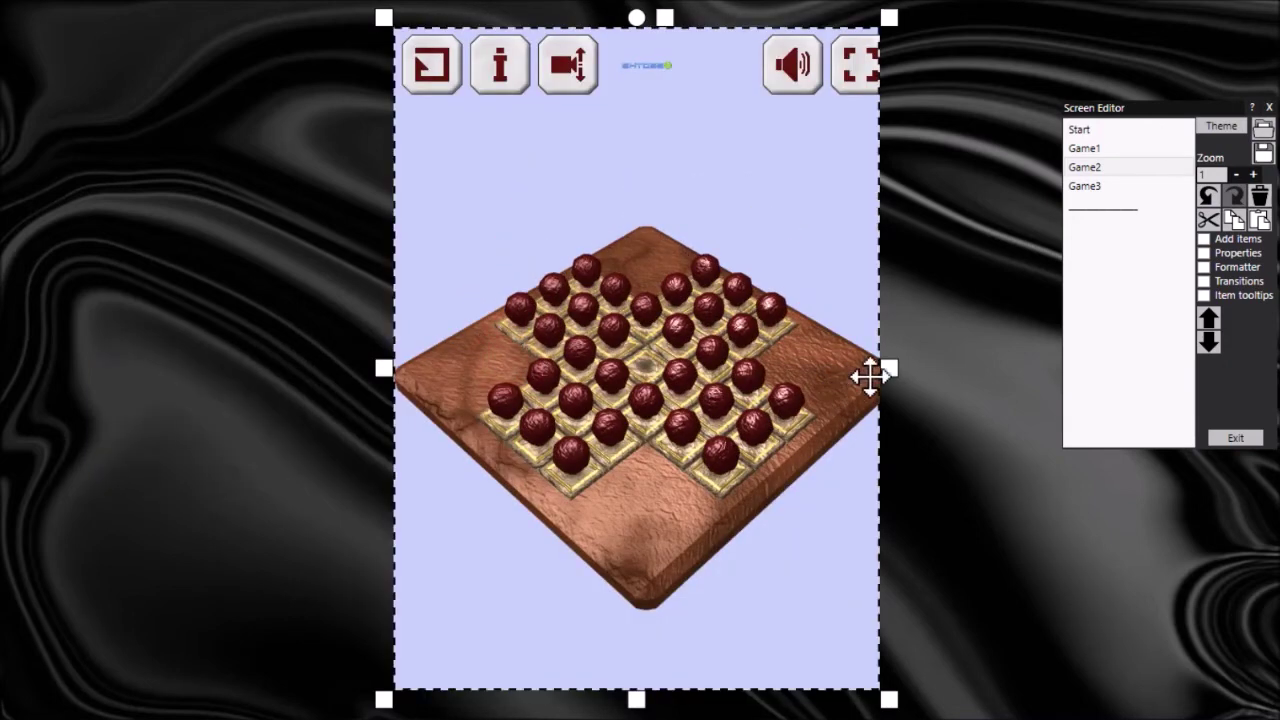
Widen the Game2 web browser item to nearly the full screen width and centre it
left_click_drag(889, 373, 1272, 432)
left_click_drag(551, 381, 242, 377)
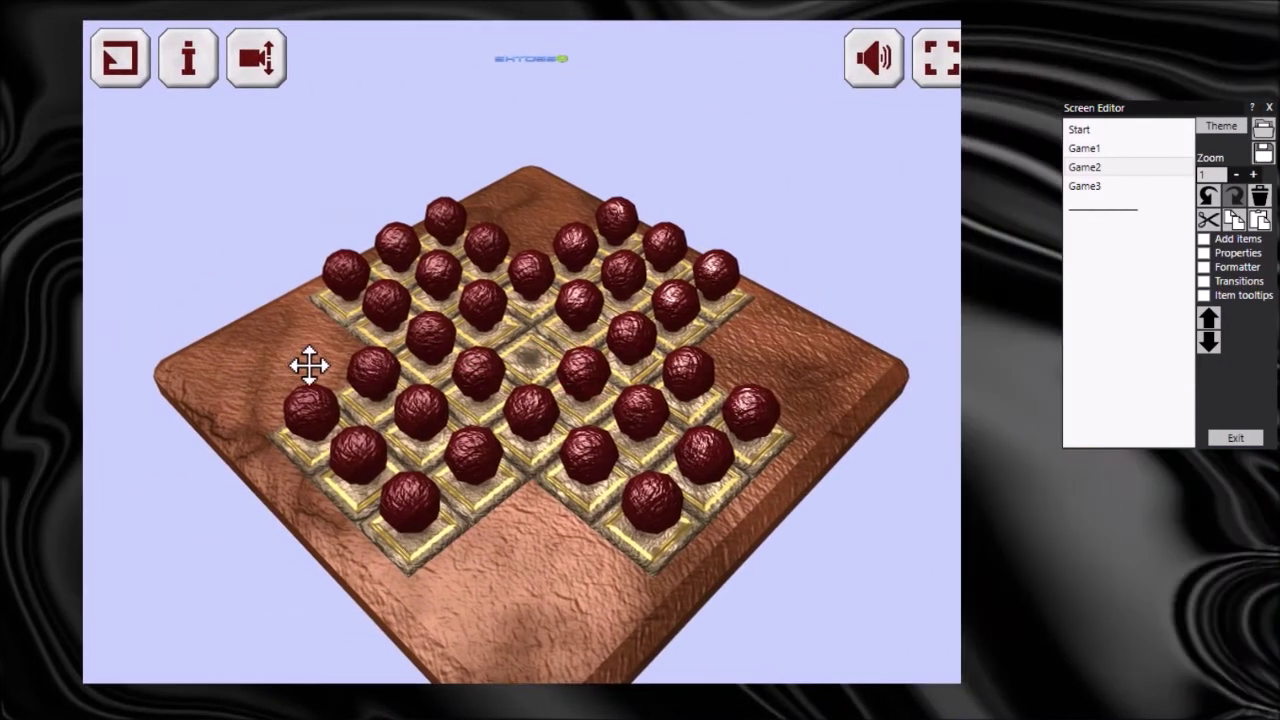
left_click_drag(969, 366, 1272, 422)
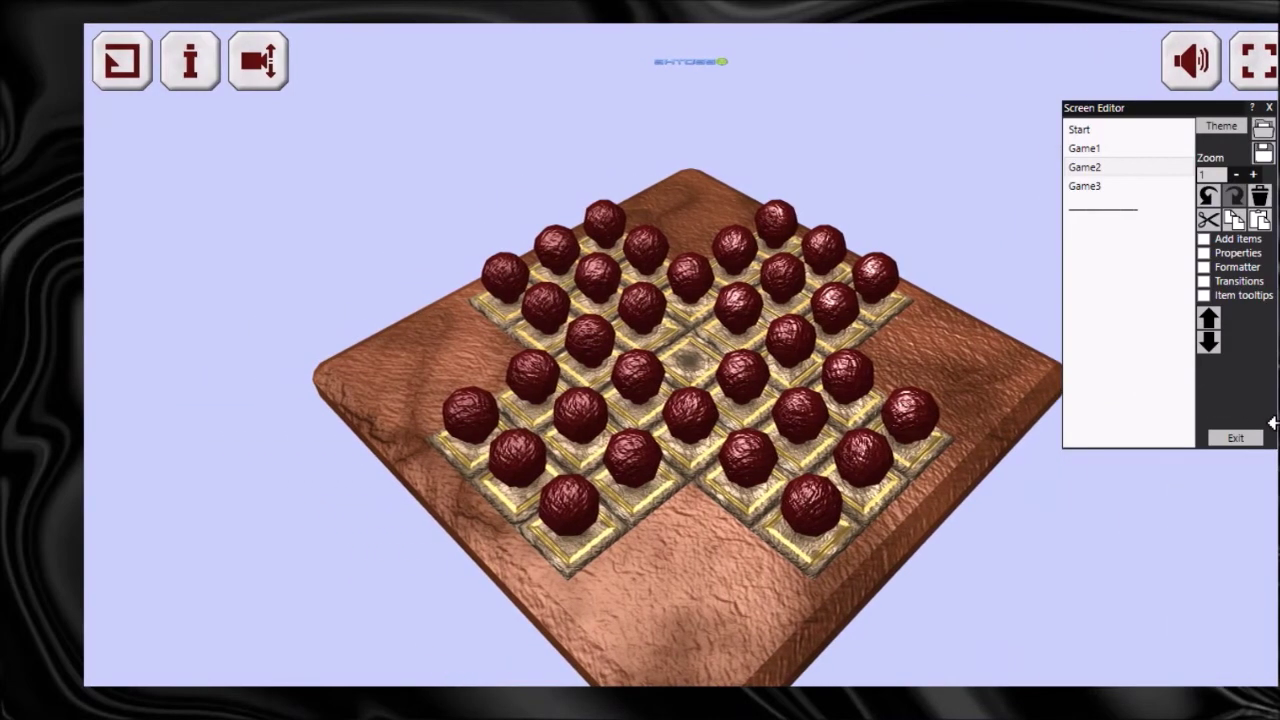
left_click_drag(839, 336, 813, 333)
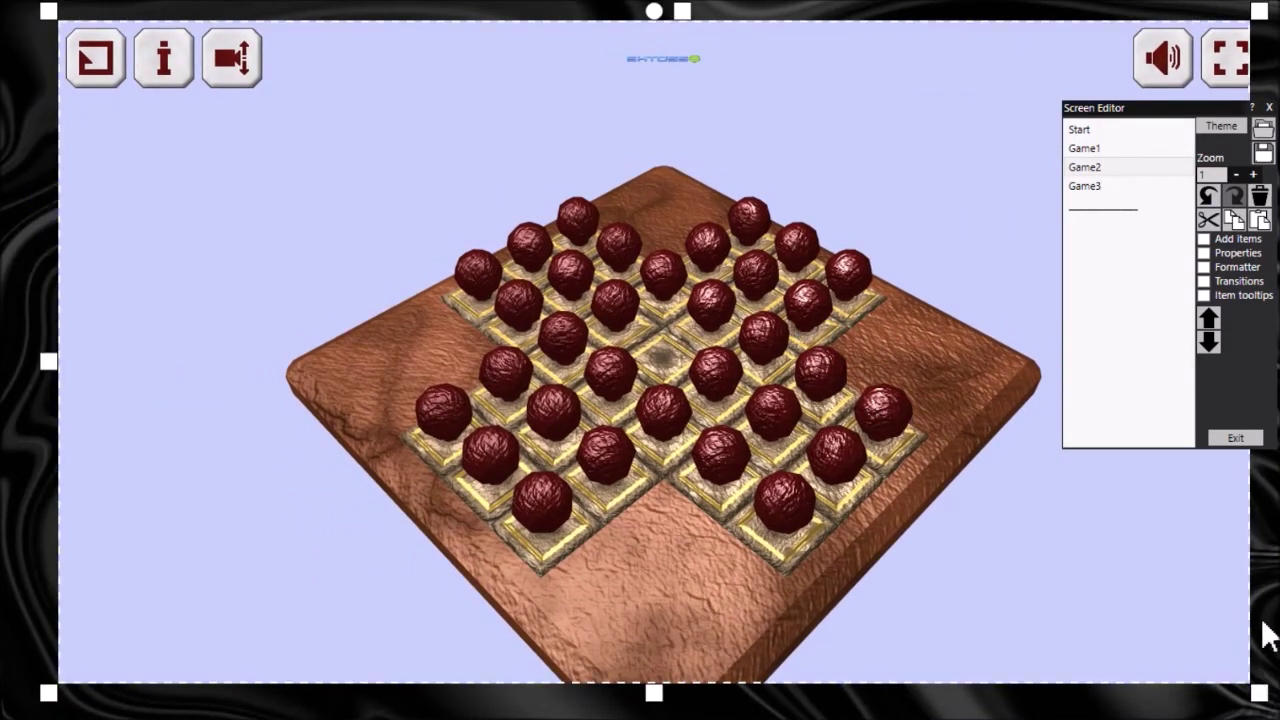
left_click_drag(1178, 110, 1018, 112)
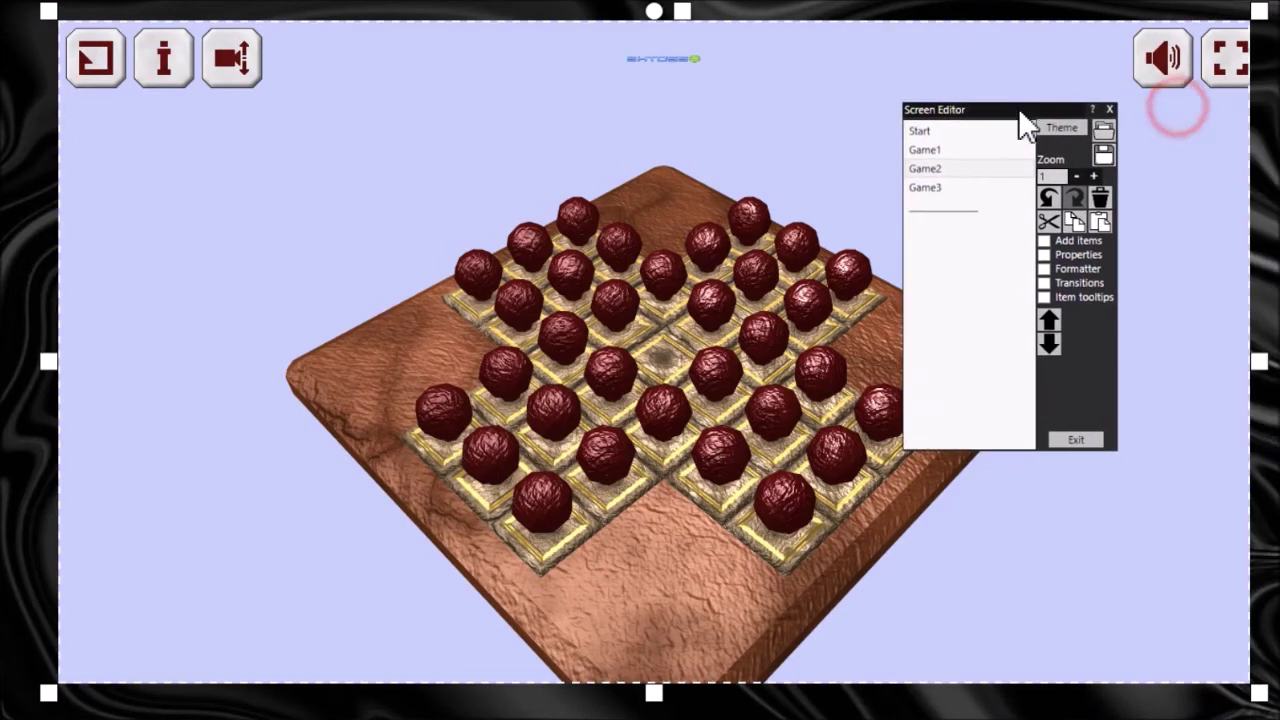
mouse_move(1258, 370)
left_mouse_down()
mouse_move(1272, 380)
mouse_move(1206, 391)
mouse_move(1270, 370)
left_mouse_up()
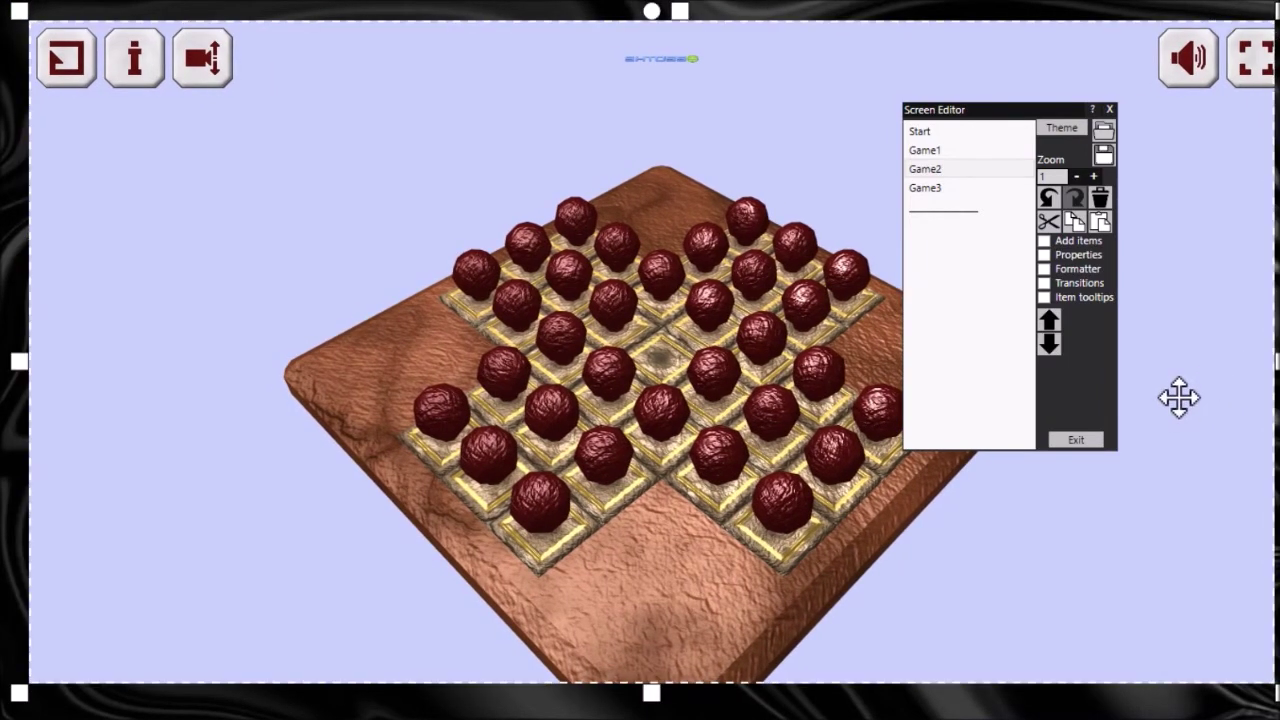
Check the third game thumbnail on the Start screen and return to the Game3 screen
left_click(962, 187)
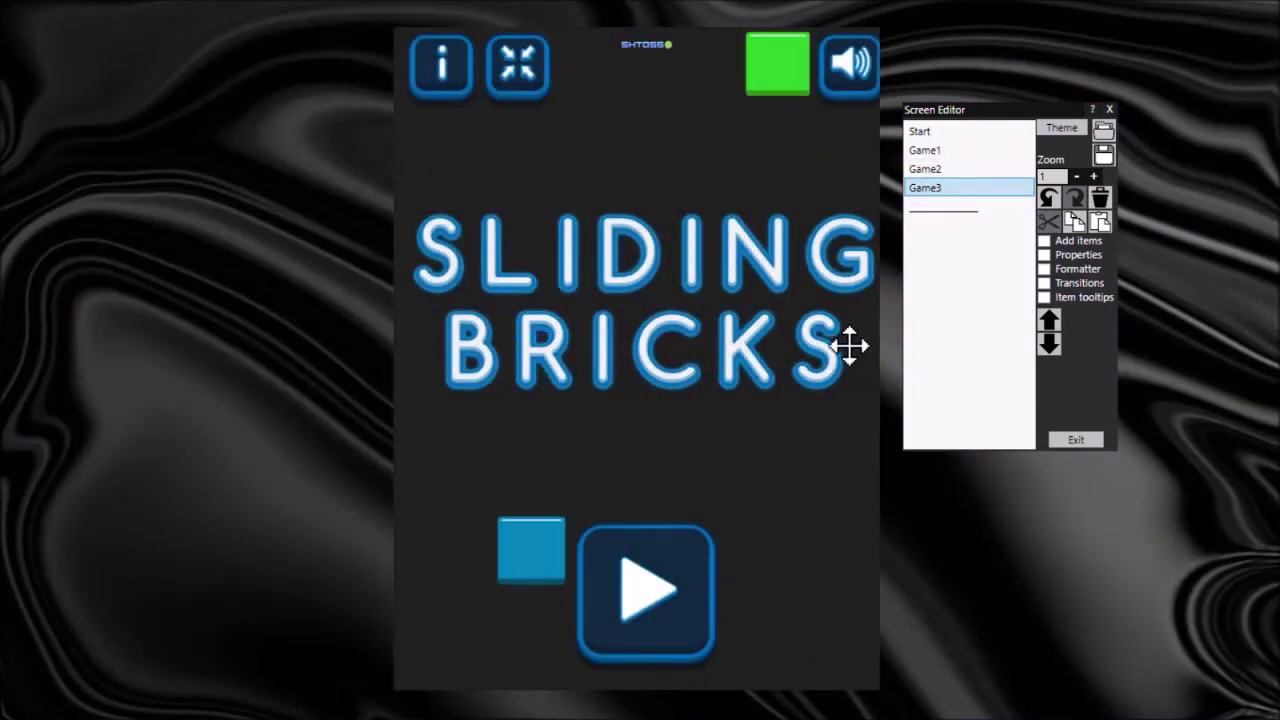
left_click(952, 132)
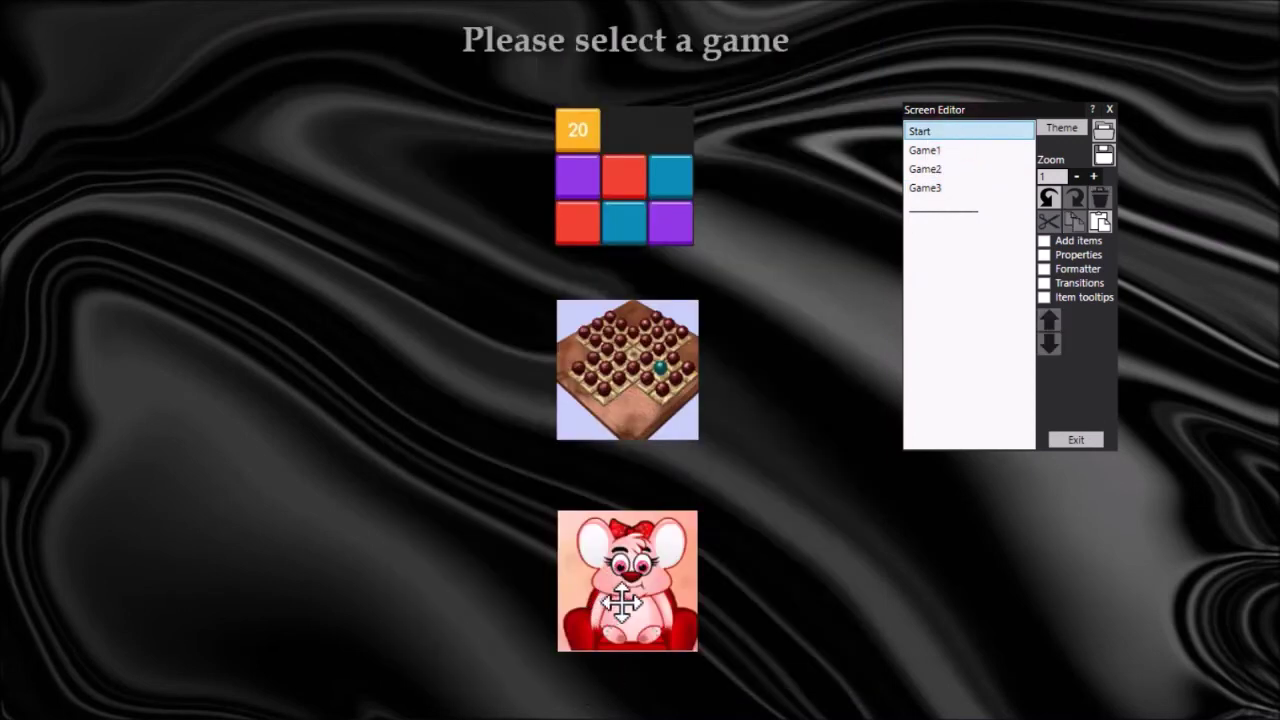
left_click(958, 189)
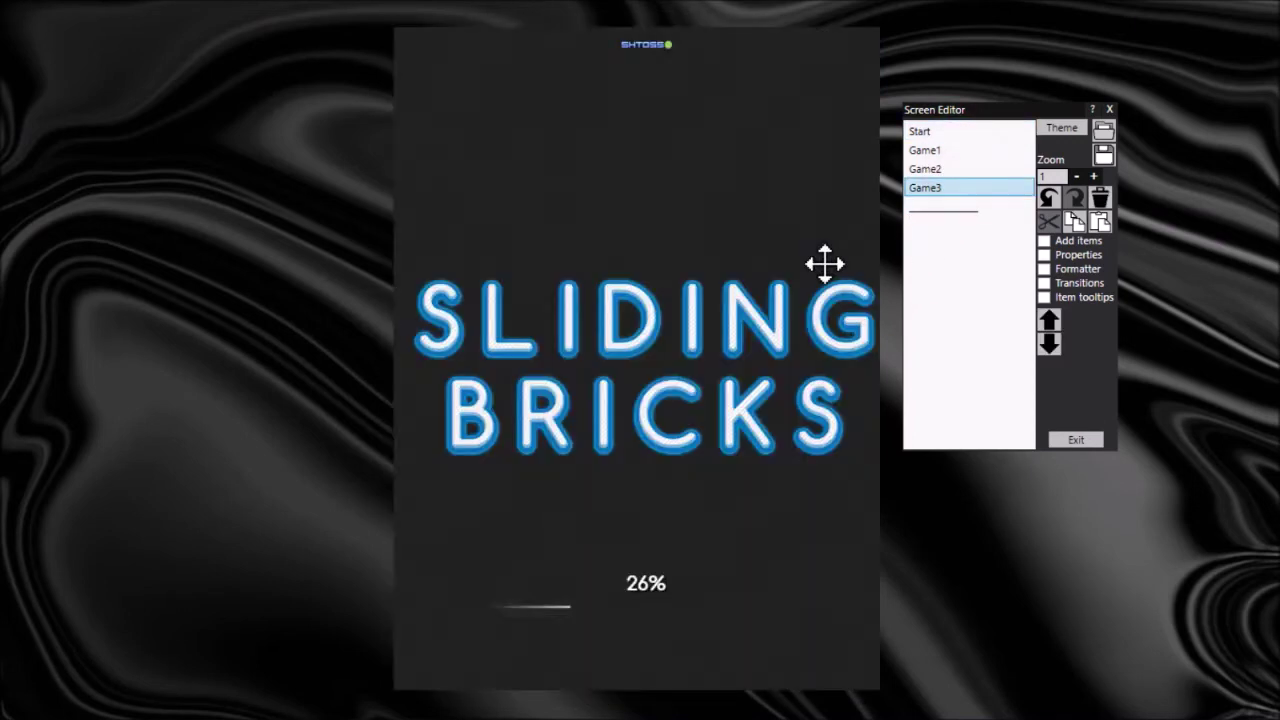
Switch to Chrome, open the Hungry Lilly game from the catalogue and copy its web address
key("alt+Tab")
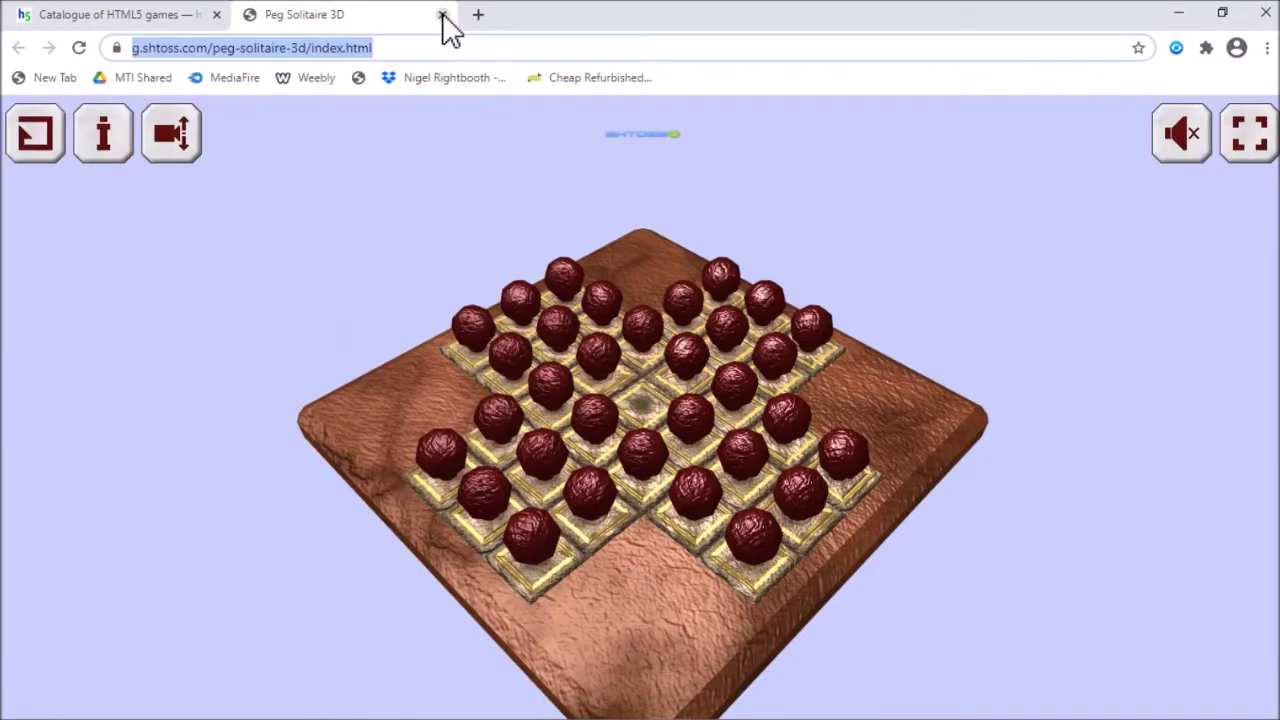
left_click(442, 15)
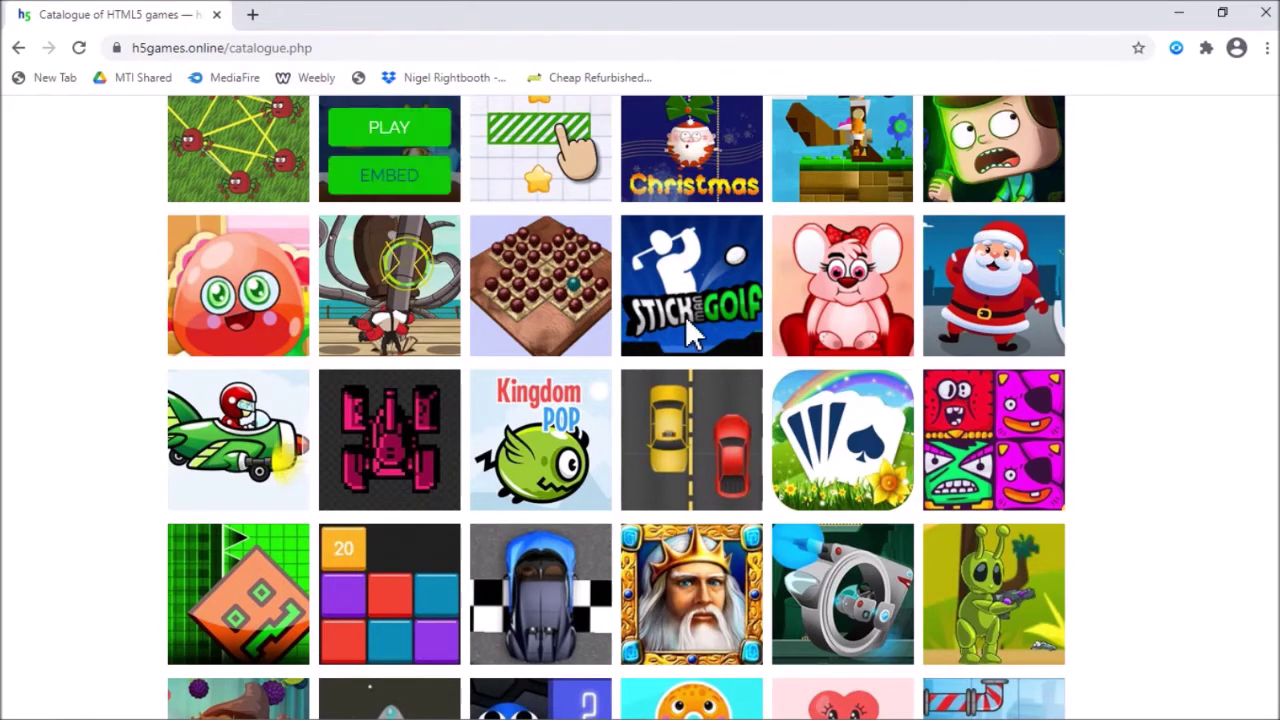
left_click(866, 284)
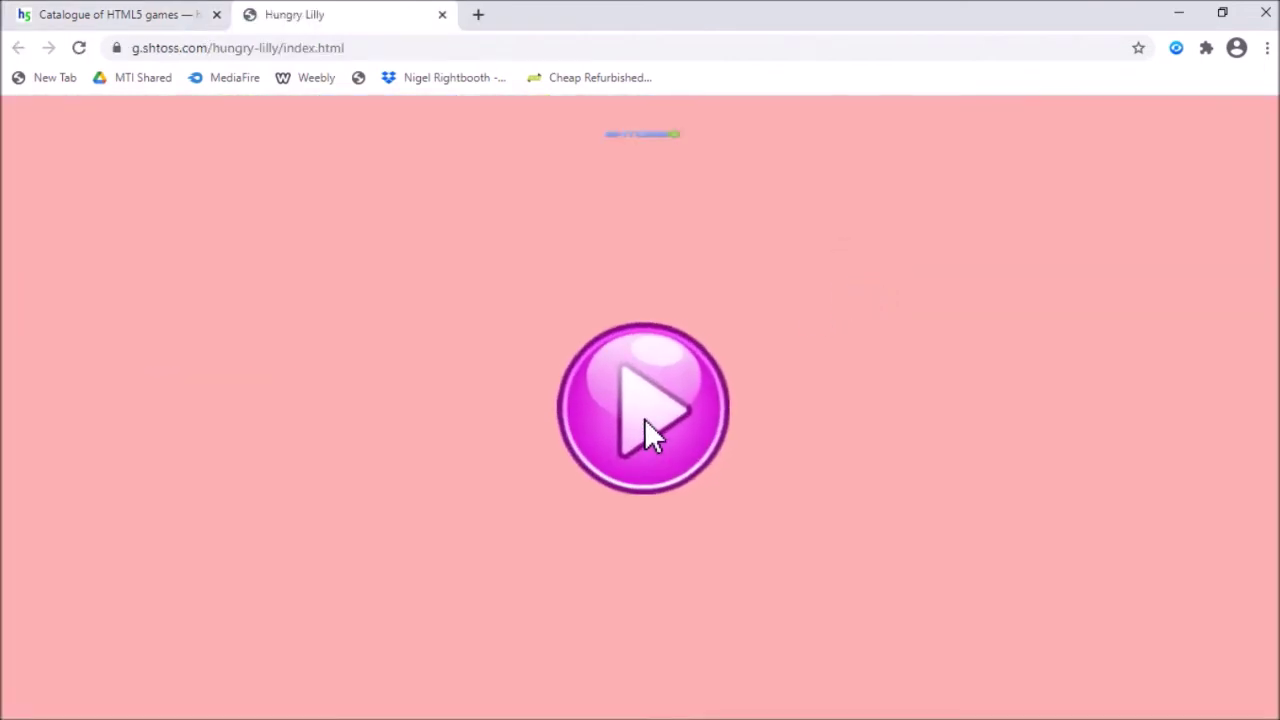
left_click(368, 48)
left_click_drag(368, 48, 125, 42)
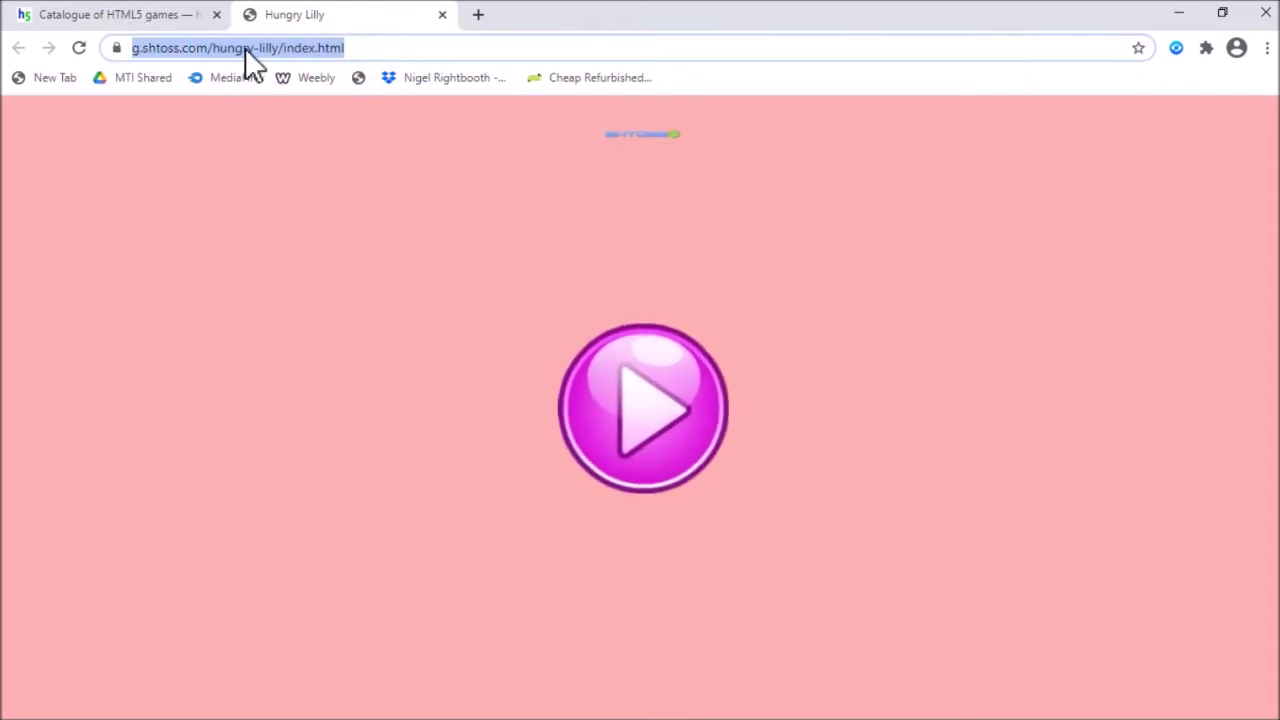
right_click(261, 49)
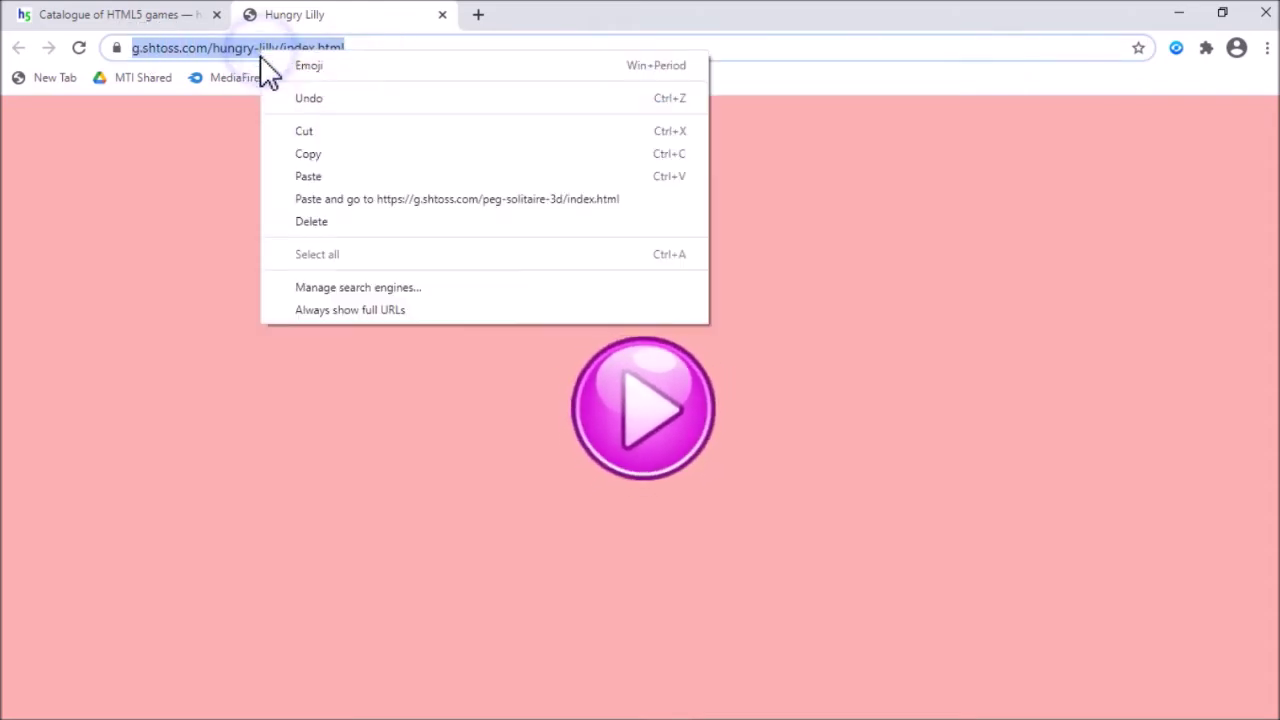
left_click(321, 155)
key("alt+Tab")
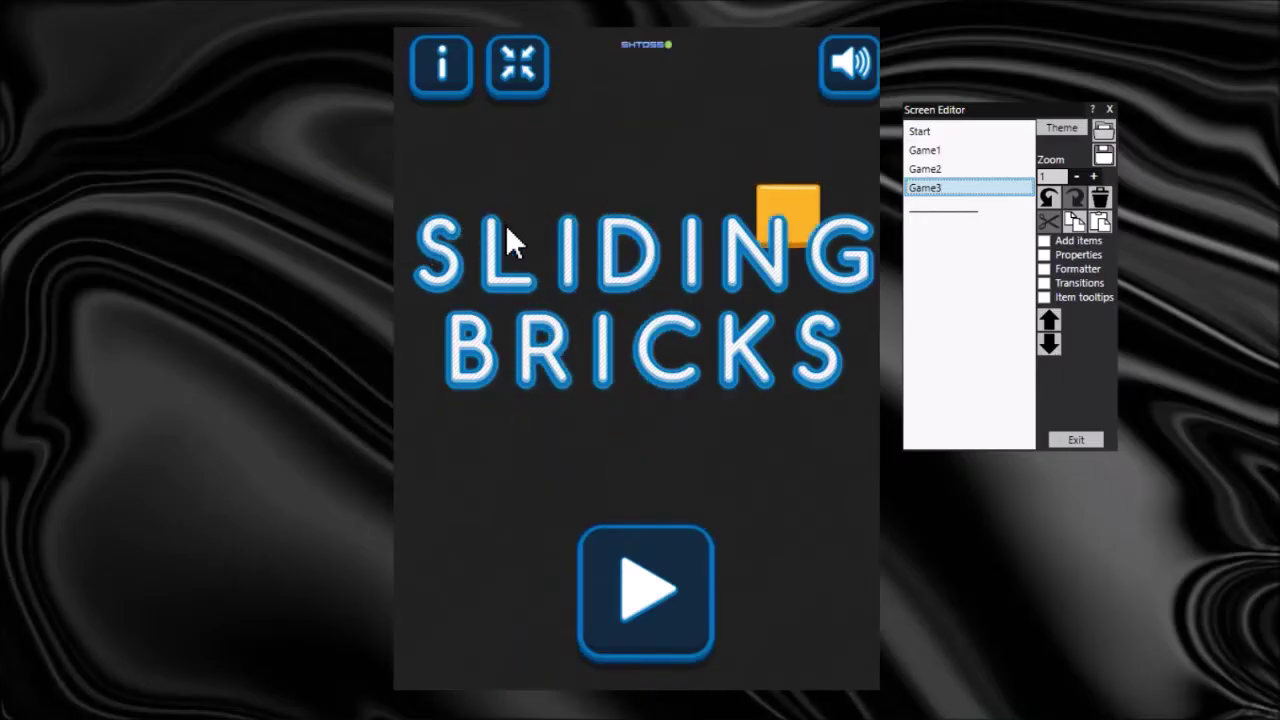
left_click(505, 238)
left_click_drag(397, 438, 91, 443)
right_click(191, 441)
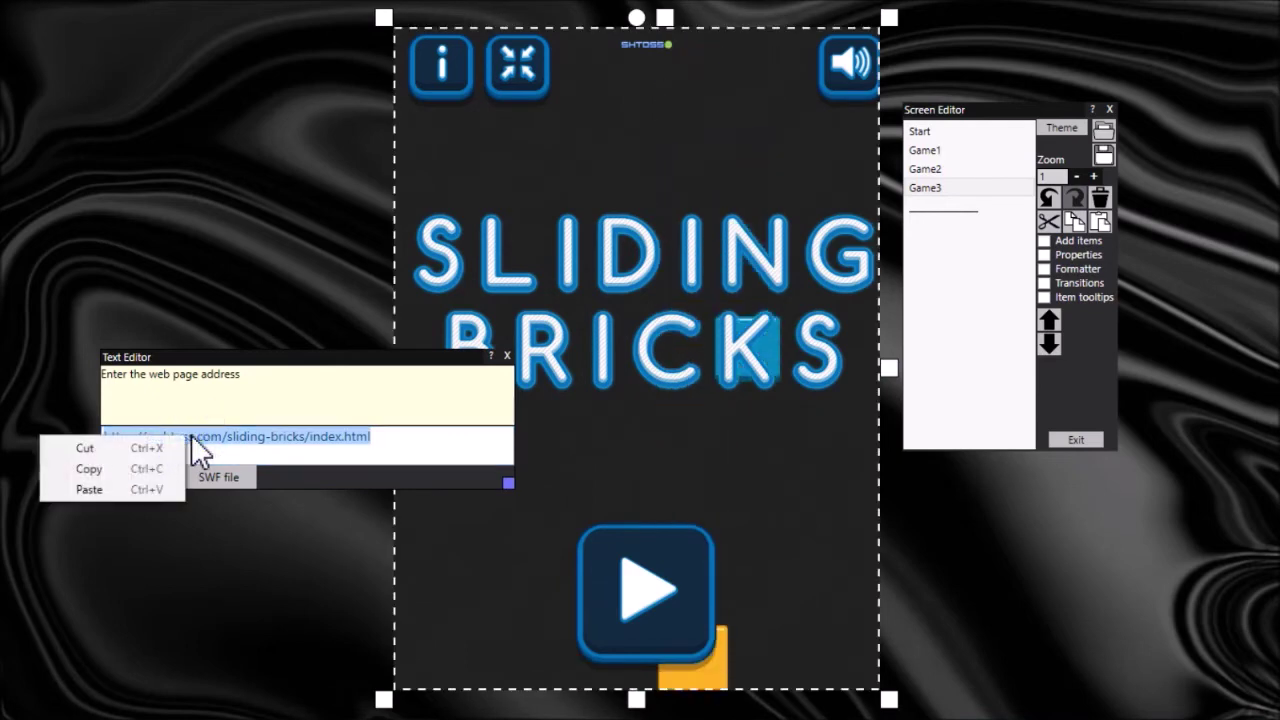
left_click(141, 490)
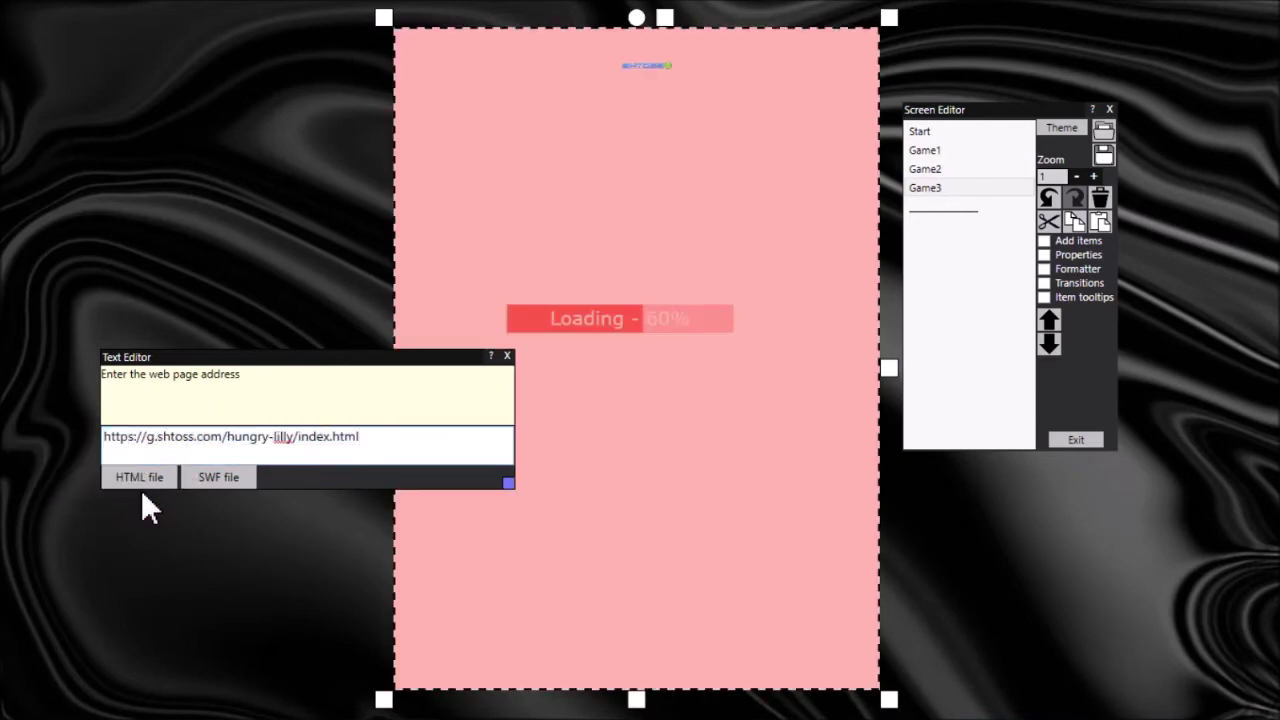
left_click(751, 371)
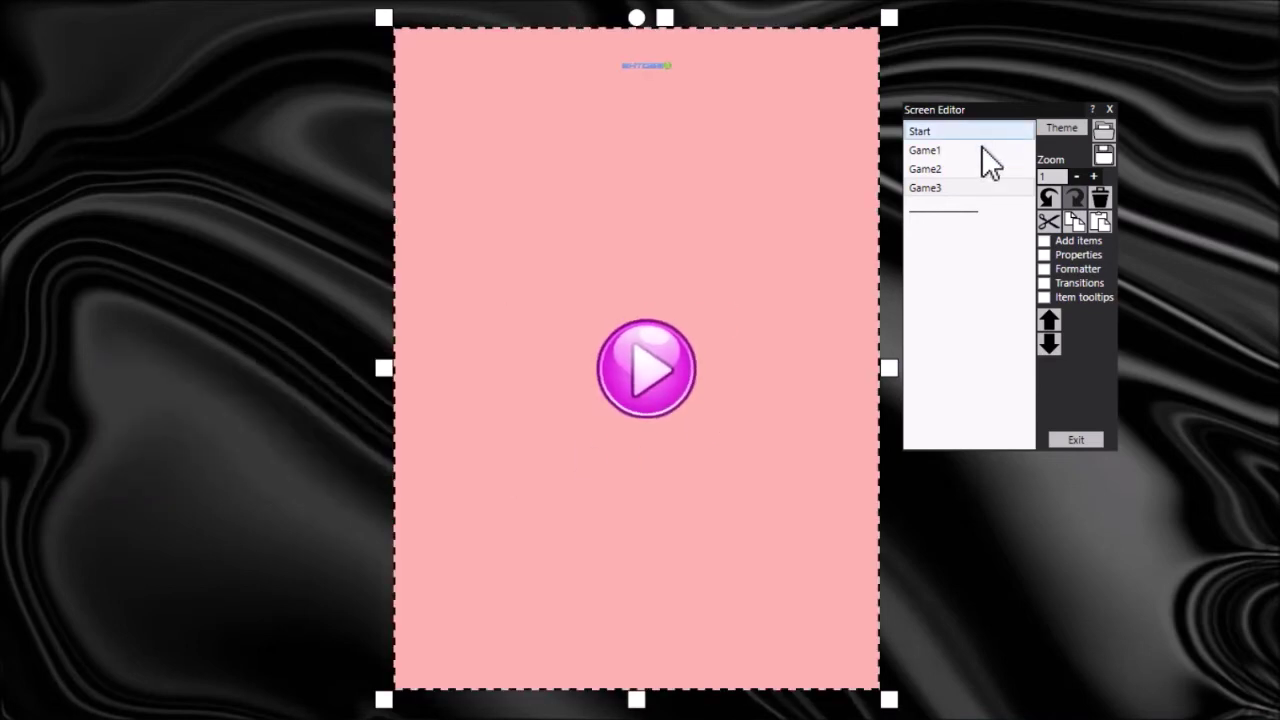
Review the games loaded on the Game1, Game2 and Game3 screens
left_click(980, 150)
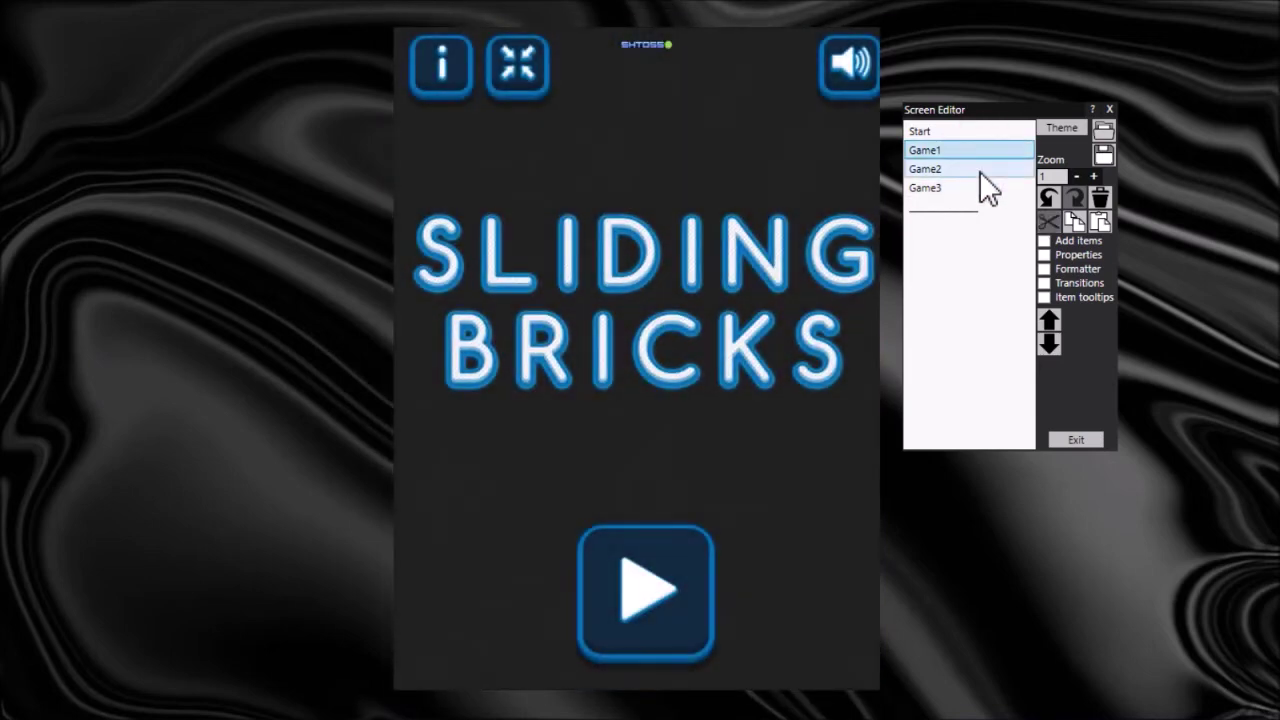
left_click(980, 170)
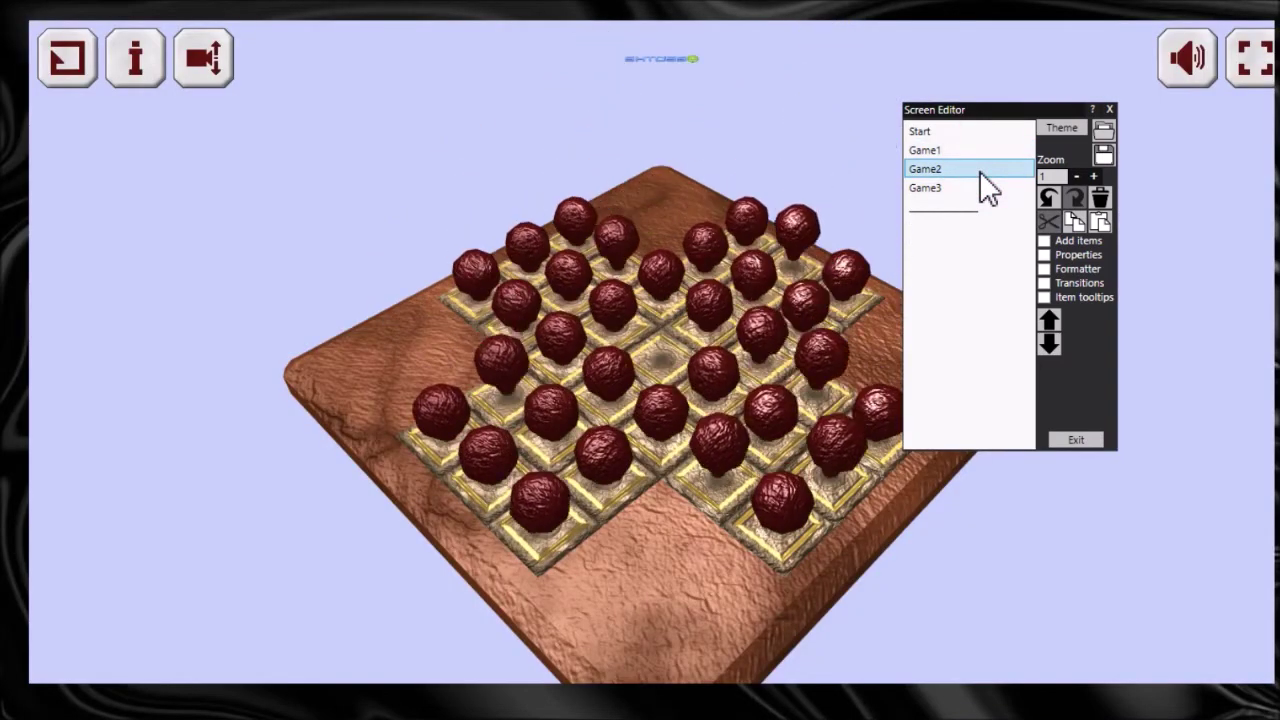
left_click(980, 188)
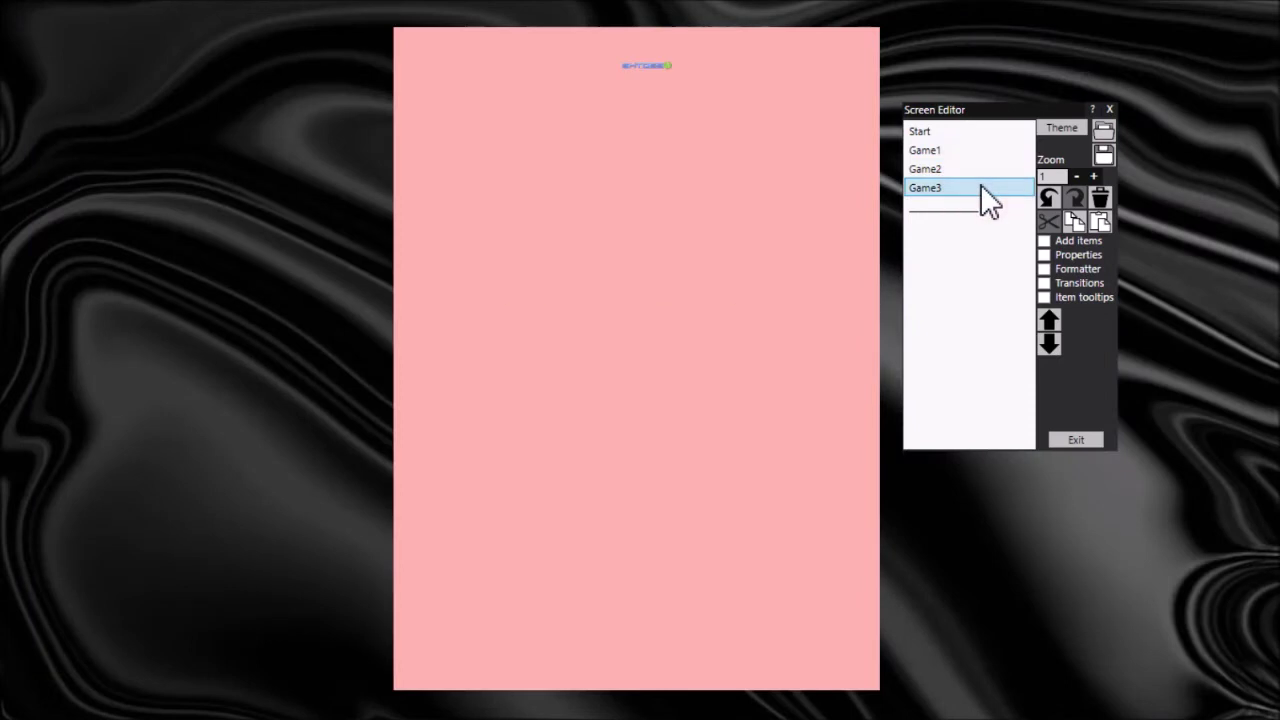
Set the click action of the first game thumbnail on the Start screen to Show screen with the screen name Game1
left_click(1030, 130)
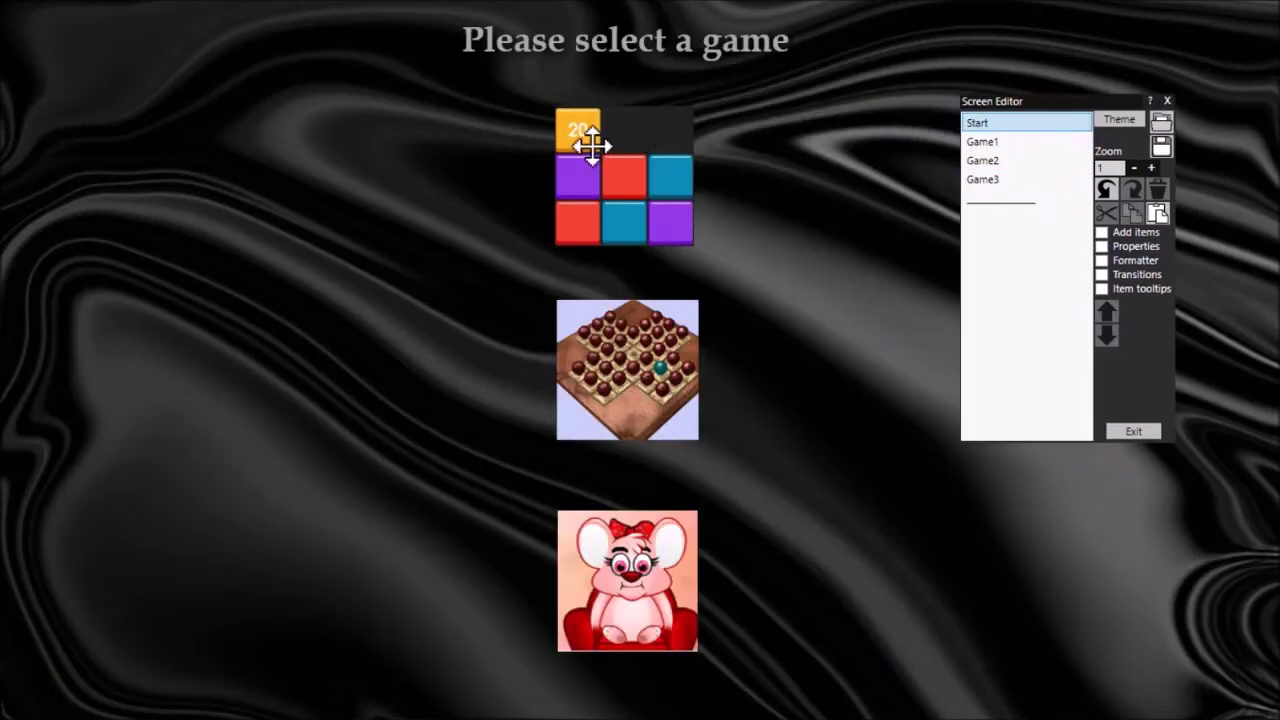
left_click(632, 168)
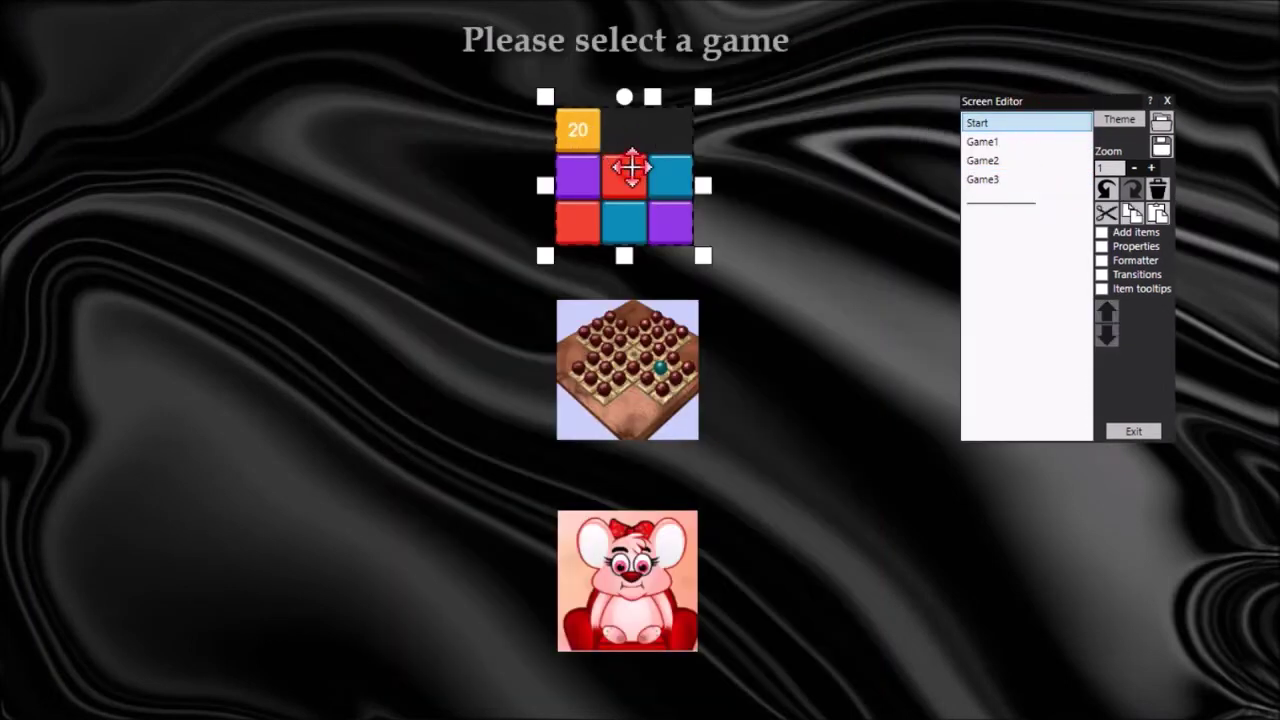
left_click(1141, 249)
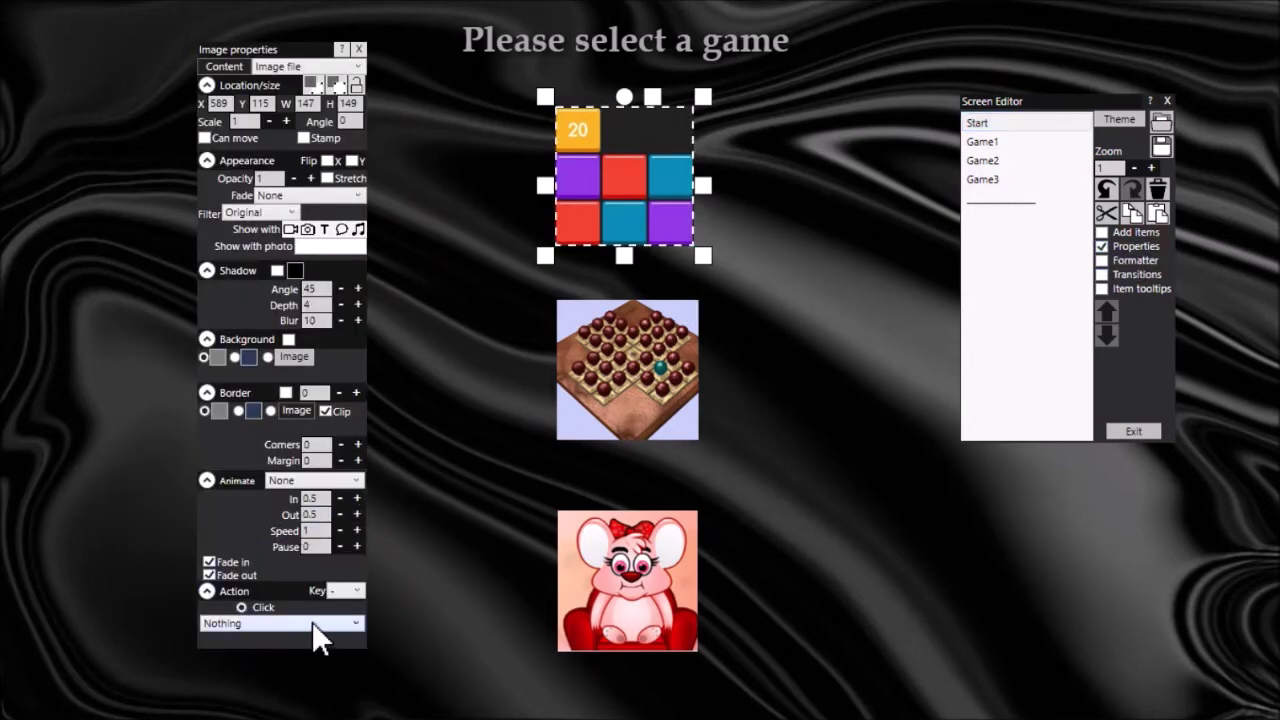
left_click(356, 623)
scroll(310, 470, "down", 1)
left_click_drag(350, 451, 356, 485)
left_click(297, 526)
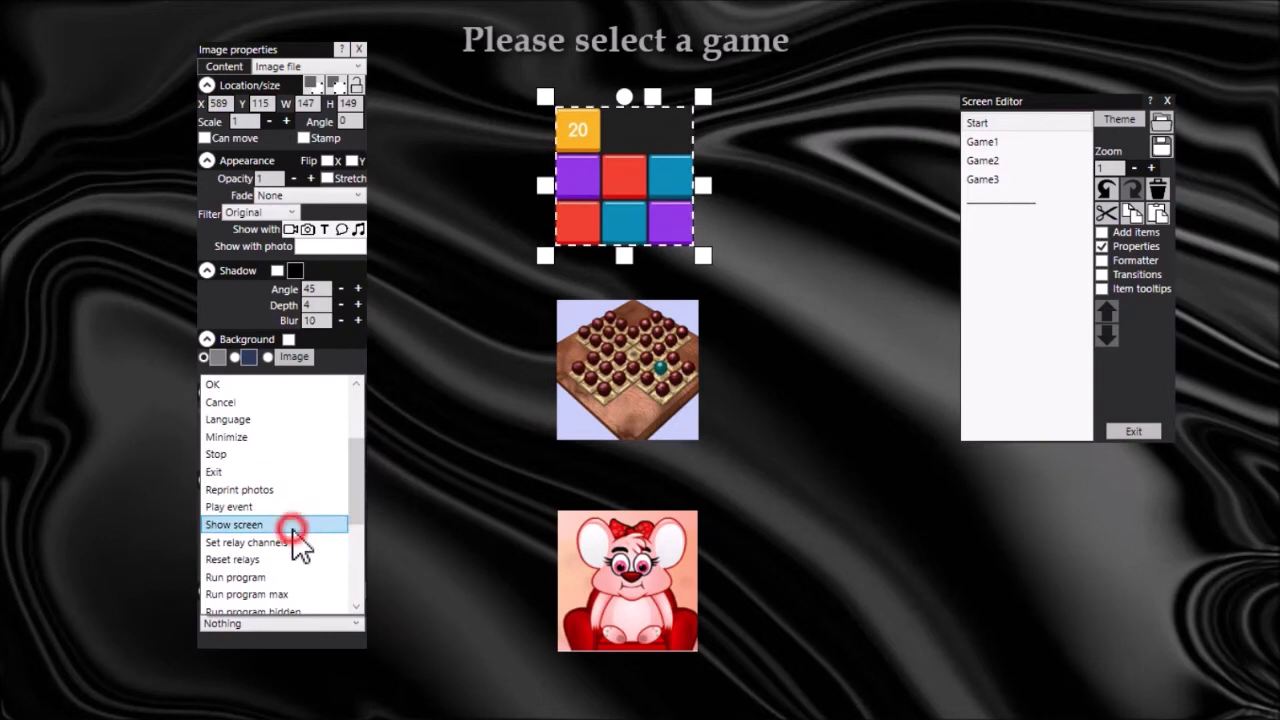
left_click(287, 643)
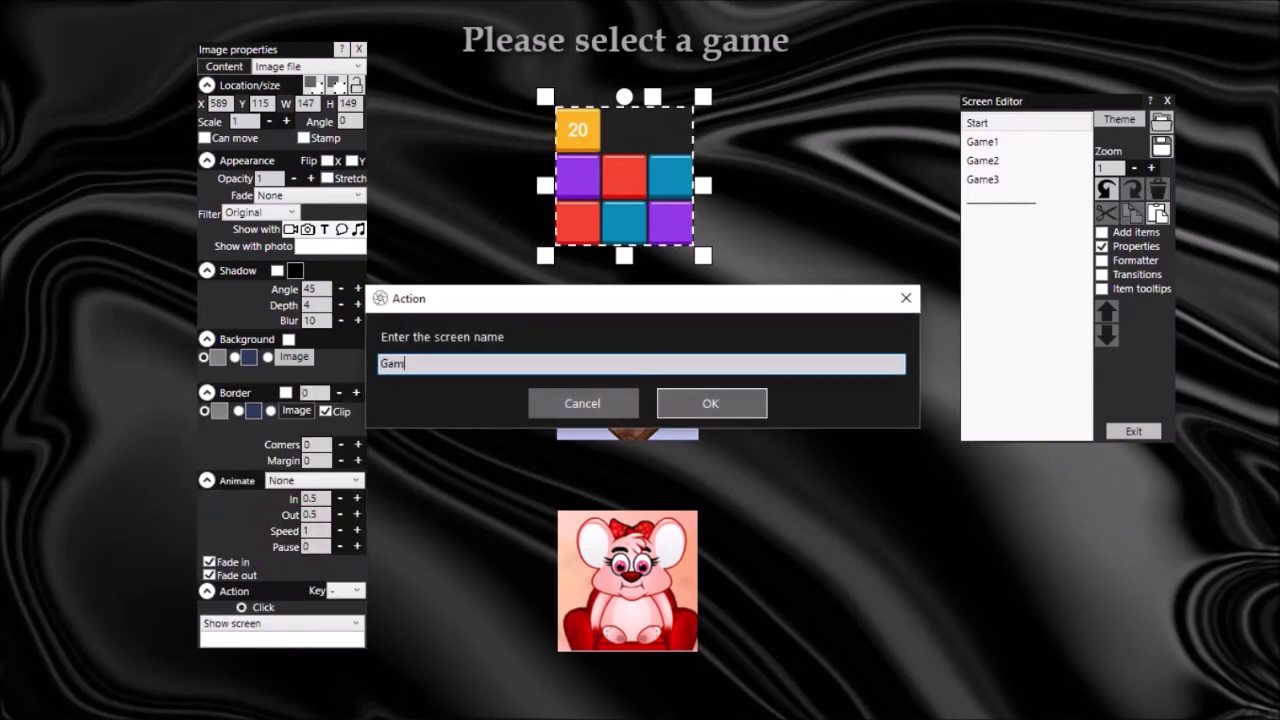
left_click(699, 400)
Set the second game thumbnail's click action to Show screen with the screen name Game2
left_click(638, 365)
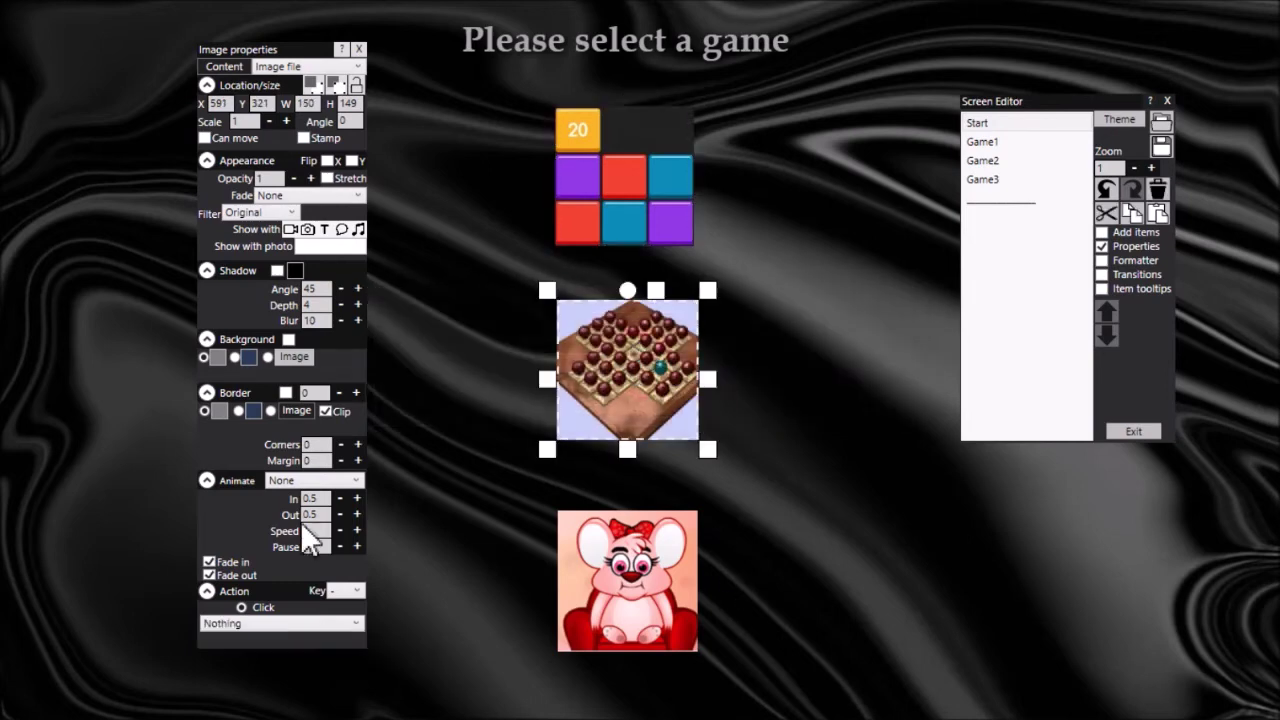
left_click(355, 620)
scroll(309, 525, "down", 1)
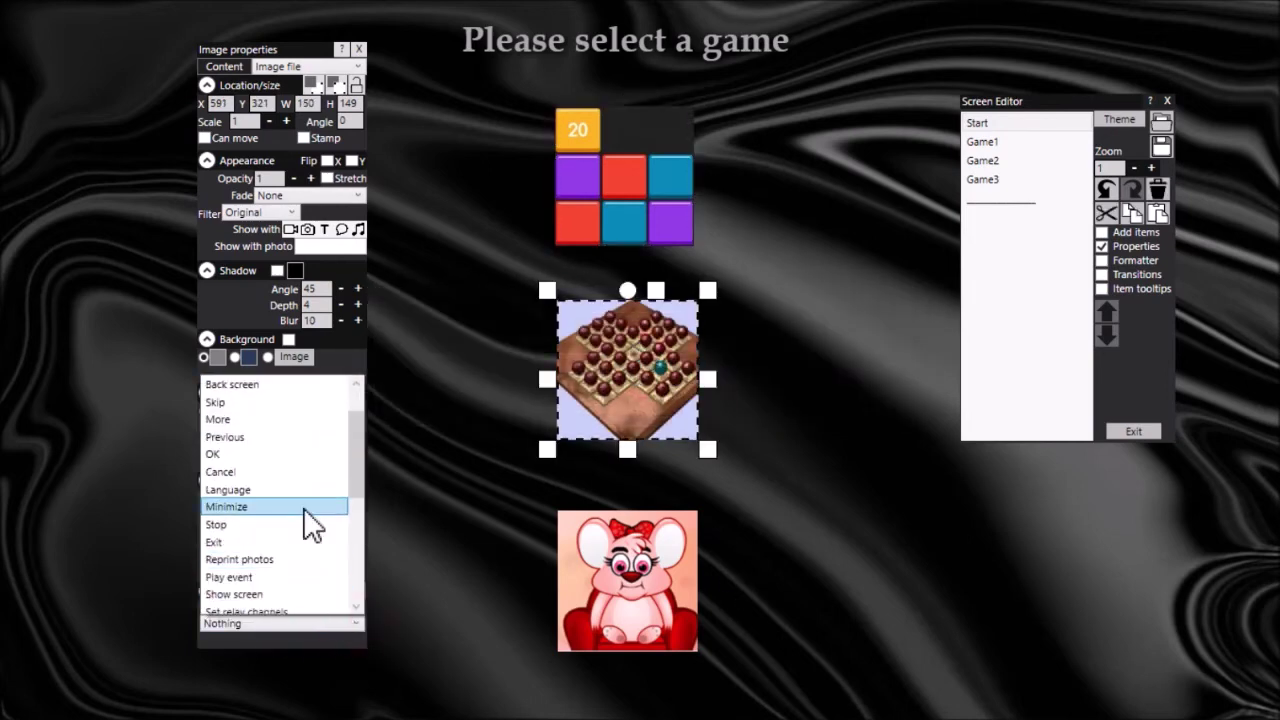
scroll(357, 475, "down", 2)
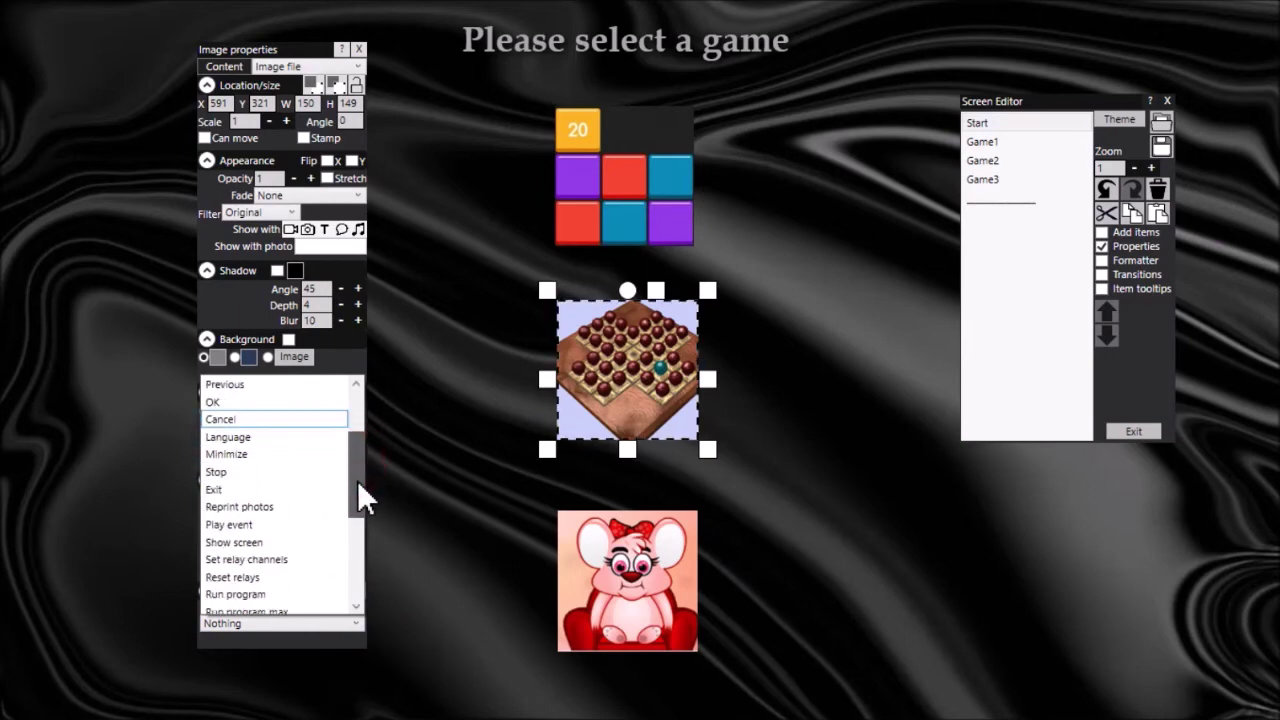
left_click(300, 524)
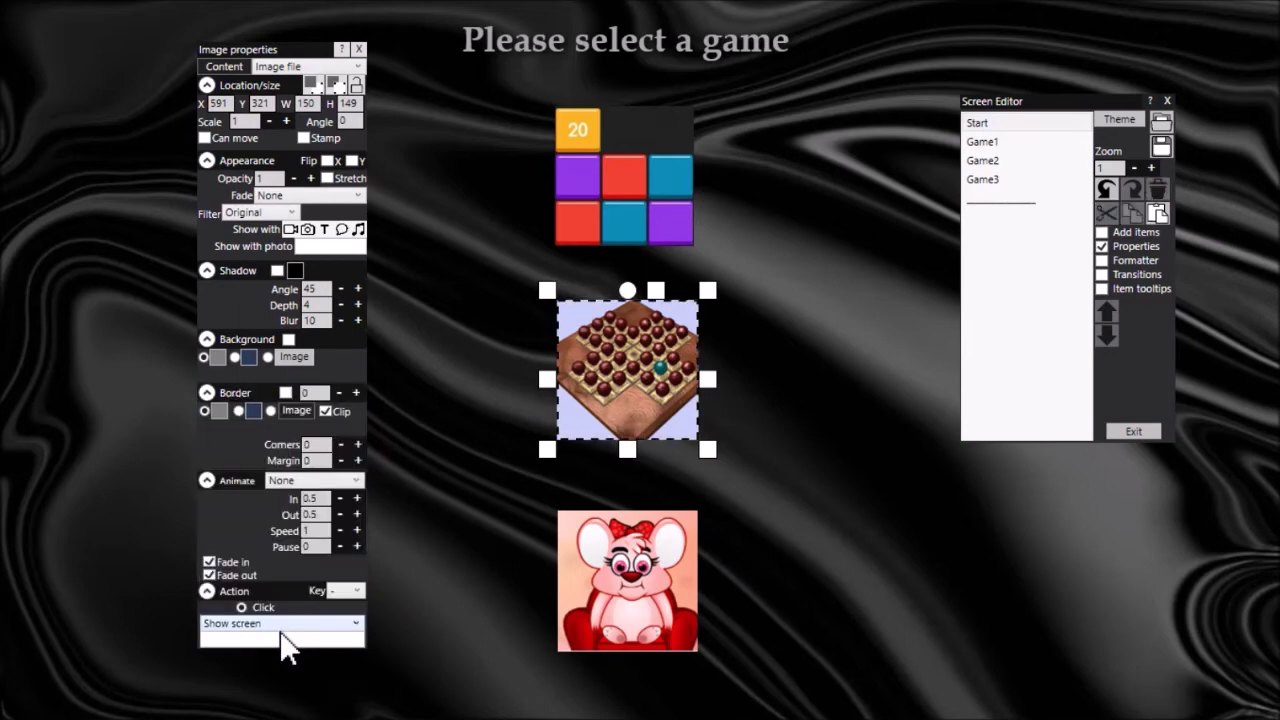
left_click(281, 640)
type("Game2")
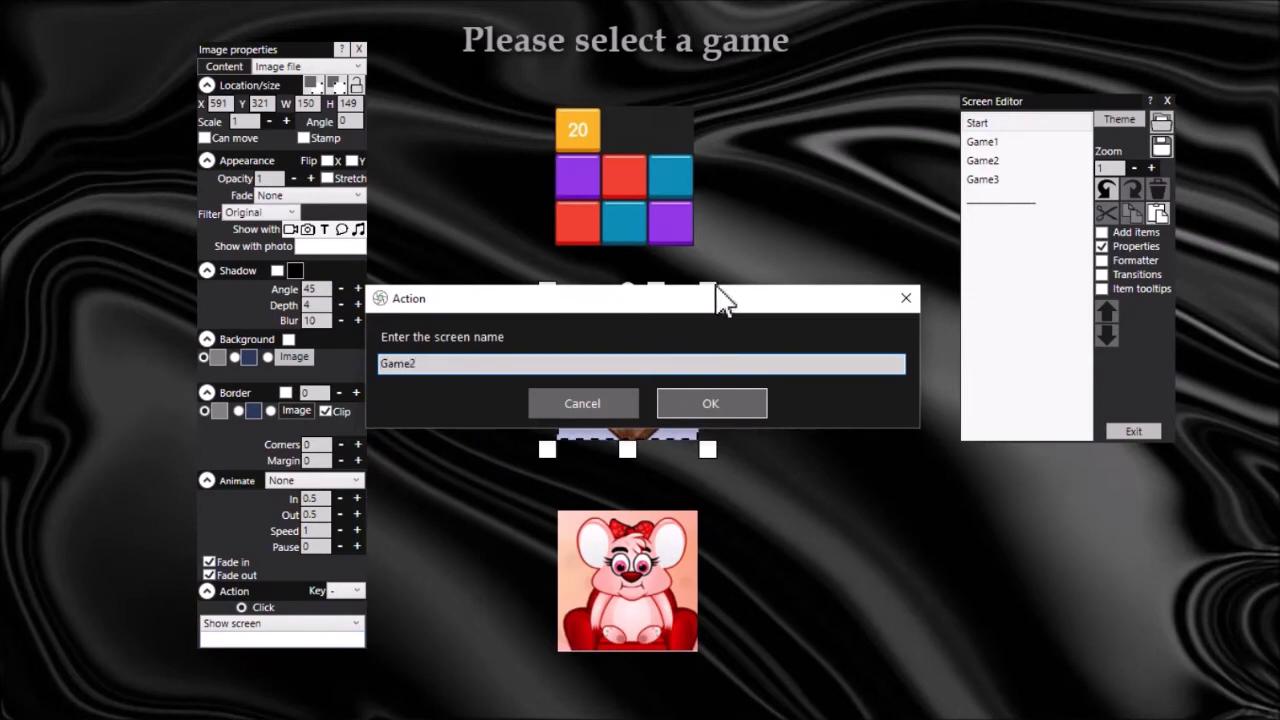
left_click(734, 410)
Set the third game thumbnail's click action to Show screen with the screen name Game3
left_click(641, 578)
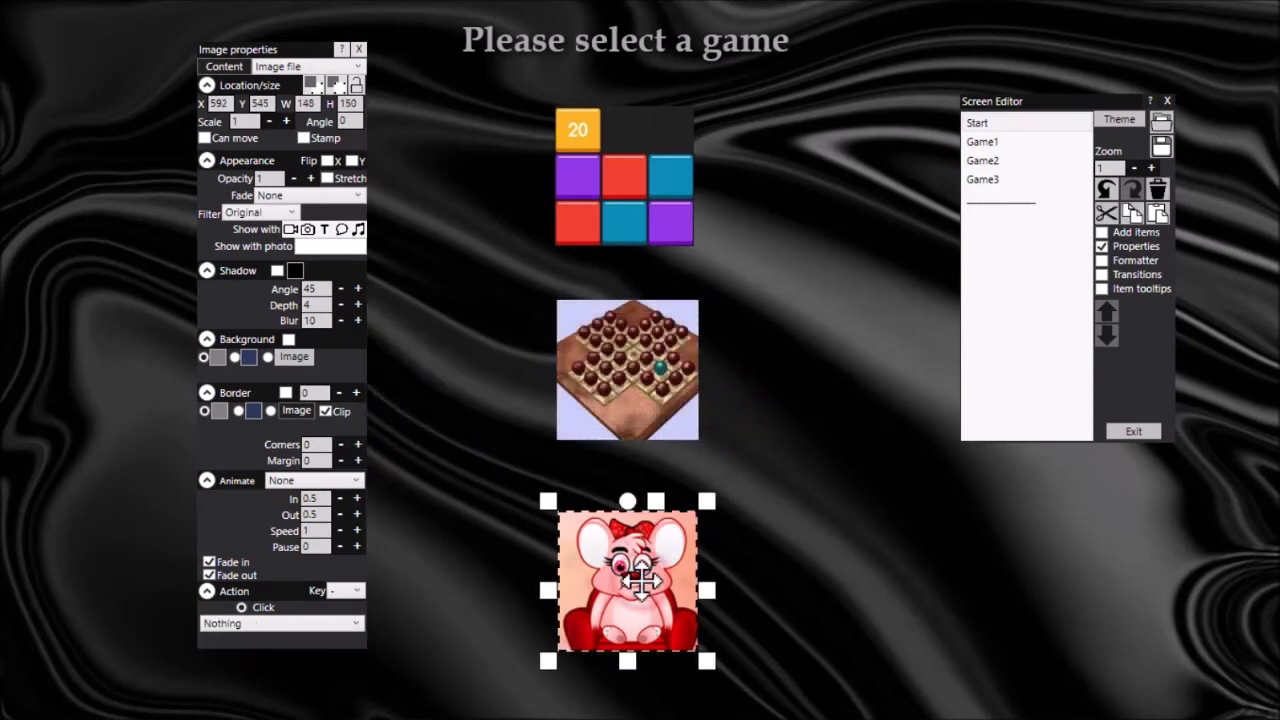
left_click(317, 625)
left_click(349, 455)
left_click_drag(353, 461, 361, 511)
left_click(300, 505)
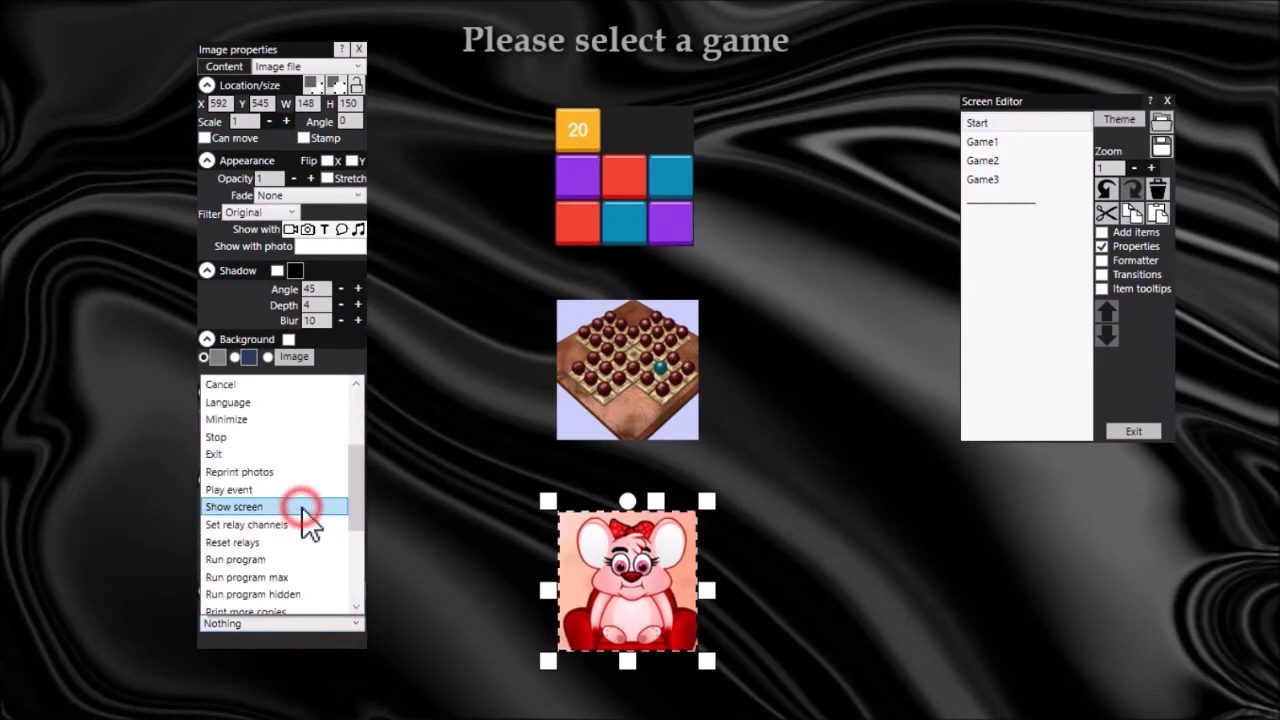
left_click(278, 637)
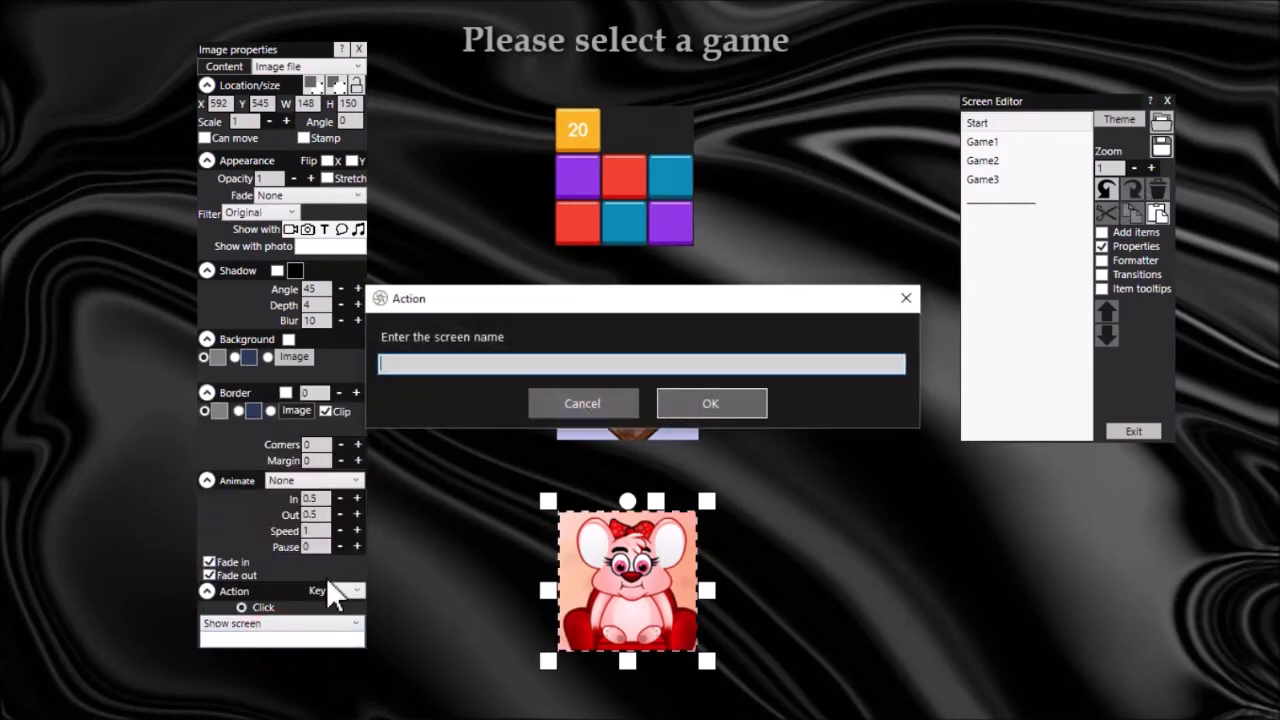
type("Game3")
left_click(708, 403)
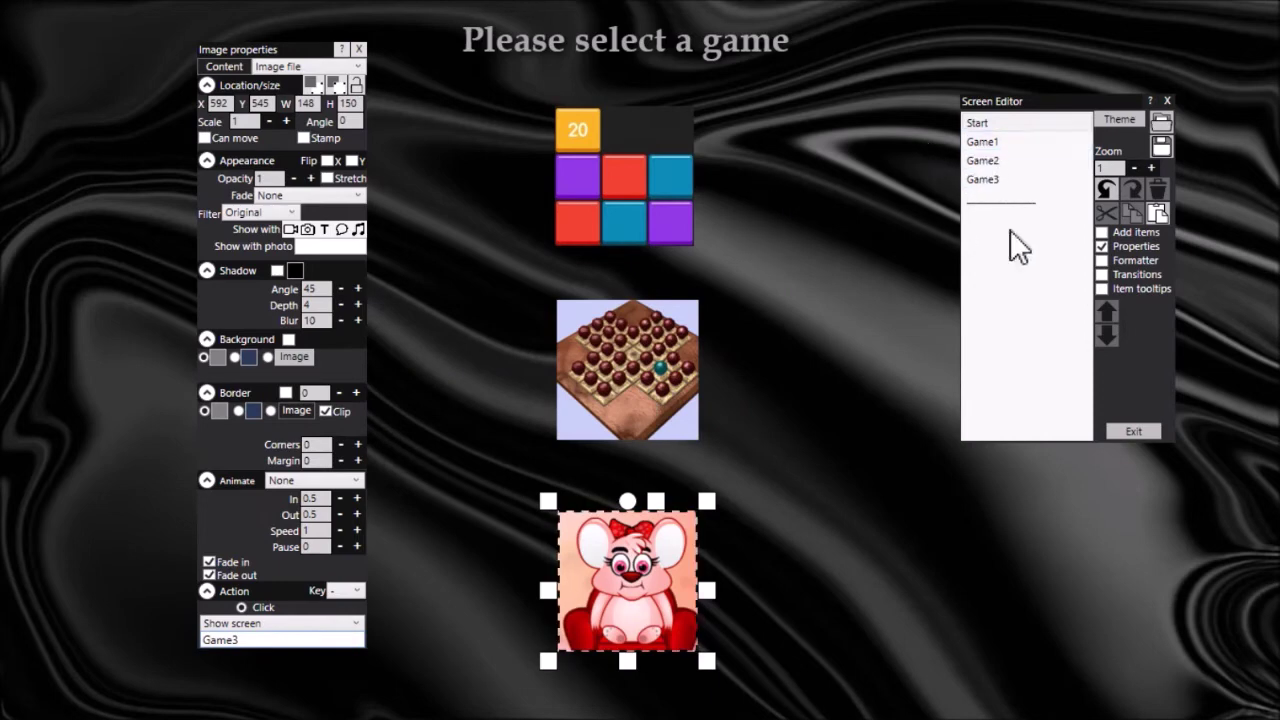
Look through the three game screens and enable the Back button on the Game1 screen
left_click(1034, 141)
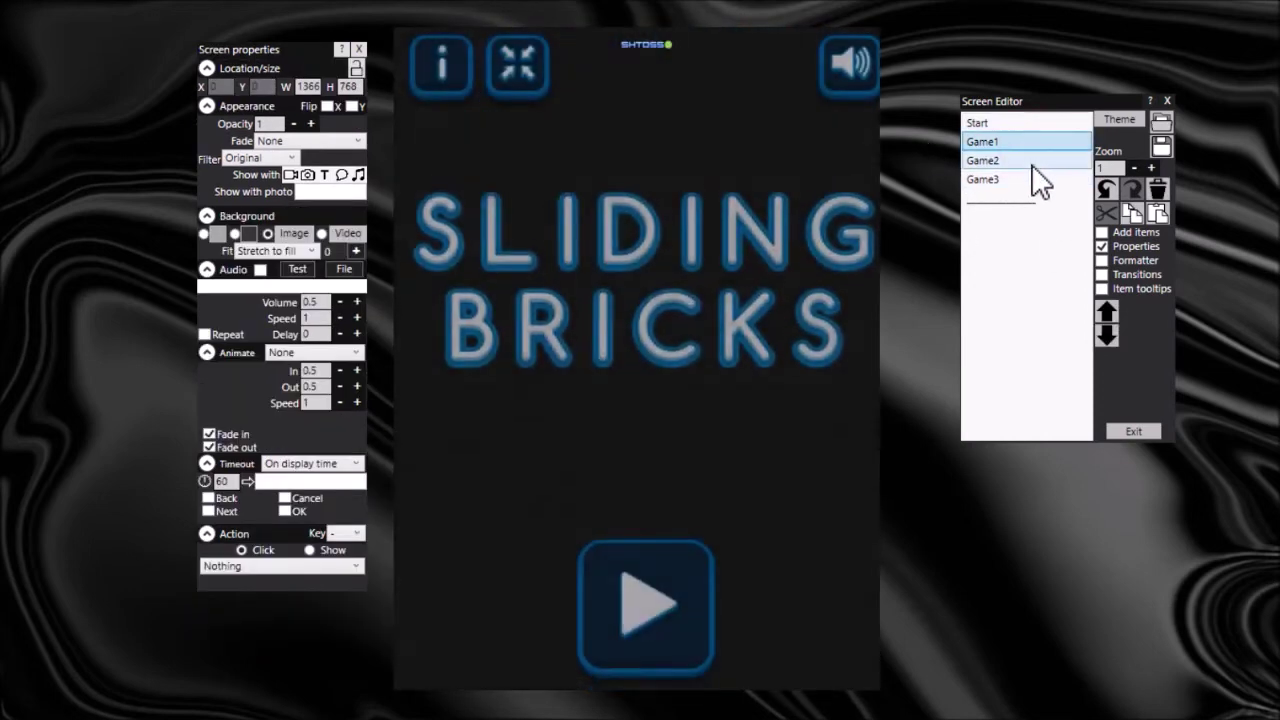
left_click(1032, 162)
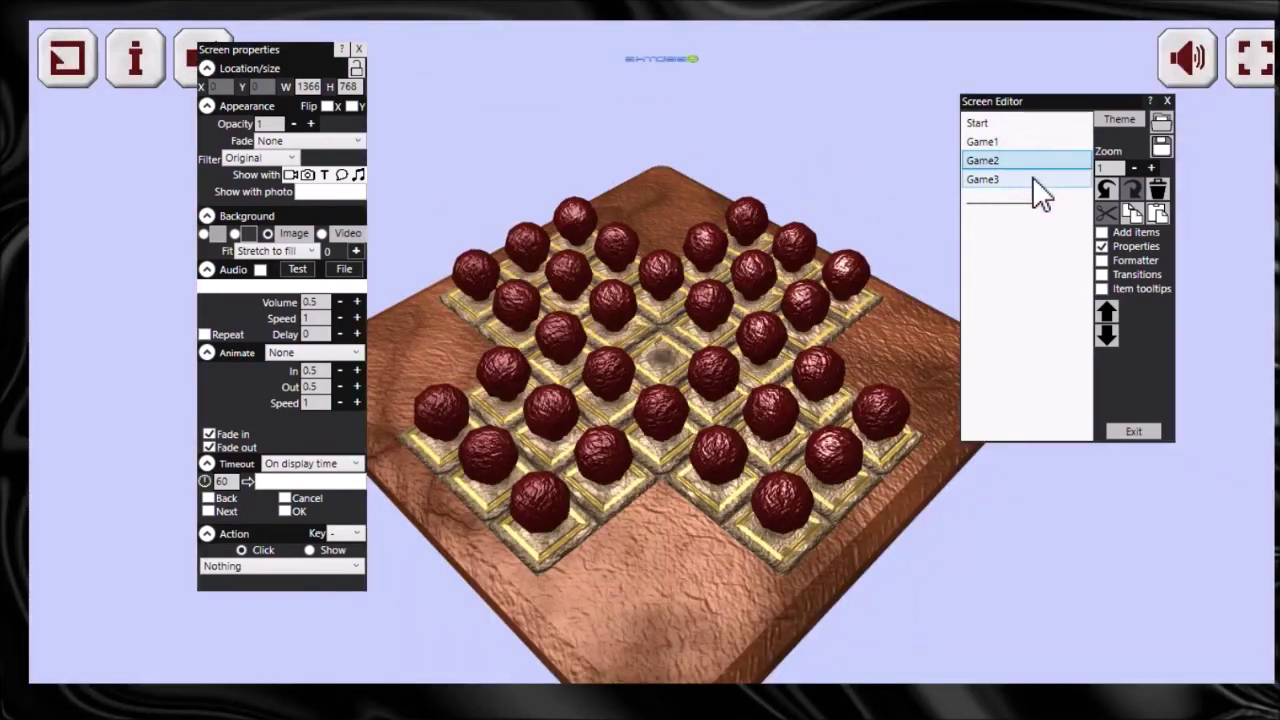
left_click(1032, 179)
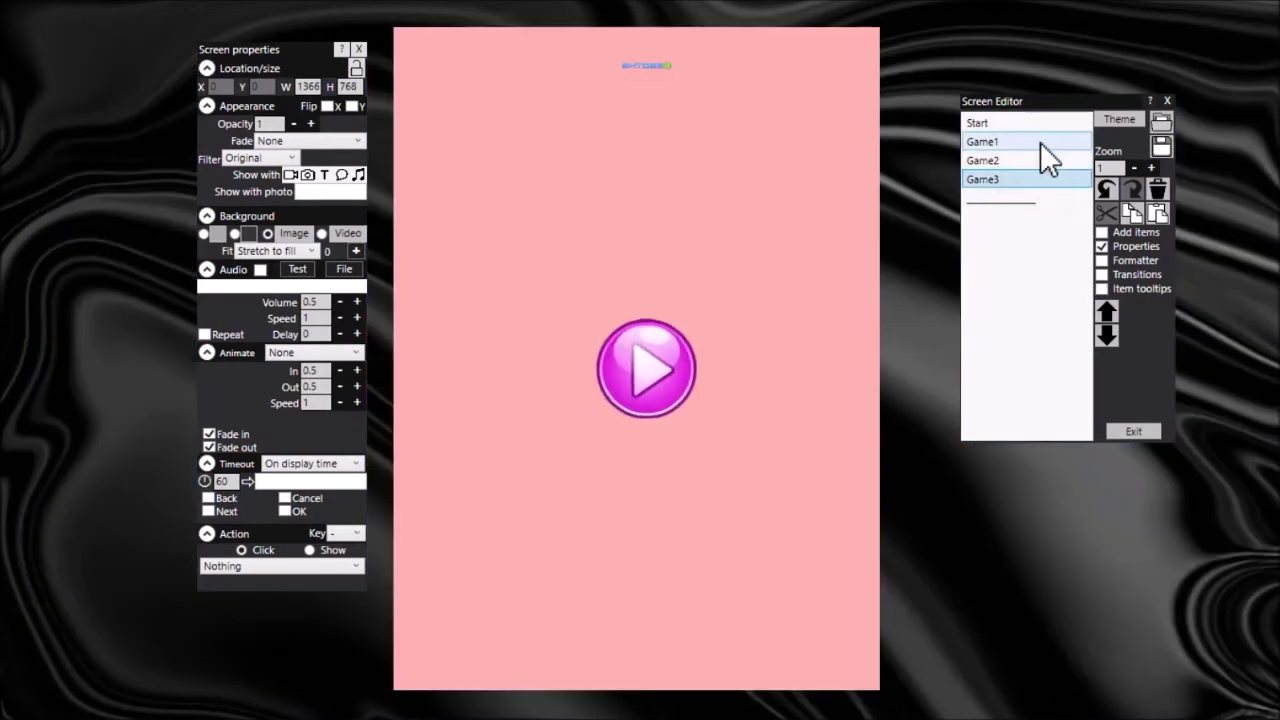
left_click(1040, 142)
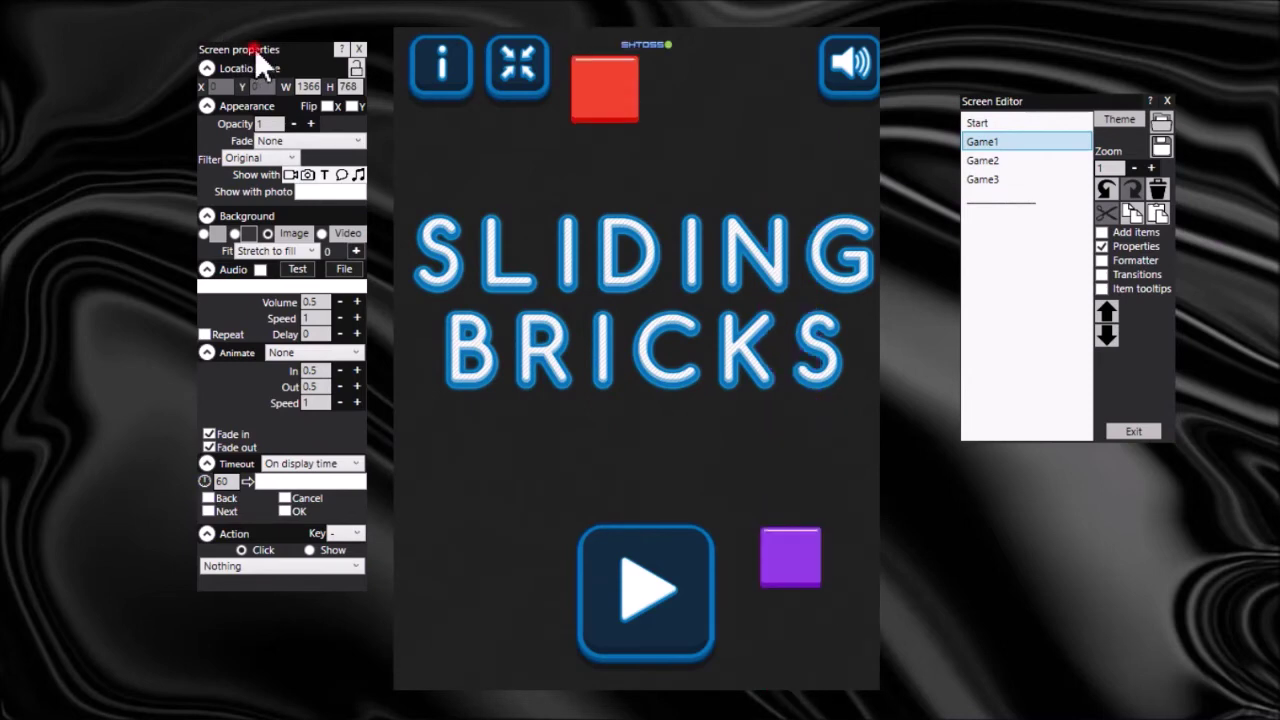
left_click_drag(286, 50, 245, 32)
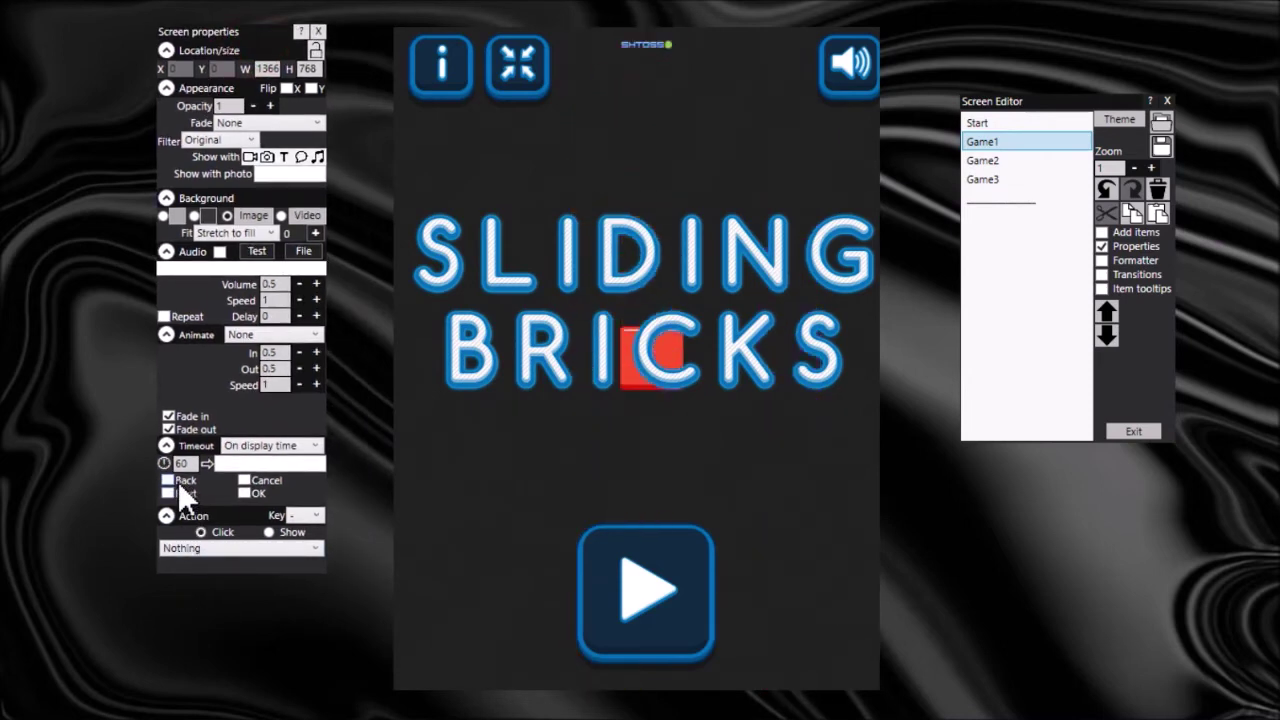
left_click(178, 481)
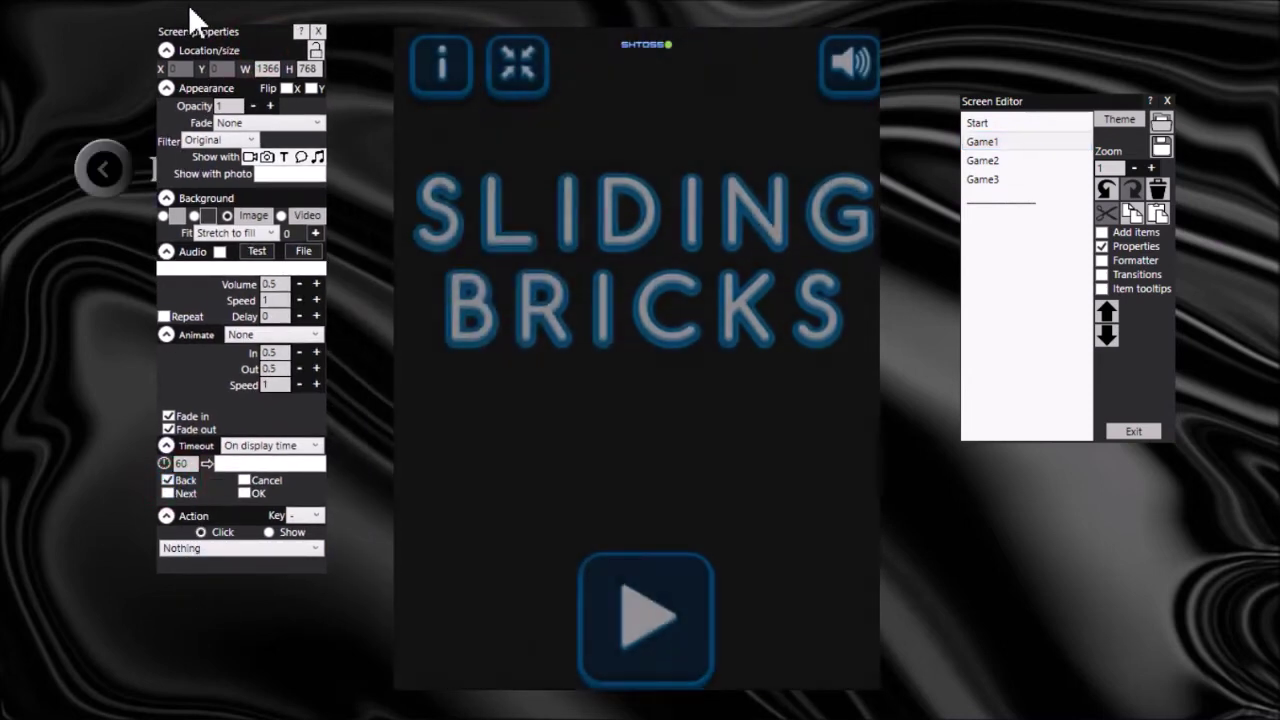
Move the Back button together with its label to the lower-left corner of the Game1 screen, clear of the game
left_click_drag(240, 31, 414, 55)
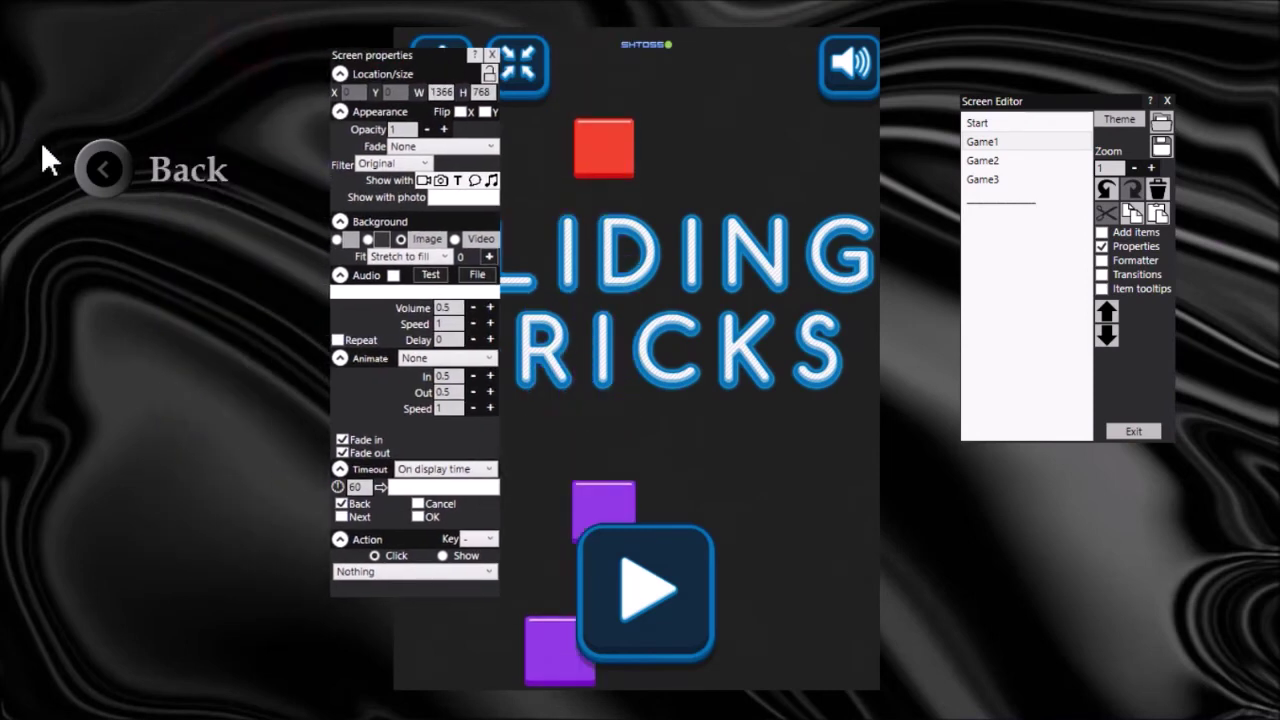
left_click(99, 163)
left_click(101, 165, "shift")
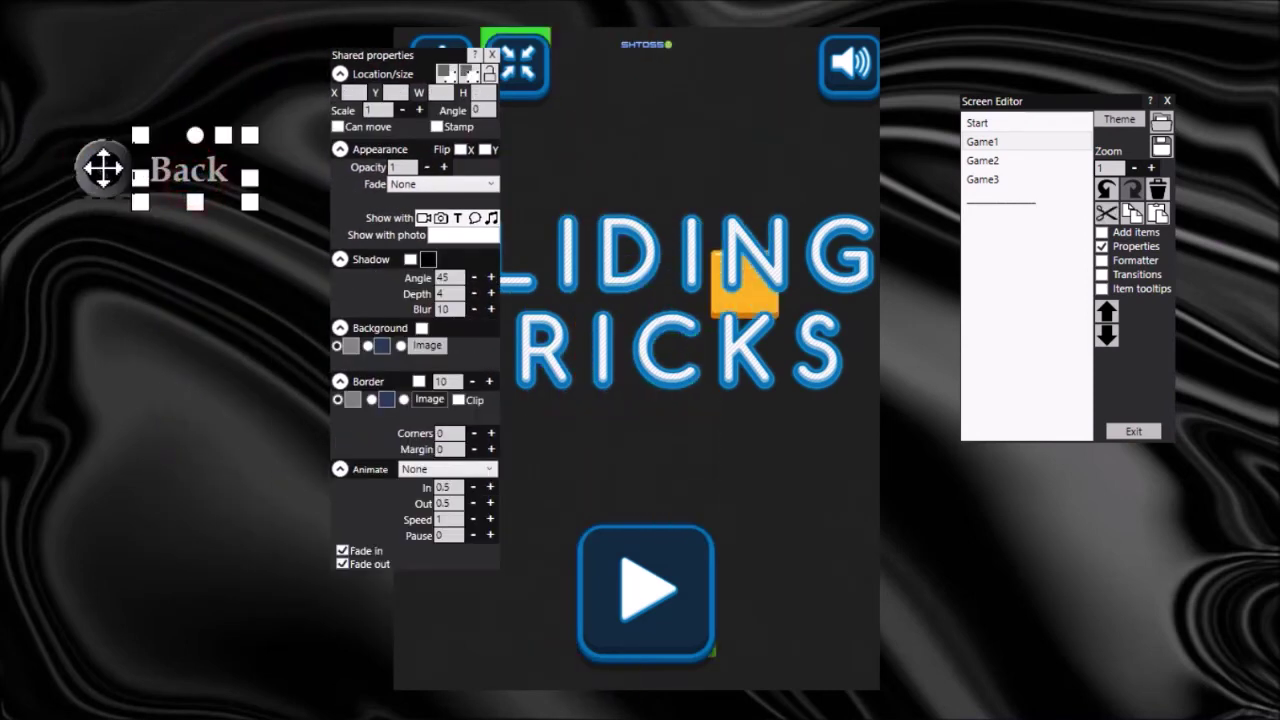
left_click_drag(103, 168, 55, 660)
Enable the Back button on the Game2 screen and move it with its label to that screen's lower-left corner
left_click(1016, 161)
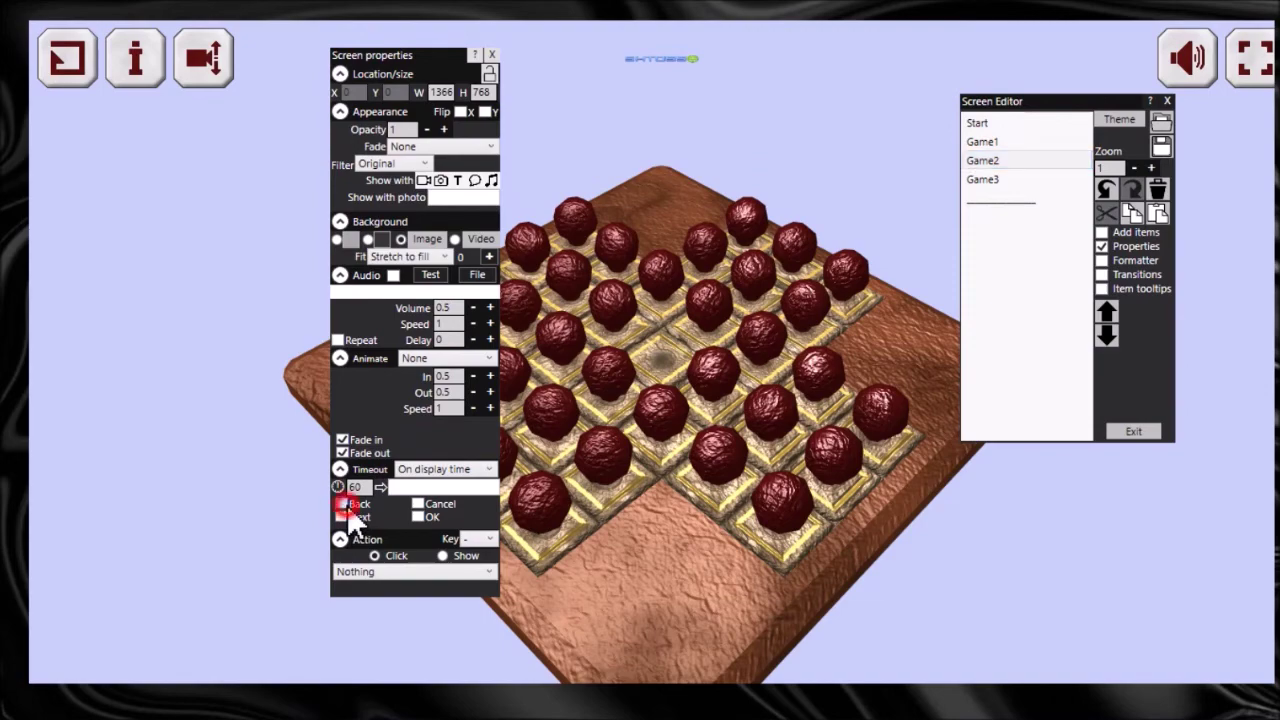
left_click(347, 505)
left_click(180, 173)
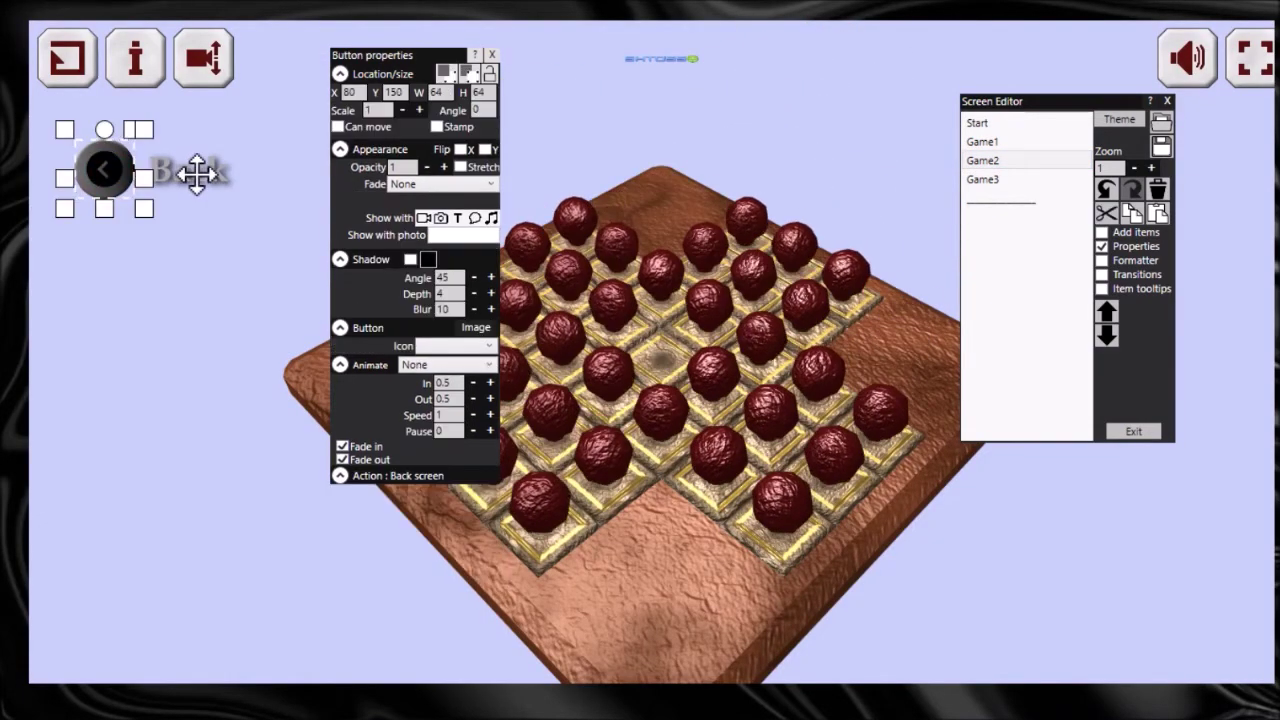
left_click(196, 174, "shift")
left_click_drag(115, 173, 90, 633)
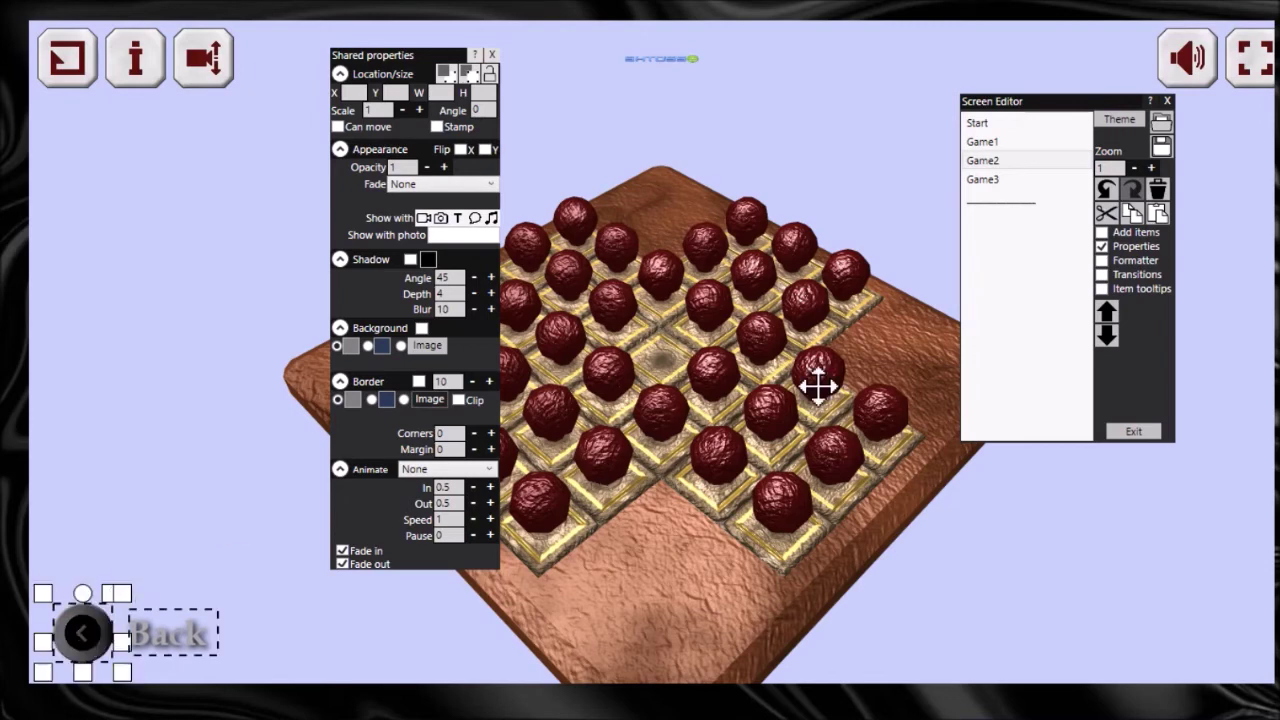
Enable the Back button on the Game3 screen and move it with its label to that screen's lower-left corner
left_click(999, 180)
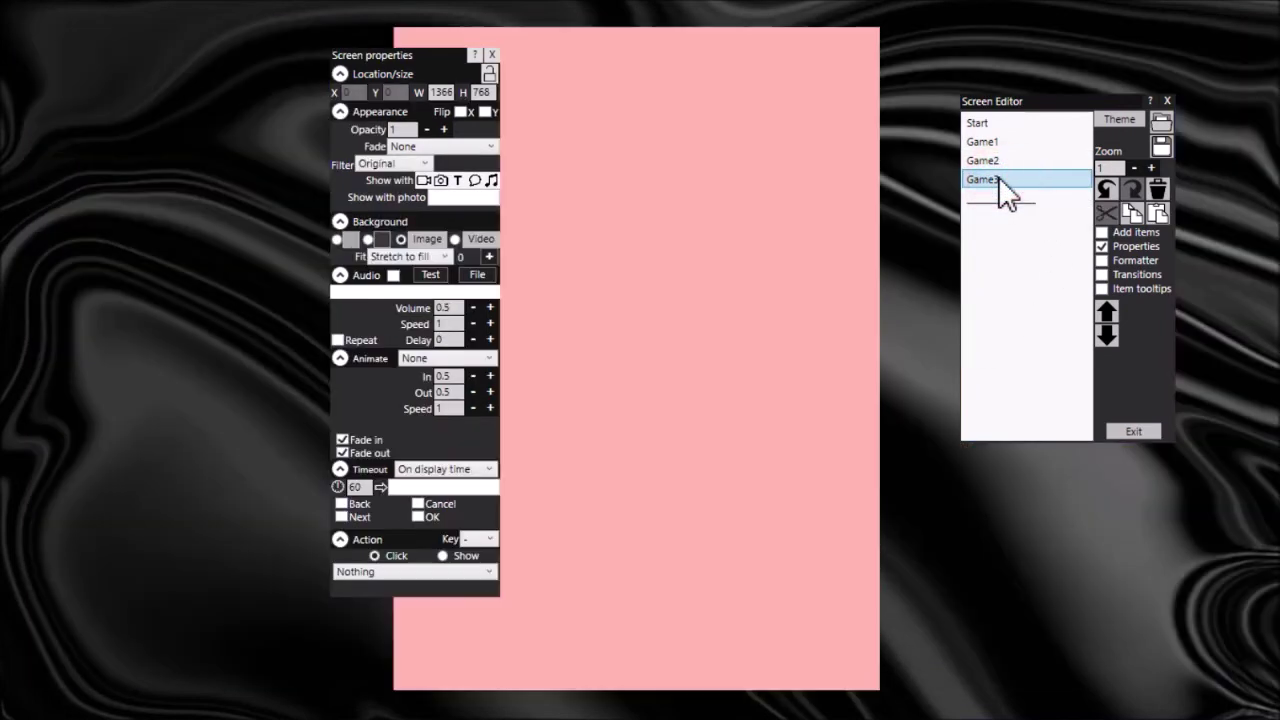
left_click(343, 505)
left_click(106, 168)
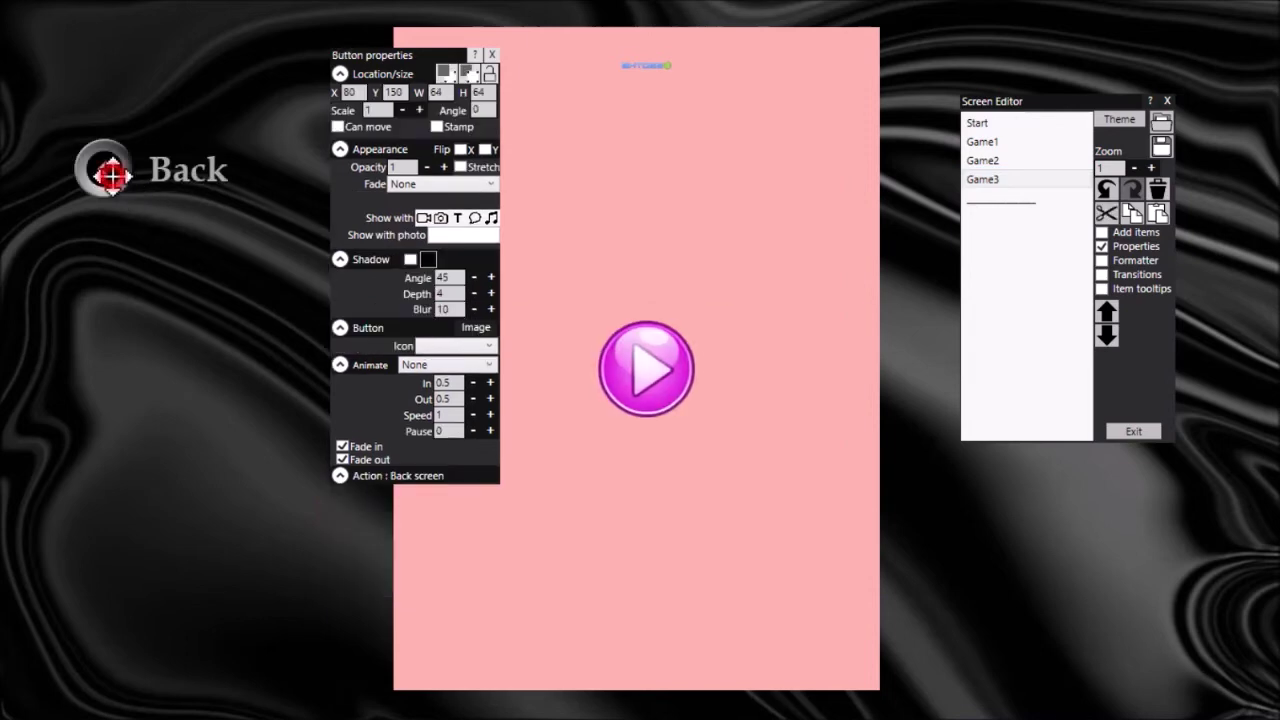
left_click(188, 172, "shift")
left_click_drag(100, 170, 61, 676)
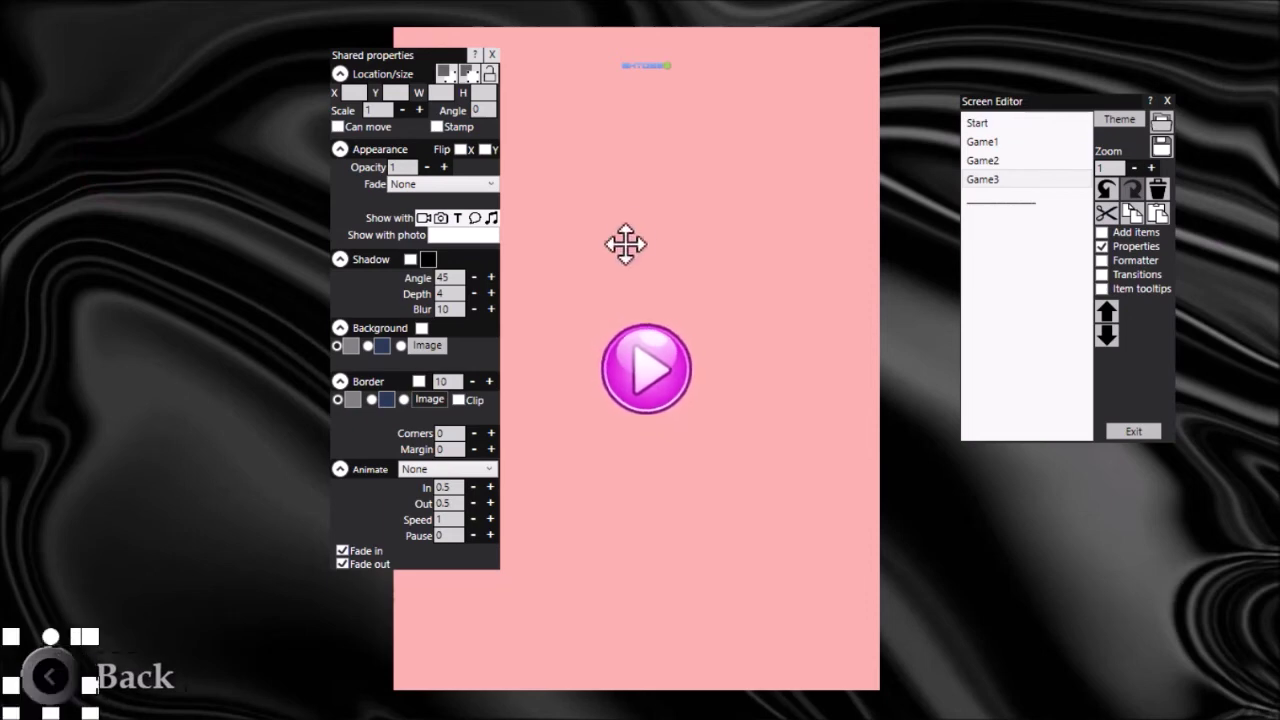
Return to the Start screen, leave the screen editor and save the event under the file name games.rbe
left_click(1003, 122)
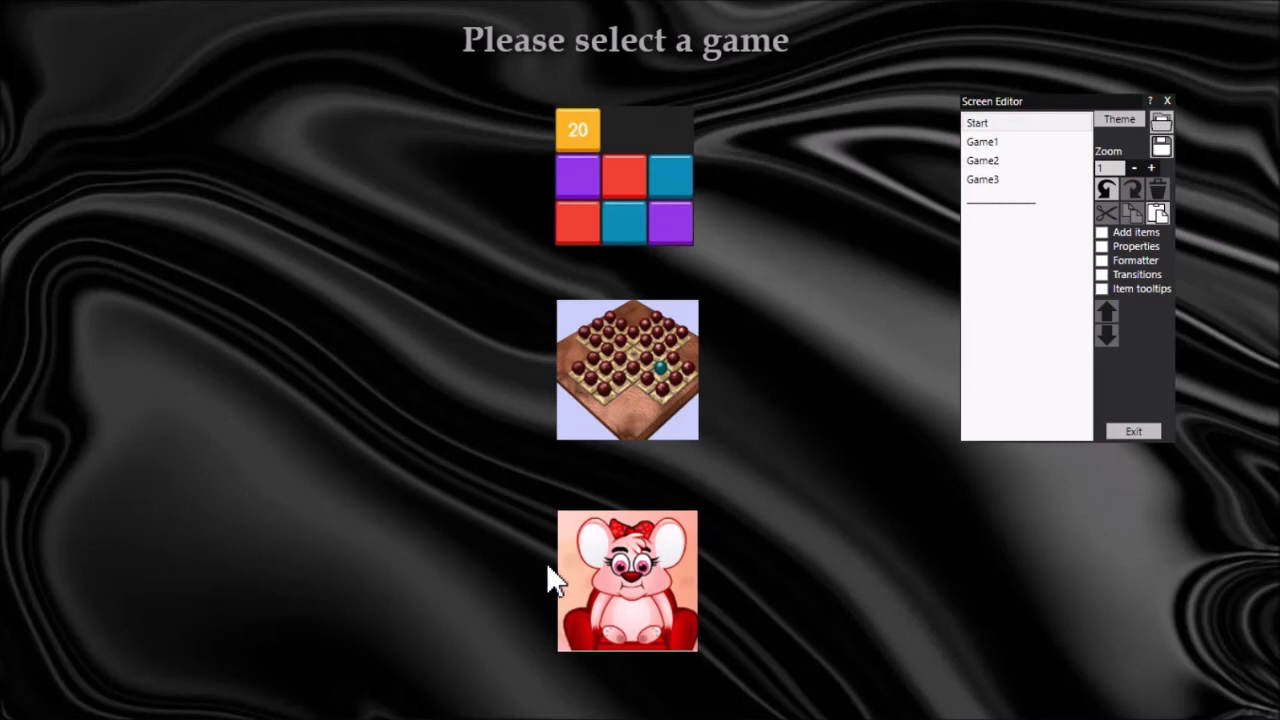
left_click(1149, 430)
left_click(507, 143)
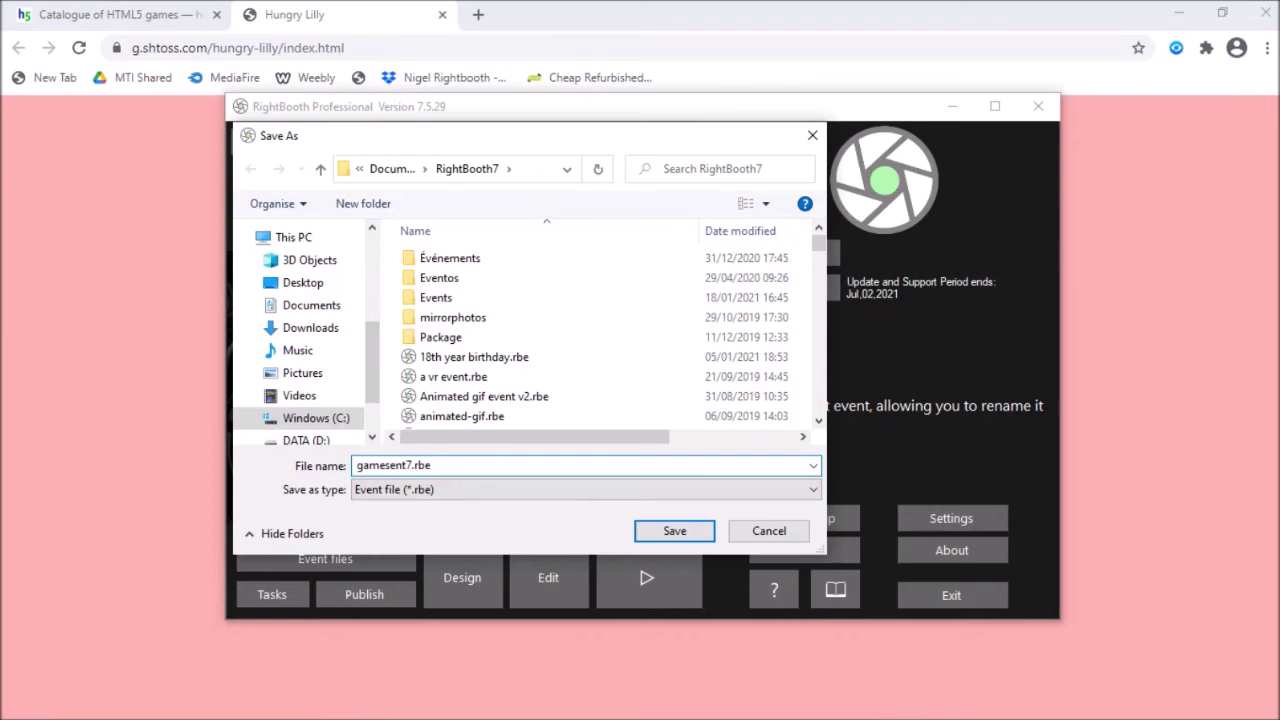
left_click(661, 539)
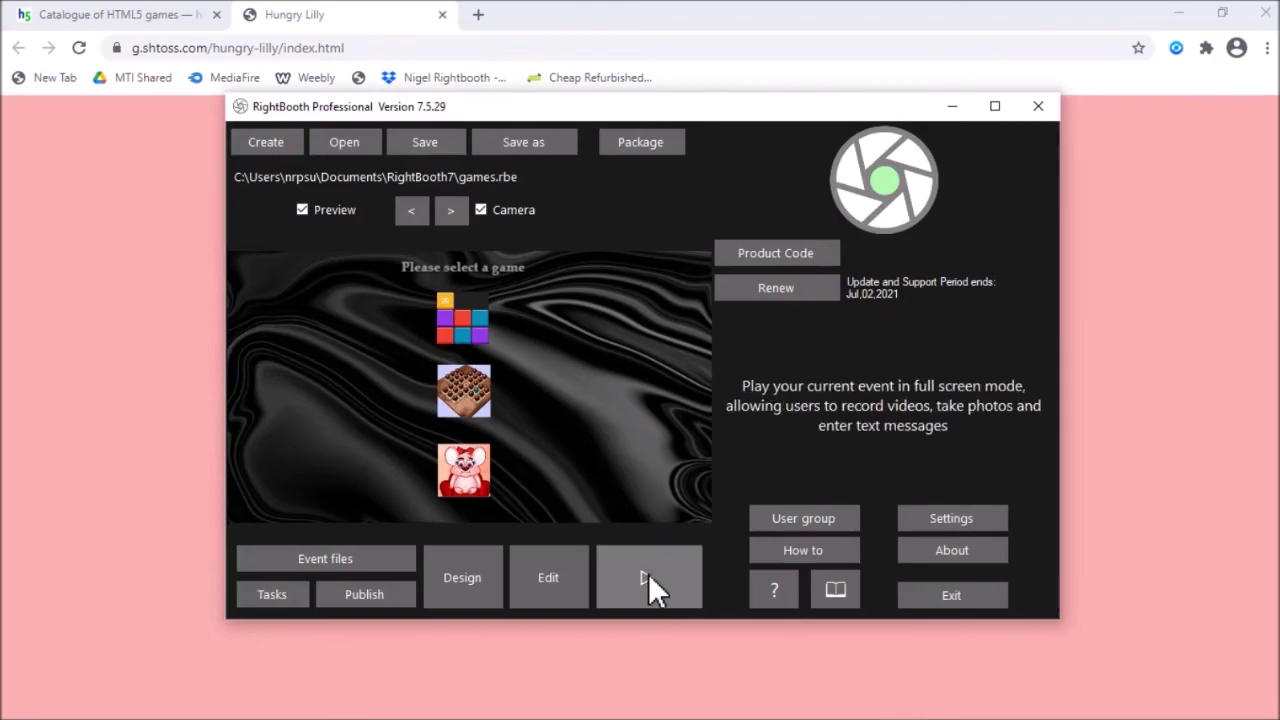
Play the event in full screen, open the first game from its thumbnail and start a round of Sliding Bricks
left_click(648, 575)
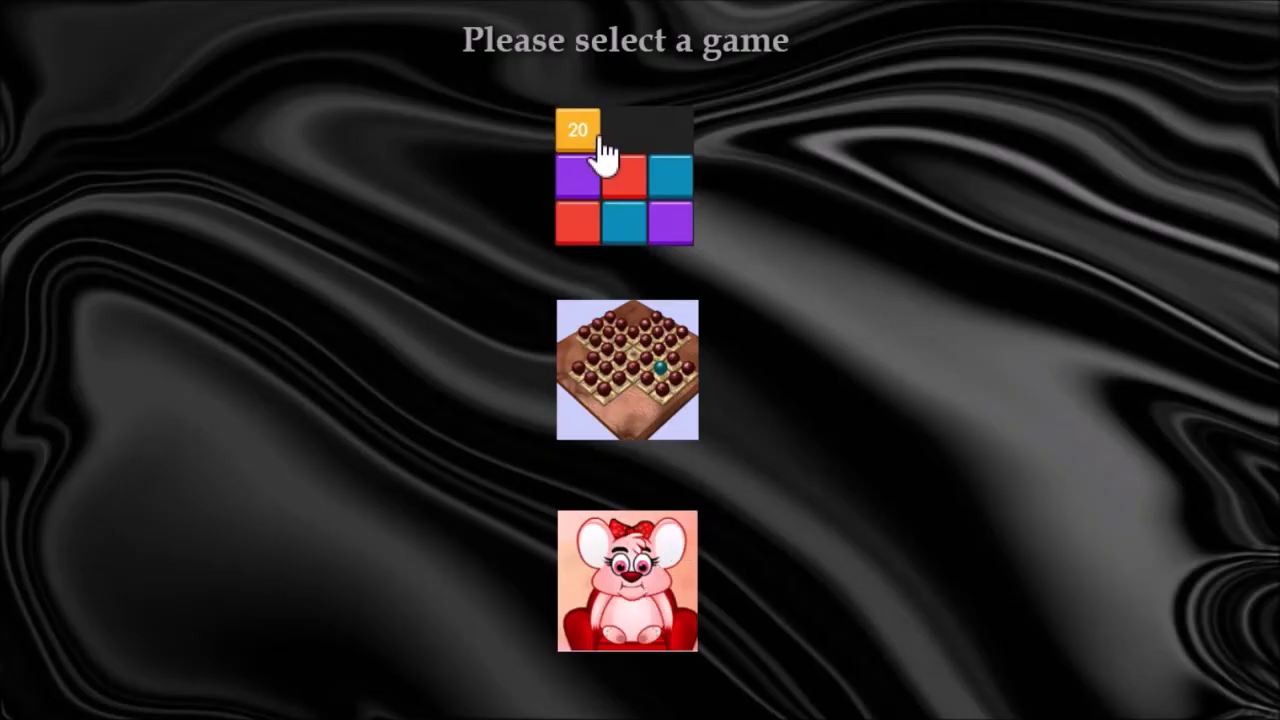
left_click(622, 172)
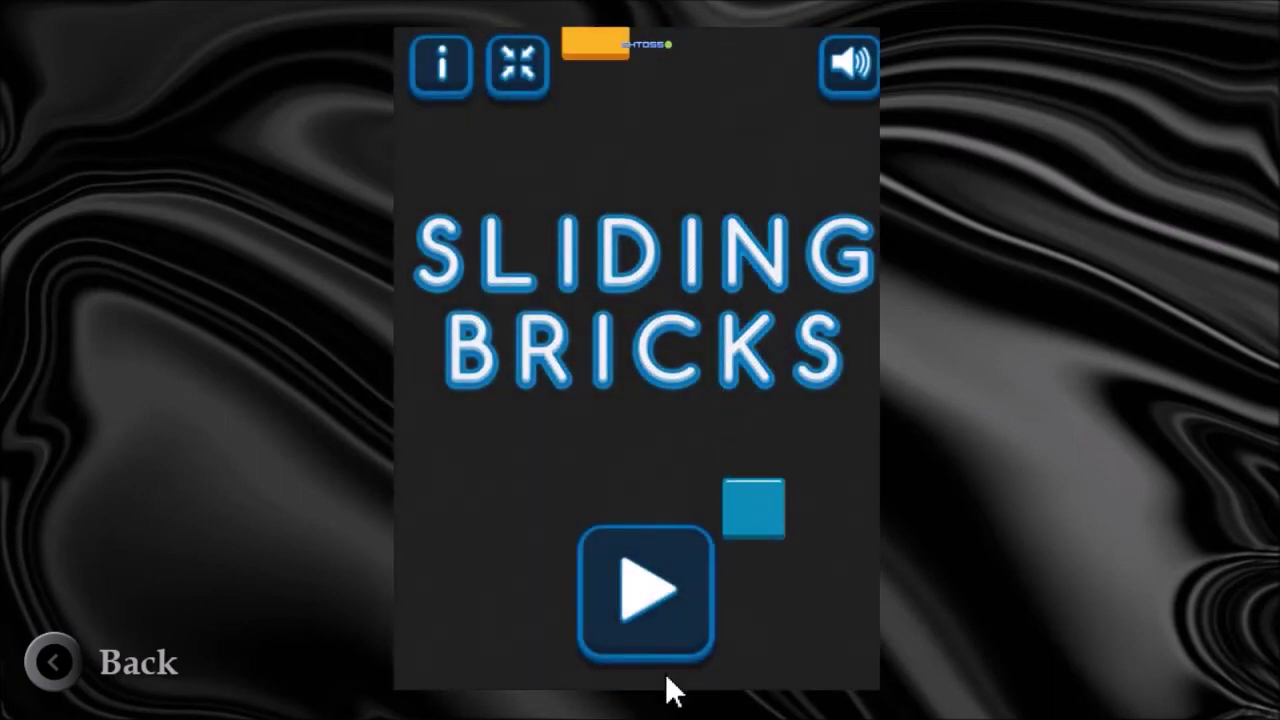
left_click(652, 602)
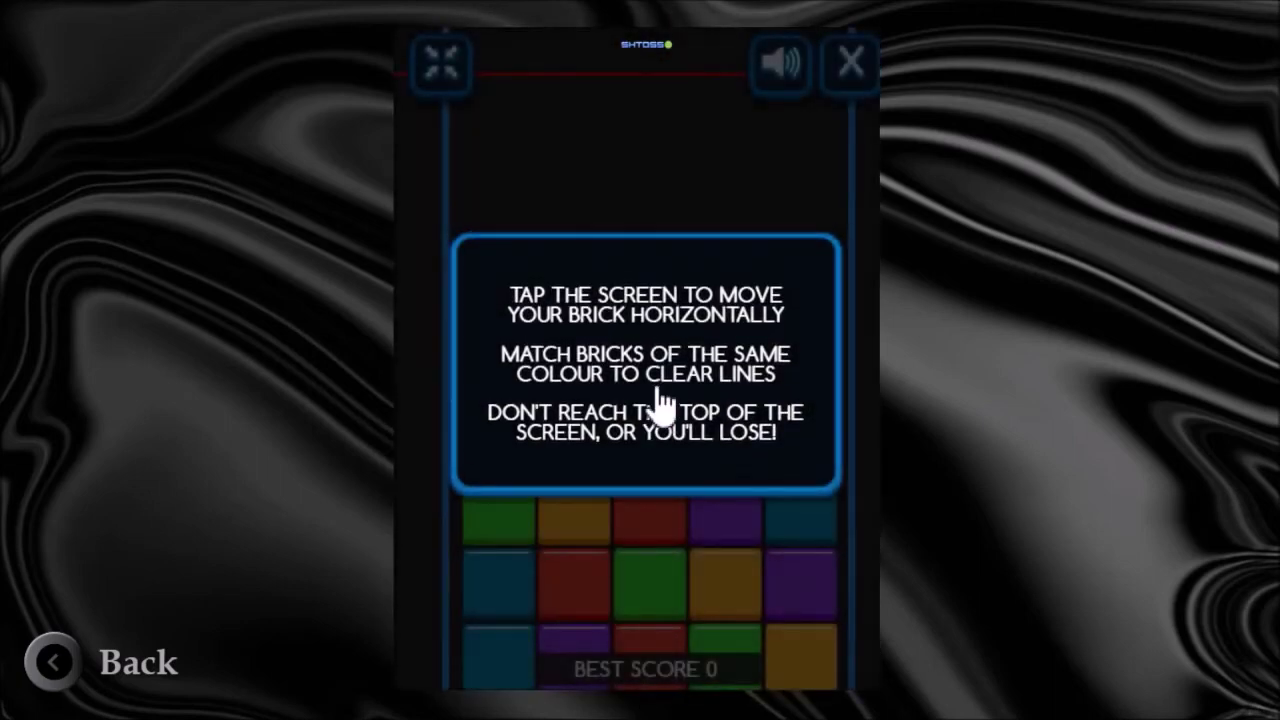
left_click(660, 384)
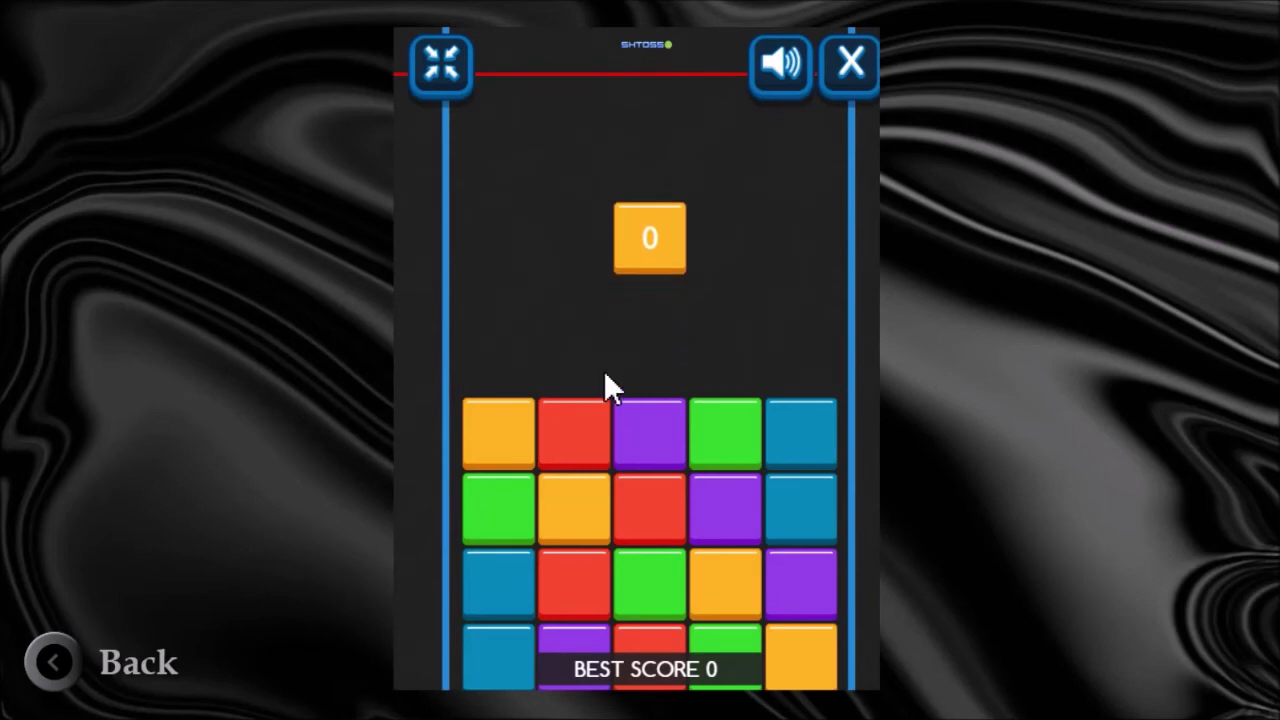
Play several moves of Sliding Bricks and use its screen's Back button to return to the game selection
left_click(498, 410)
left_click(572, 435)
left_click(720, 465)
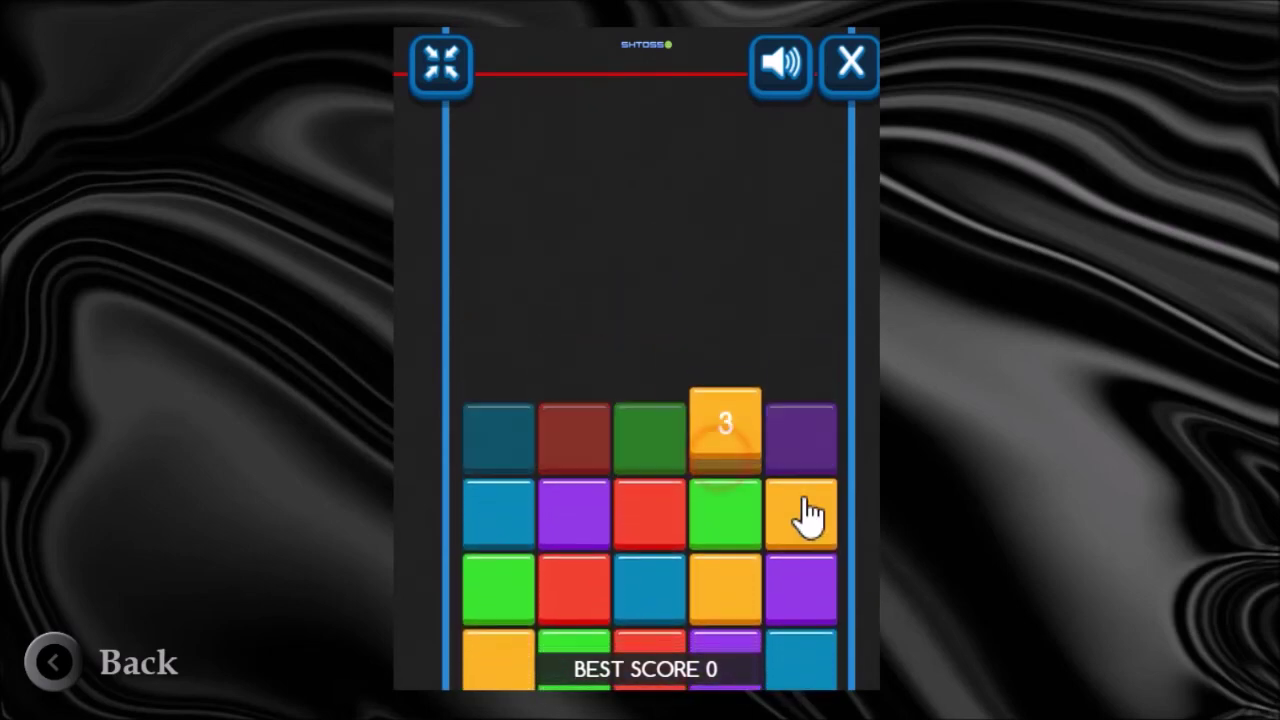
left_click(816, 505)
left_click(720, 530)
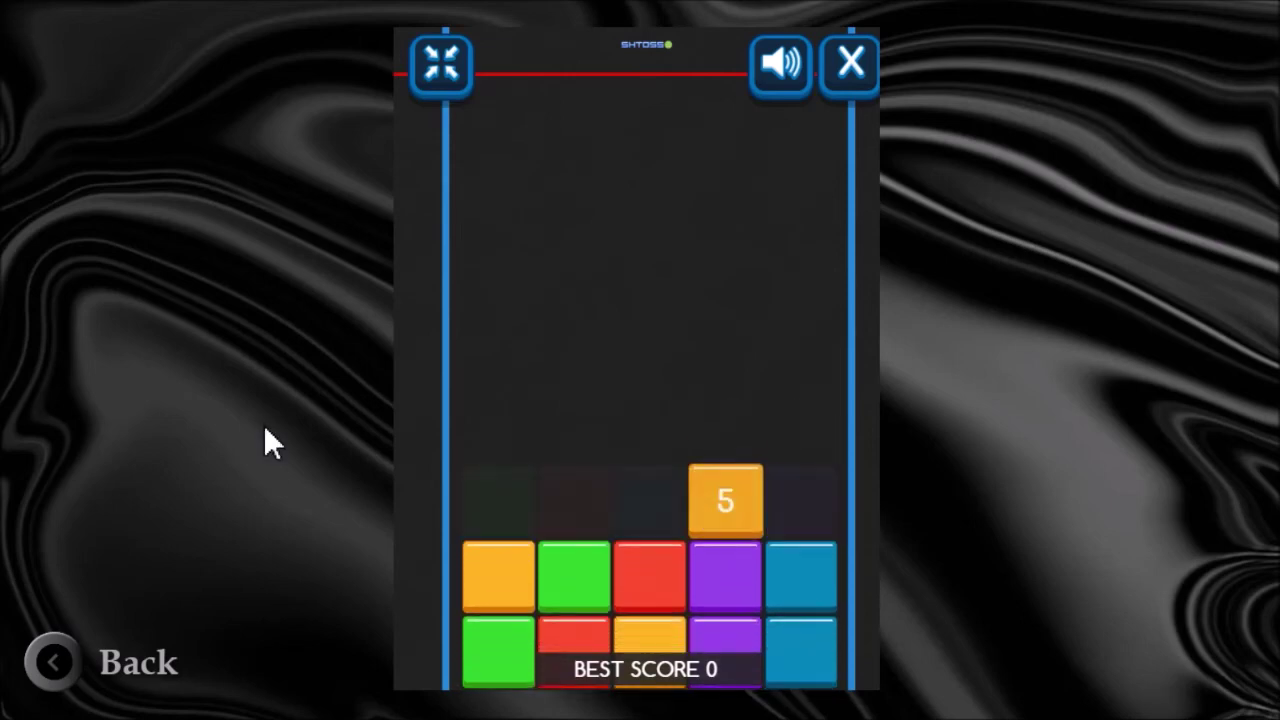
left_click(42, 664)
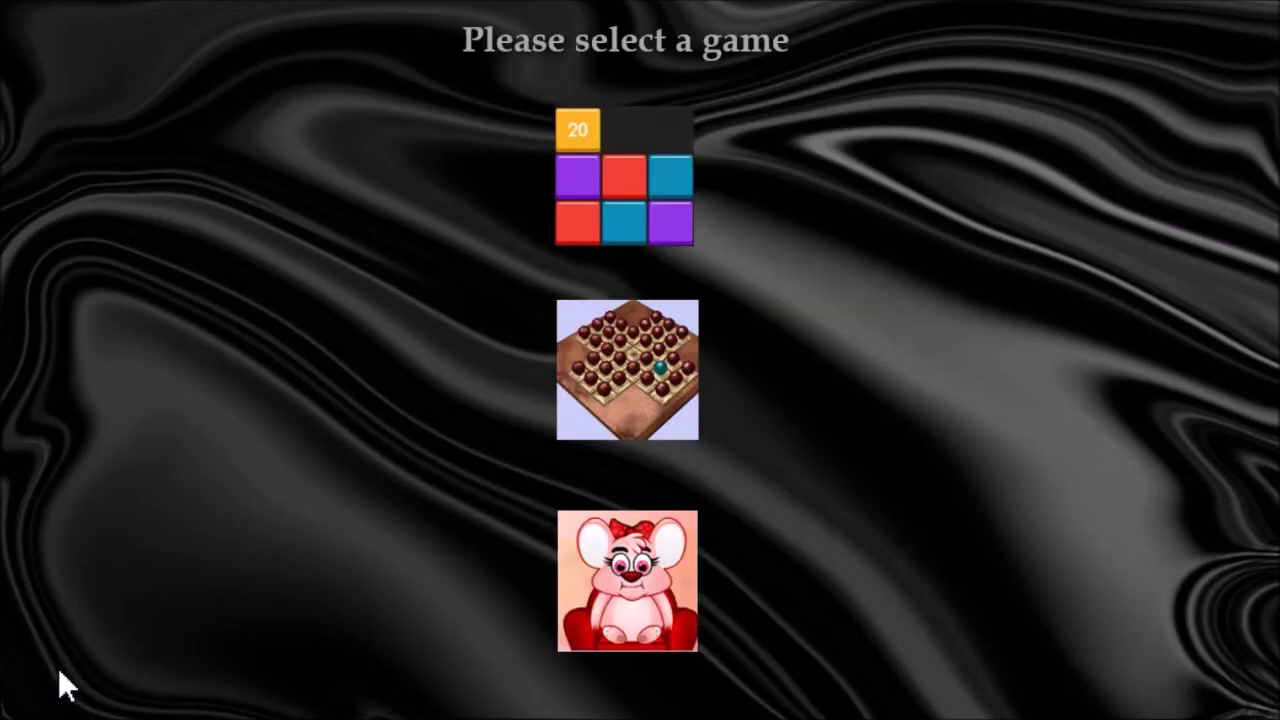
Open the second game from its thumbnail, make one peg jump into the centre hole and go back to the game selection
left_click(630, 385)
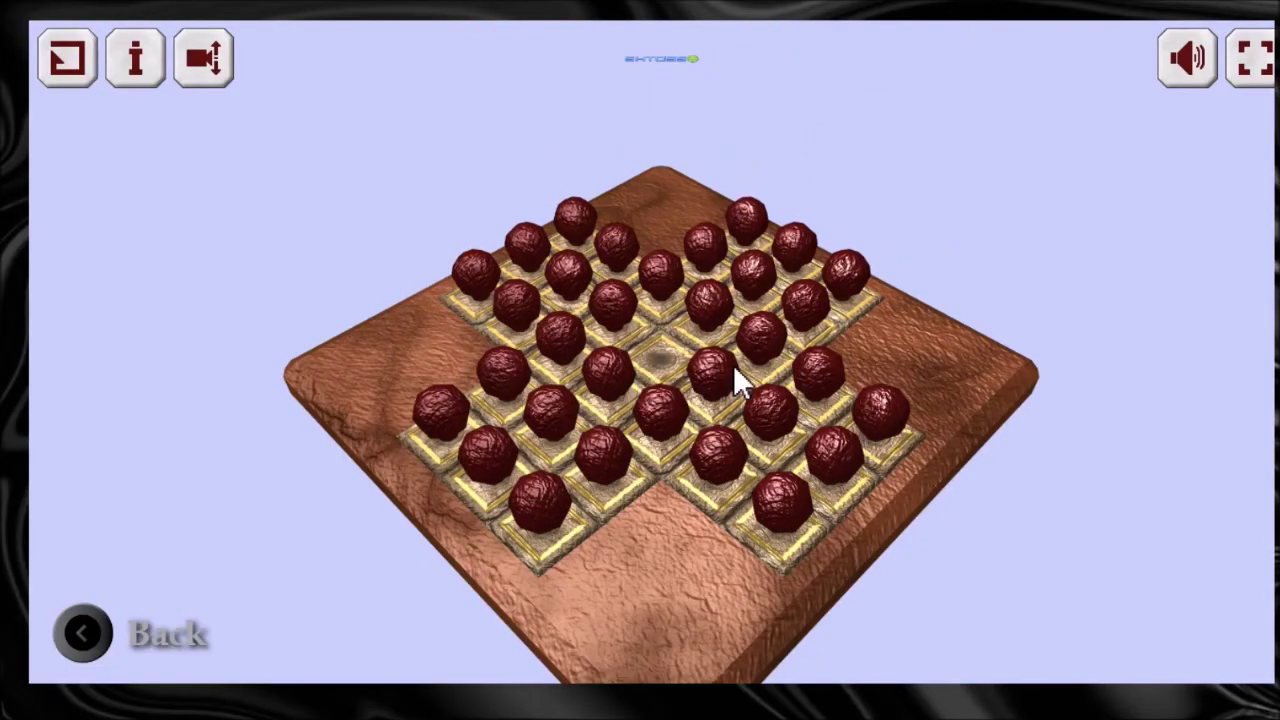
left_click(666, 343)
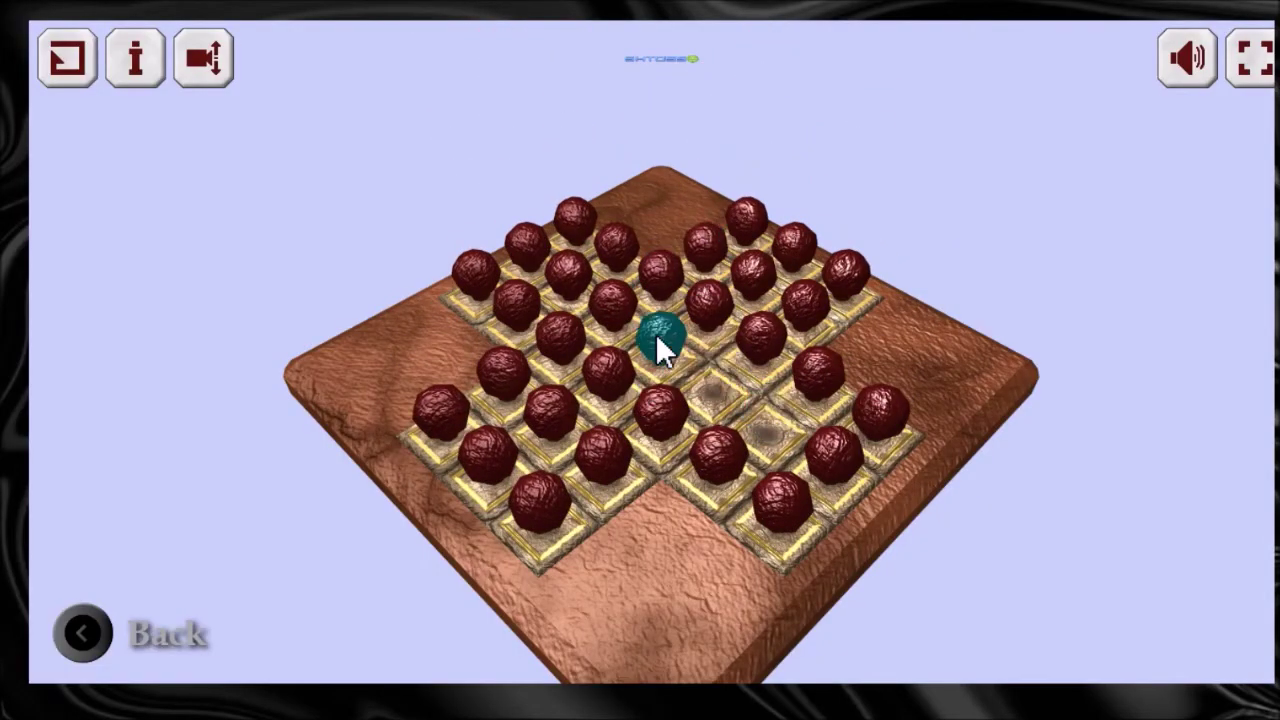
left_click(90, 635)
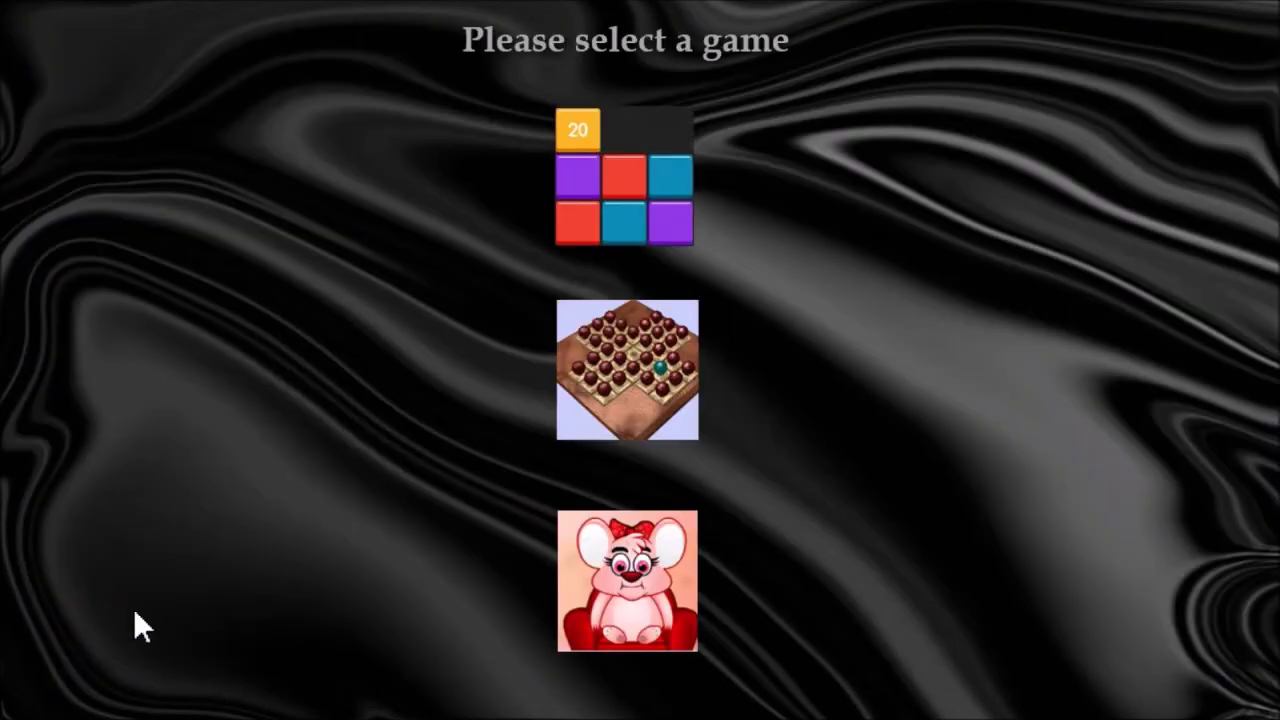
Open the third game from its thumbnail, start Hungry Lilly with its sound toggled, remove the ice block and go back to the game selection
left_click(649, 590)
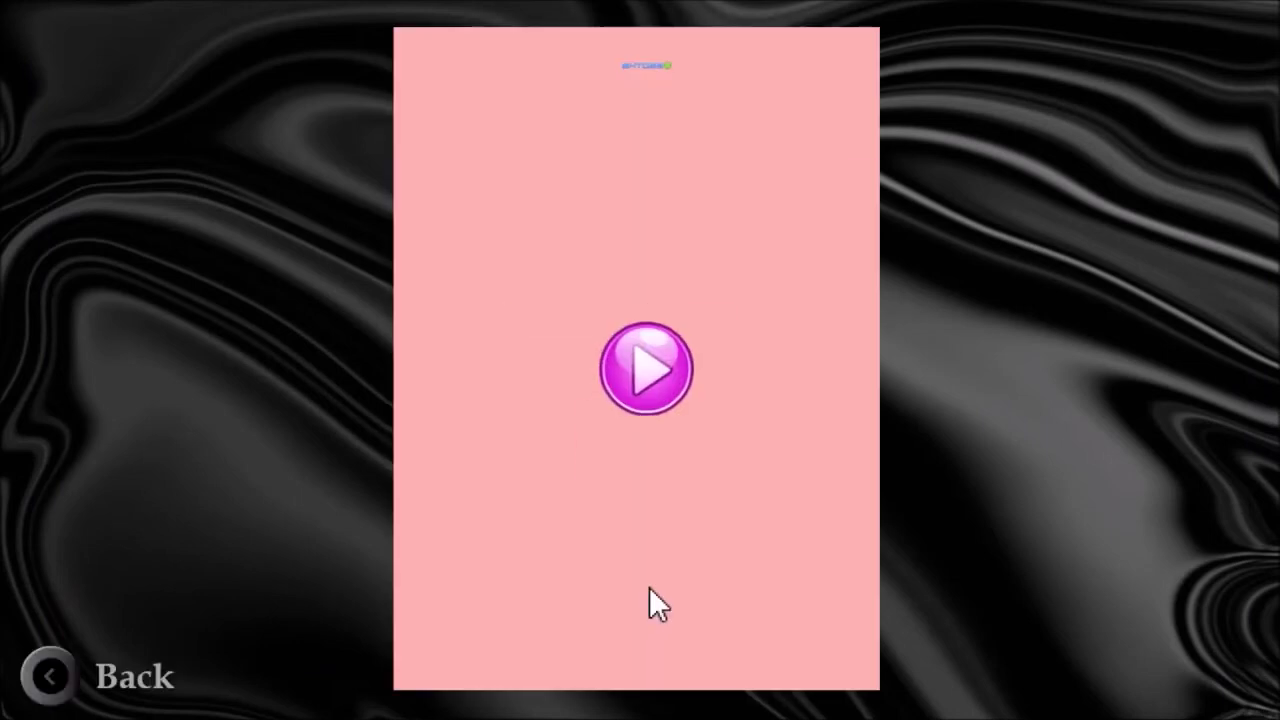
left_click(658, 367)
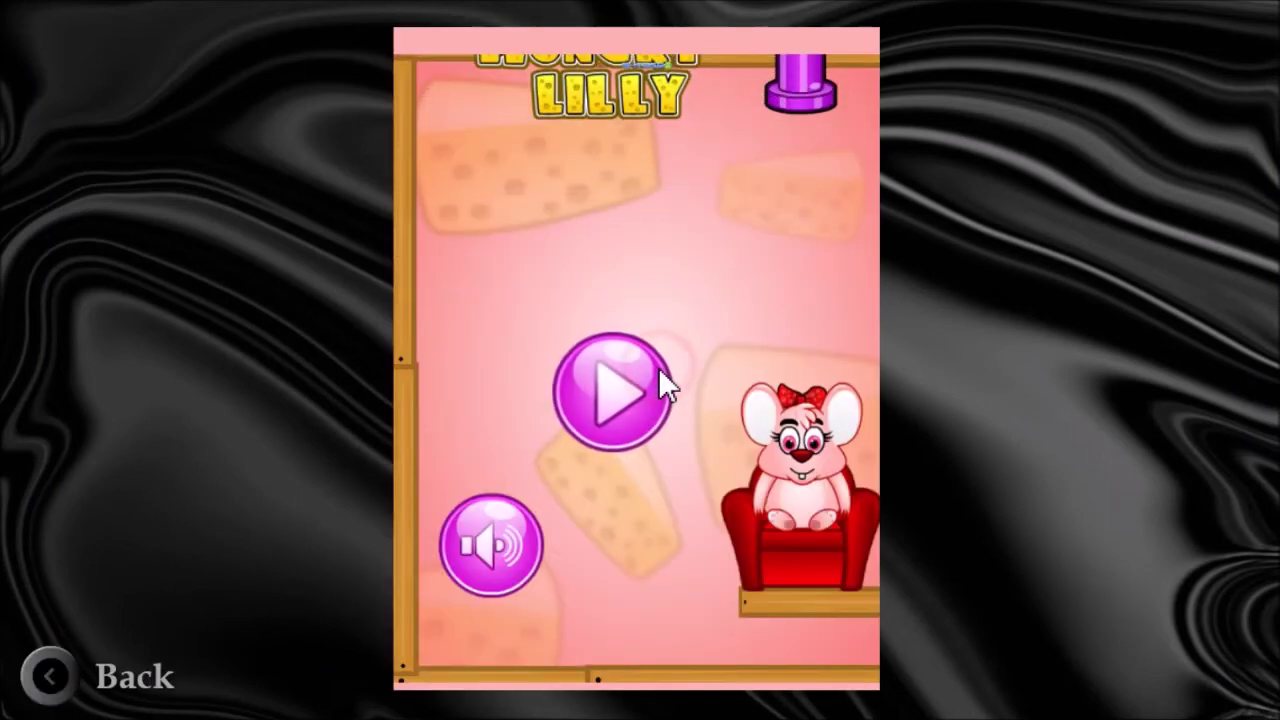
left_click(490, 560)
left_click(606, 402)
left_click(472, 89)
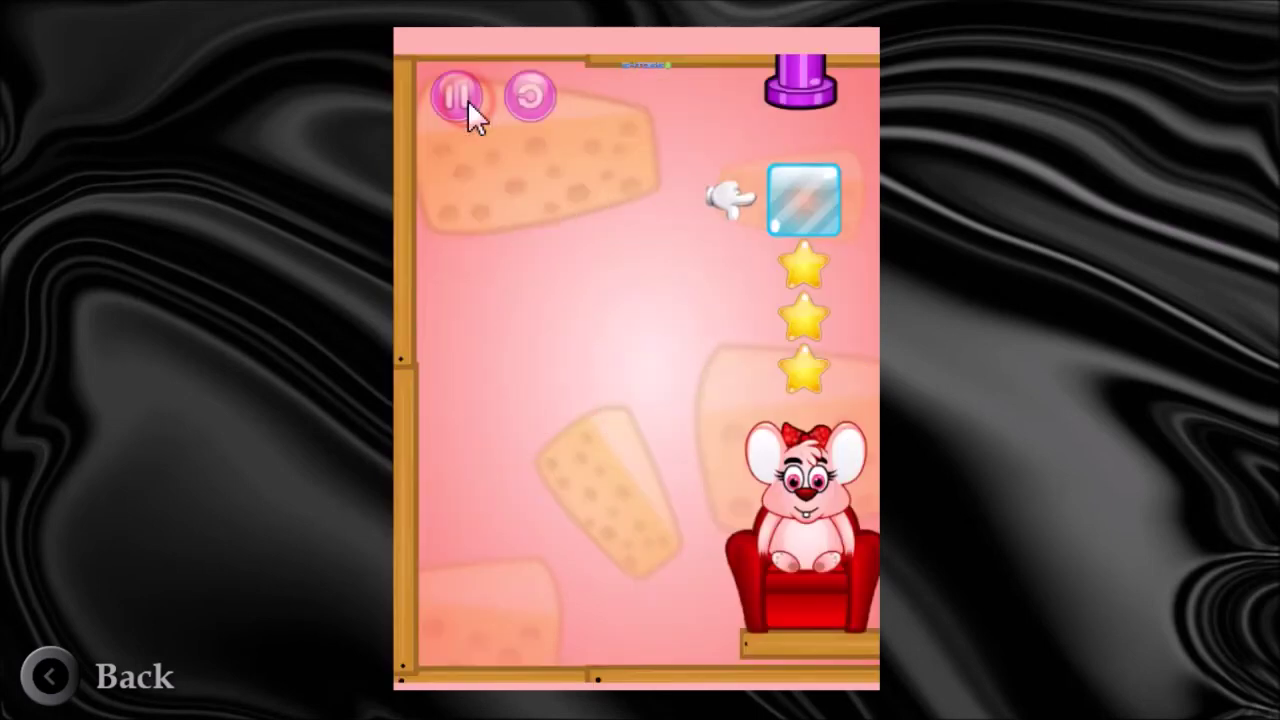
left_click(806, 208)
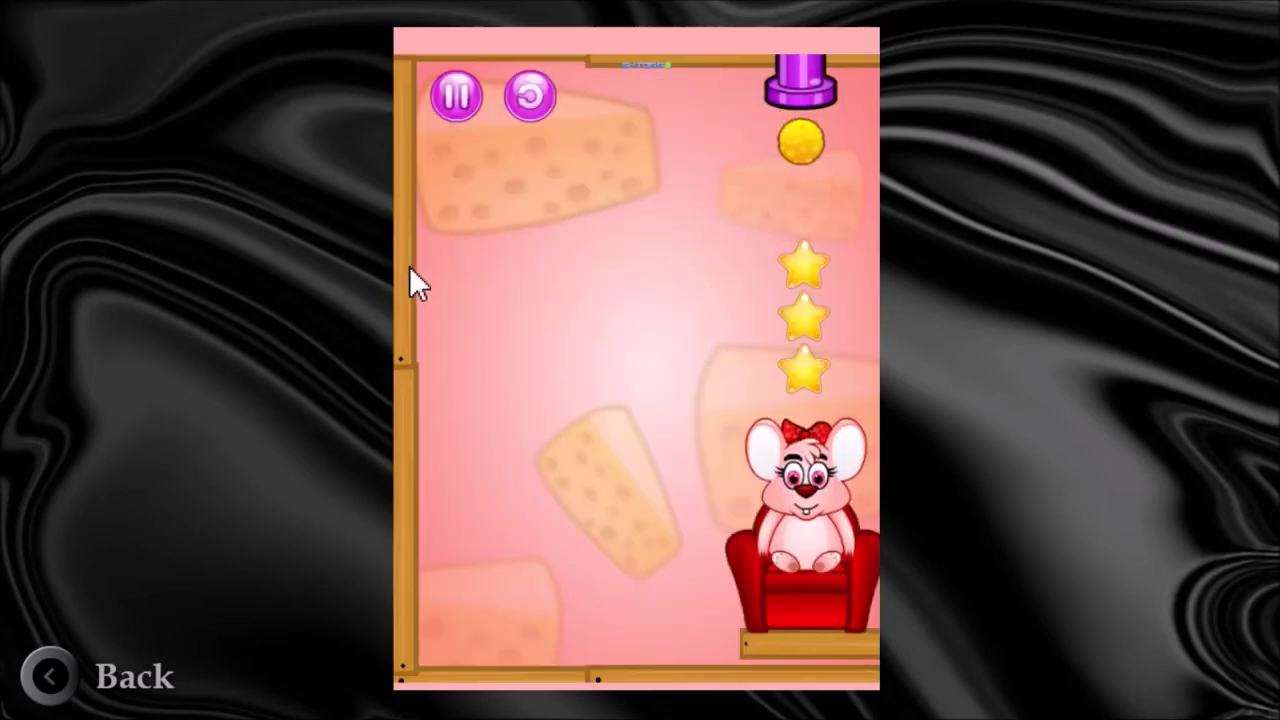
left_click(60, 675)
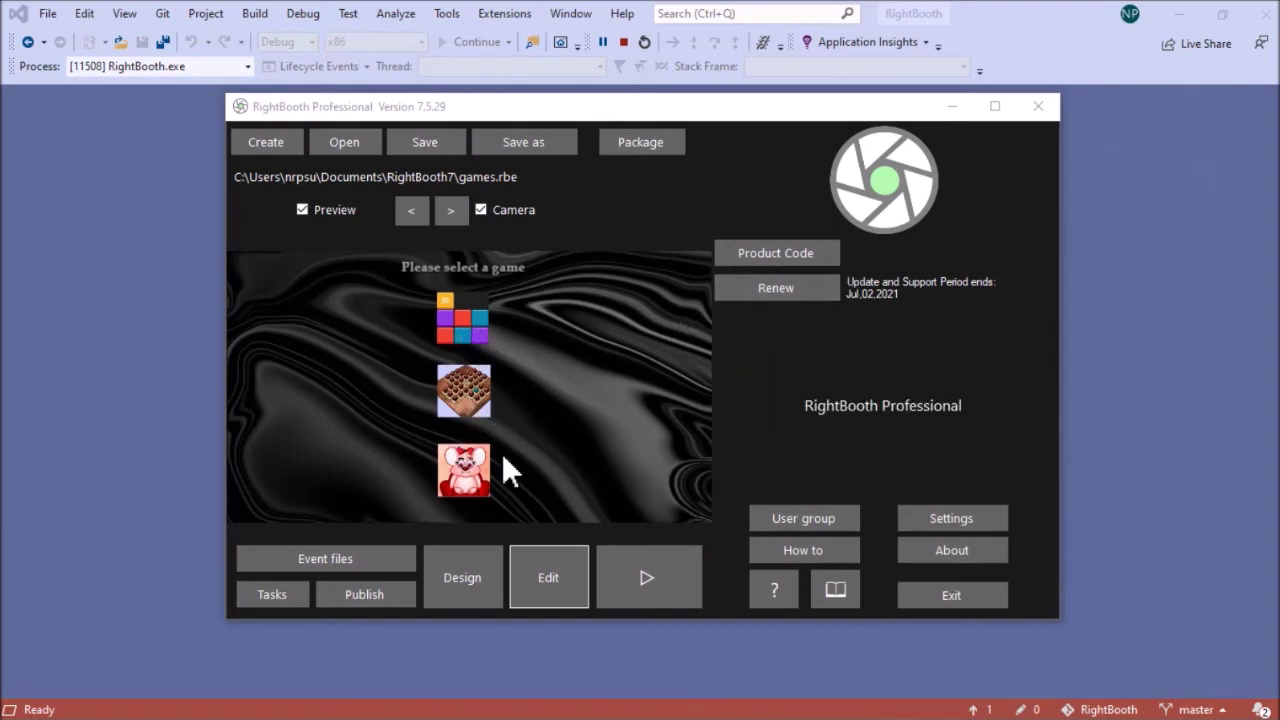
Enable the Back button on the Start screen in the screen editor, leave the editor and save the games event
left_click(551, 586)
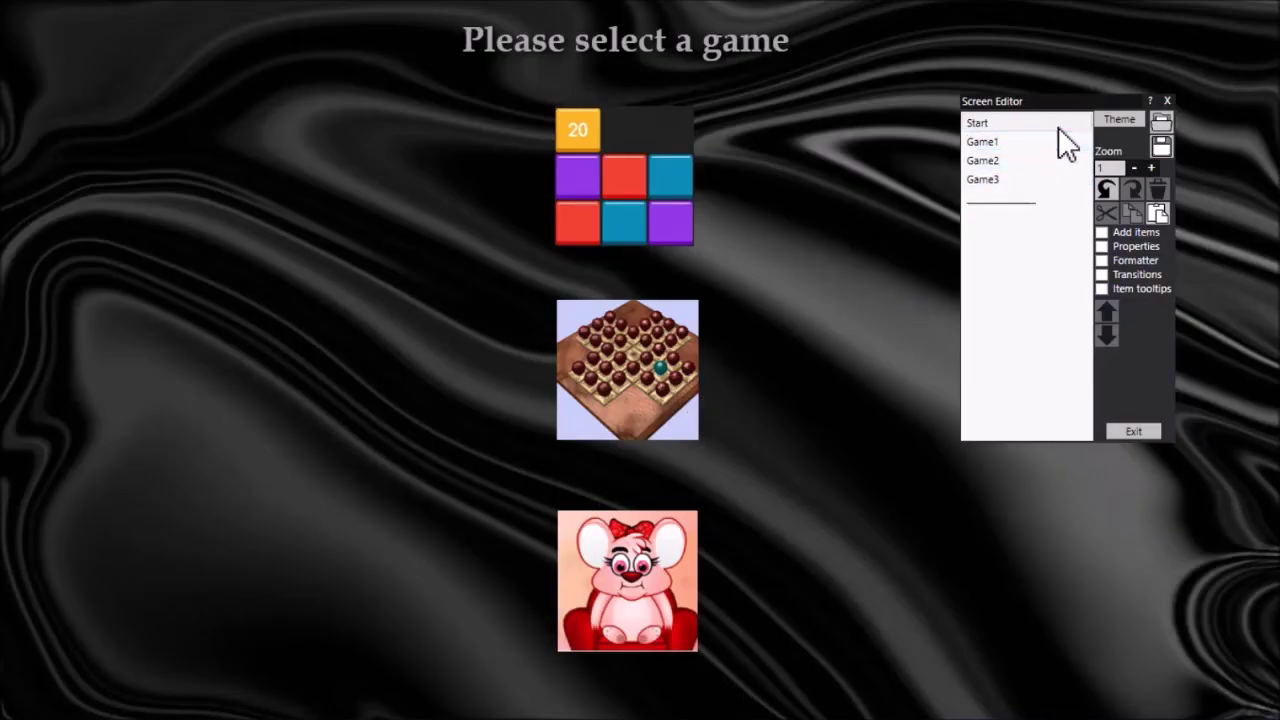
left_click(1133, 248)
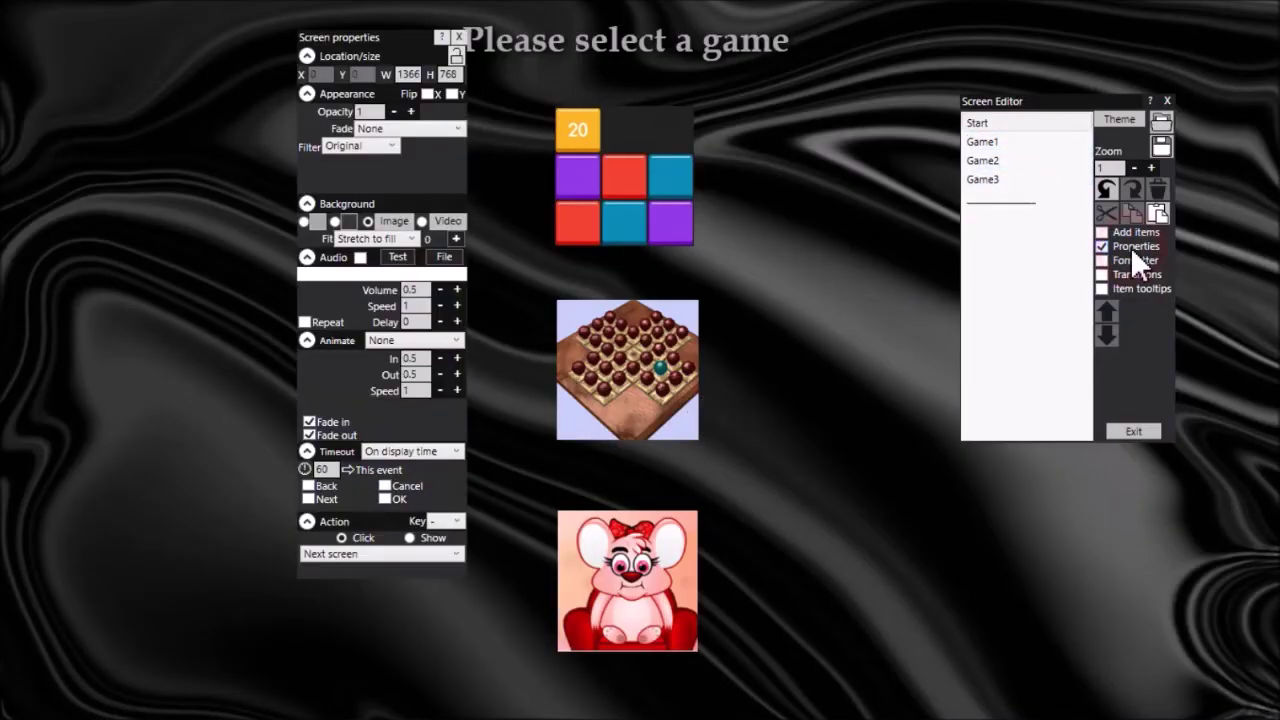
left_click(309, 486)
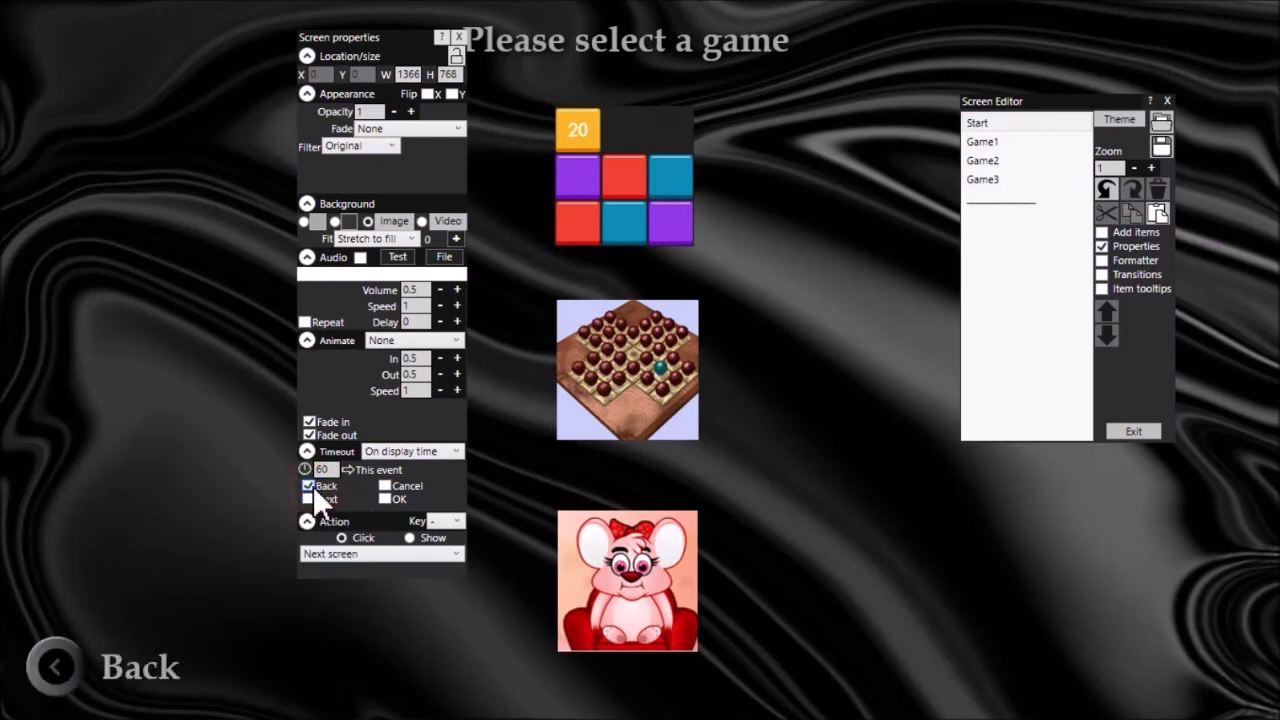
left_click(1134, 431)
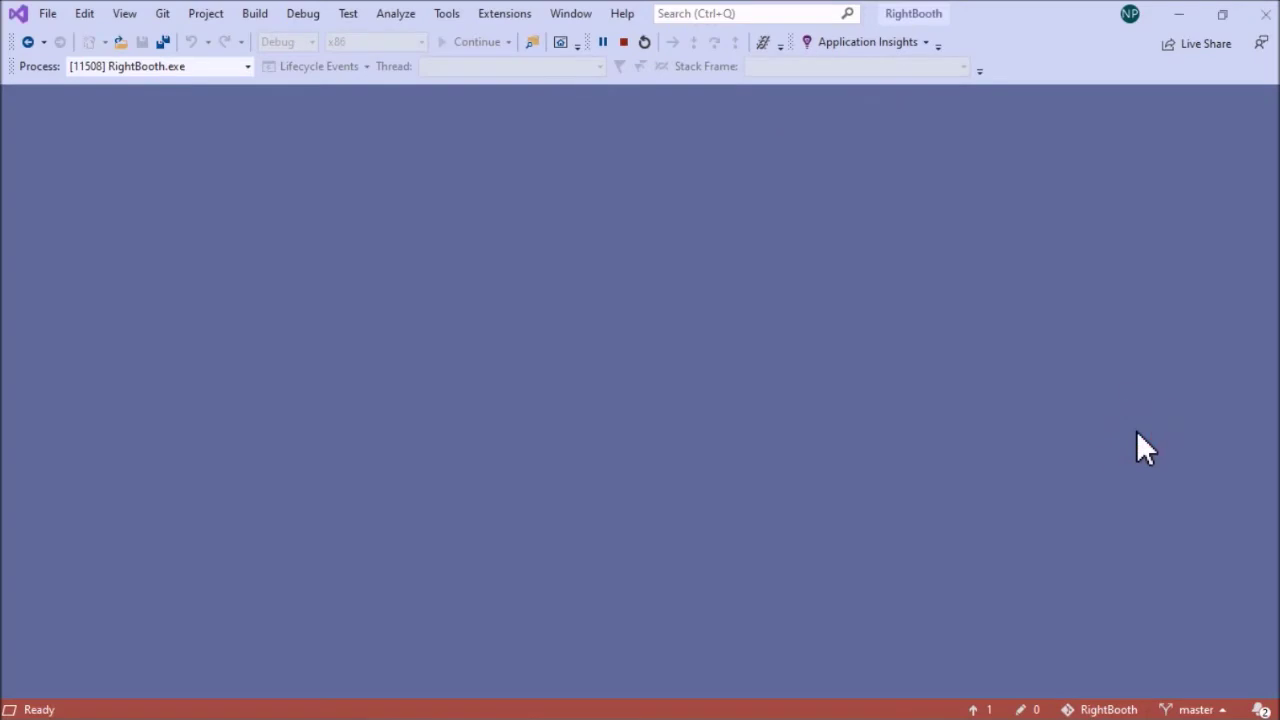
left_click(430, 143)
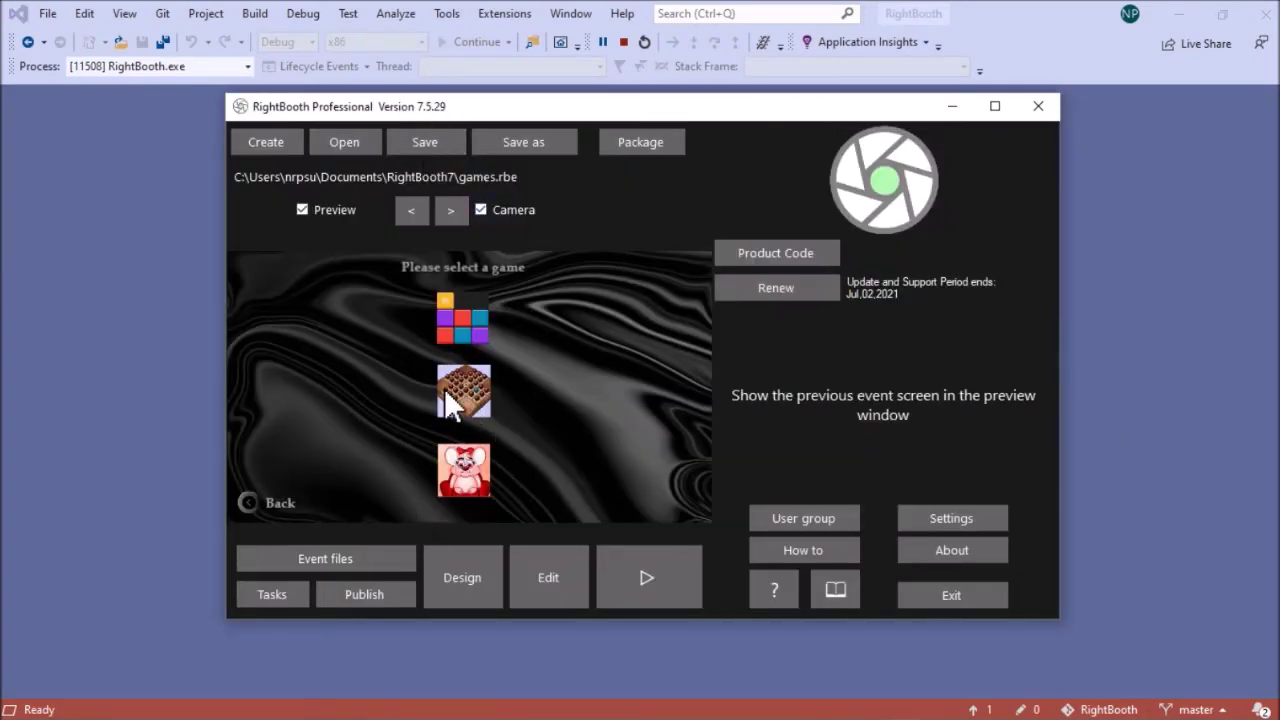
Open the saved event file event2.rbe from the RightBooth7 folder
left_click(359, 141)
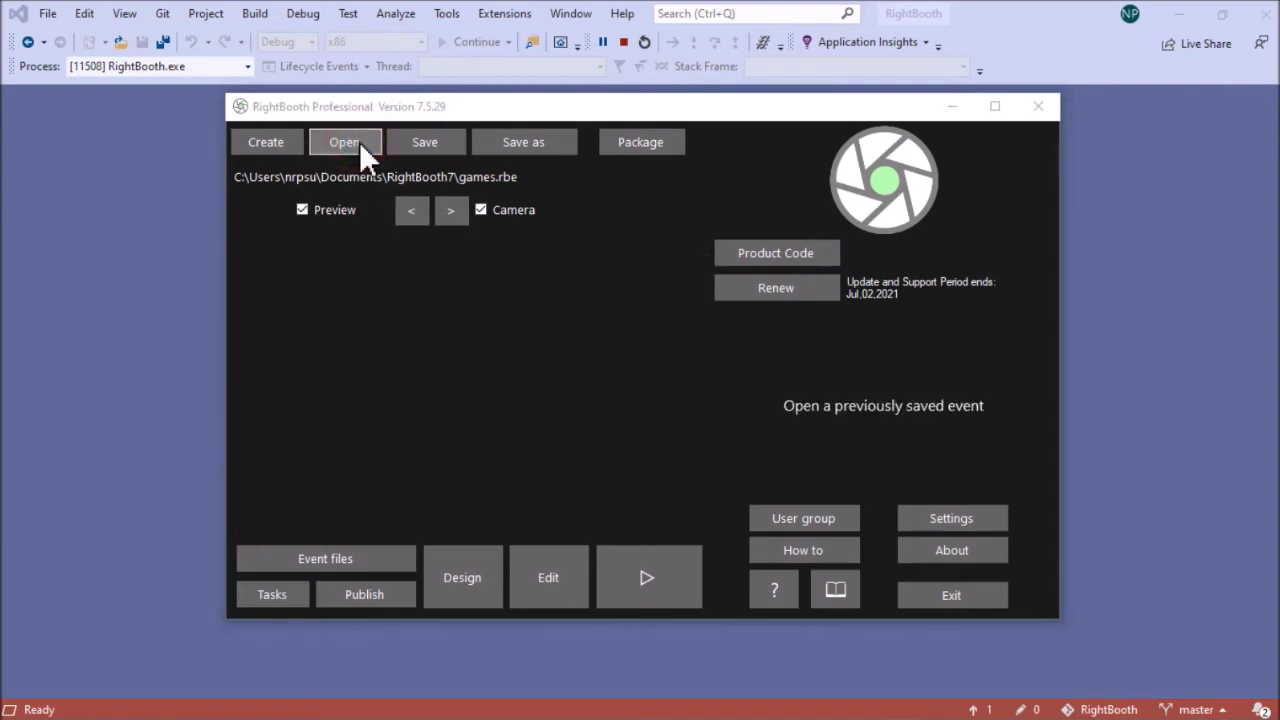
scroll(535, 393, "down", 5)
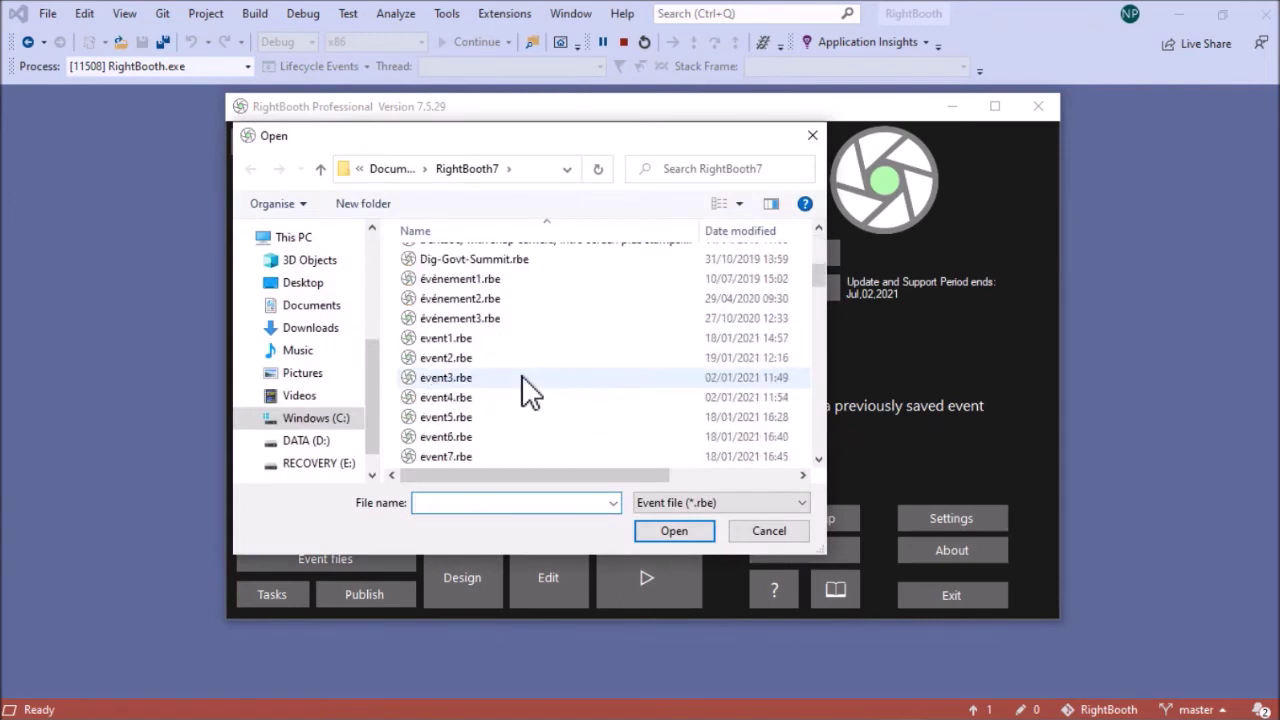
left_click(463, 344)
left_click(462, 358)
left_click(662, 529)
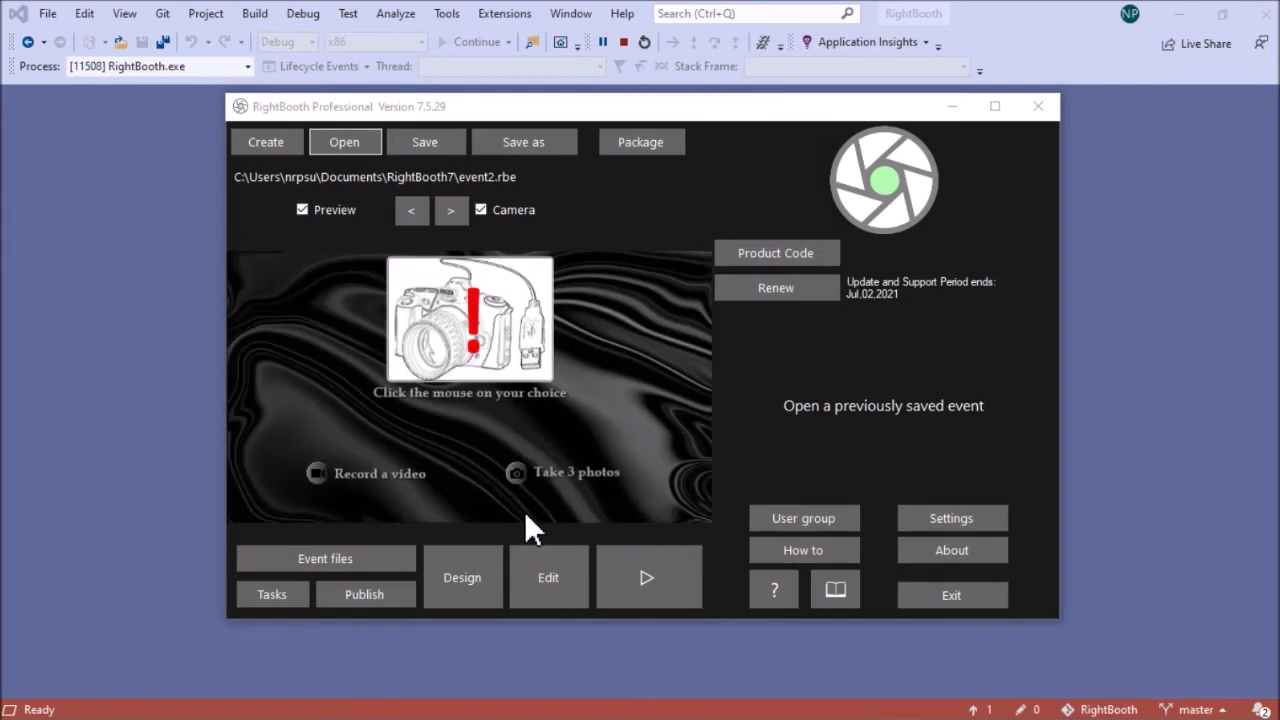
Preview the screens of the opened event and return to its first screen
left_click(452, 210)
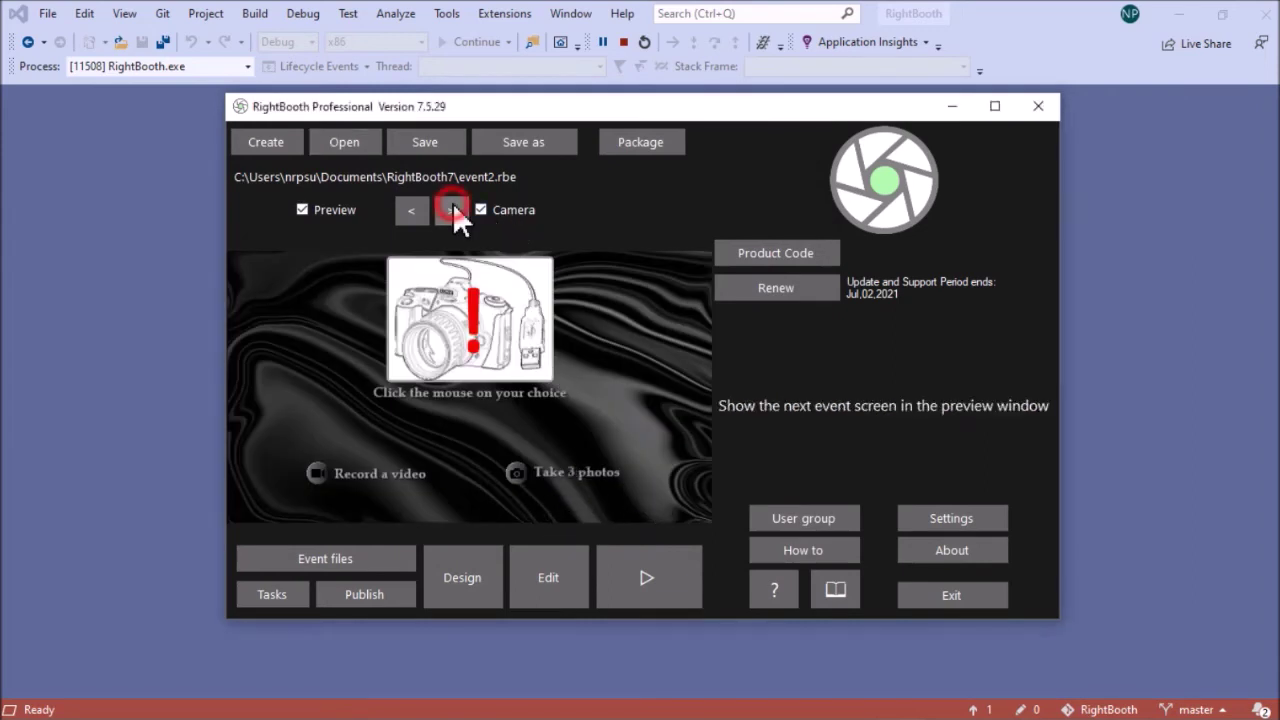
left_click(424, 212)
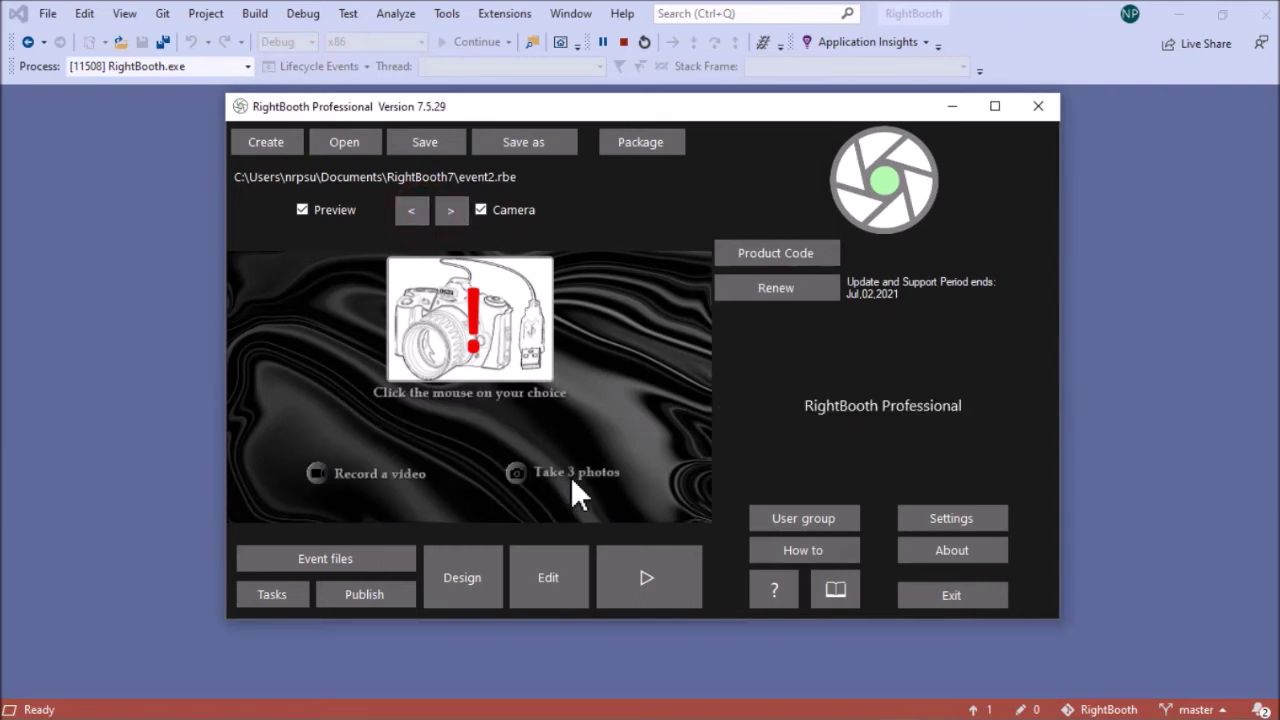
left_click(452, 212)
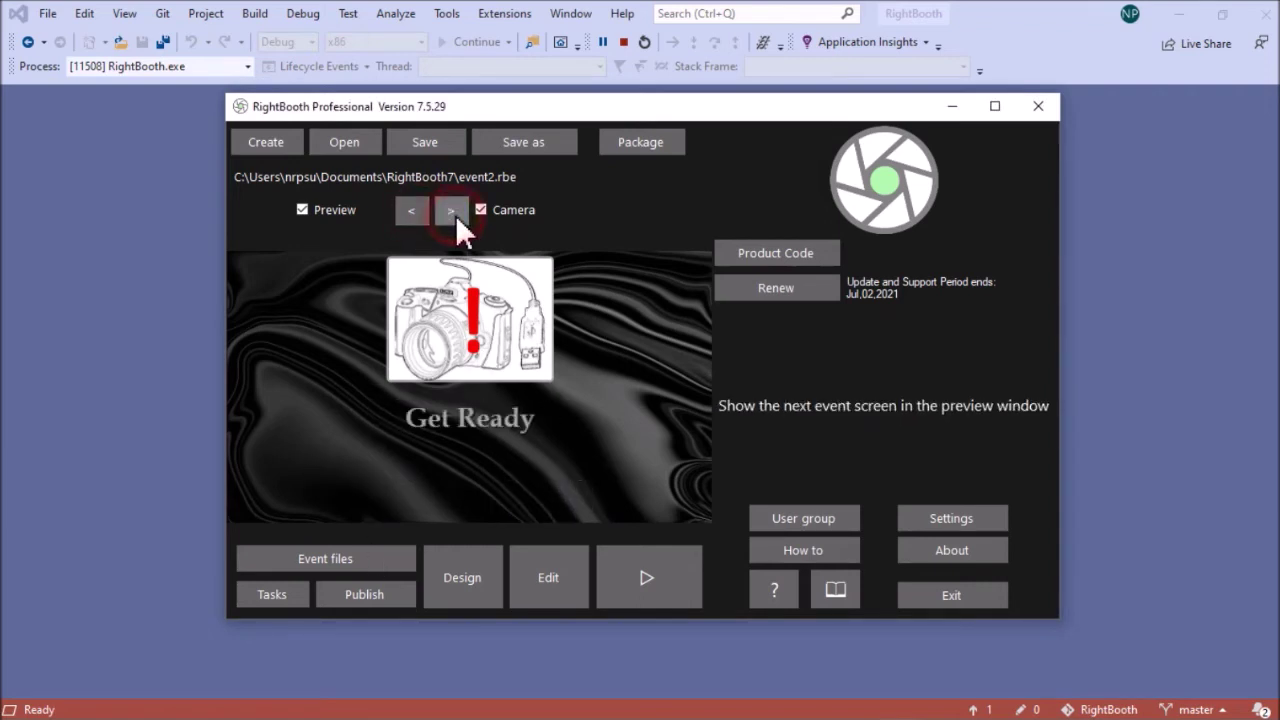
left_click(456, 212)
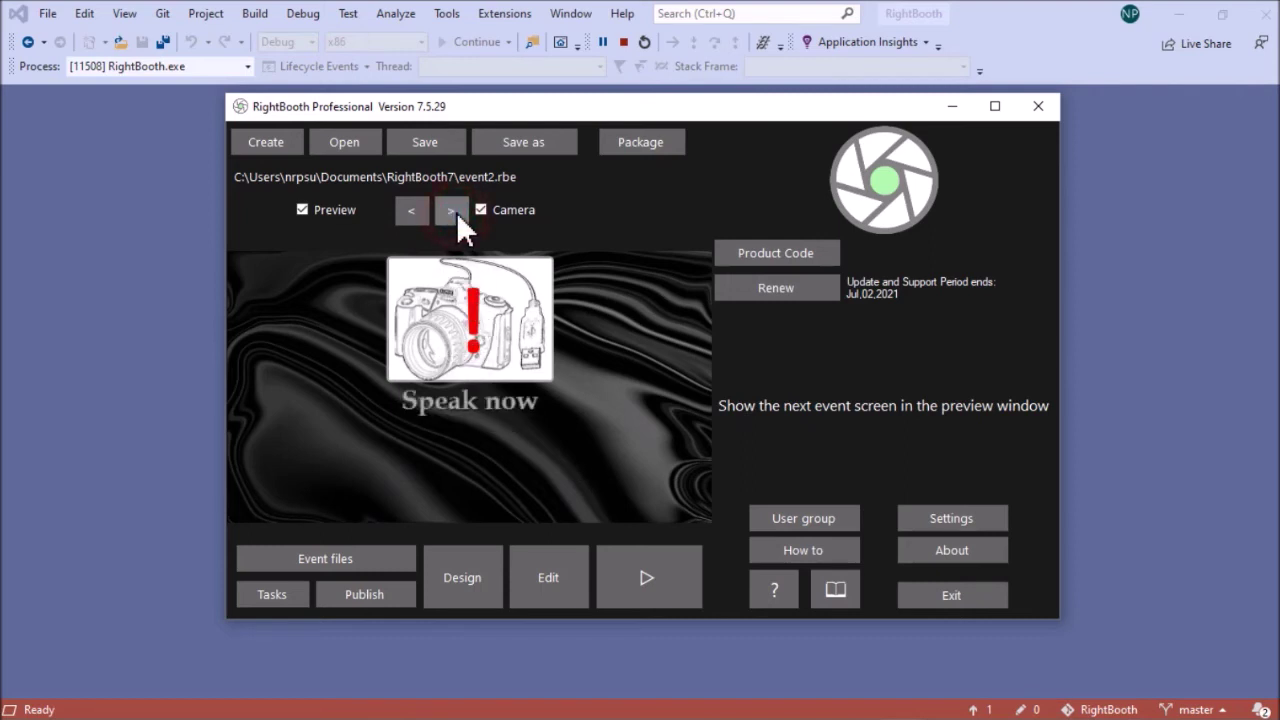
left_click(456, 212)
left_click(413, 214)
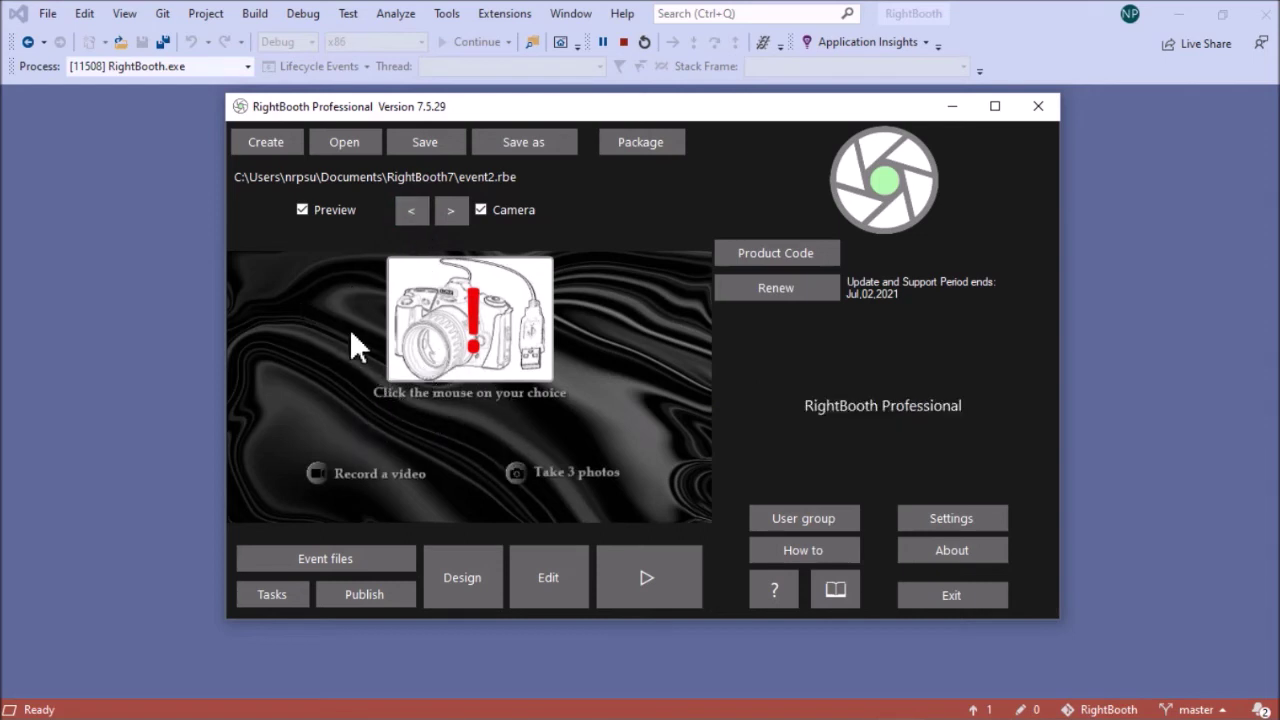
Open the event in the screen editor and add a button in the upper-left corner of the Choose recording screen
left_click(556, 576)
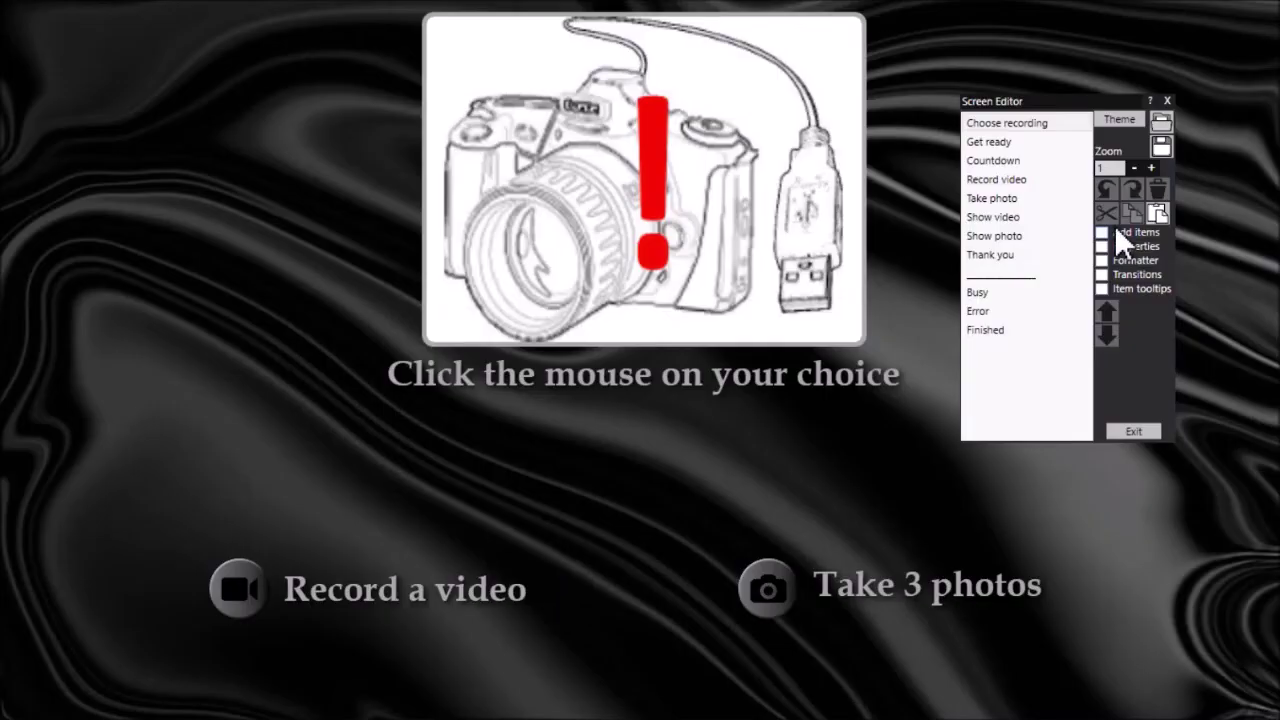
left_click(1118, 231)
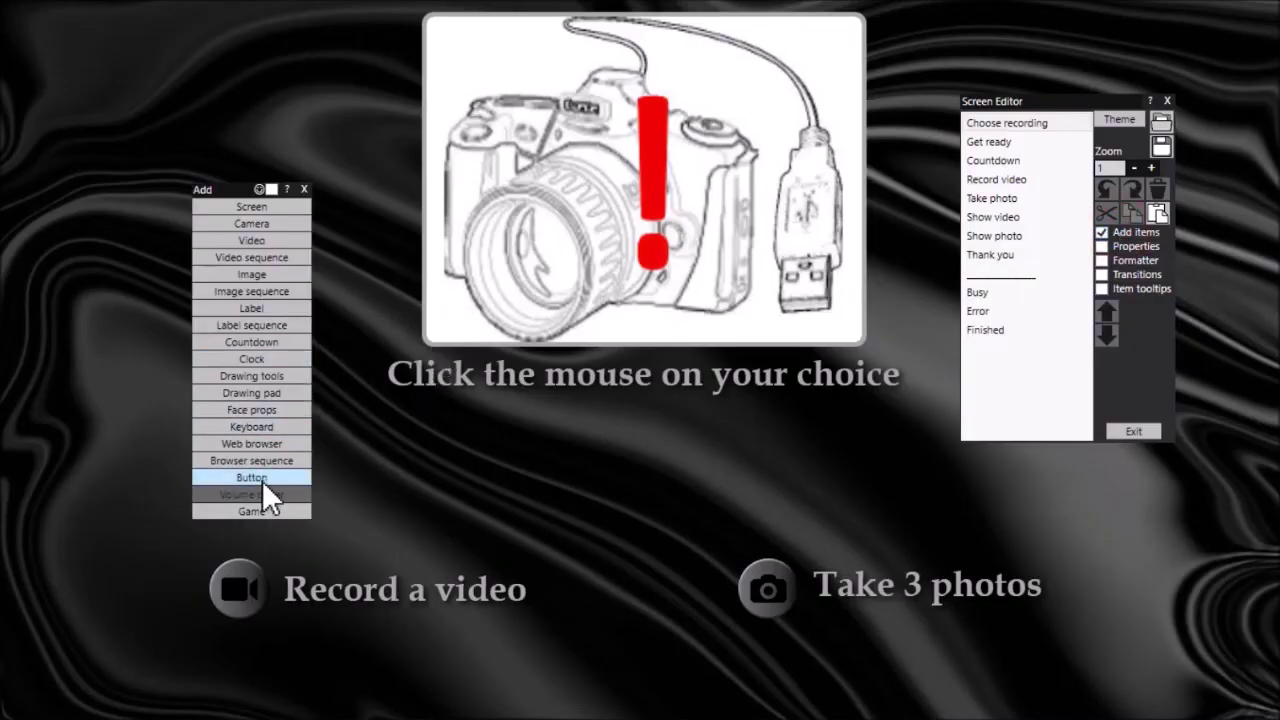
left_click(264, 476)
left_click_drag(634, 360, 96, 95)
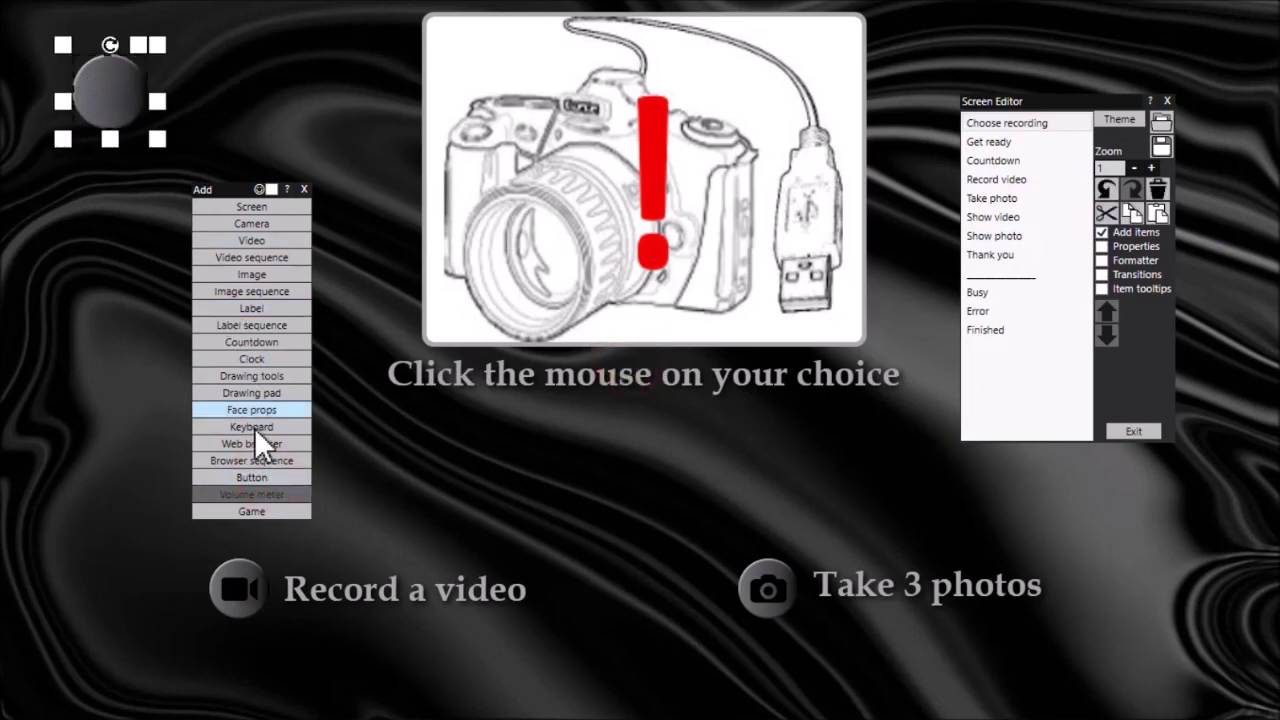
Add a text label near the new button and change its text to "Games"
left_click(266, 310)
left_click_drag(680, 432, 353, 124)
double_click(353, 124)
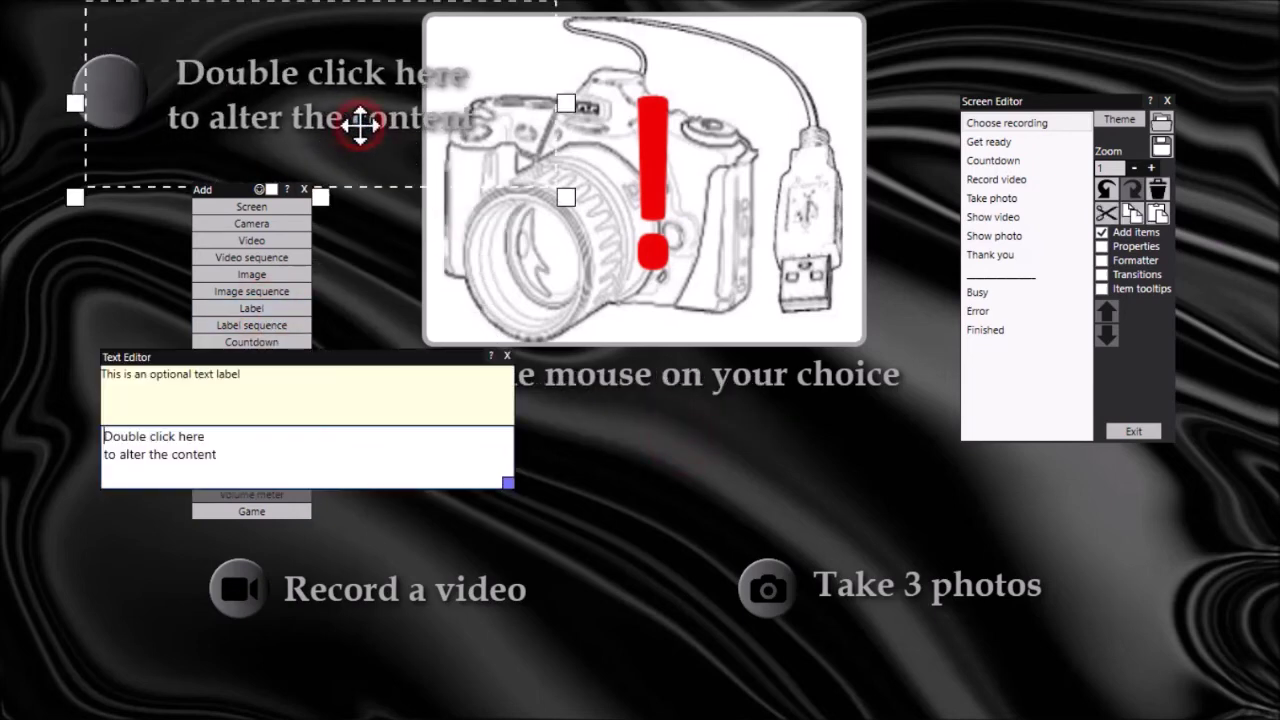
key("ctrl+a")
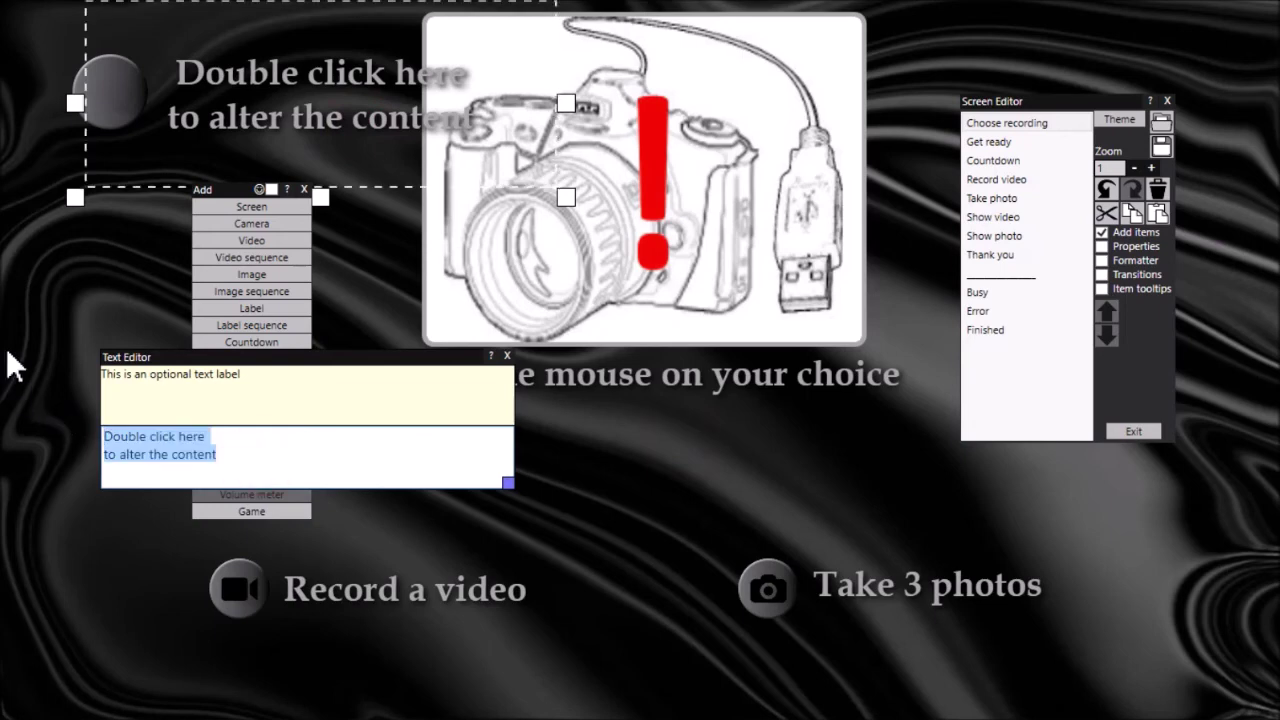
type("Games")
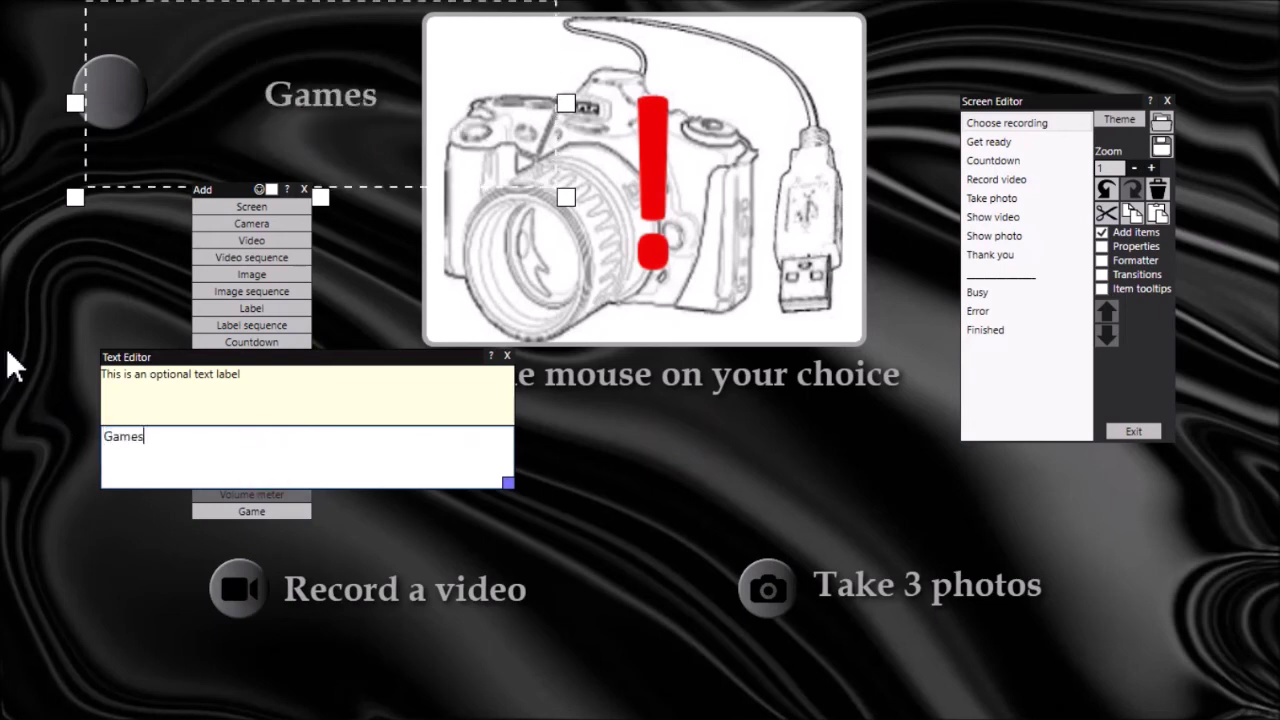
left_click(658, 514)
Shrink the Games label to fit its text, place it just right of the new button and close the list of addable items
left_click(337, 97)
left_click_drag(322, 191, 408, 95)
left_click_drag(624, 92, 315, 62)
left_click_drag(224, 85, 222, 95)
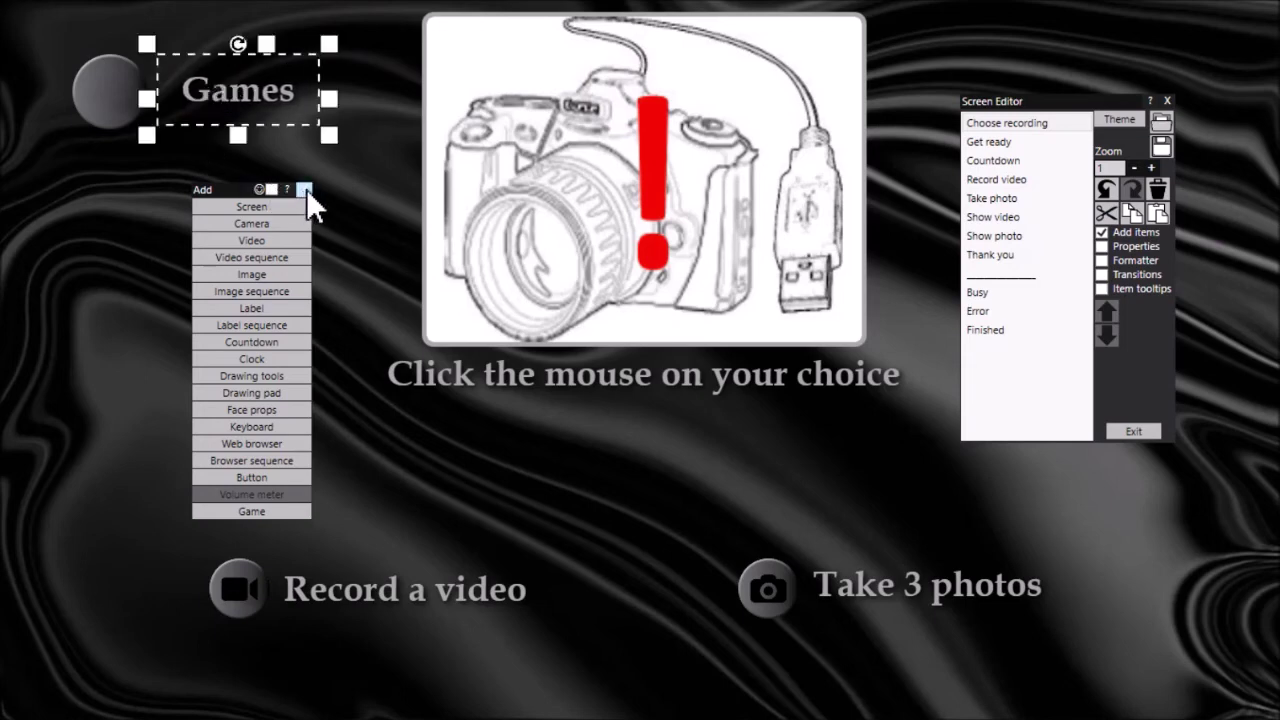
left_click(305, 191)
Set the new upper-left button's click action to Play event and choose games.rbe as the event to play
left_click(106, 105)
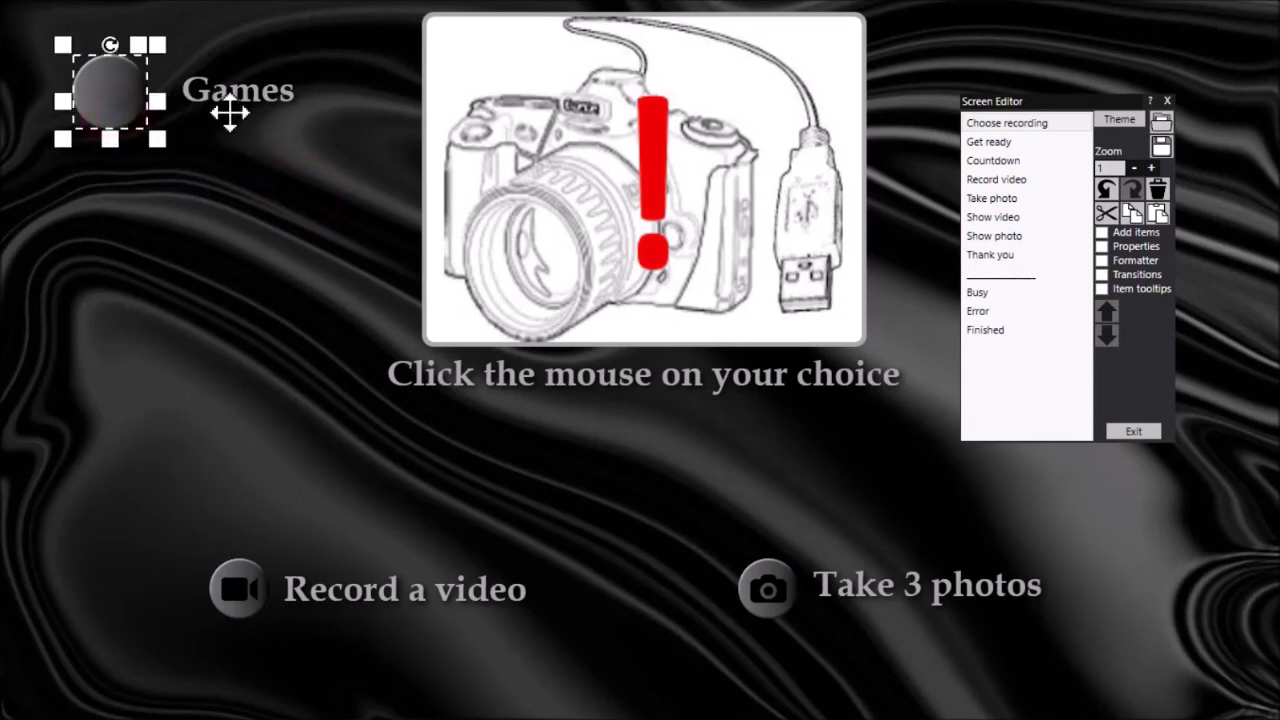
left_click(236, 100)
left_click(100, 90)
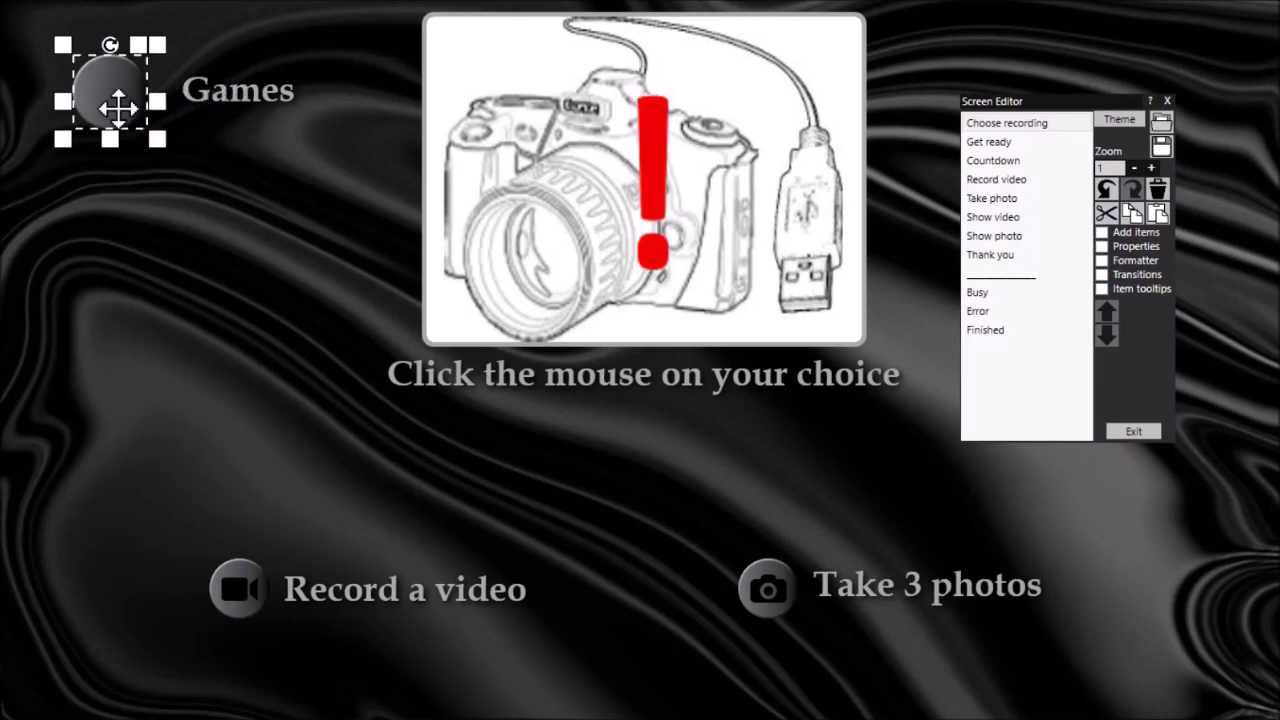
left_click(1102, 246)
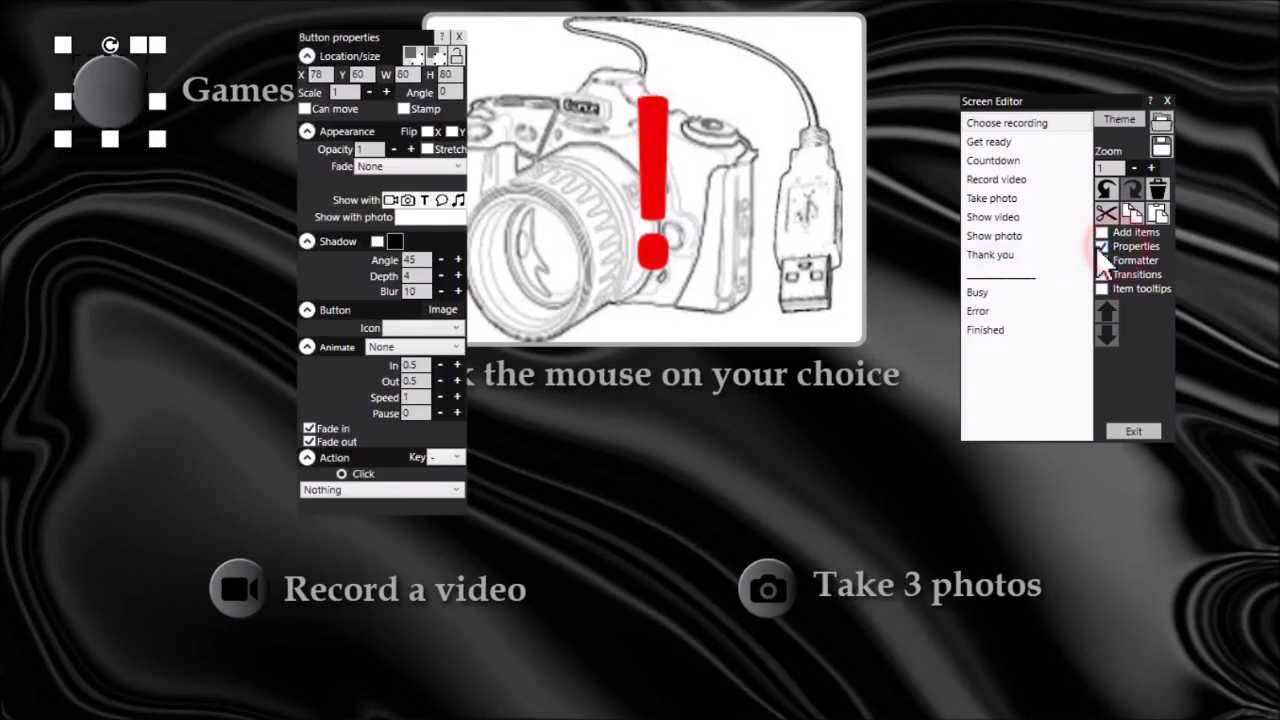
left_click(456, 489)
left_click_drag(461, 302, 460, 359)
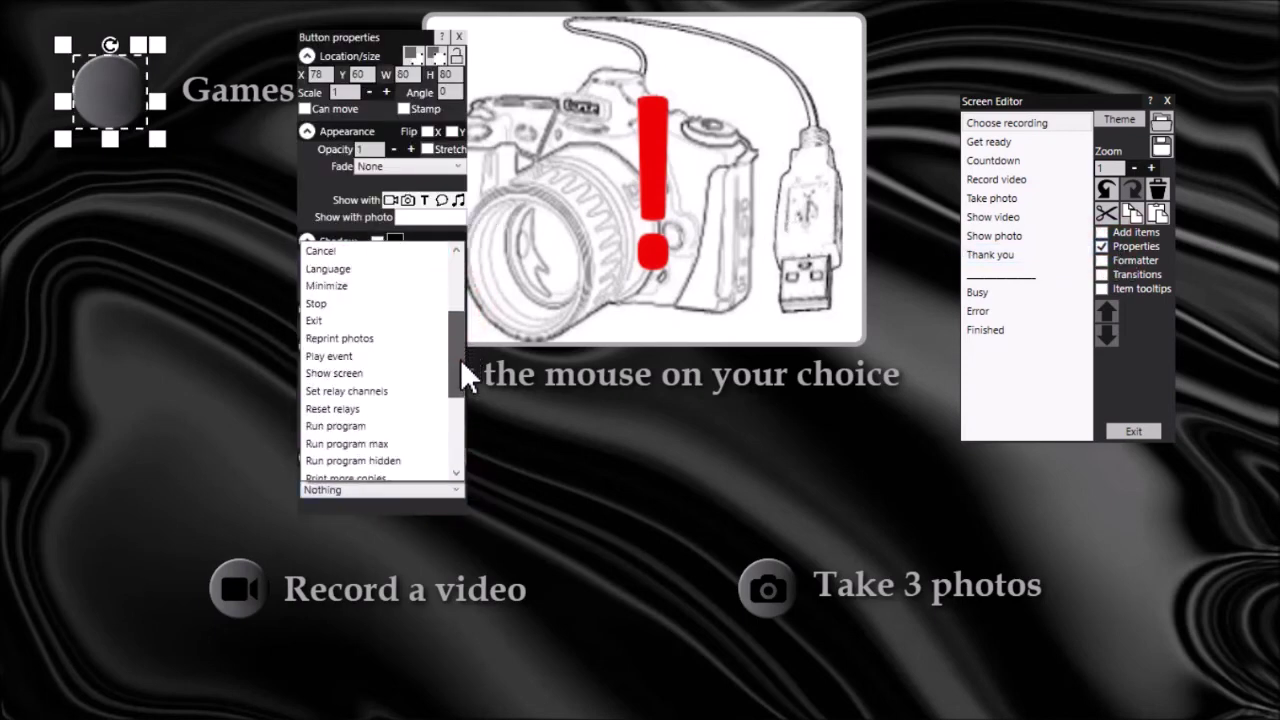
left_click(372, 356)
left_click(377, 505)
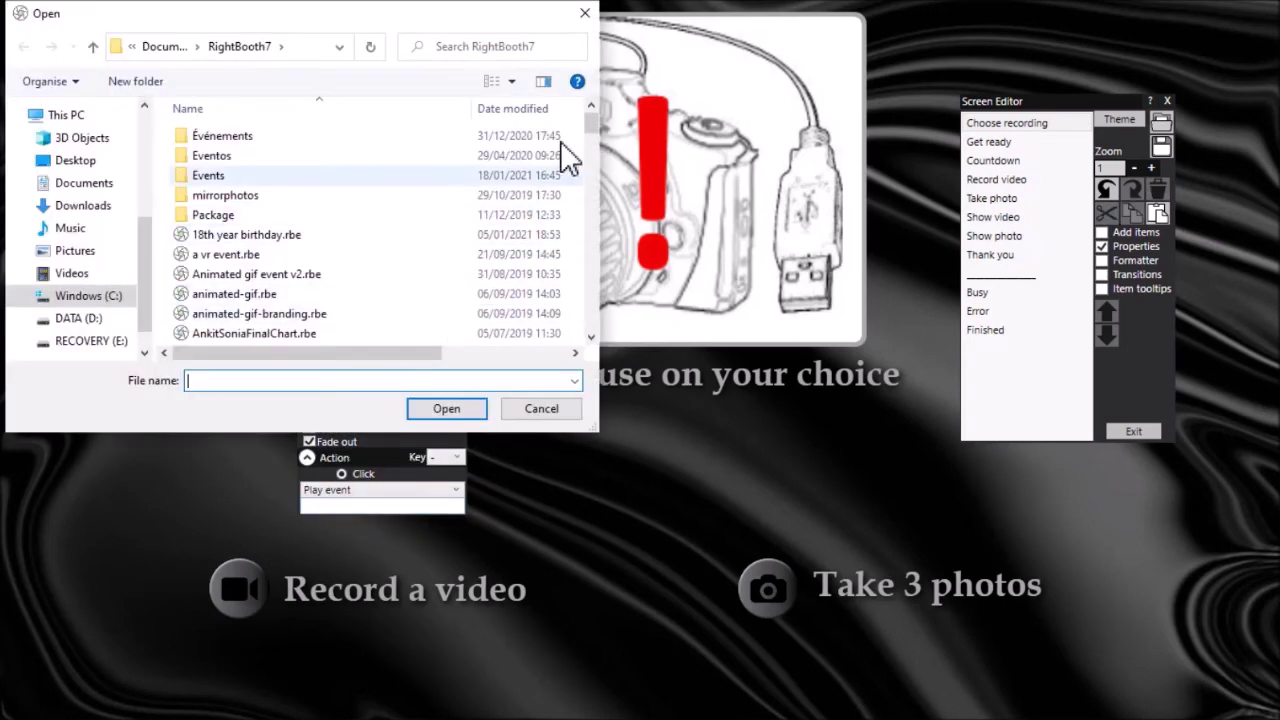
left_click_drag(590, 124, 591, 183)
left_click(200, 191)
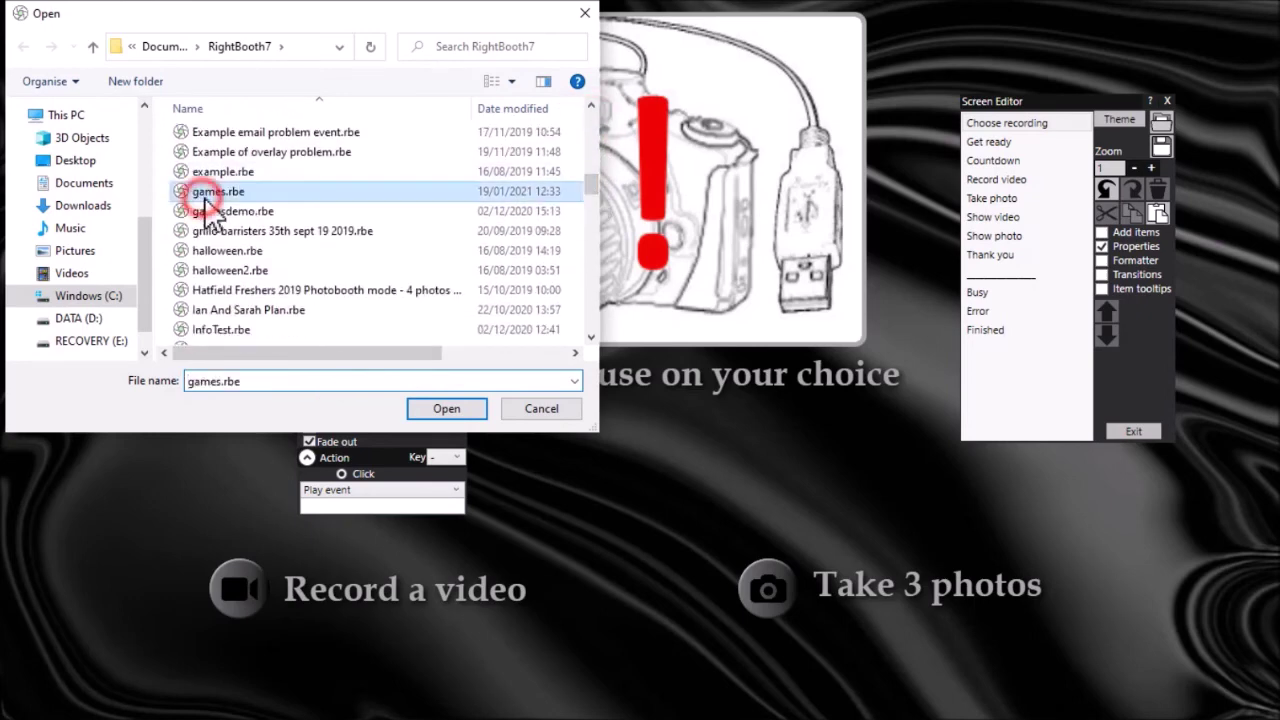
left_click(446, 408)
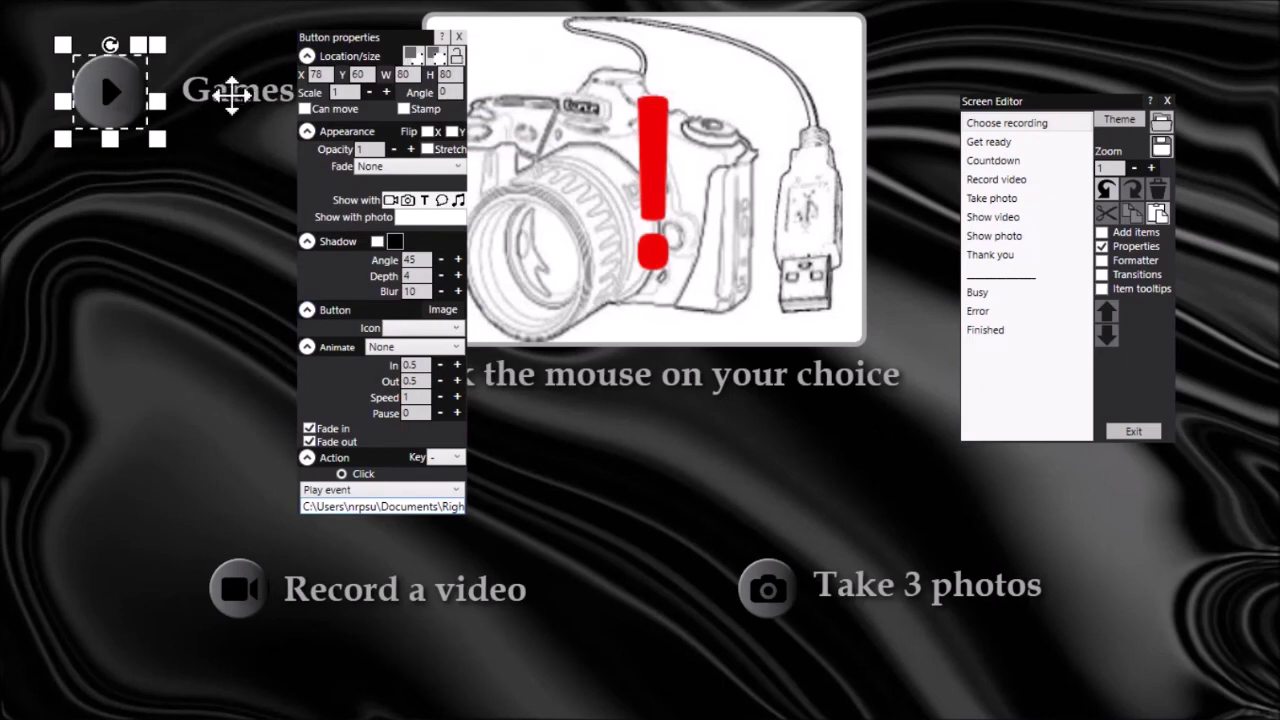
Give the Games label the Play event click action with games.rbe as its event, and close the label's properties
left_click(230, 93)
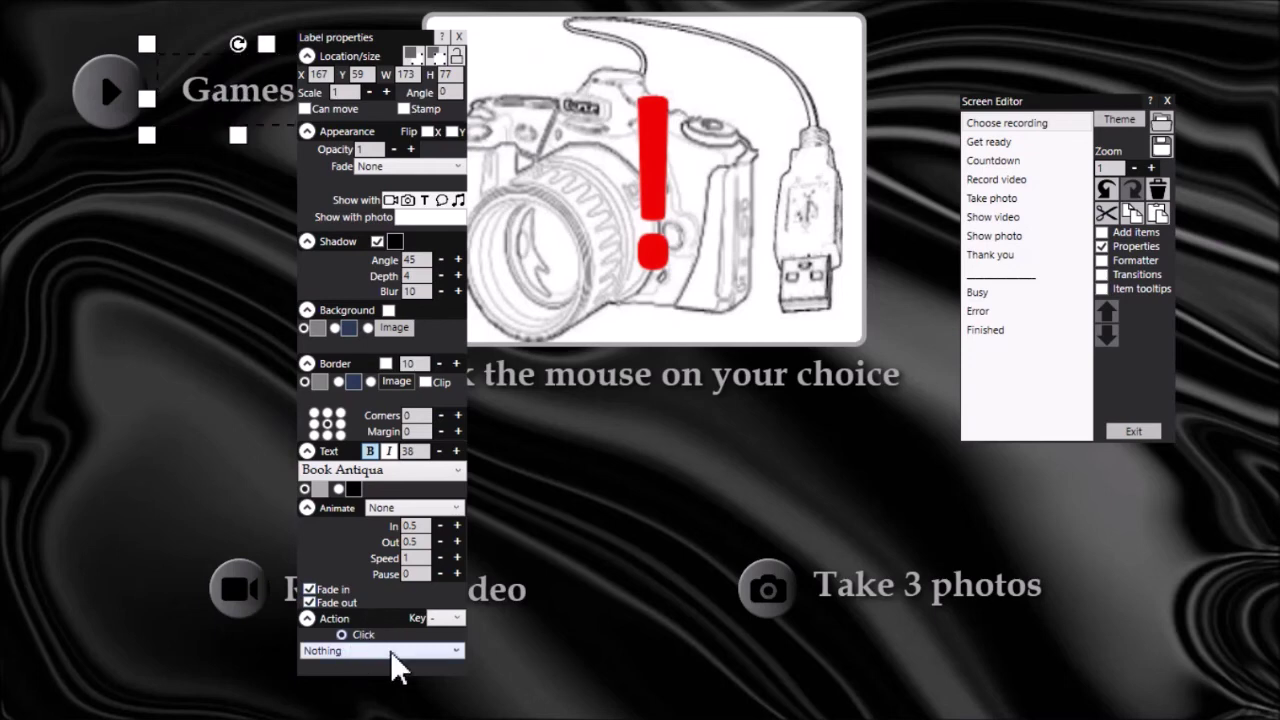
left_click(458, 650)
scroll(423, 623, "down", 1)
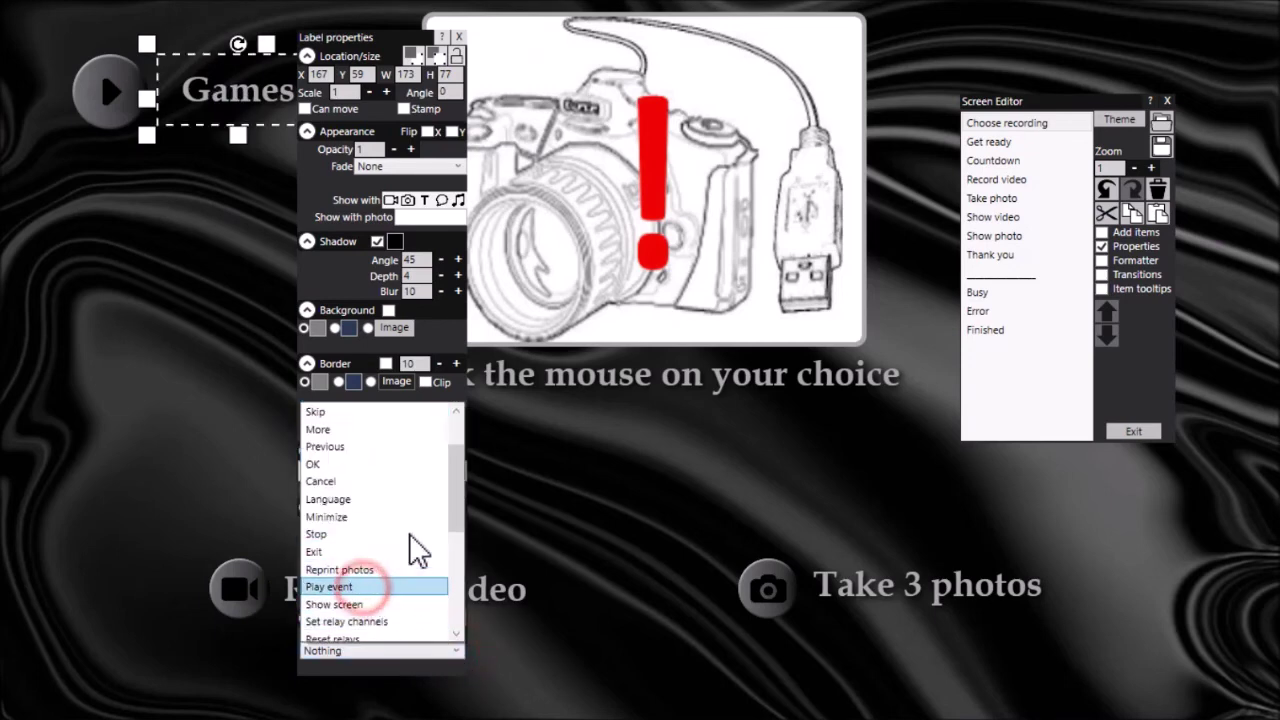
left_click(363, 587)
left_click(420, 668)
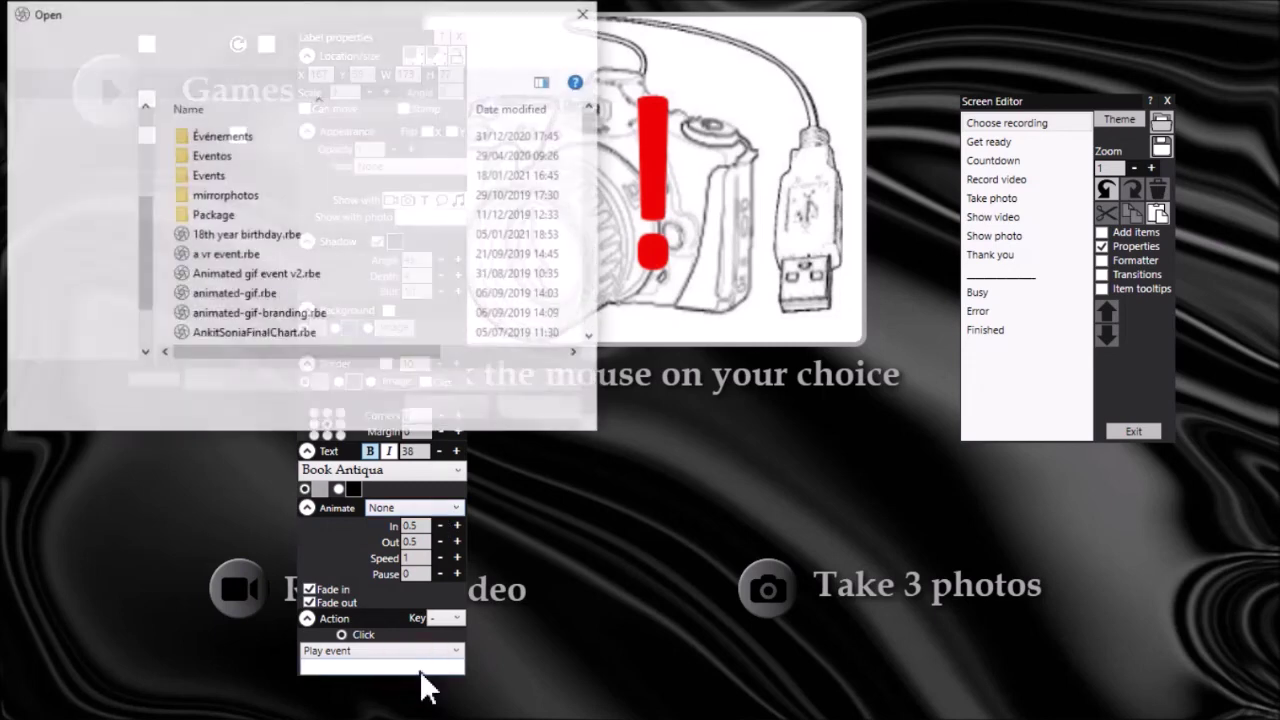
left_click_drag(594, 128, 594, 205)
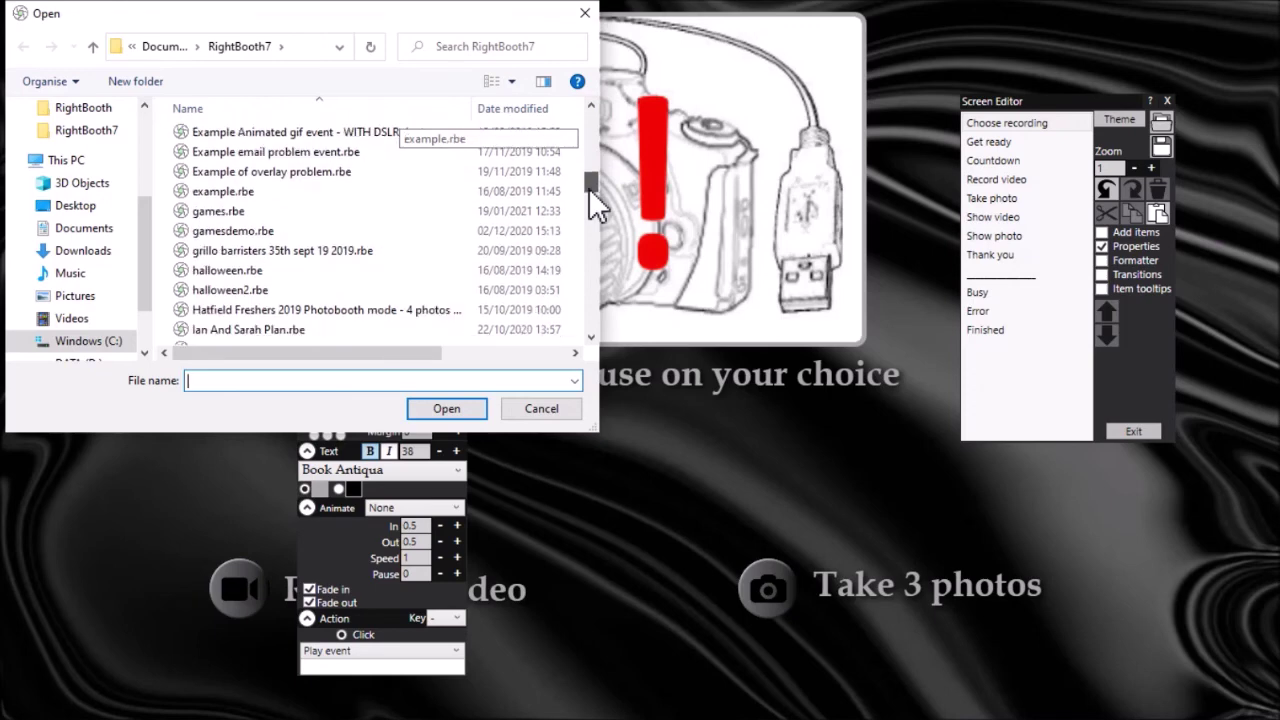
left_click(328, 212)
left_click(444, 409)
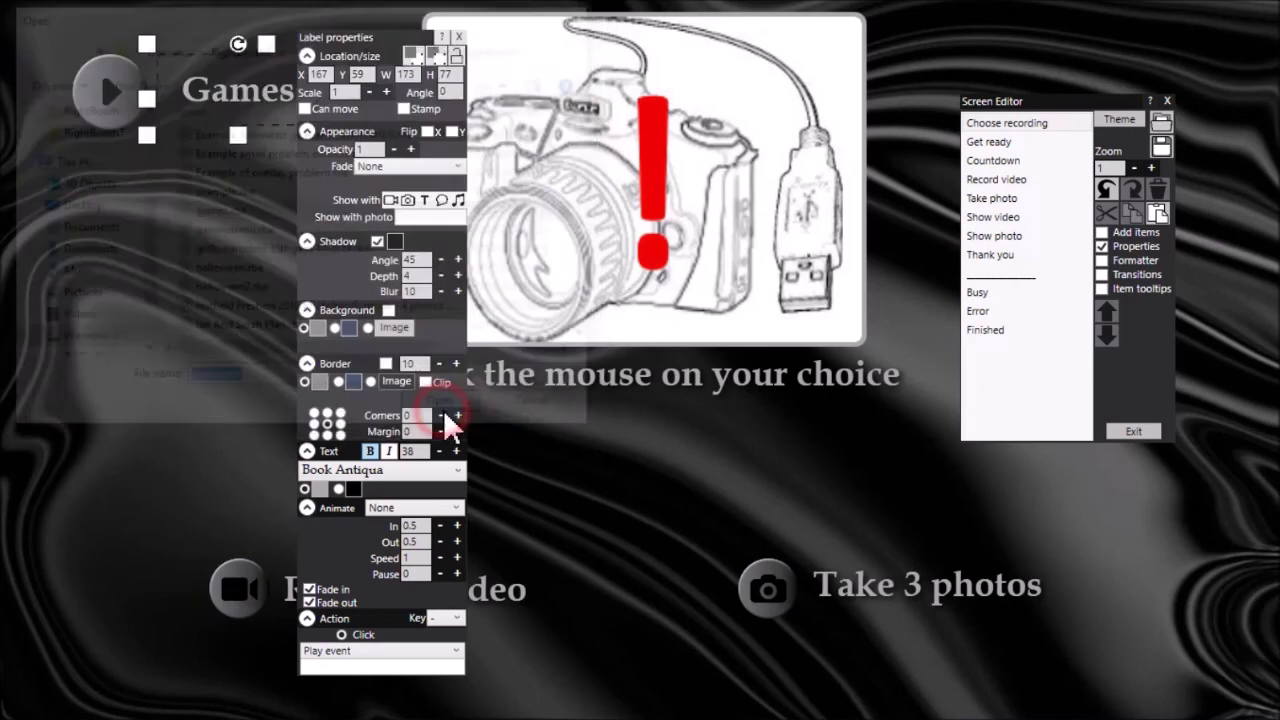
left_click(459, 36)
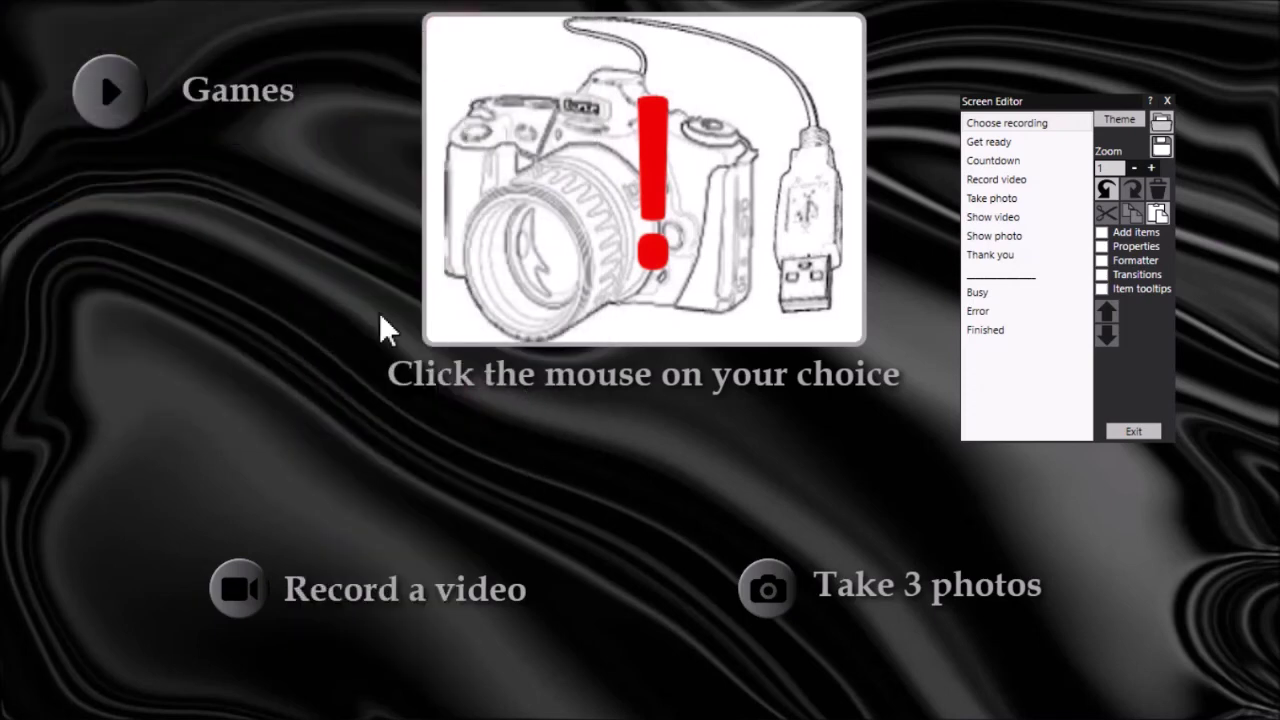
Leave the screen editor and save the current event
left_click(1153, 429)
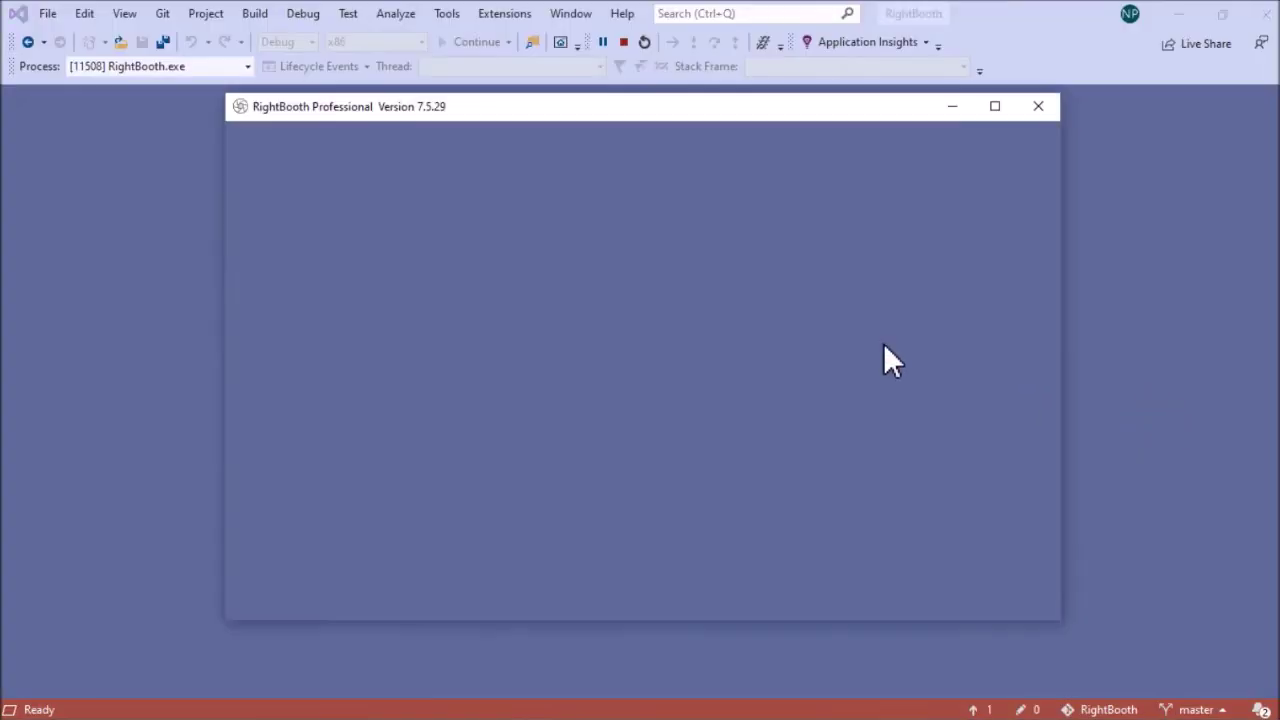
left_click(431, 143)
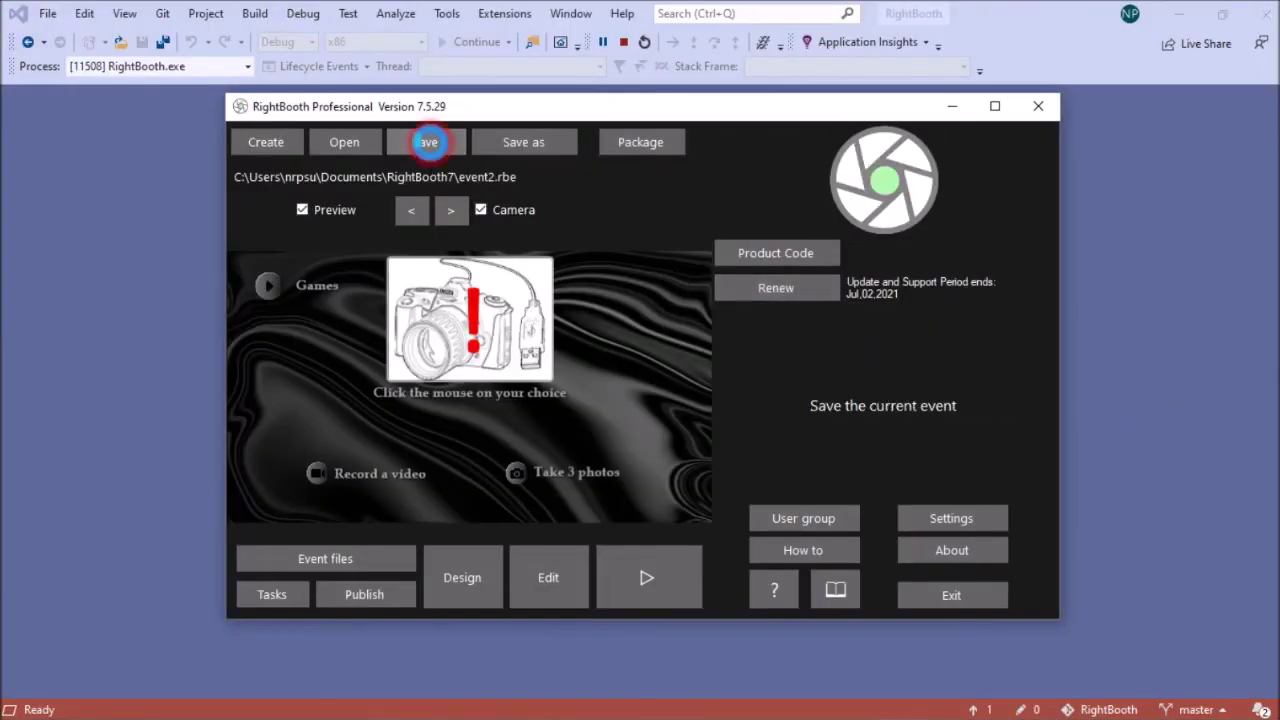
Play the event and test the Games button by opening the brick game, going back to the first screen and reopening the games
left_click(654, 576)
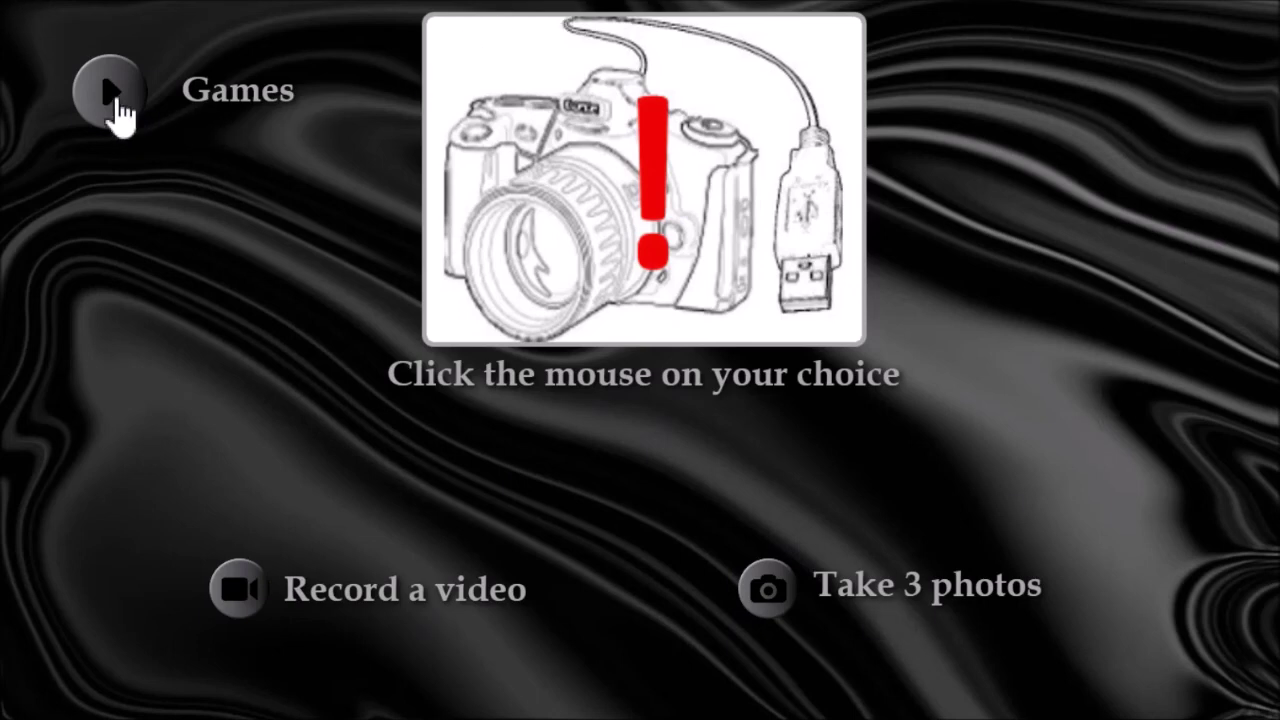
left_click(111, 95)
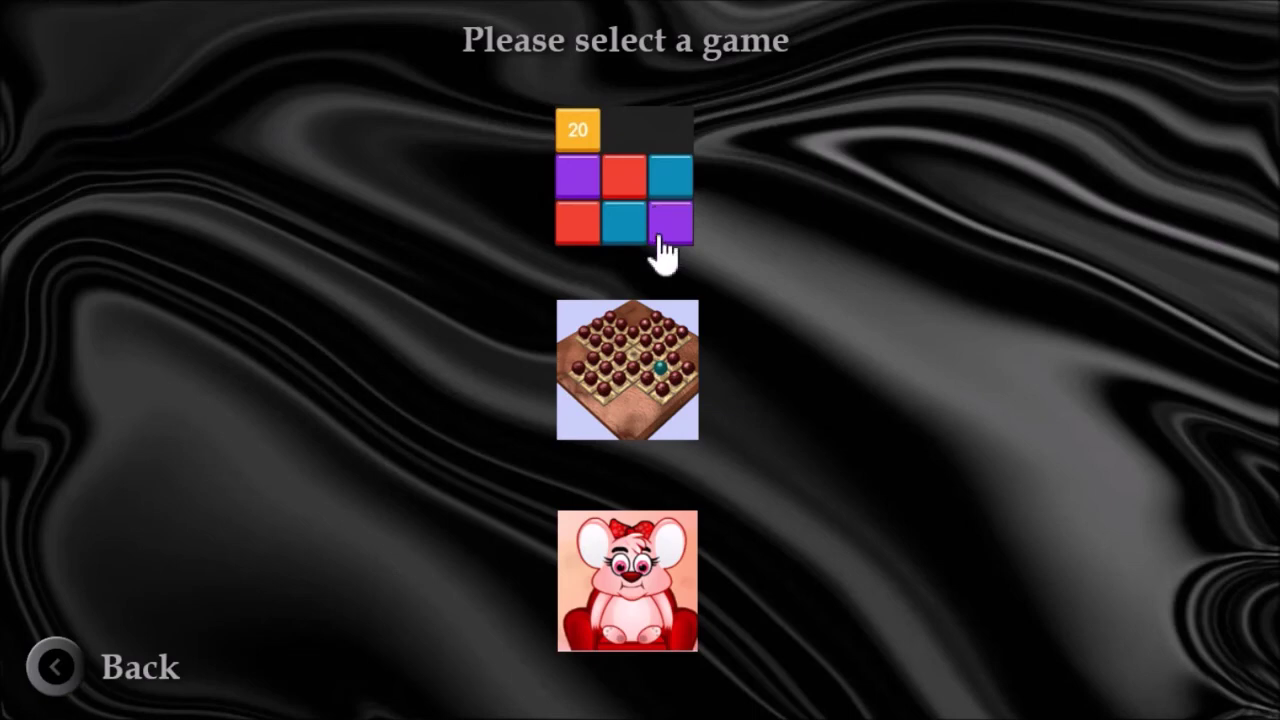
left_click(641, 182)
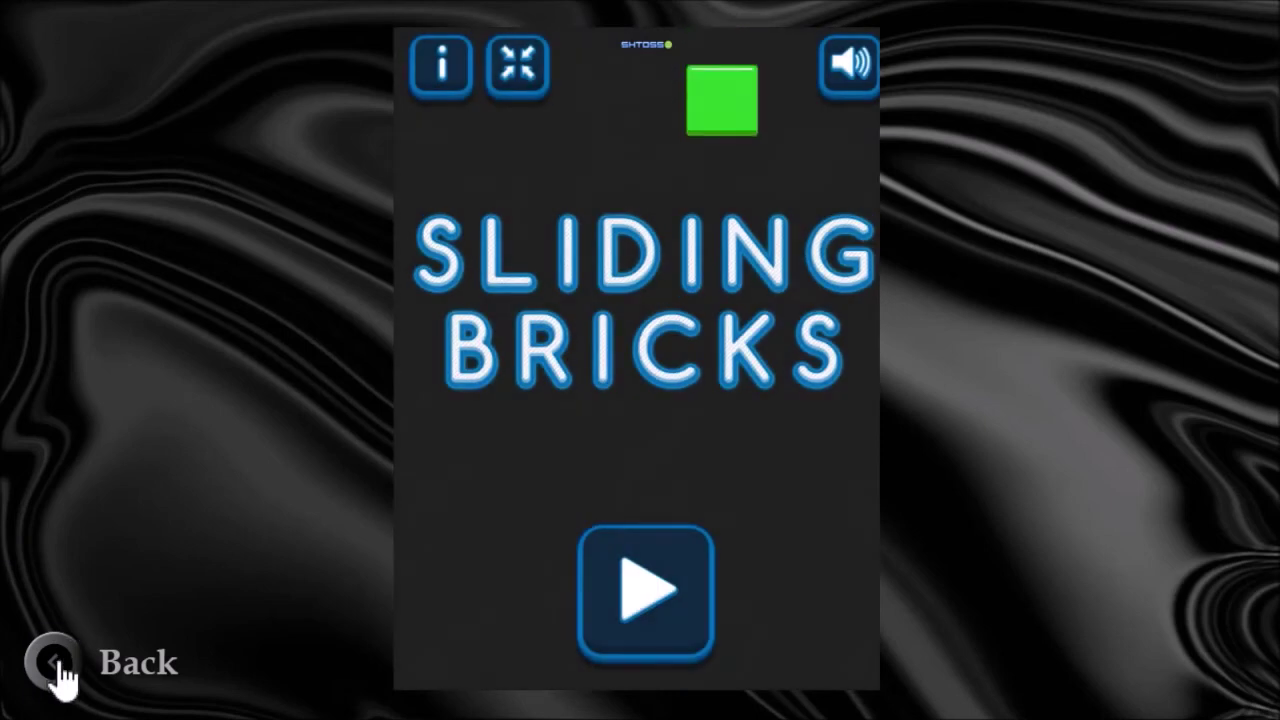
left_click(58, 672)
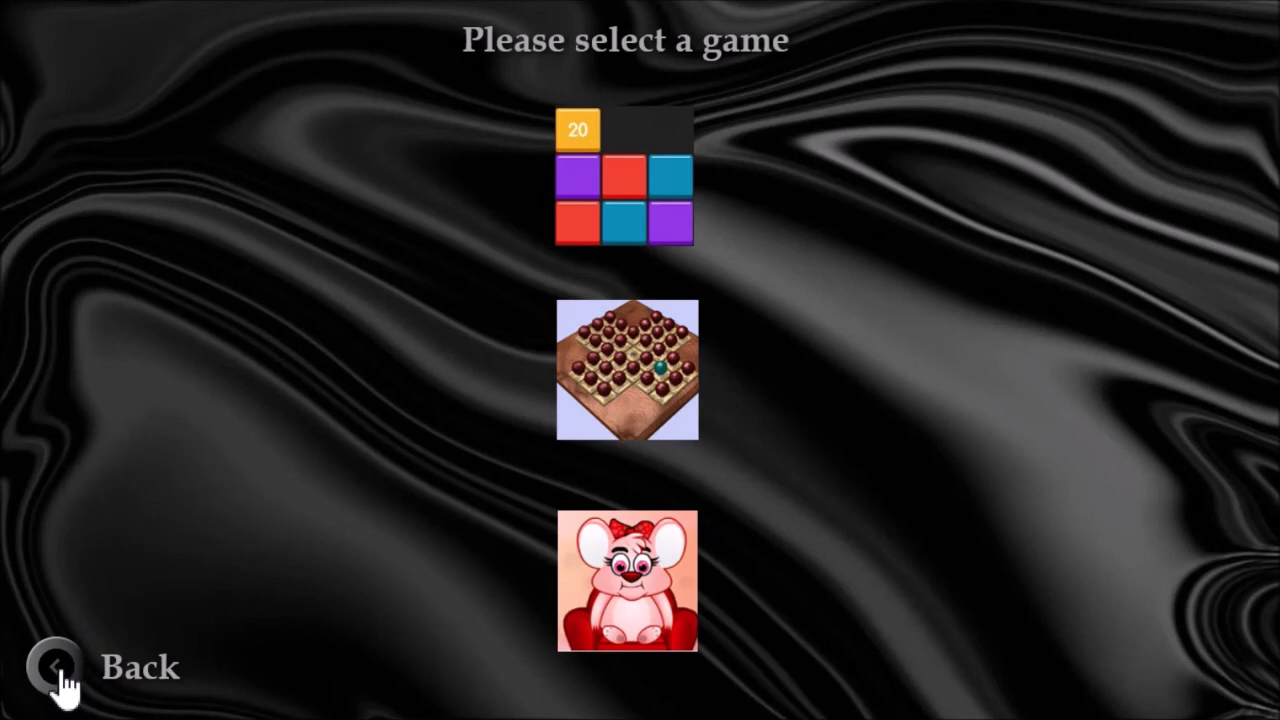
left_click(59, 670)
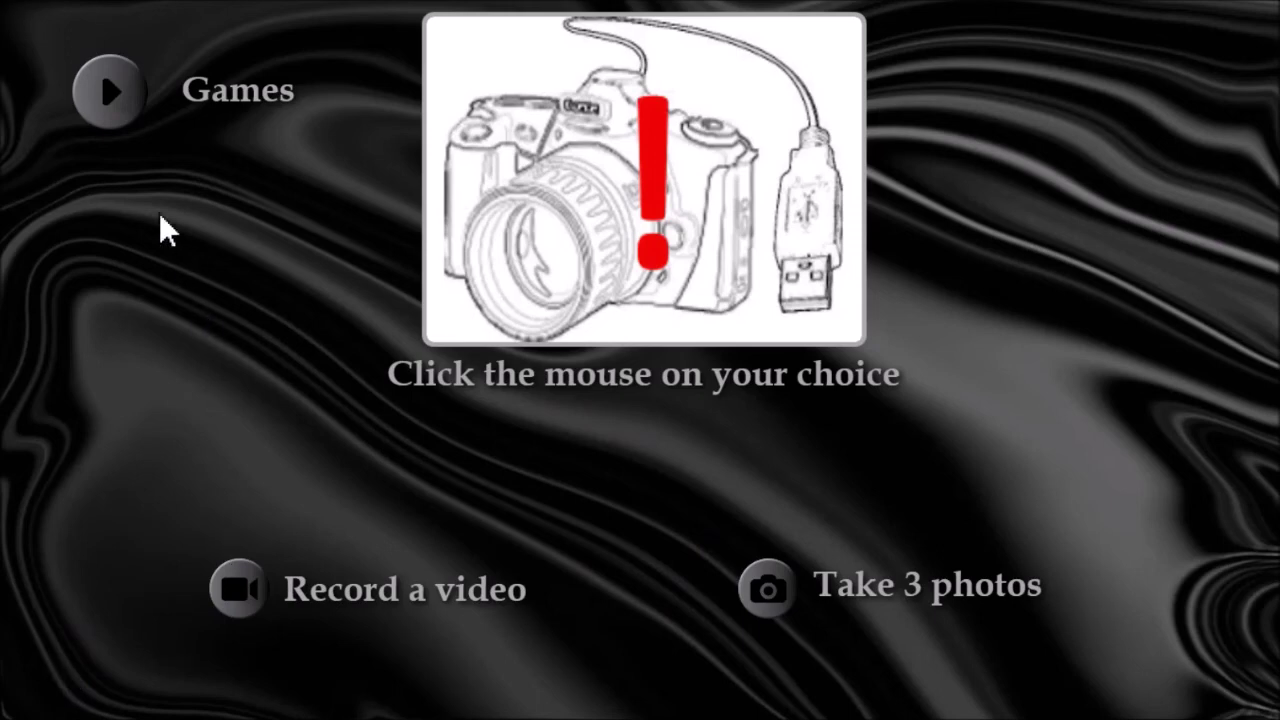
left_click(112, 95)
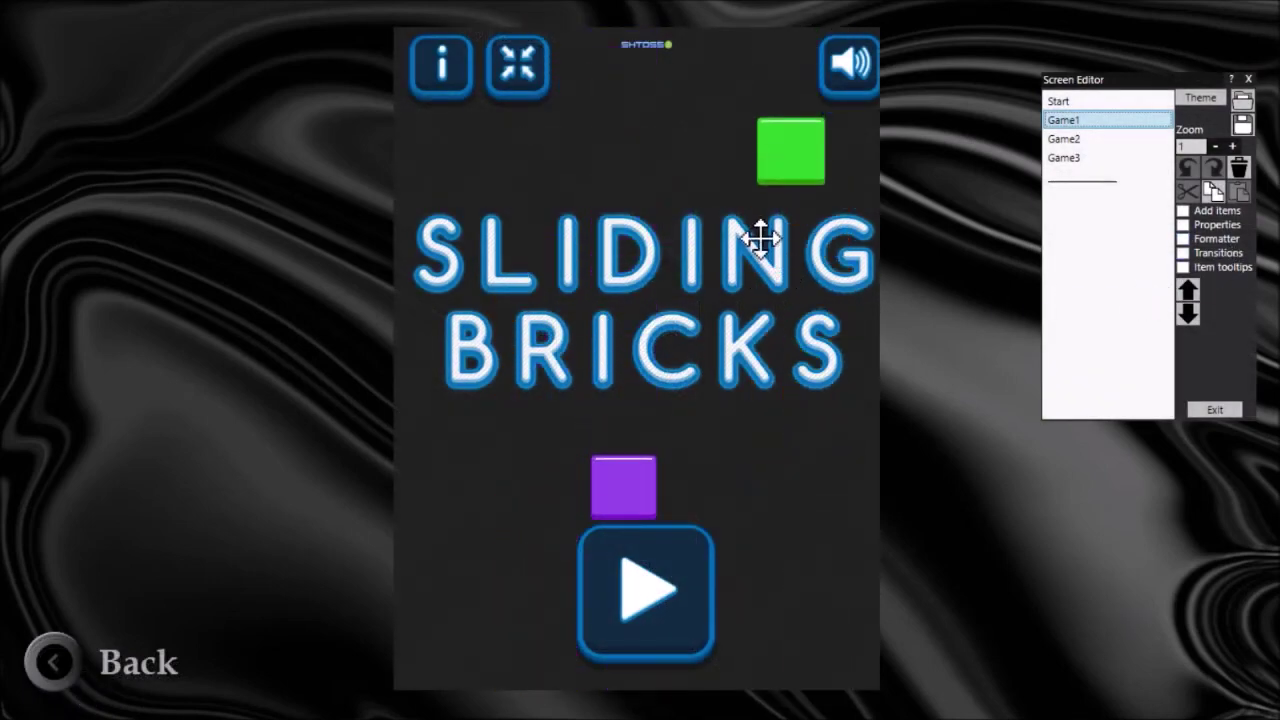
Change the Game1 screen's background from an image to the plain grey colour and close the screen's properties
left_click(1212, 226)
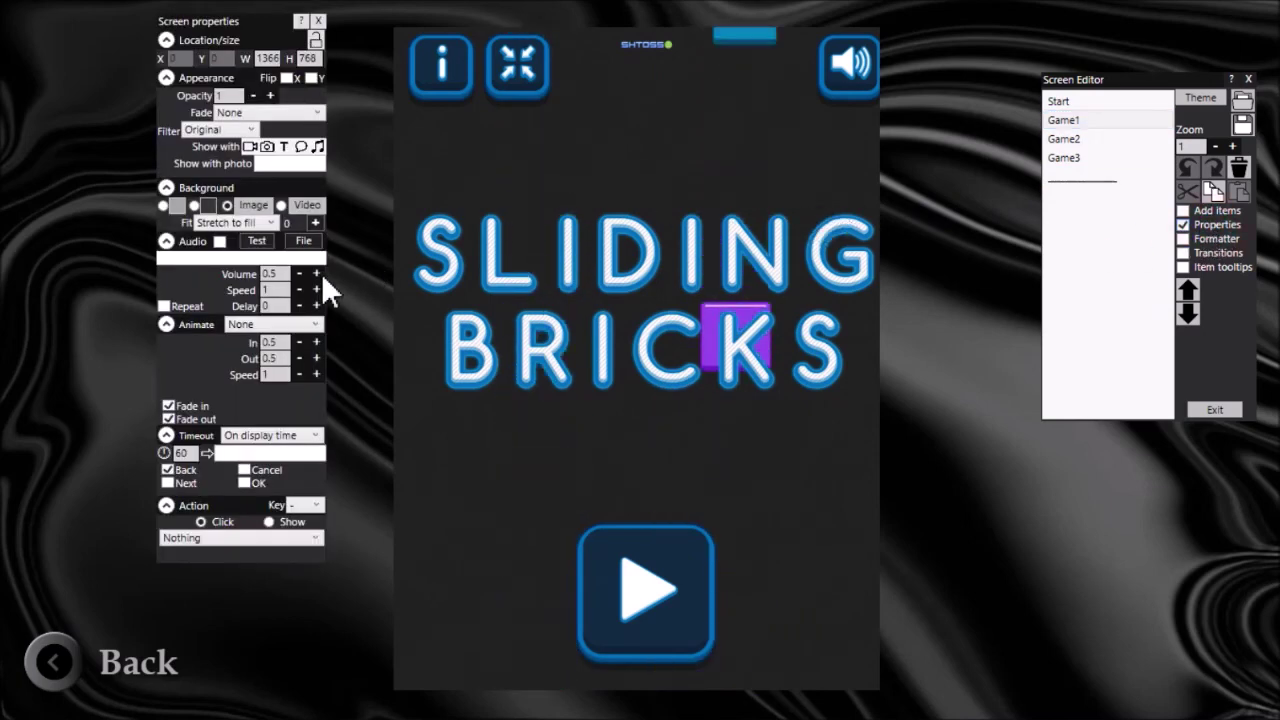
left_click(164, 205)
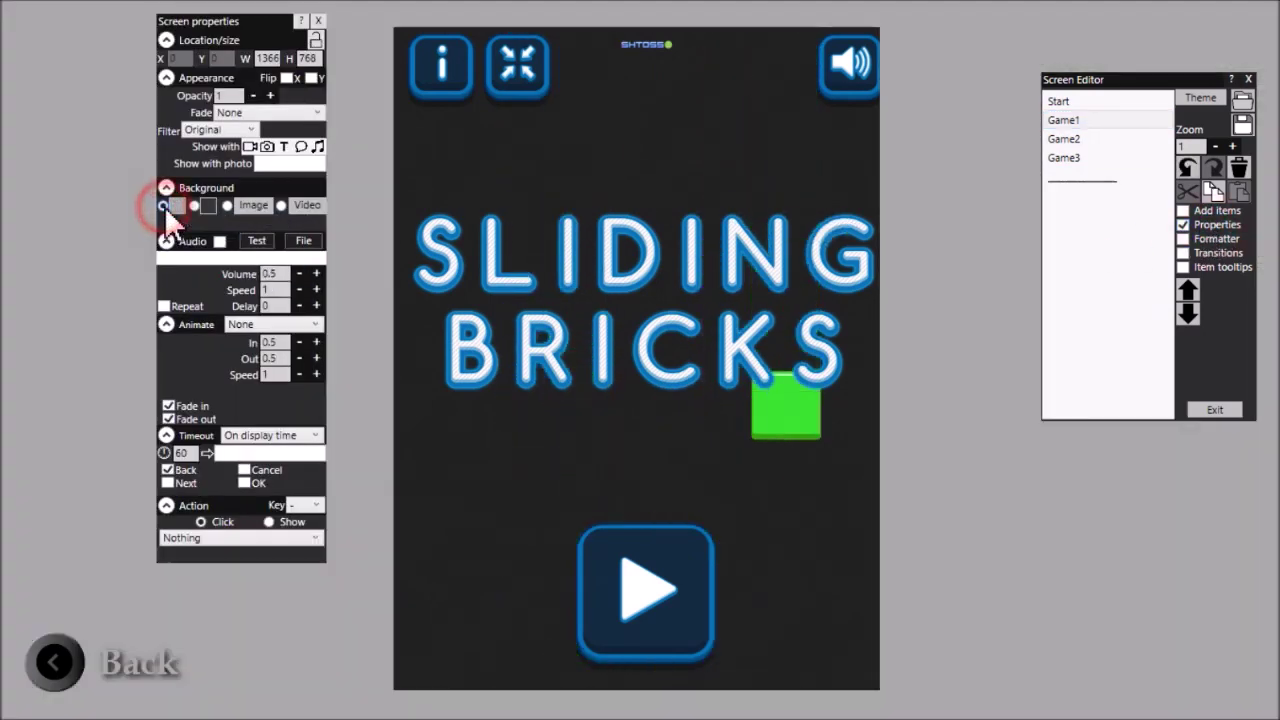
left_click(317, 20)
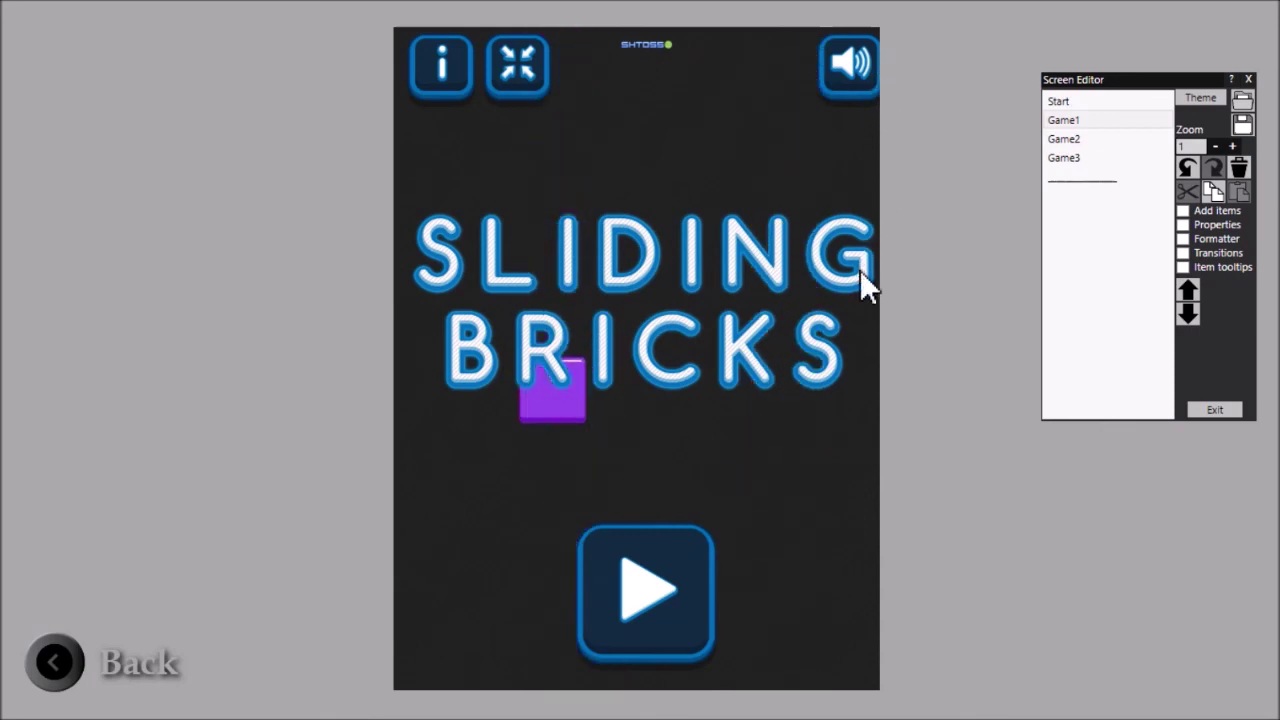
Widen the Game1 screen's web browser item to about 537 pixels and turn on its scrollbars
left_click(858, 312)
left_click_drag(890, 371, 947, 369)
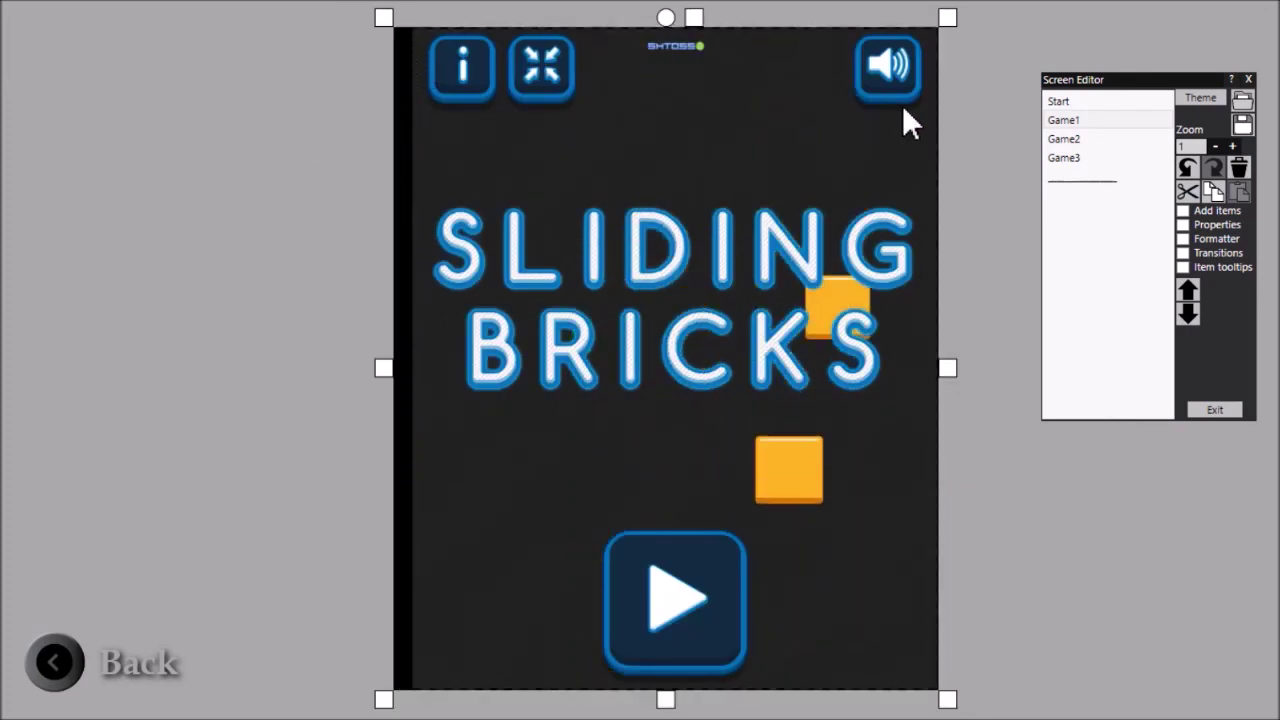
left_click_drag(948, 372, 906, 371)
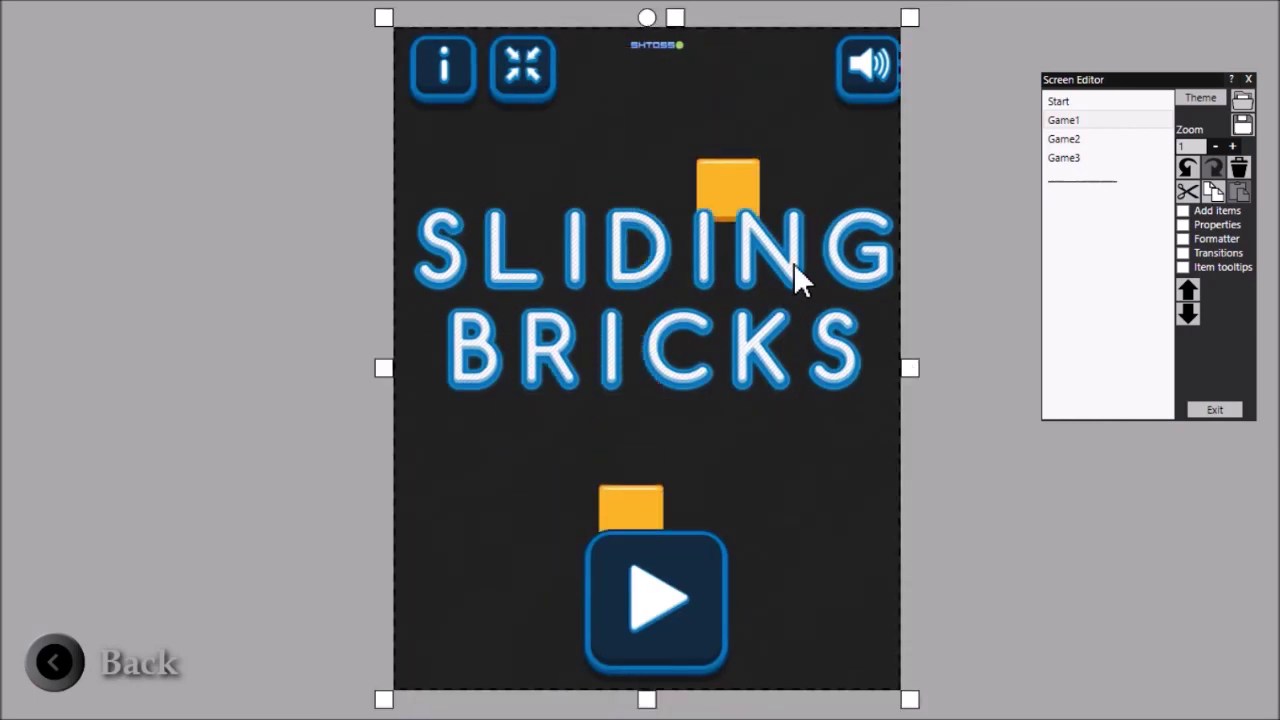
left_click(1219, 229)
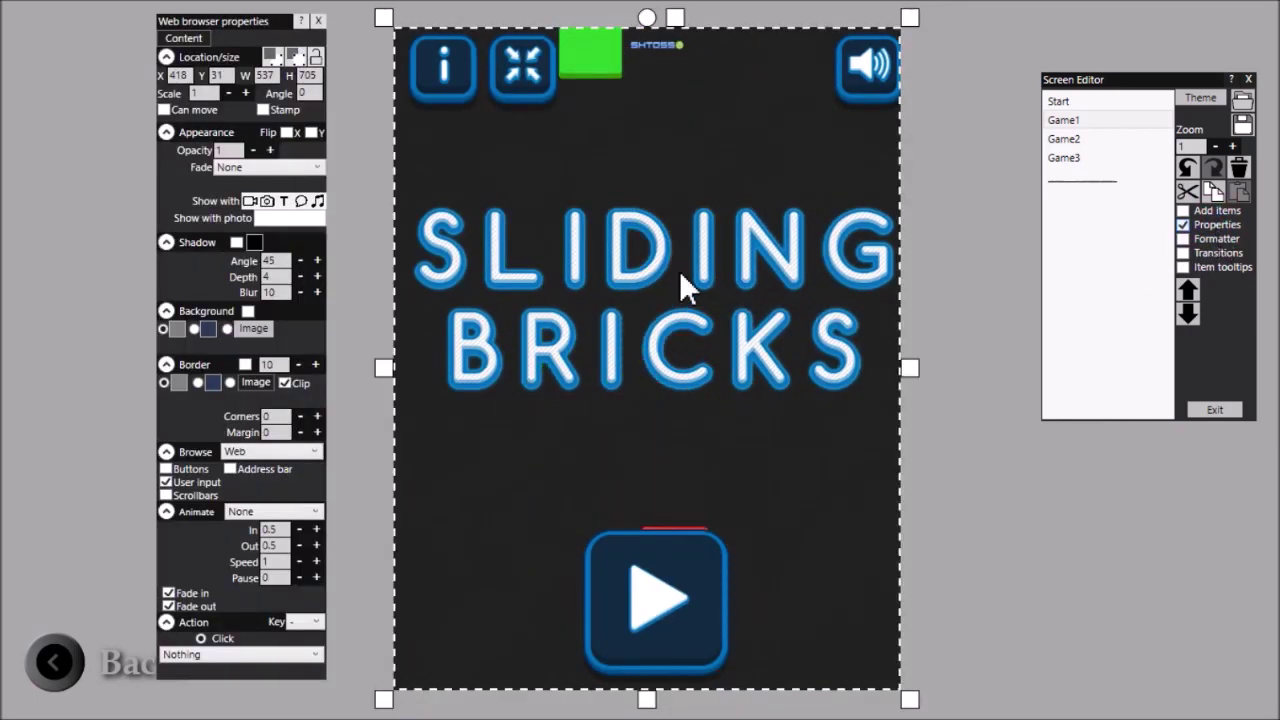
left_click(166, 495)
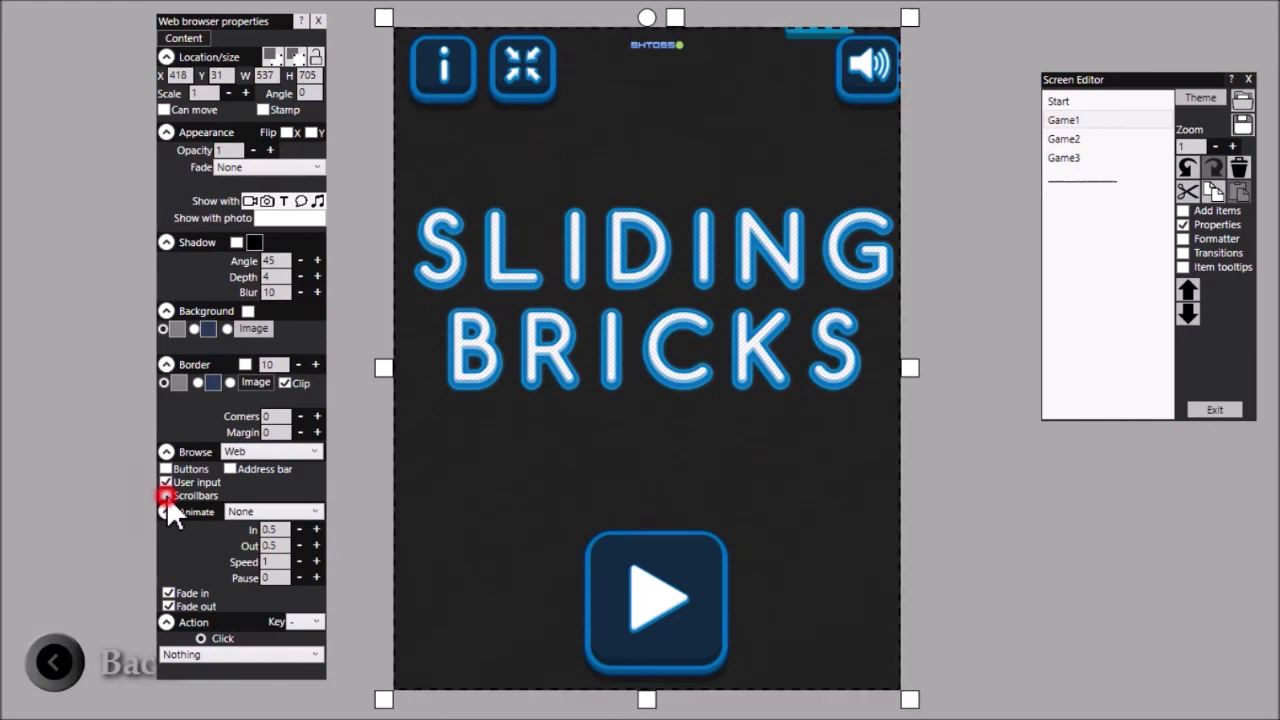